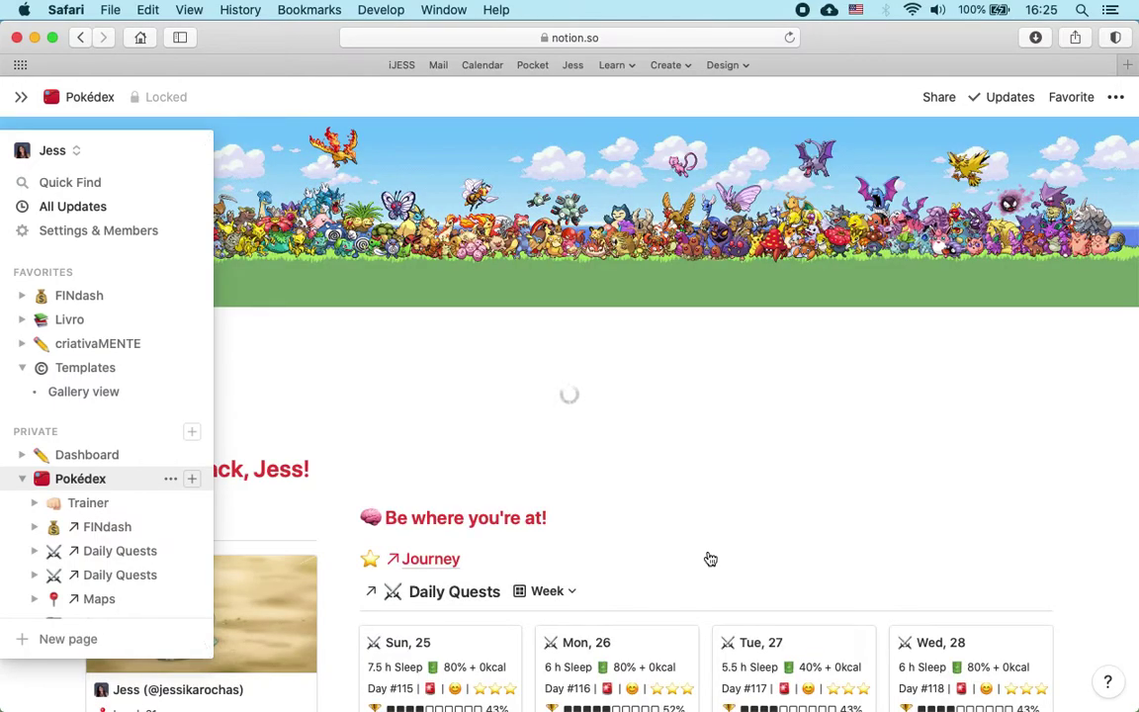
Step: Open the private Dashboard page and start it as an empty page
{"action": "scroll", "coordinate": [254, 620], "scroll_direction": "down", "scroll_amount": 5}
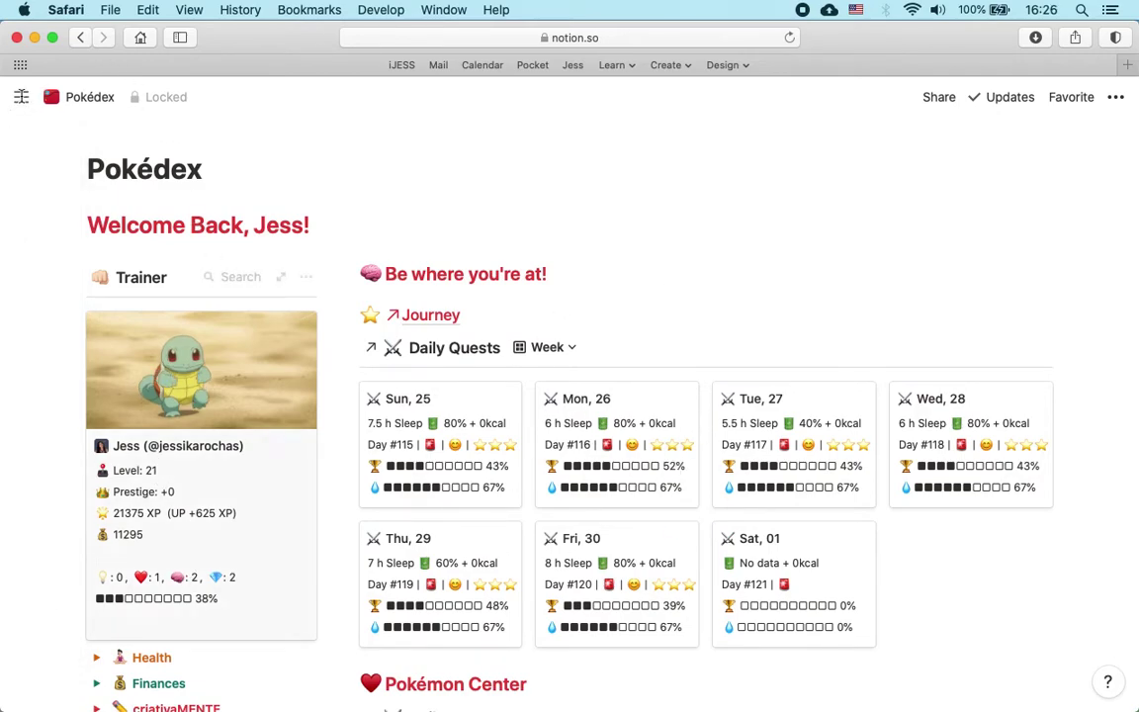
{"action": "mouse_move", "coordinate": [21, 96]}
{"action": "left_click", "coordinate": [75, 459]}
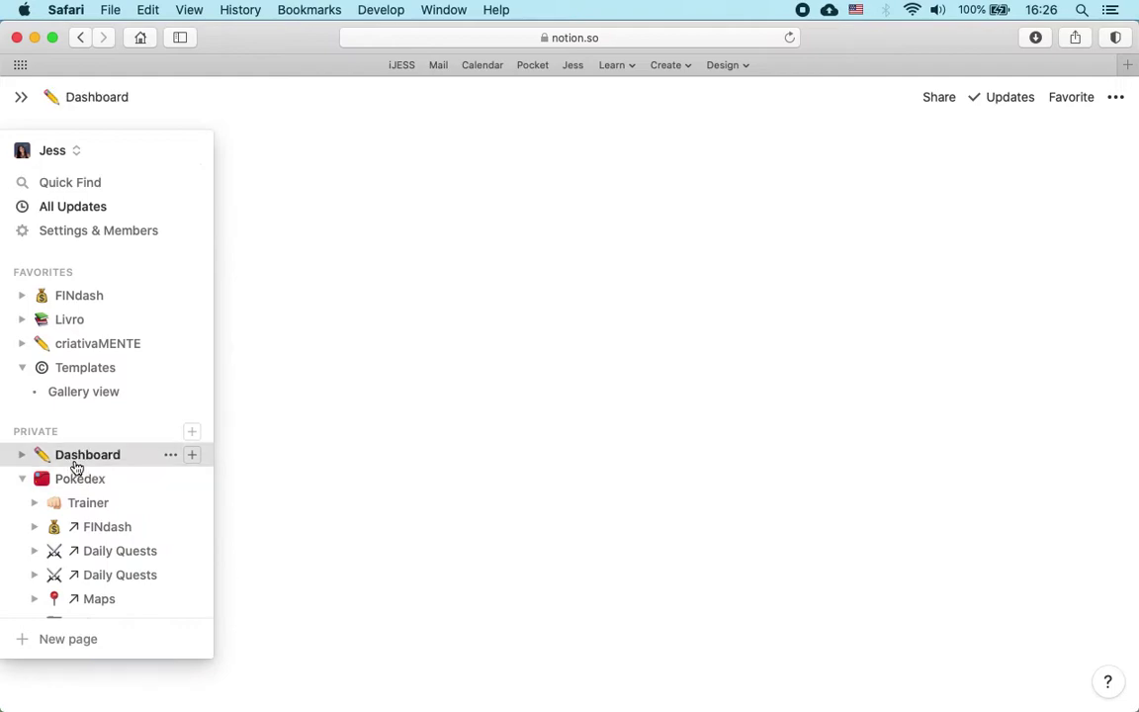
{"action": "scroll", "coordinate": [623, 483], "scroll_direction": "down", "scroll_amount": 3}
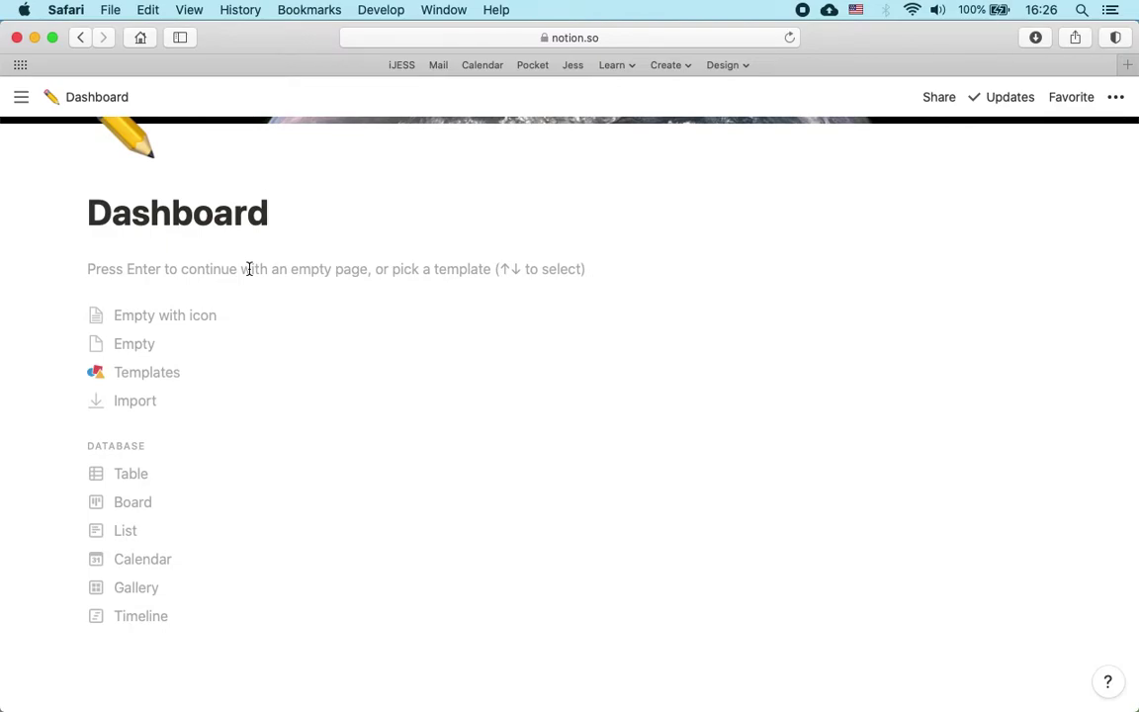
{"action": "key", "text": "Return"}
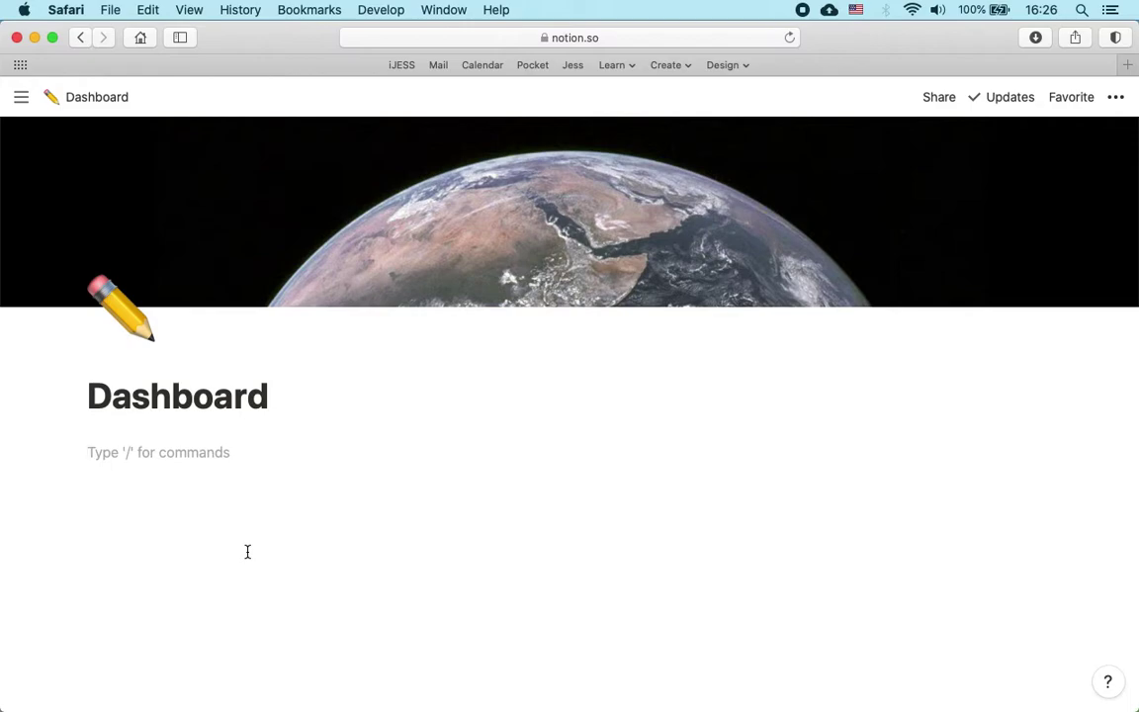
Step: Examine the basic block types that can be inserted on the Dashboard page, including the three heading sizes
{"action": "type", "text": "/"}
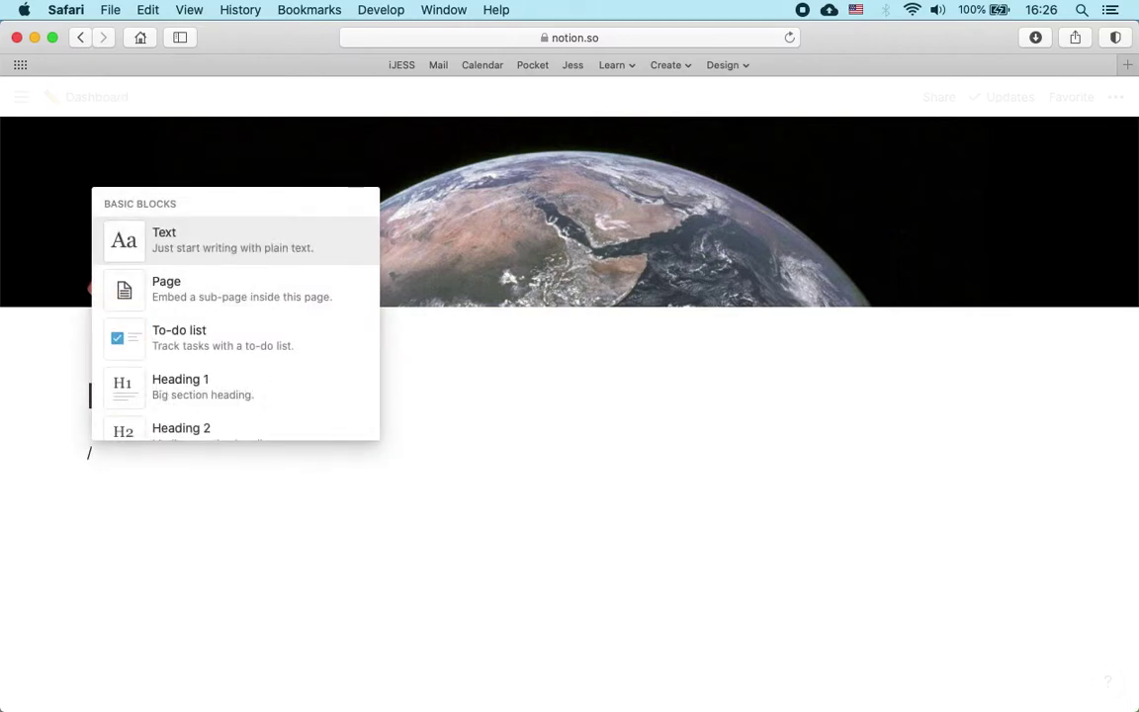
{"action": "key", "text": "BackSpace"}
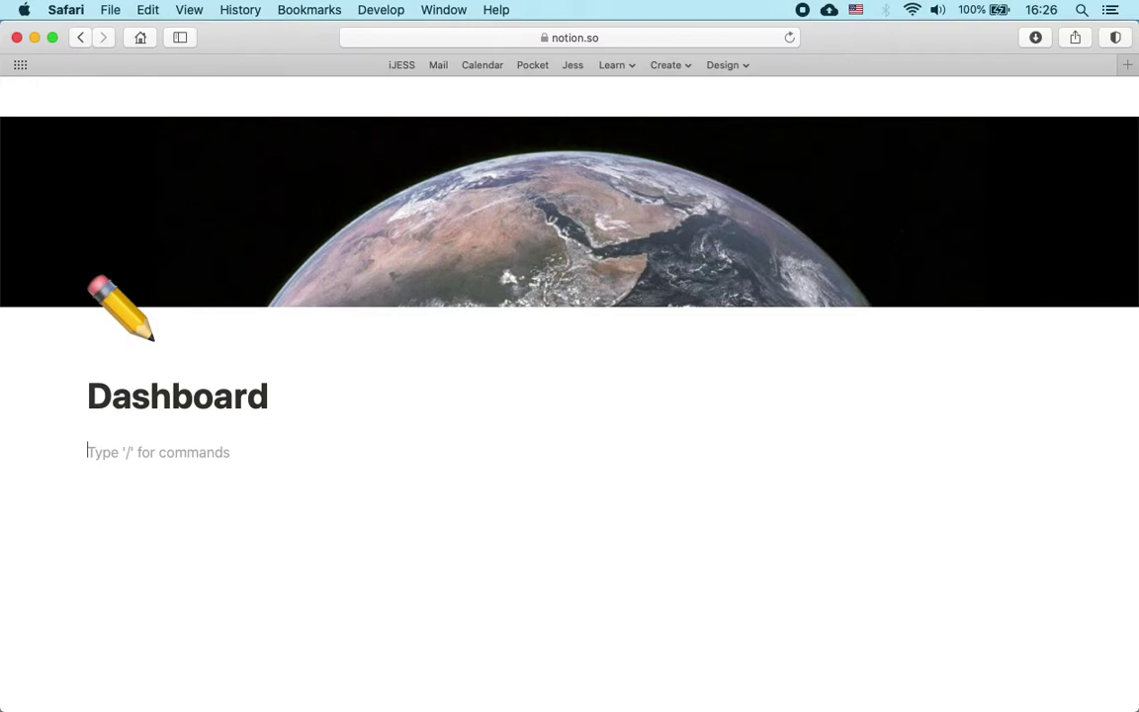
{"action": "type", "text": "/"}
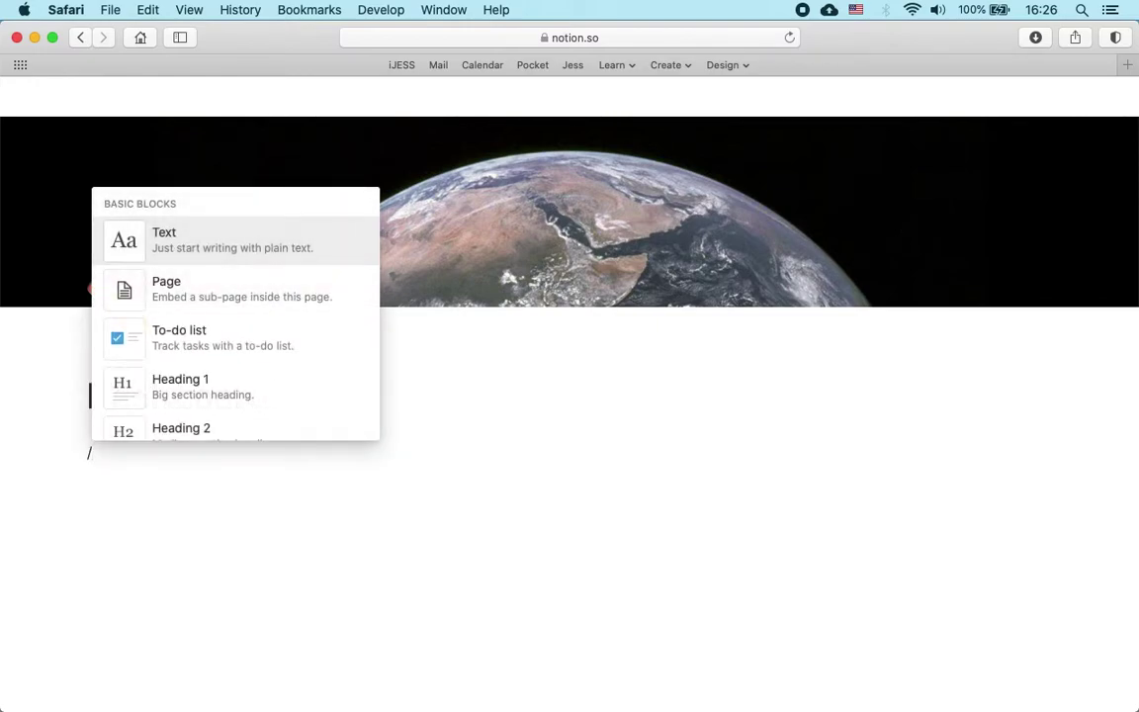
{"action": "scroll", "coordinate": [270, 326], "scroll_direction": "down", "scroll_amount": 4}
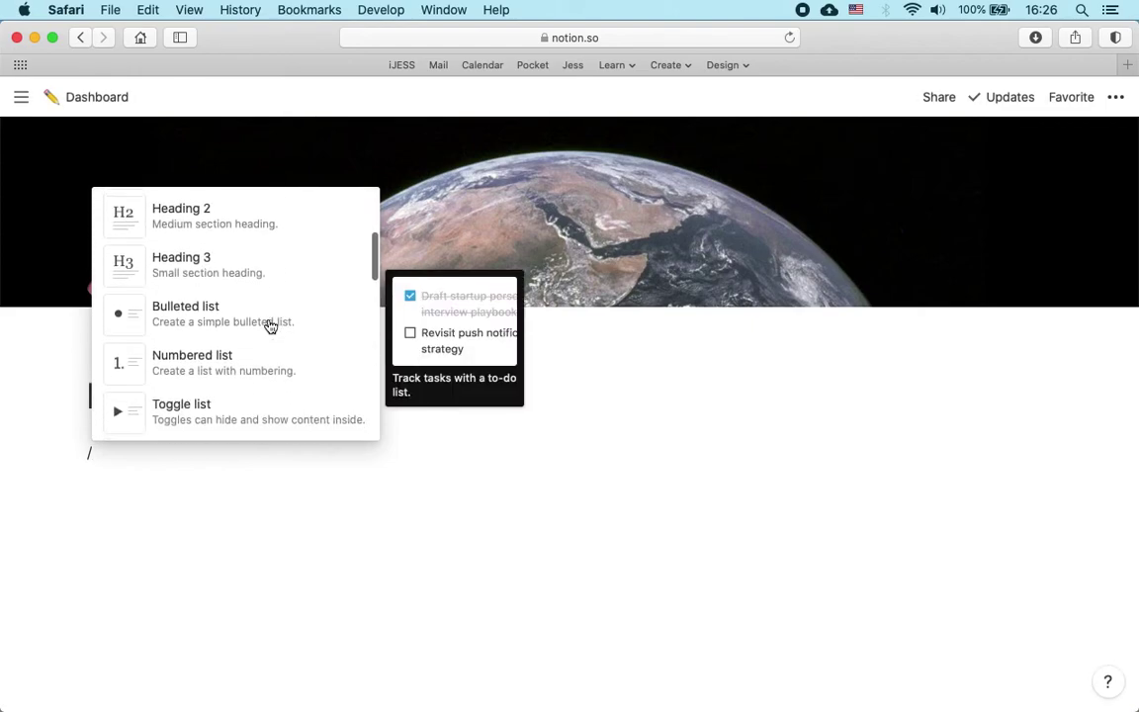
{"action": "scroll", "coordinate": [270, 326], "scroll_direction": "up", "scroll_amount": 4}
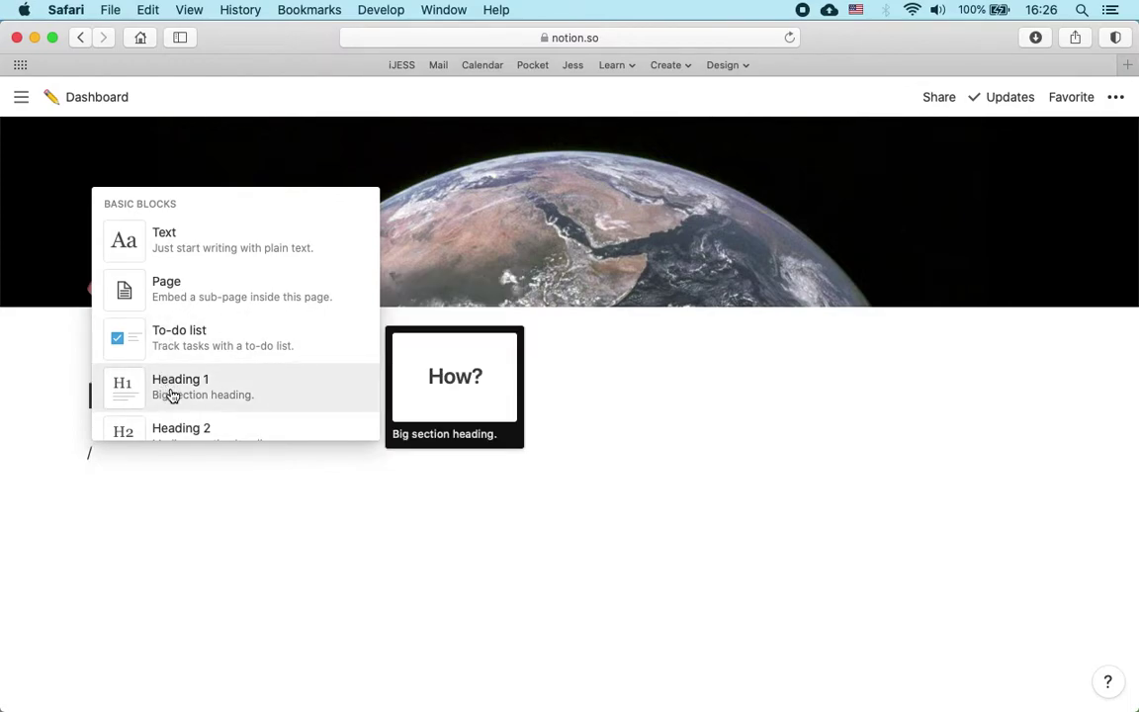
{"action": "scroll", "coordinate": [173, 393], "scroll_direction": "down", "scroll_amount": 3}
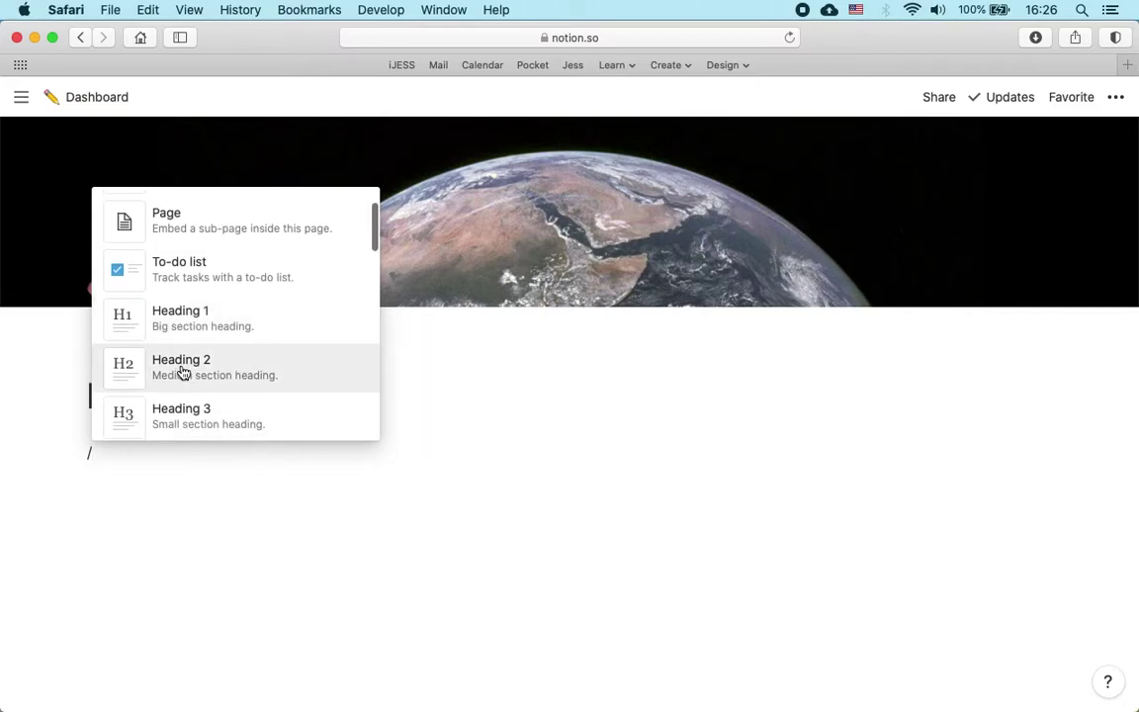
{"action": "scroll", "coordinate": [183, 373], "scroll_direction": "down", "scroll_amount": 3}
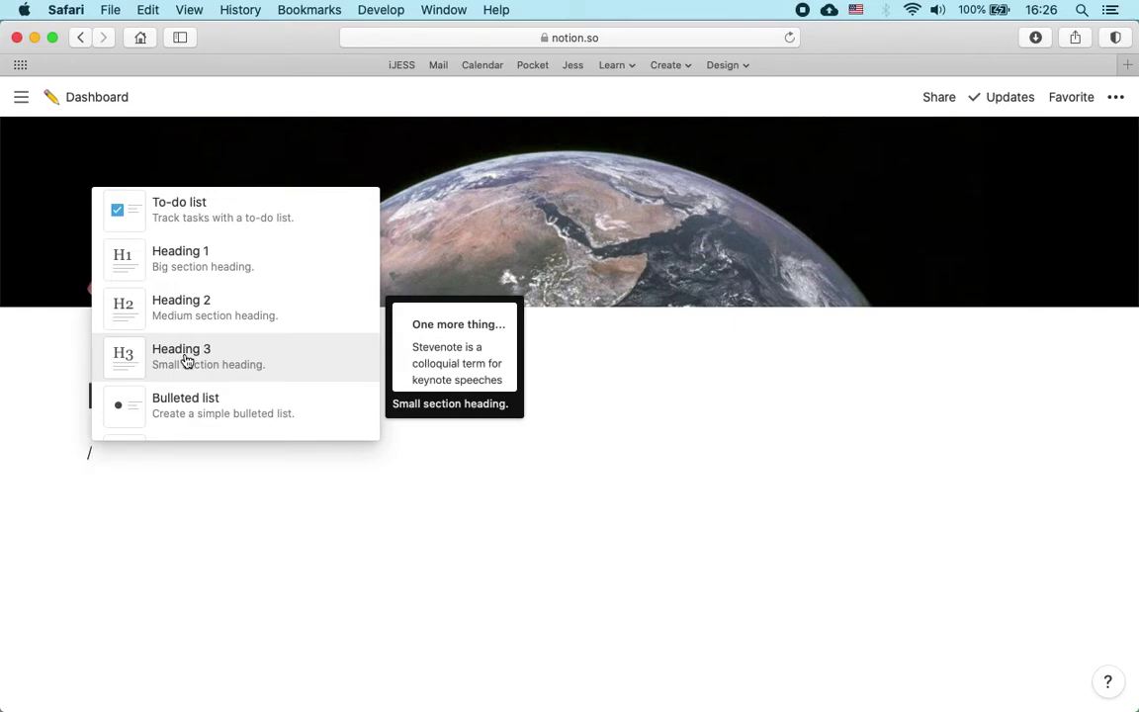
{"action": "left_click", "coordinate": [130, 455]}
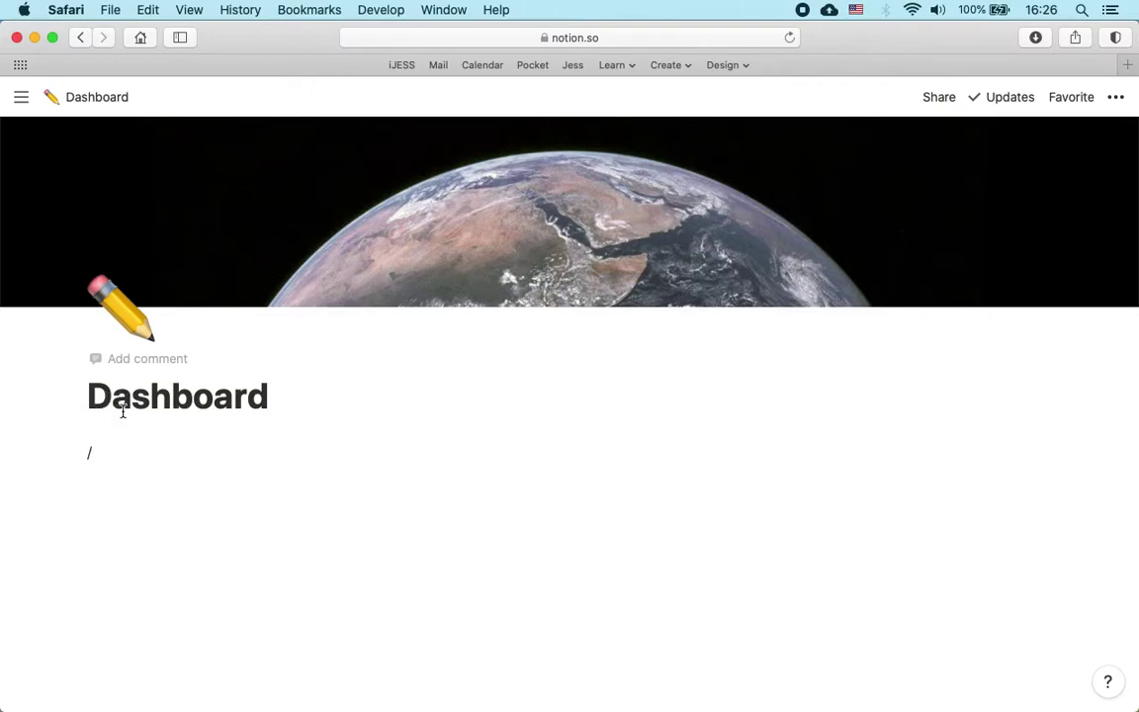
{"action": "type", "text": "h2"}
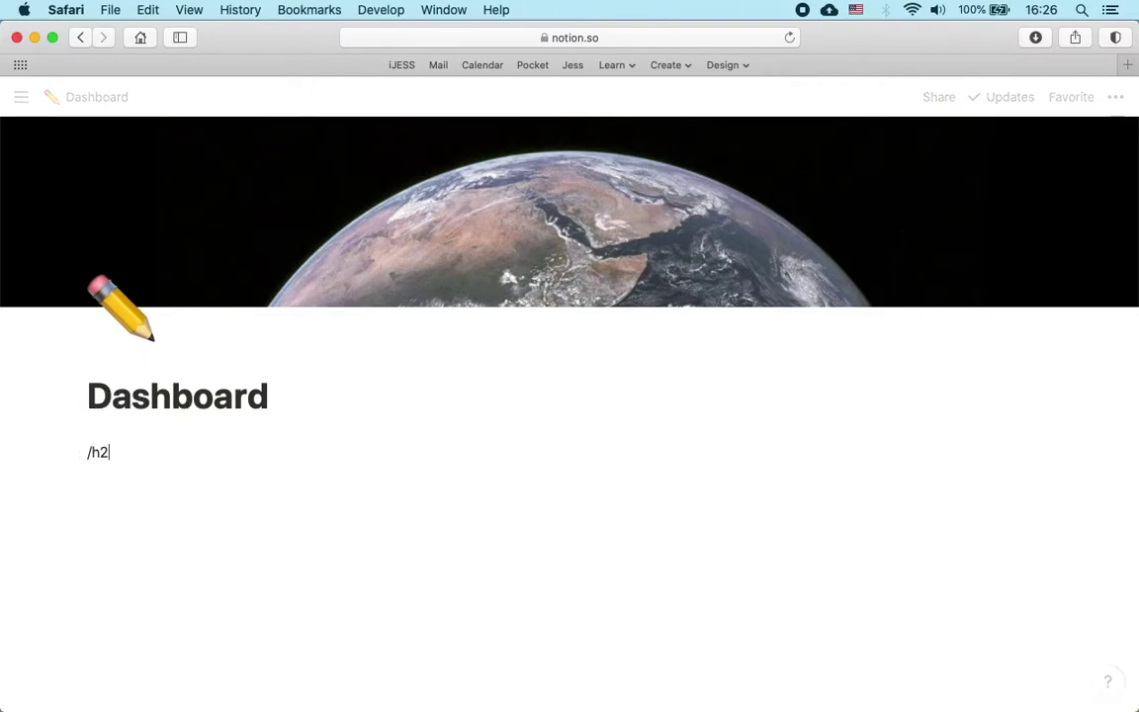
{"action": "key", "text": "BackSpace"}
{"action": "key", "text": "BackSpace"}
{"action": "key", "text": "BackSpace"}
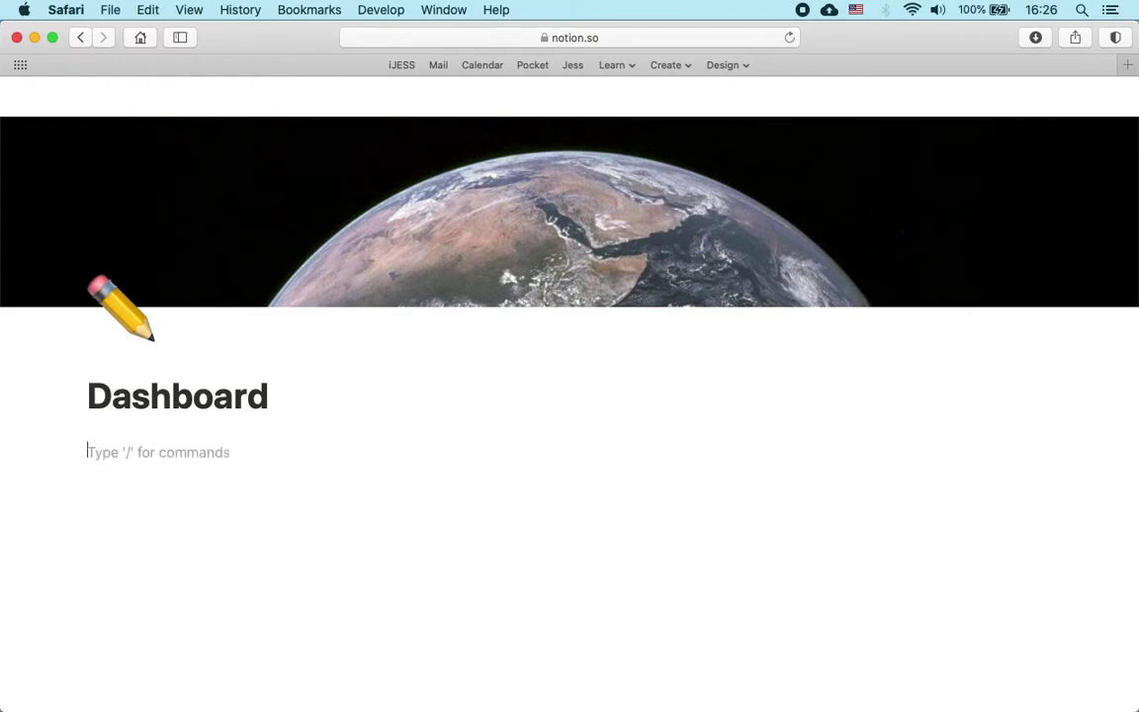
Step: Add a Heading 2 block reading "Checklist" as the first block under the Dashboard title
{"action": "type", "text": "/h2"}
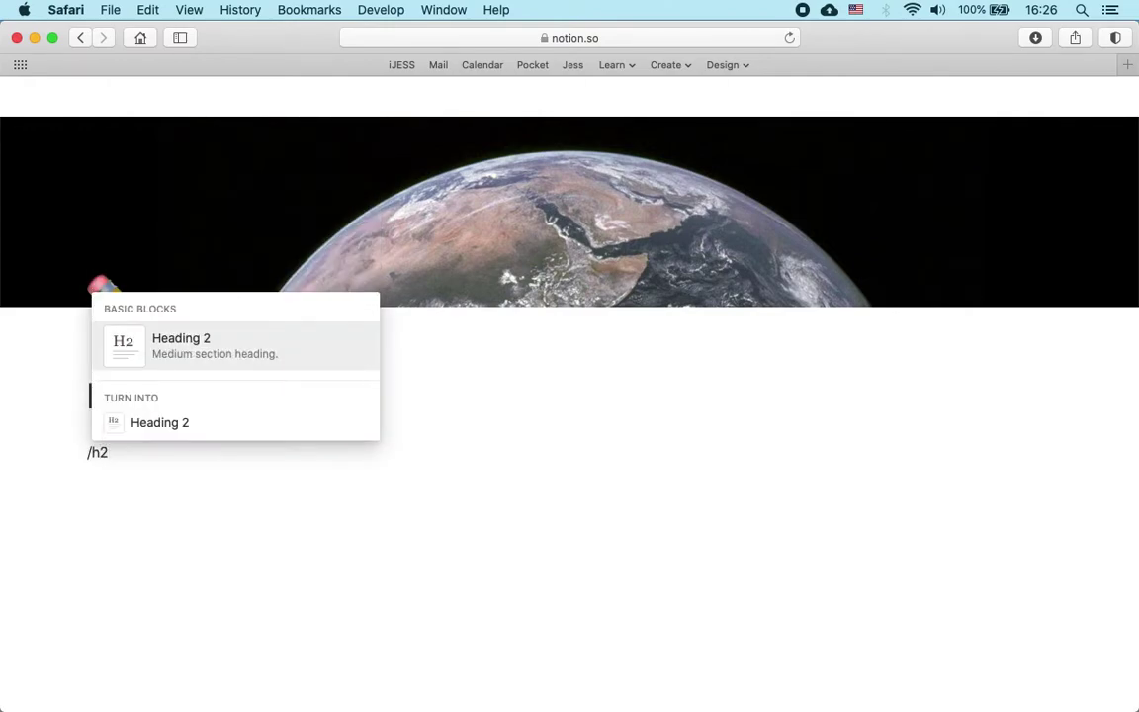
{"action": "key", "text": "Return"}
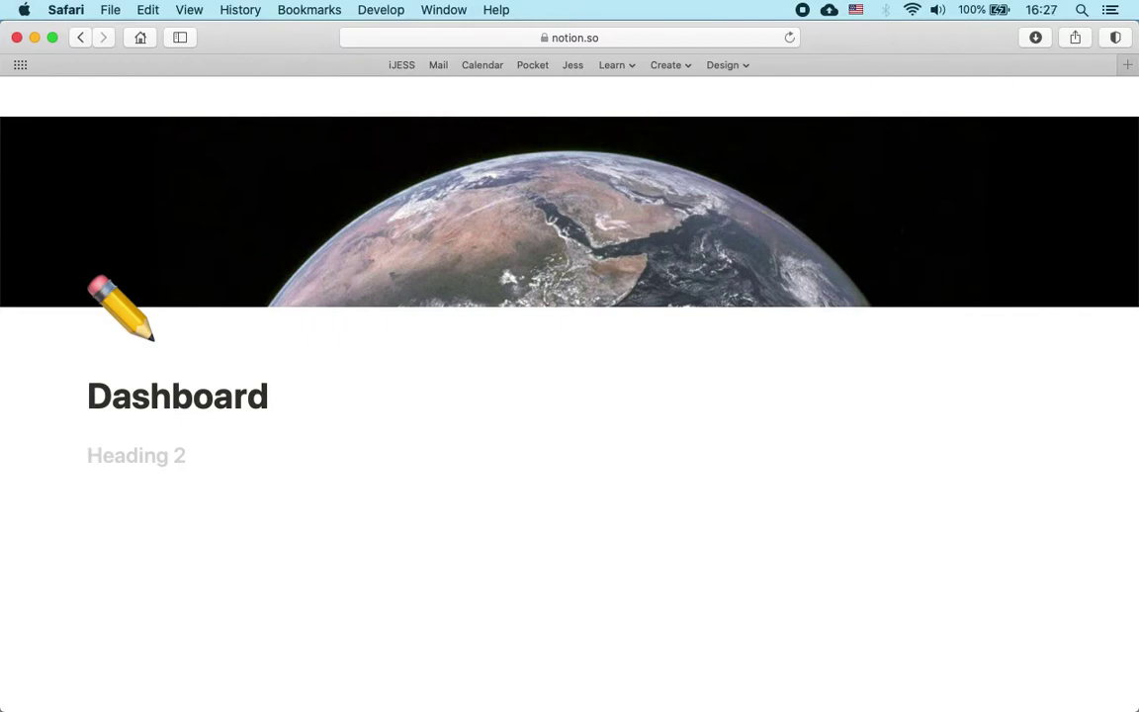
{"action": "type", "text": "Che"}
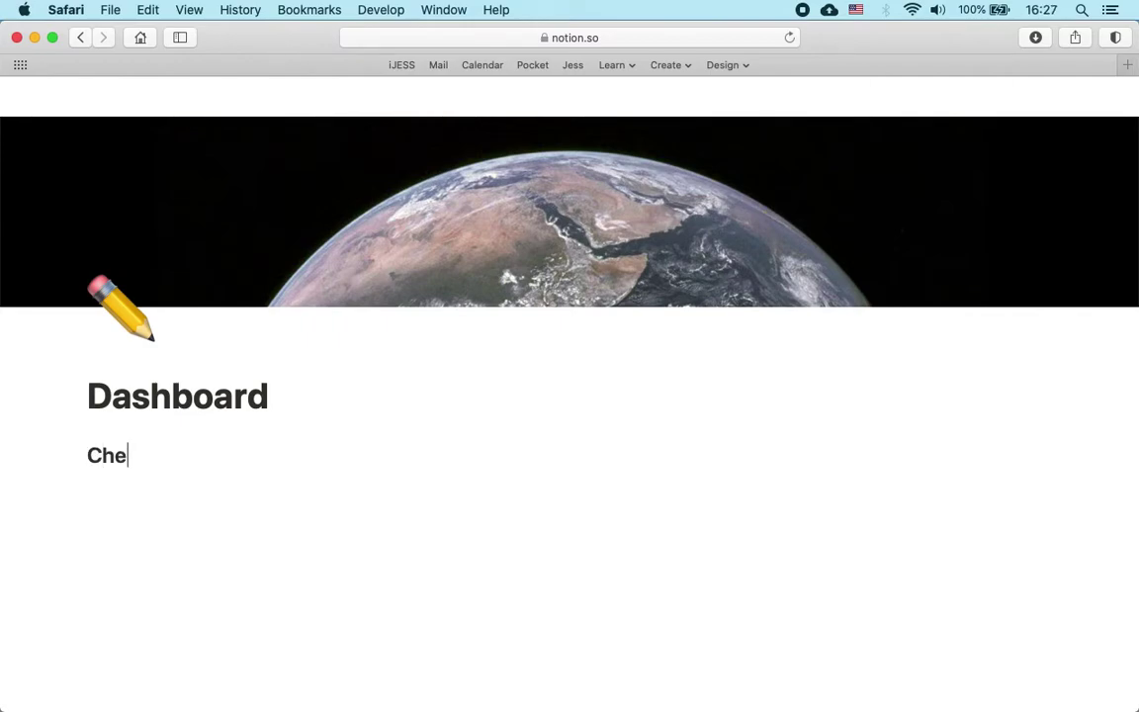
{"action": "type", "text": "cklist"}
{"action": "key", "text": "Return"}
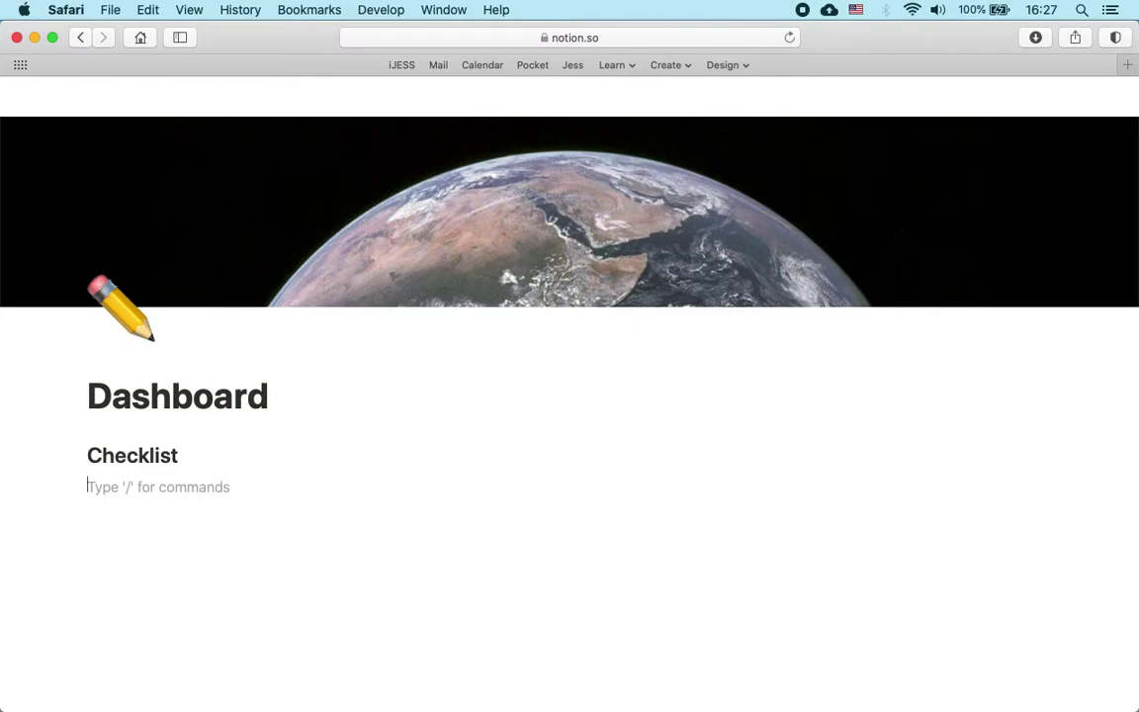
Step: Add a Heading 2 block reading "Semanal" below the Checklist heading
{"action": "type", "text": "/h2"}
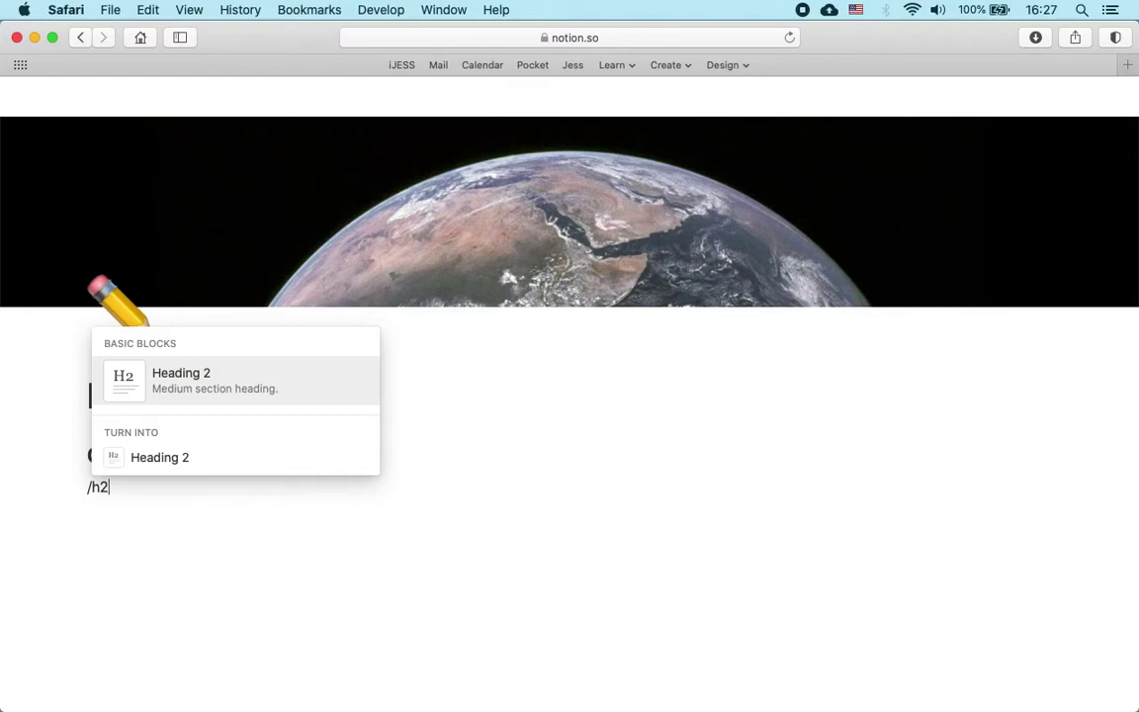
{"action": "key", "text": "Return"}
{"action": "type", "text": "Semanal"}
{"action": "key", "text": "Return"}
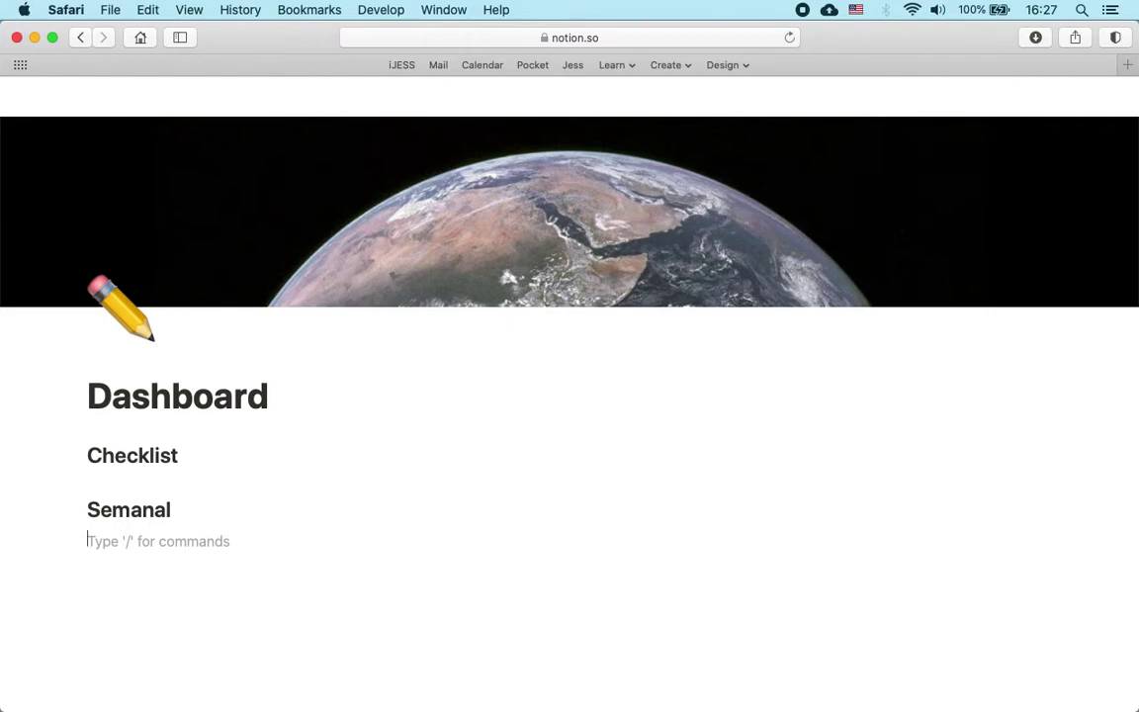
Step: Add a Heading 2 block reading "Anotações" below the Semanal heading
{"action": "type", "text": "/"}
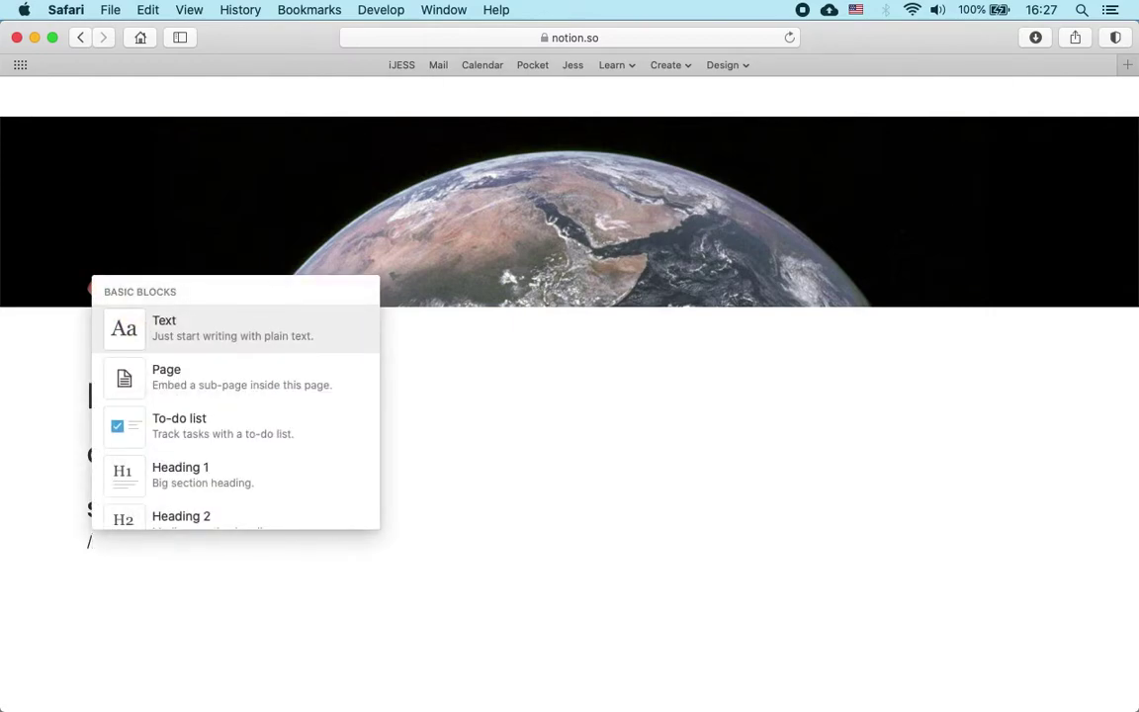
{"action": "type", "text": "h3"}
{"action": "key", "text": "BackSpace"}
{"action": "type", "text": "2"}
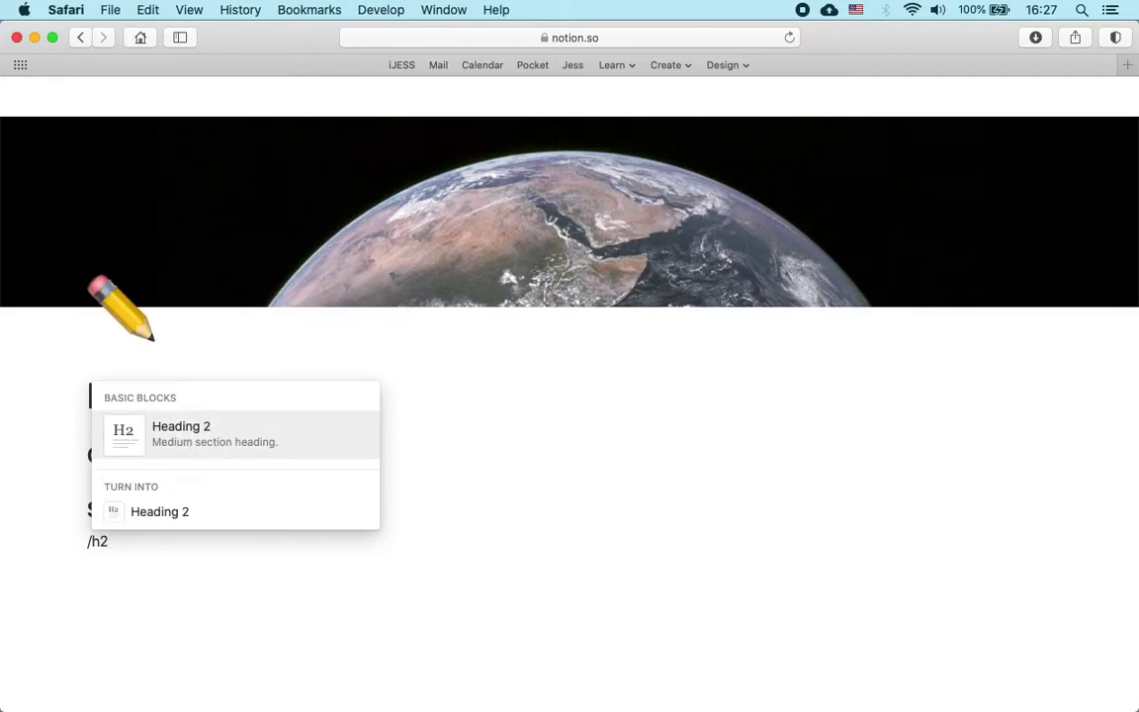
{"action": "key", "text": "Return"}
{"action": "type", "text": "Anotações"}
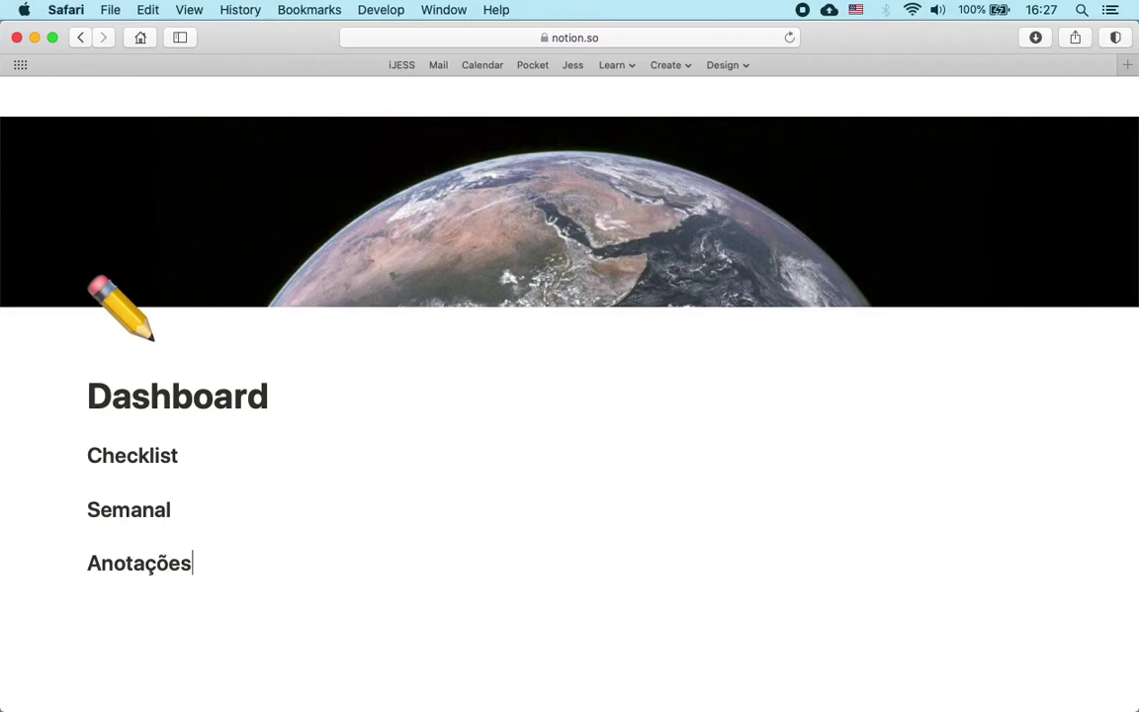
Step: Add a Heading 2 block reading "Saúde" on the line below the Anotações heading
{"action": "left_click", "coordinate": [158, 623]}
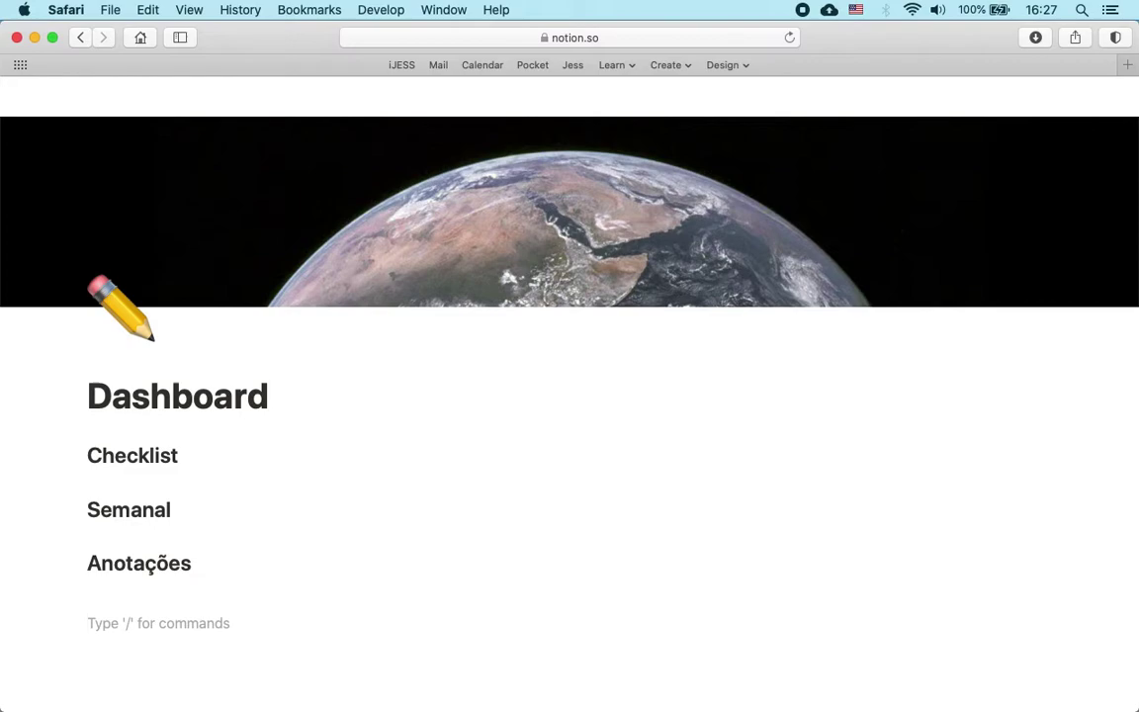
{"action": "key", "text": "BackSpace"}
{"action": "key", "text": "Up"}
{"action": "key", "text": "Up"}
{"action": "key", "text": "Down"}
{"action": "key", "text": "Down"}
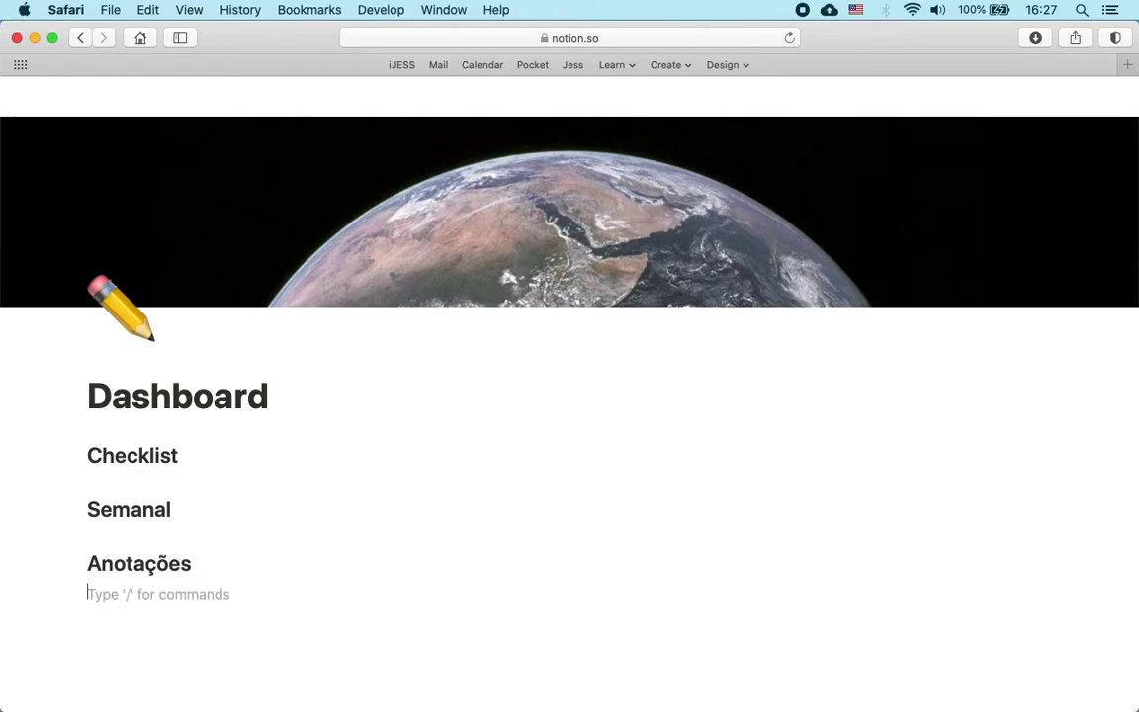
{"action": "type", "text": "/"}
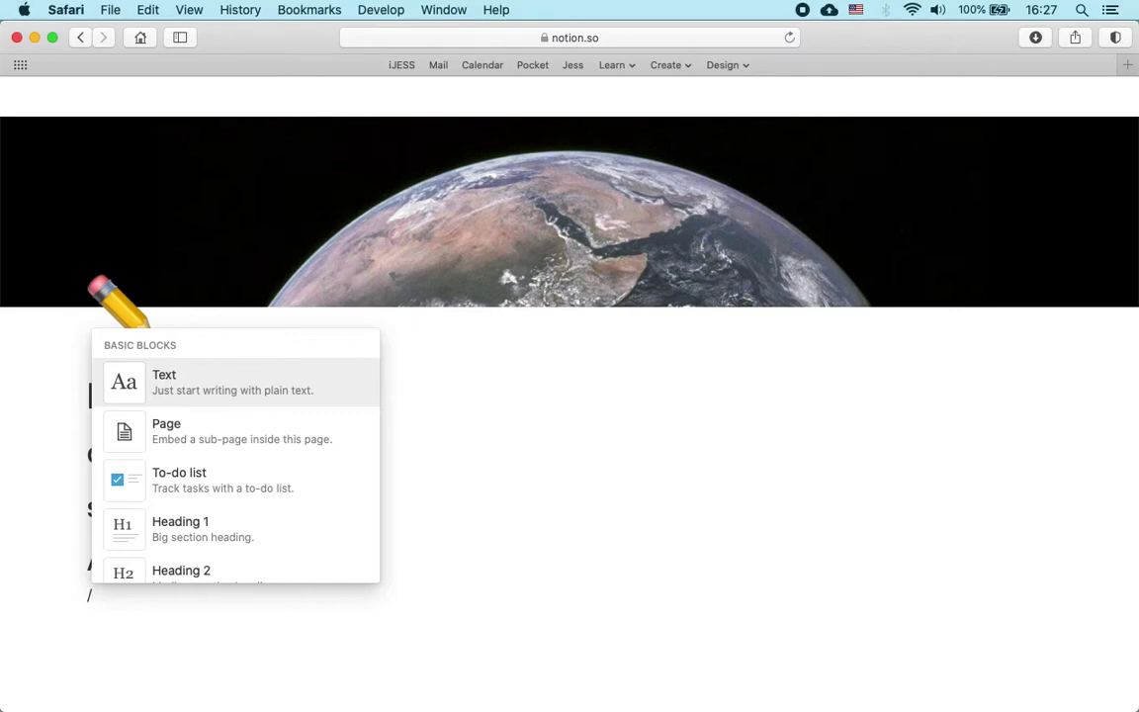
{"action": "type", "text": "h2"}
{"action": "key", "text": "Return"}
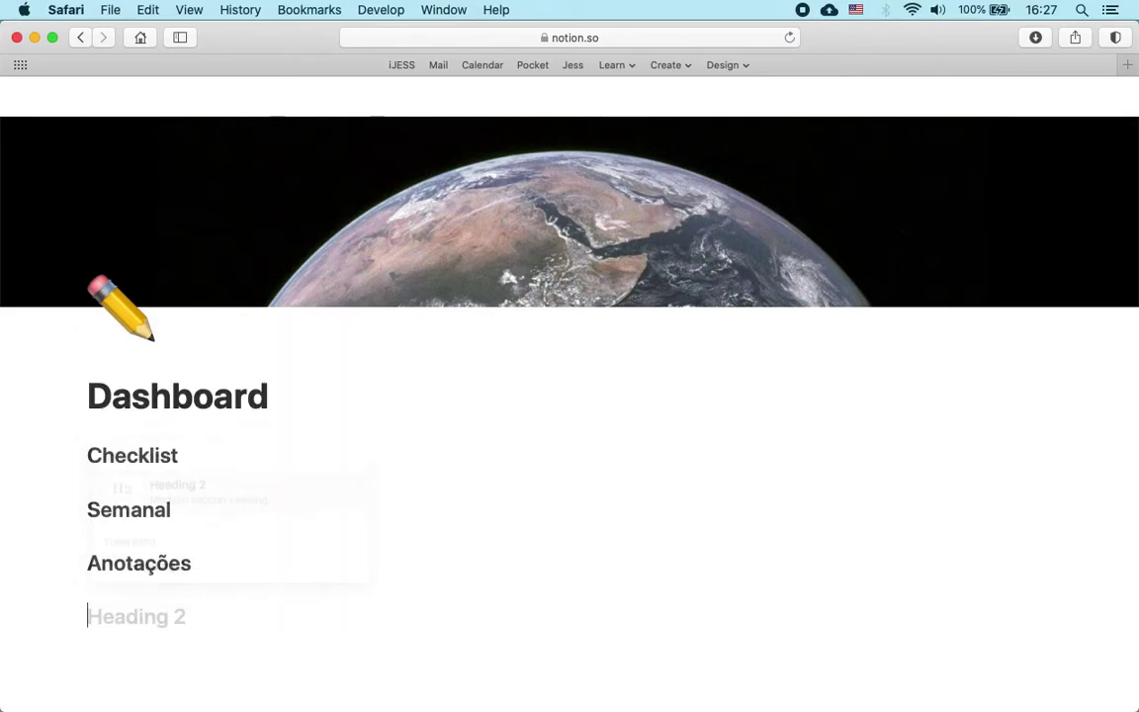
{"action": "type", "text": "Saúde"}
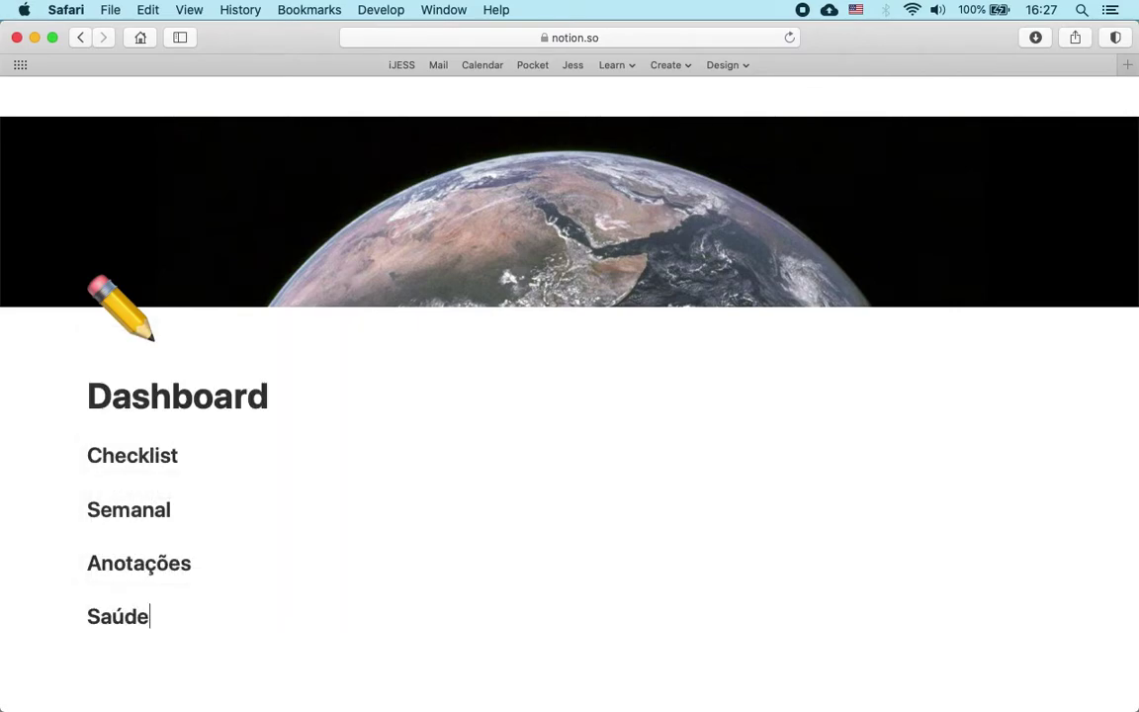
{"action": "key", "text": "Return"}
Step: Add a Heading 2 block reading "Financeiro" below the Saúde heading
{"action": "type", "text": "/h2"}
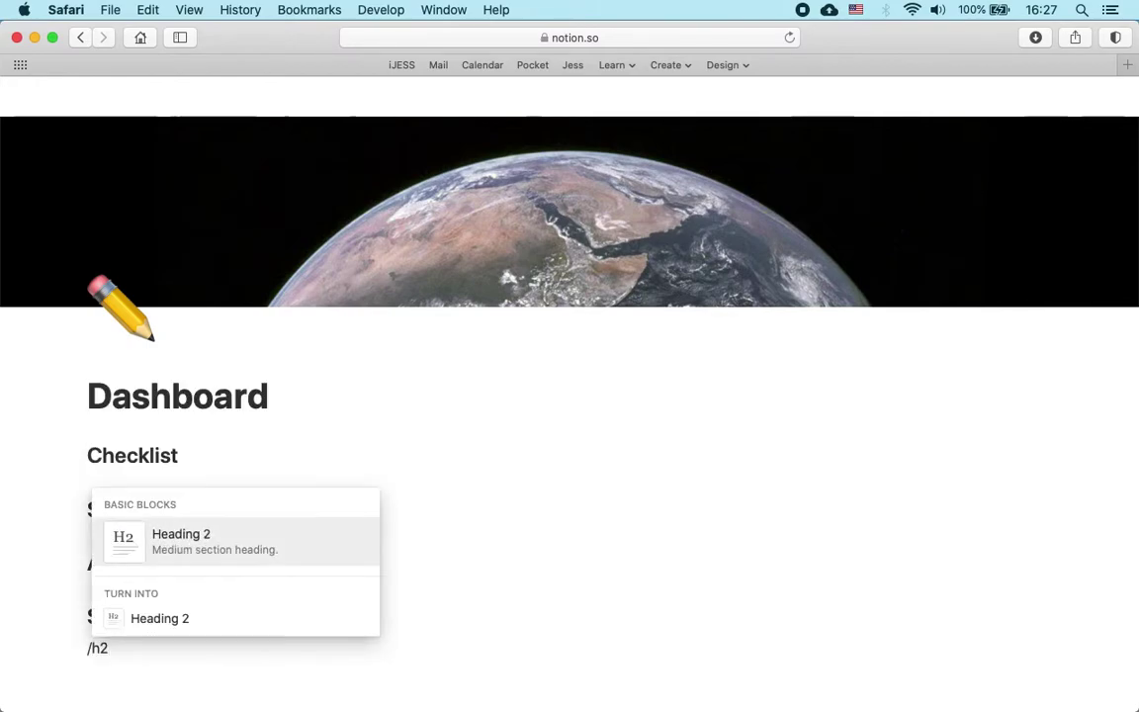
{"action": "key", "text": "Return"}
{"action": "type", "text": "Financeir"}
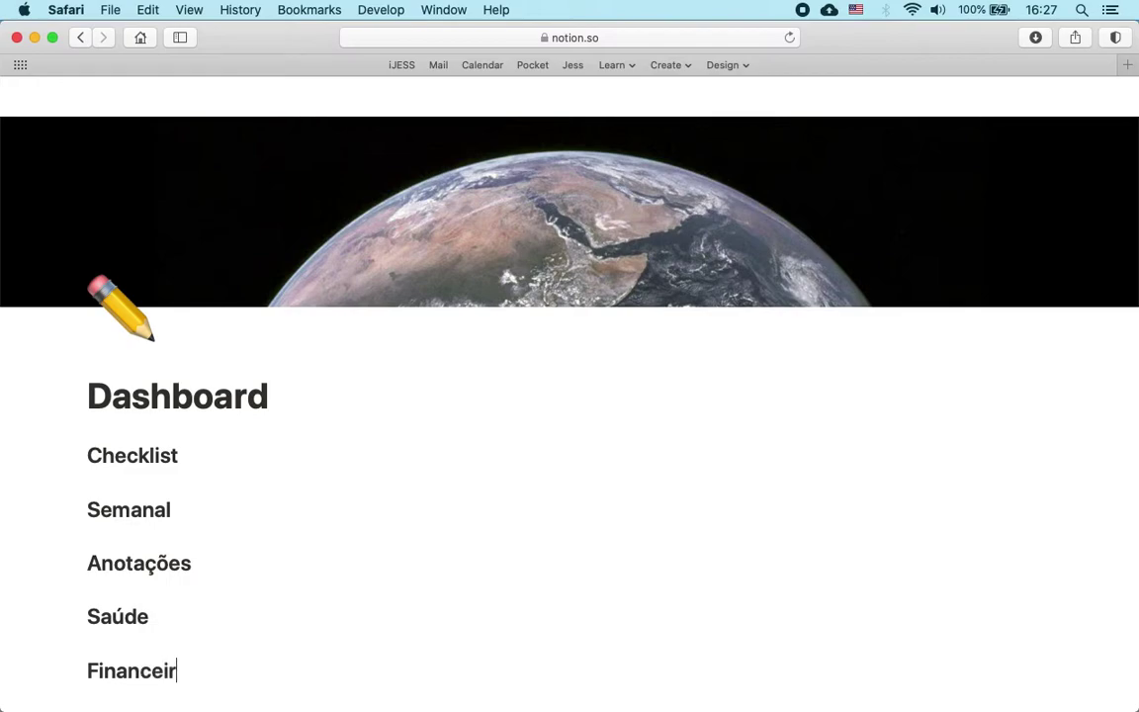
{"action": "type", "text": "o"}
{"action": "key", "text": "Return"}
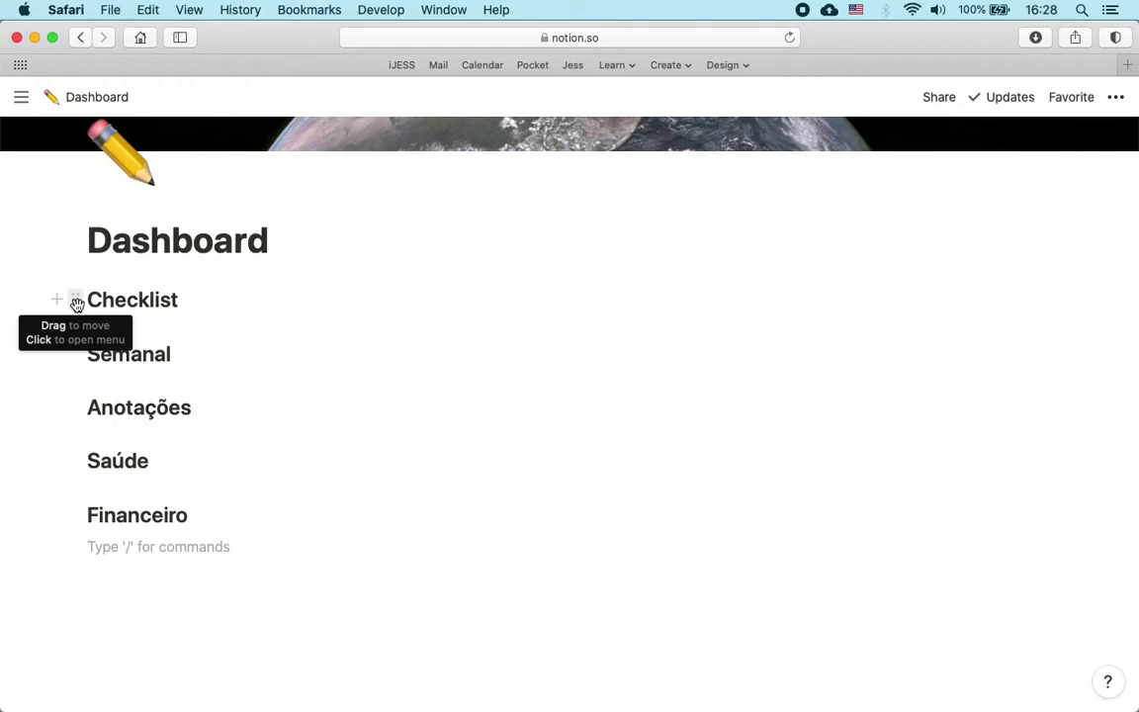
Step: Set the text color of the Checklist heading to Red
{"action": "left_click", "coordinate": [76, 303]}
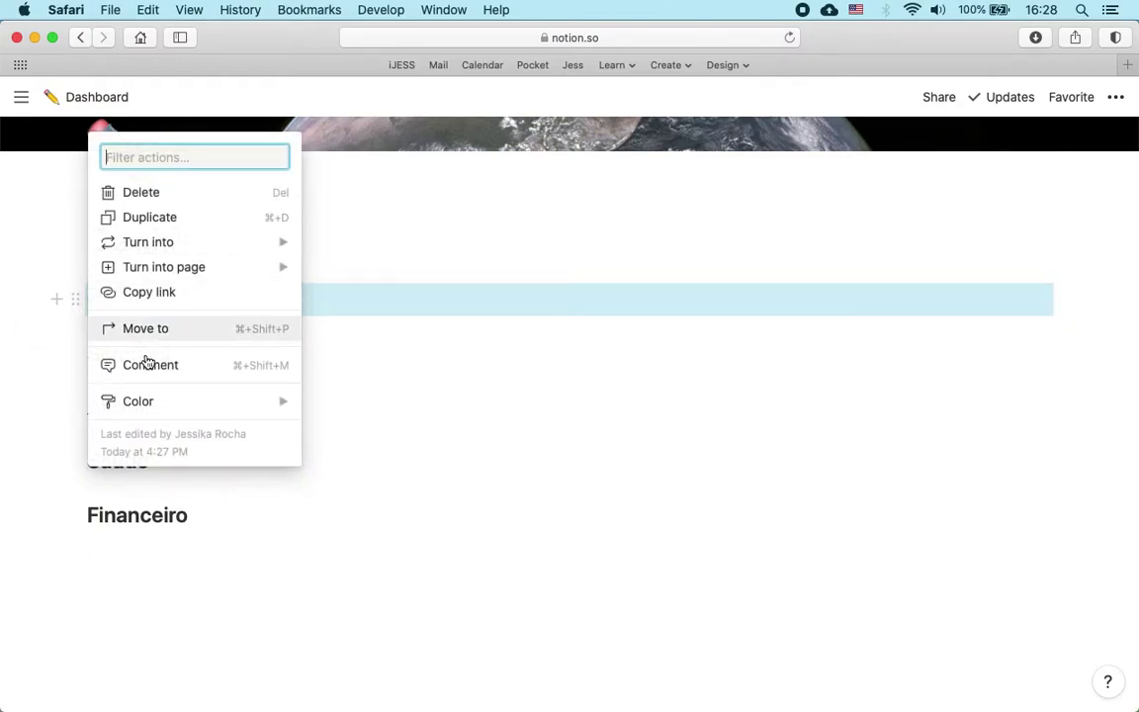
{"action": "mouse_move", "coordinate": [168, 405]}
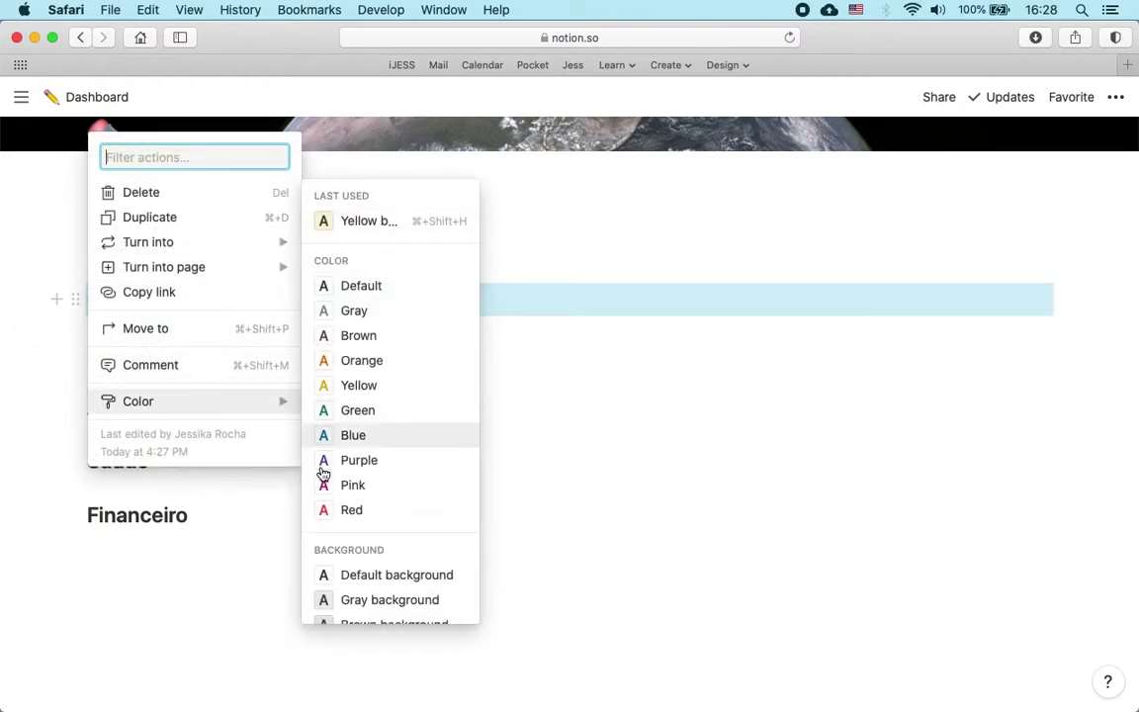
{"action": "scroll", "coordinate": [342, 586], "scroll_direction": "down", "scroll_amount": 3}
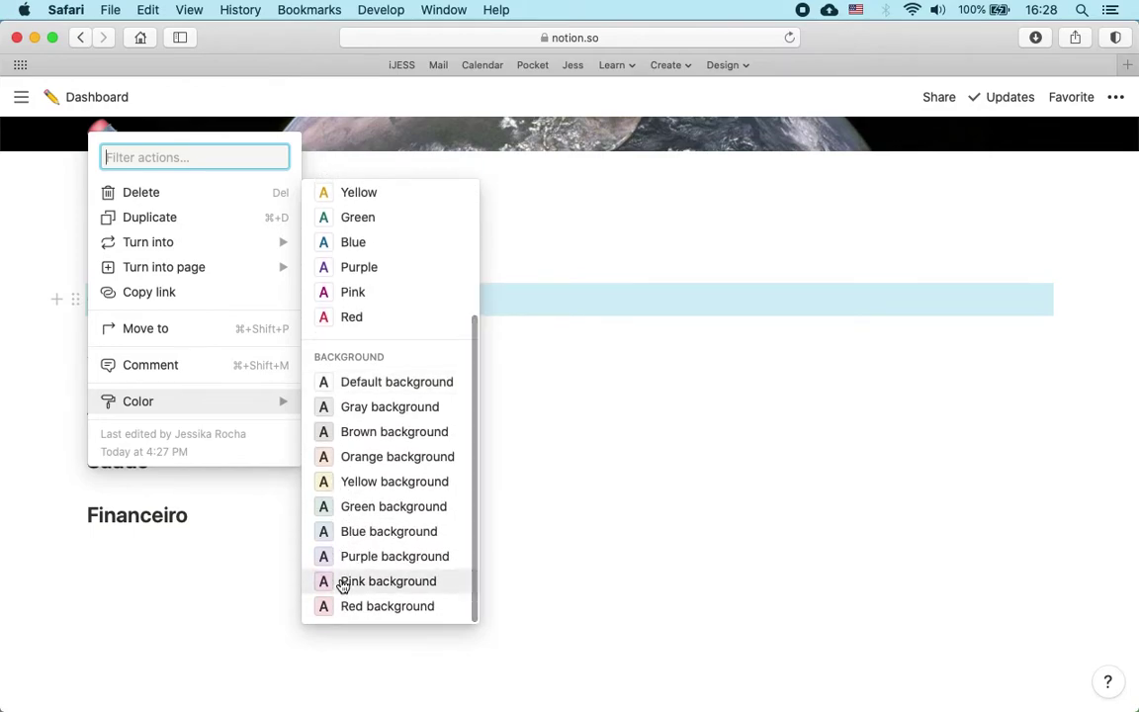
{"action": "left_click", "coordinate": [345, 317]}
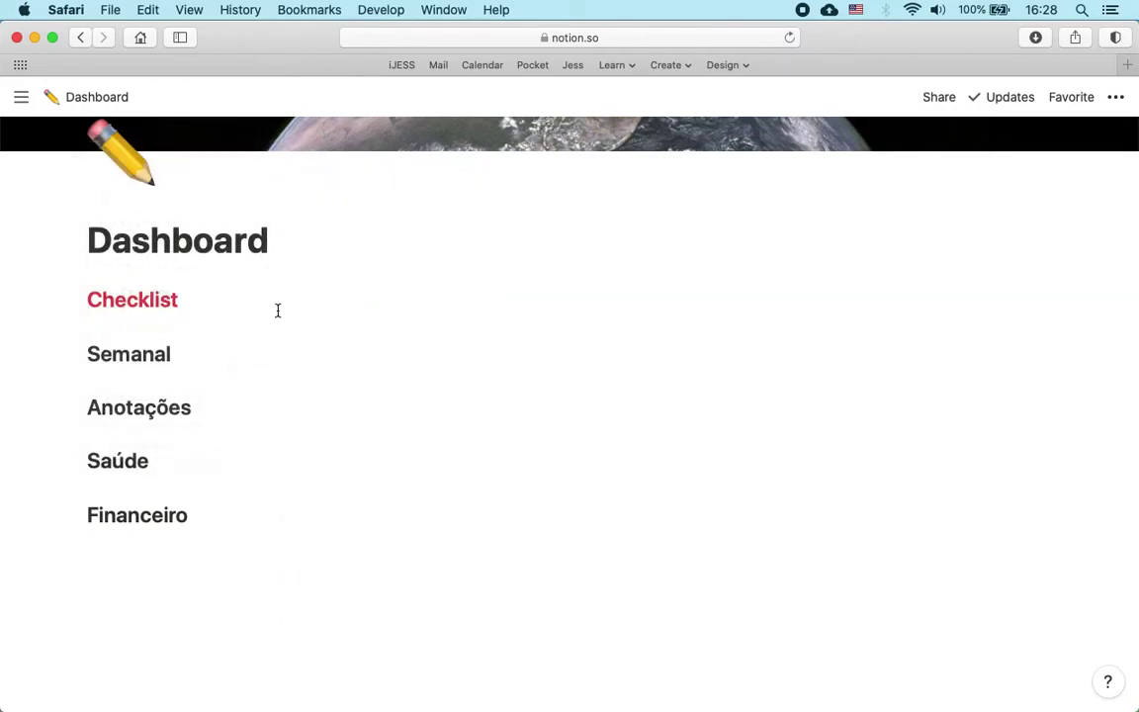
Step: Apply a Yellow background to the Checklist heading
{"action": "left_click", "coordinate": [75, 299]}
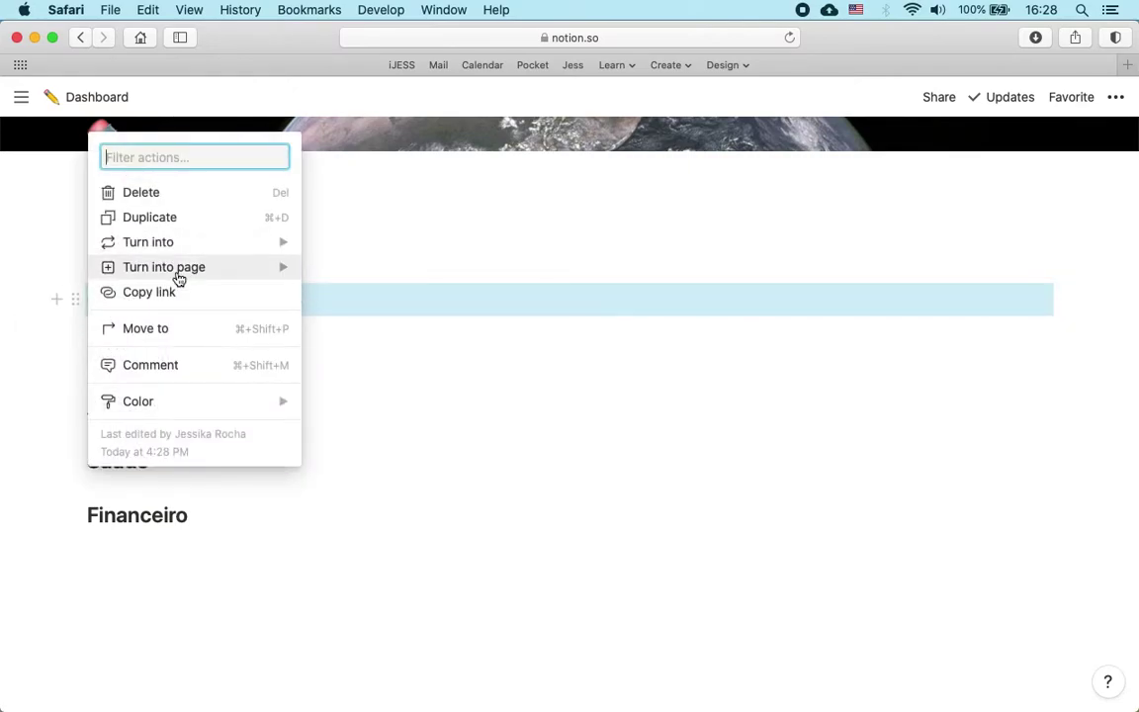
{"action": "mouse_move", "coordinate": [267, 410]}
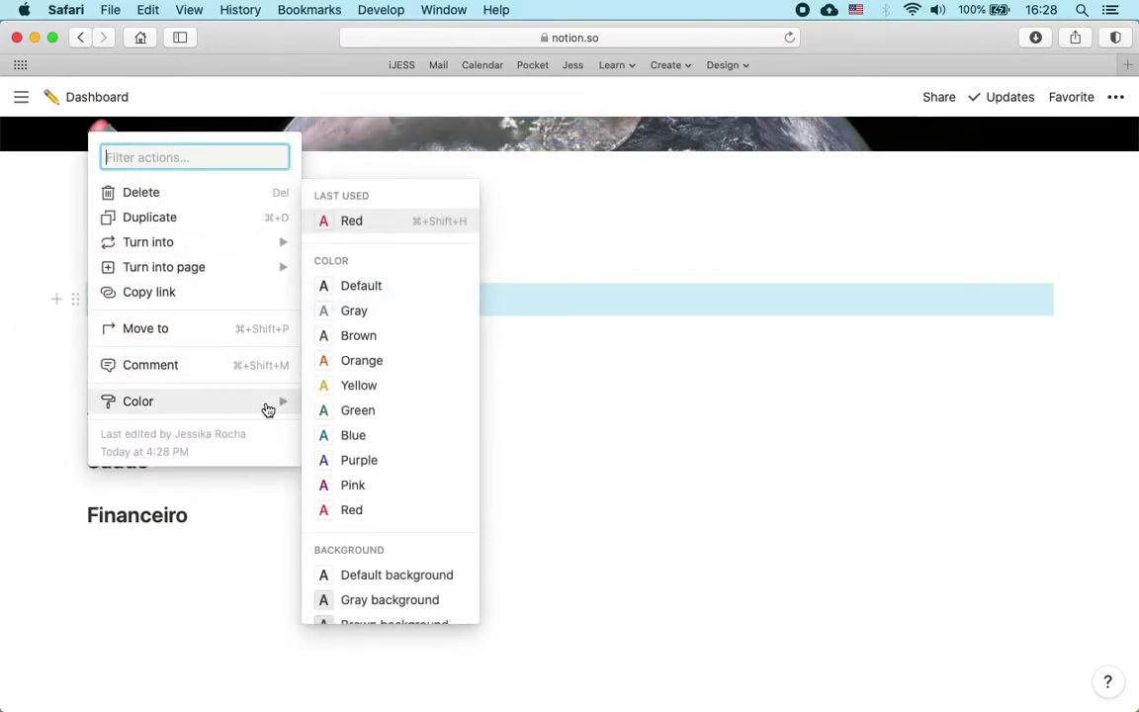
{"action": "scroll", "coordinate": [378, 542], "scroll_direction": "down", "scroll_amount": 4}
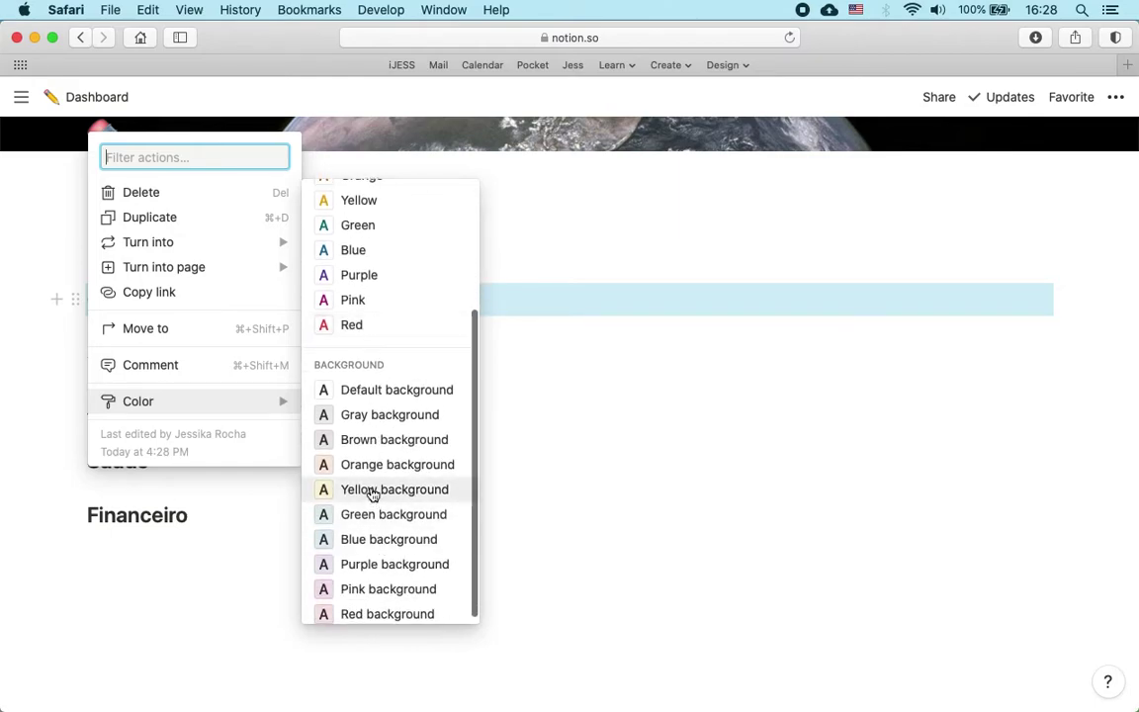
{"action": "left_click", "coordinate": [372, 492]}
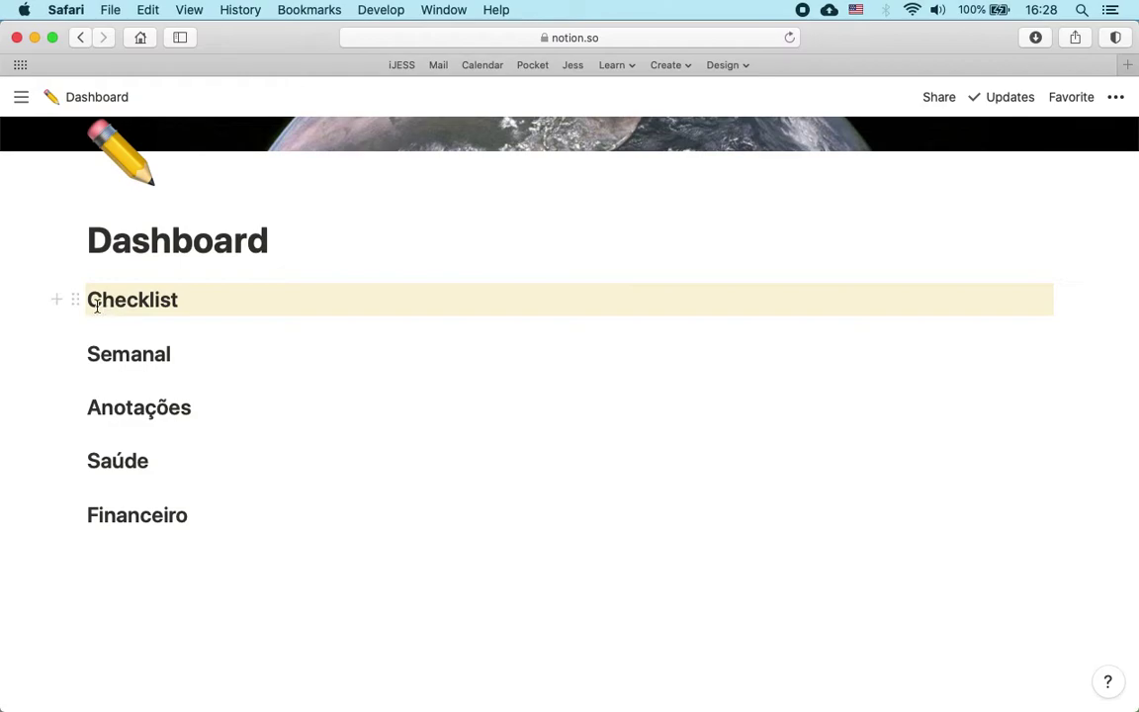
Step: Apply the last used color, Yellow background, to the Semanal heading
{"action": "left_click", "coordinate": [78, 354]}
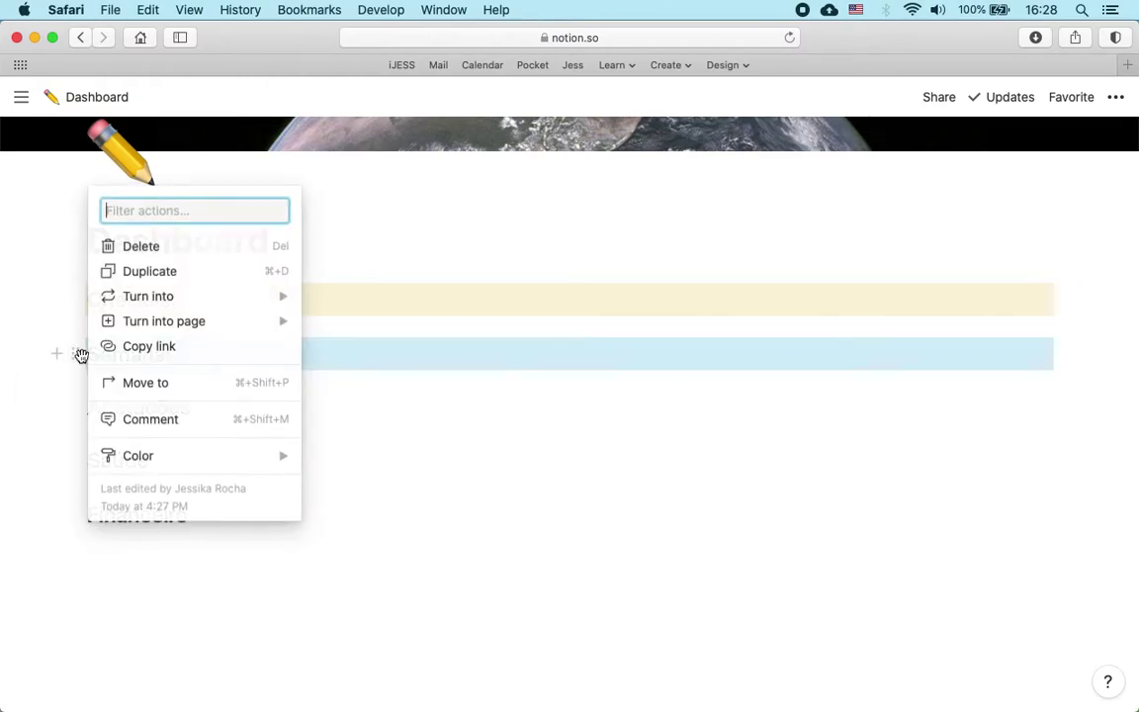
{"action": "mouse_move", "coordinate": [227, 457]}
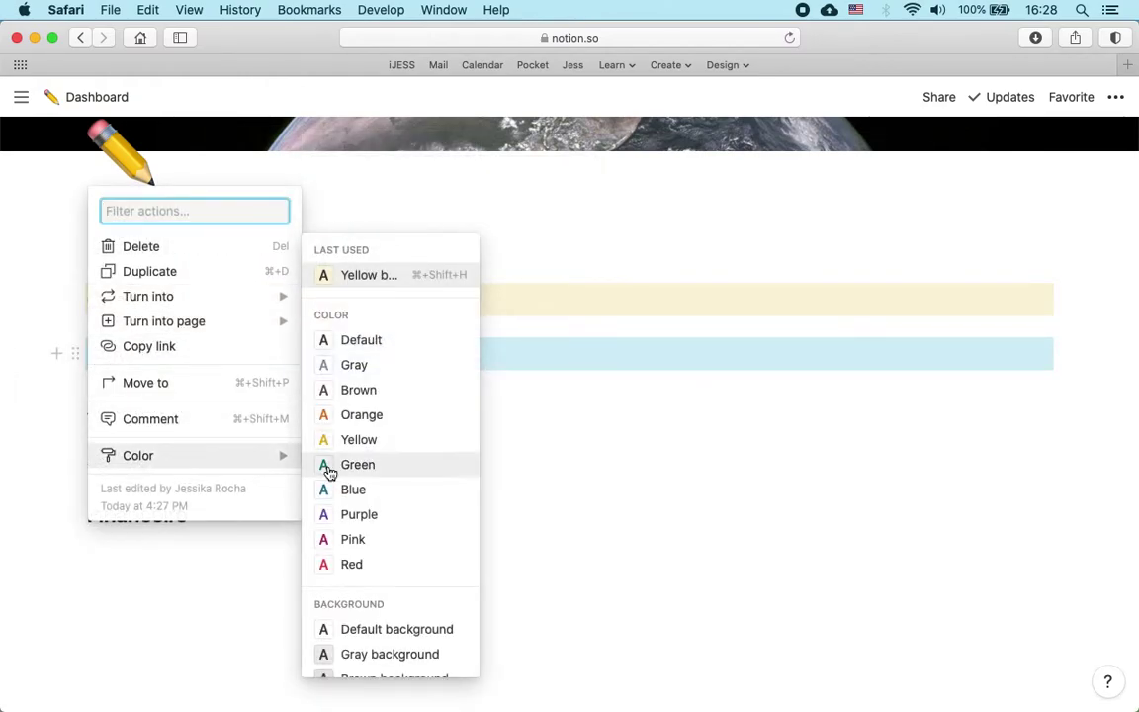
{"action": "left_click", "coordinate": [377, 278]}
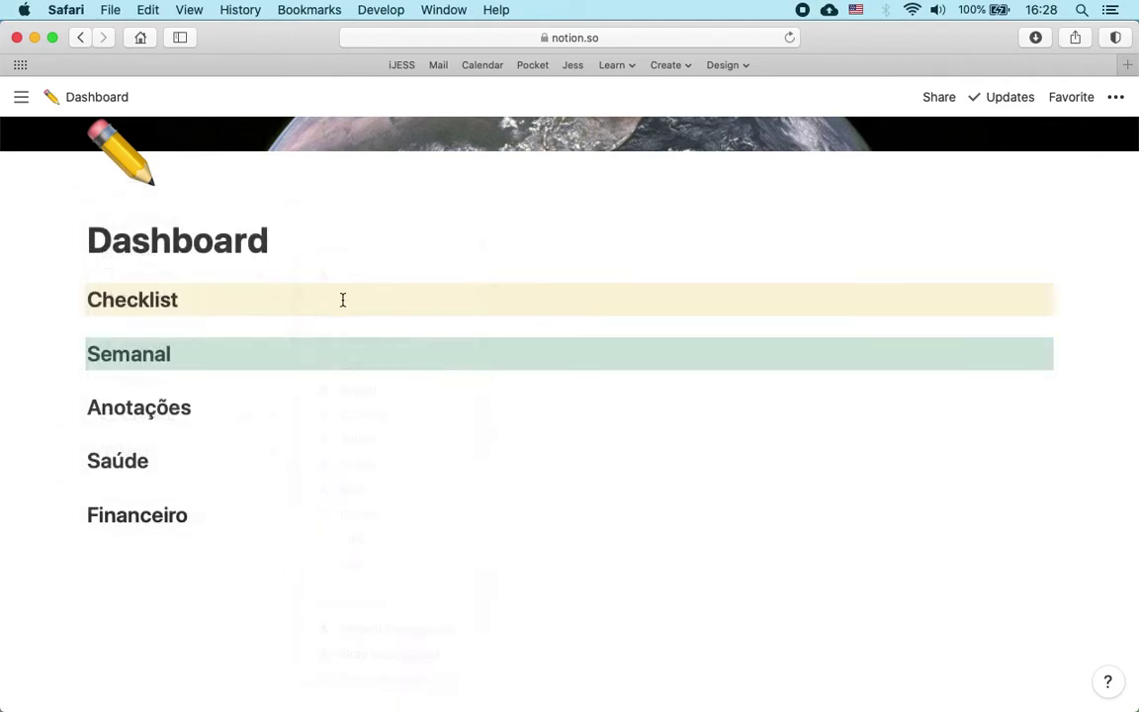
Step: Apply the last used Yellow background to the Anotações and Saúde headings
{"action": "left_click", "coordinate": [76, 408]}
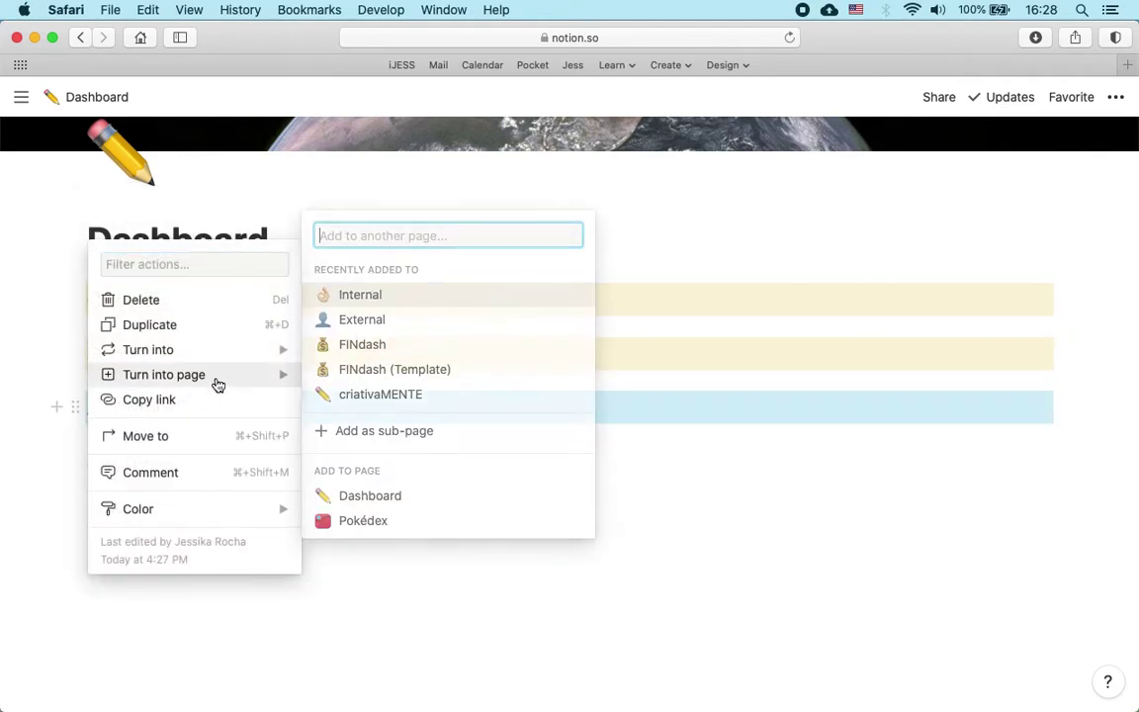
{"action": "mouse_move", "coordinate": [228, 511]}
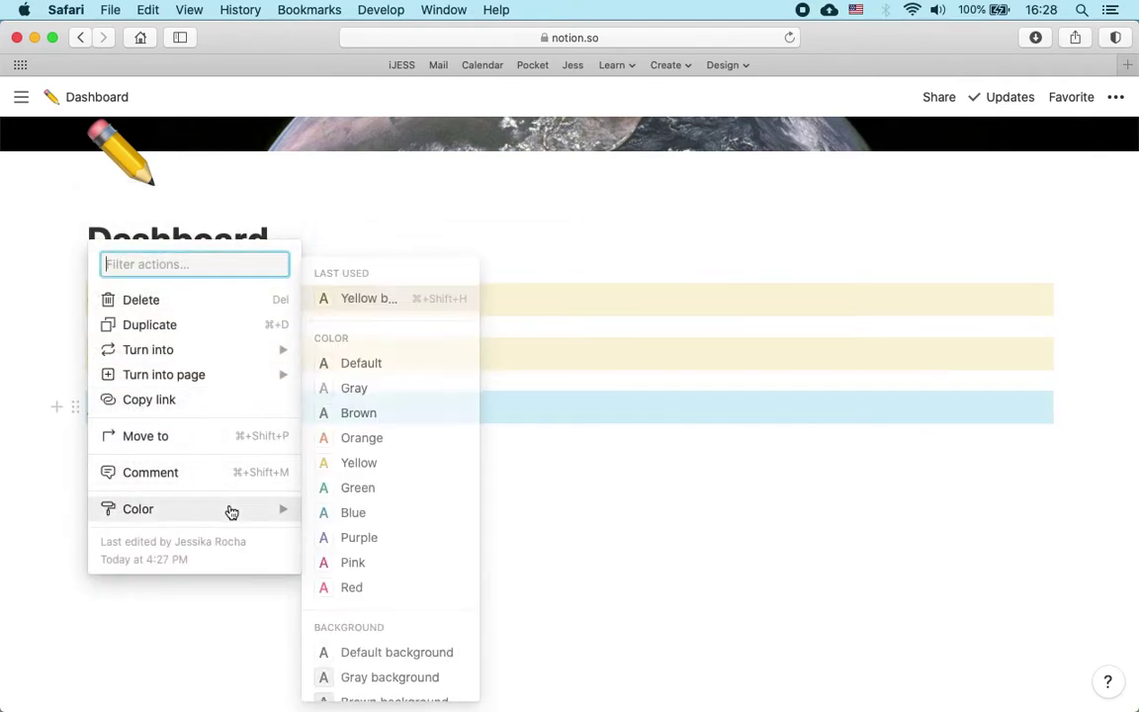
{"action": "left_click", "coordinate": [363, 299]}
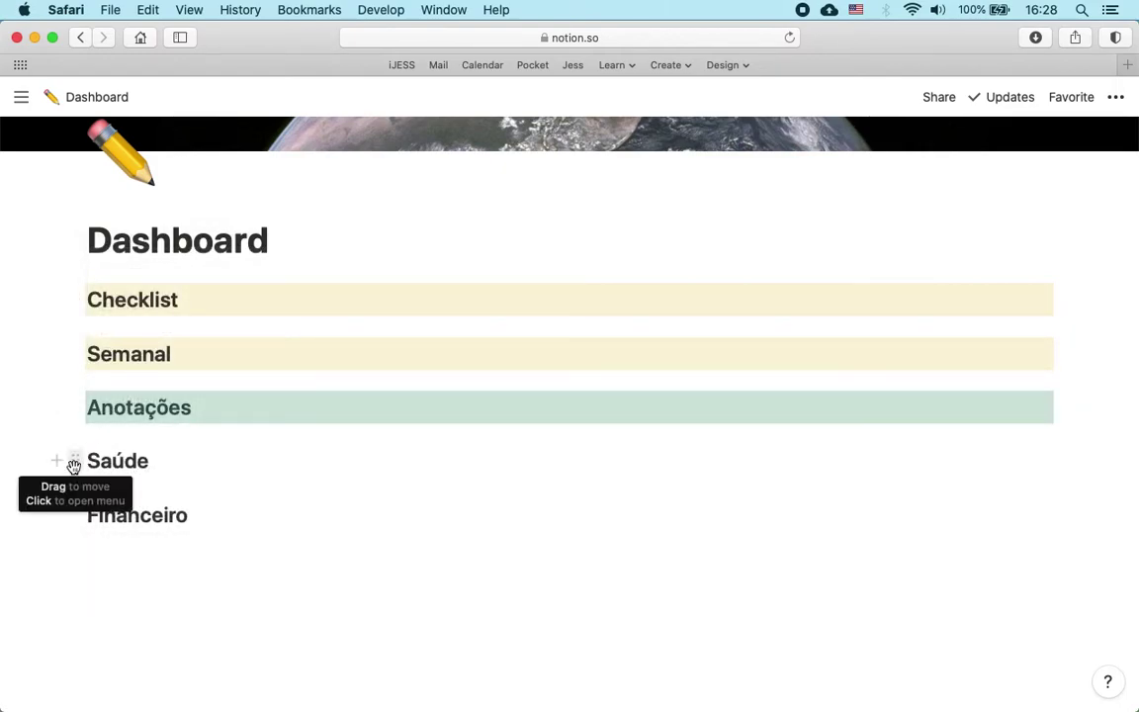
{"action": "left_click", "coordinate": [72, 467]}
{"action": "mouse_move", "coordinate": [204, 572]}
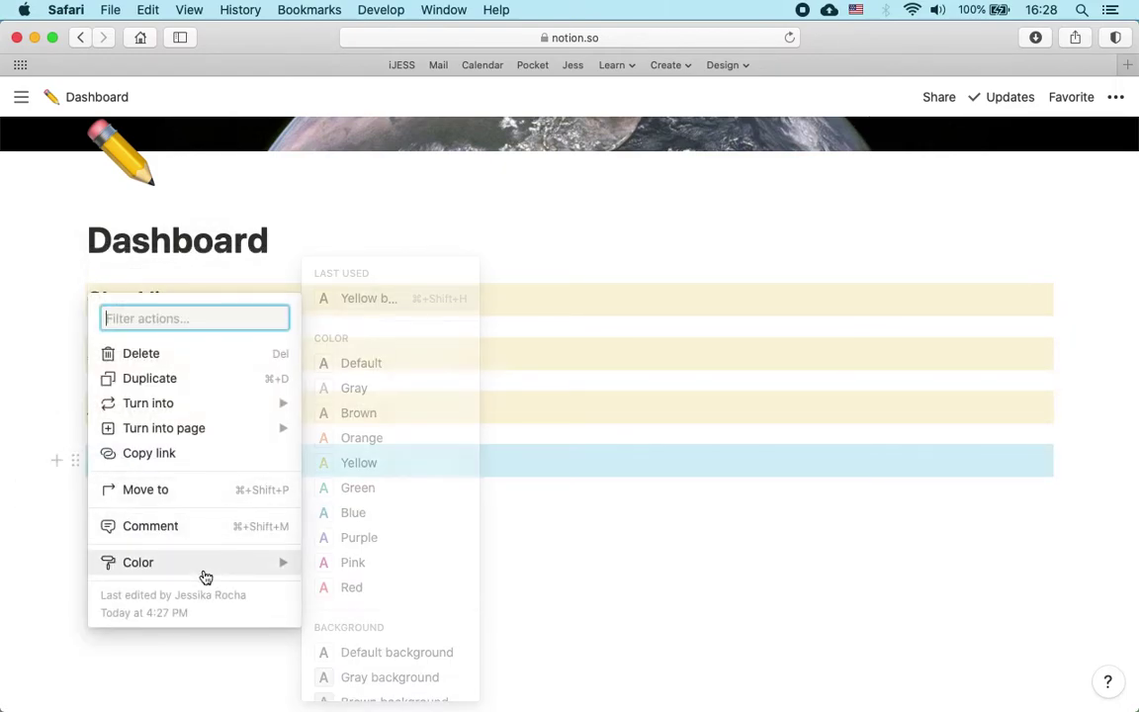
{"action": "left_click", "coordinate": [358, 300]}
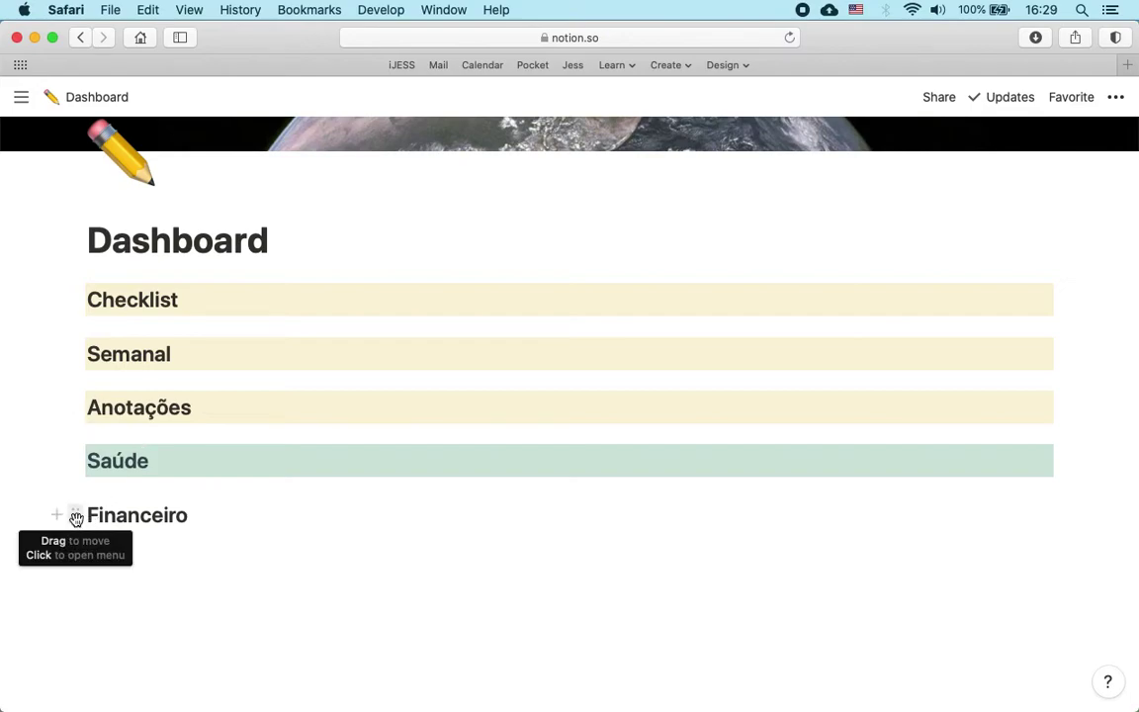
Step: Give the Financeiro heading the last used Yellow background and clear the block selection
{"action": "left_click", "coordinate": [75, 515]}
{"action": "mouse_move", "coordinate": [201, 633]}
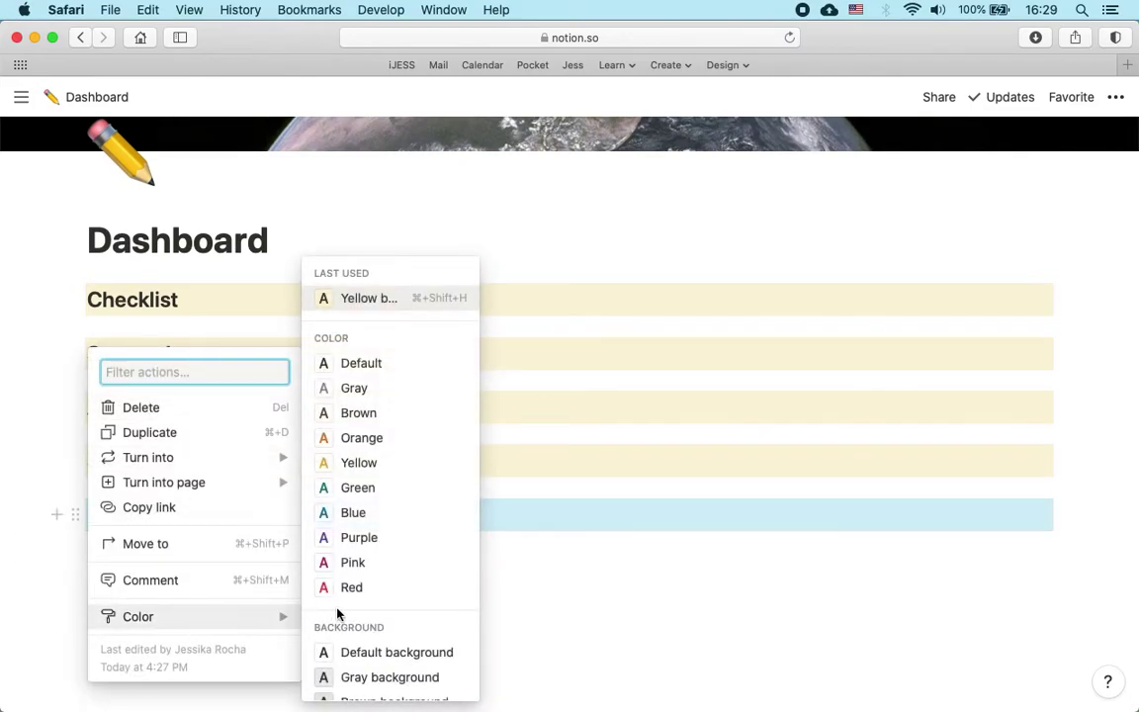
{"action": "left_click", "coordinate": [398, 303]}
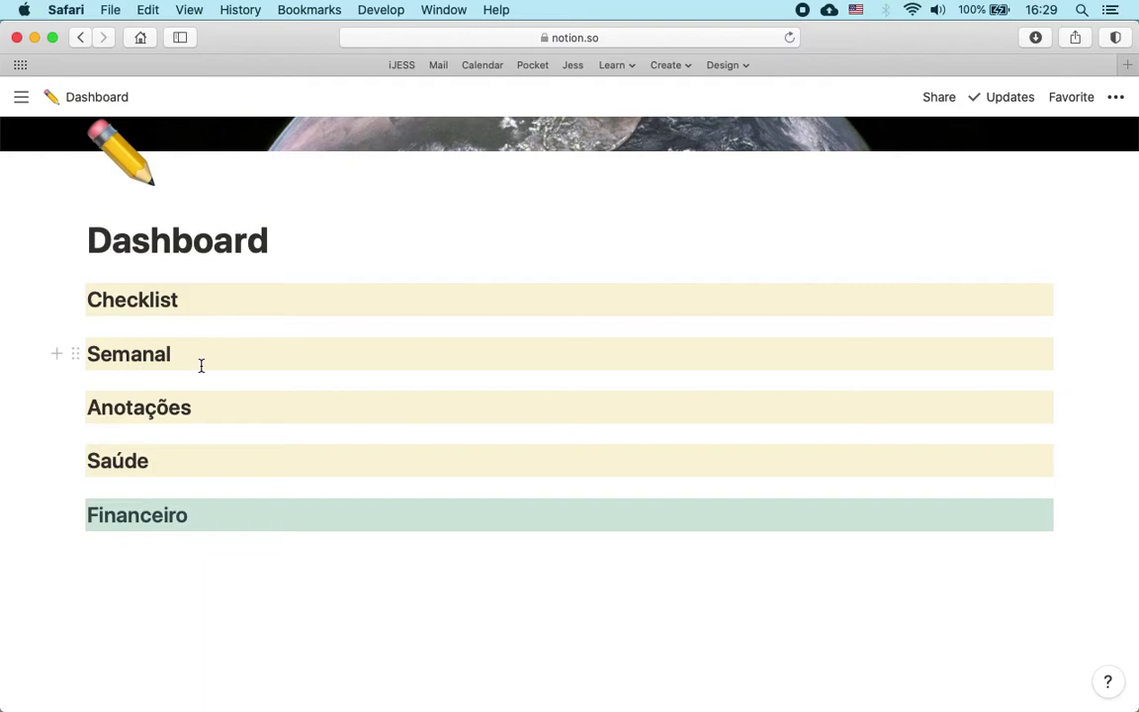
{"action": "left_click", "coordinate": [181, 299]}
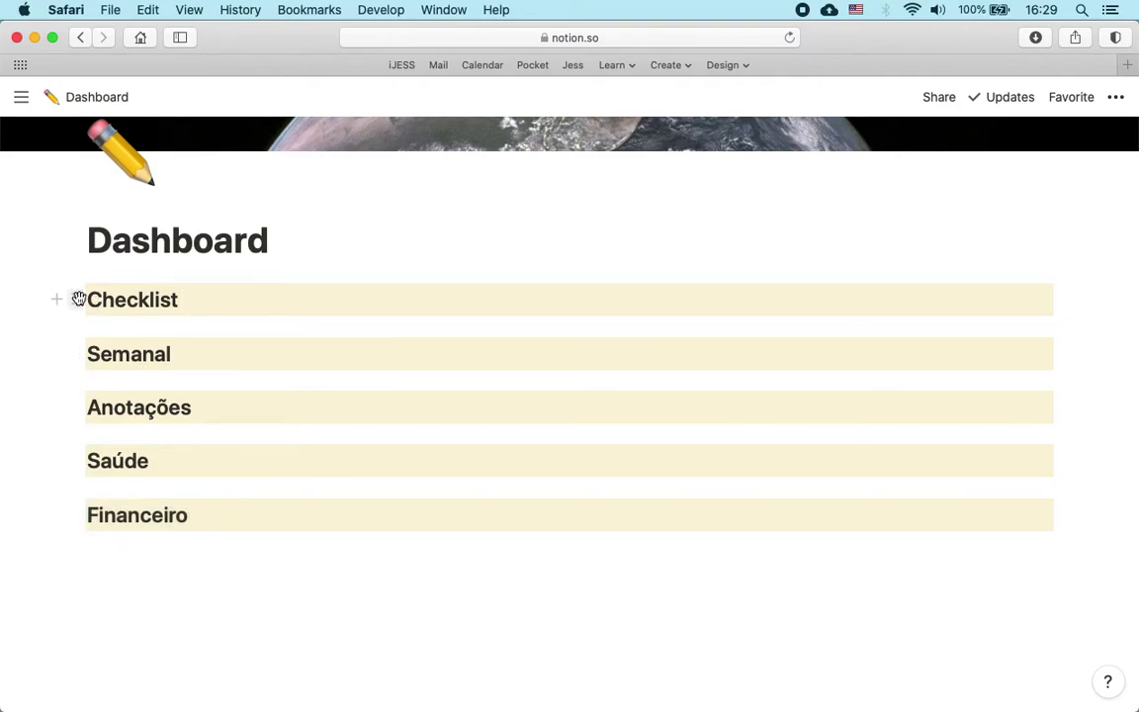
{"action": "left_click", "coordinate": [130, 354]}
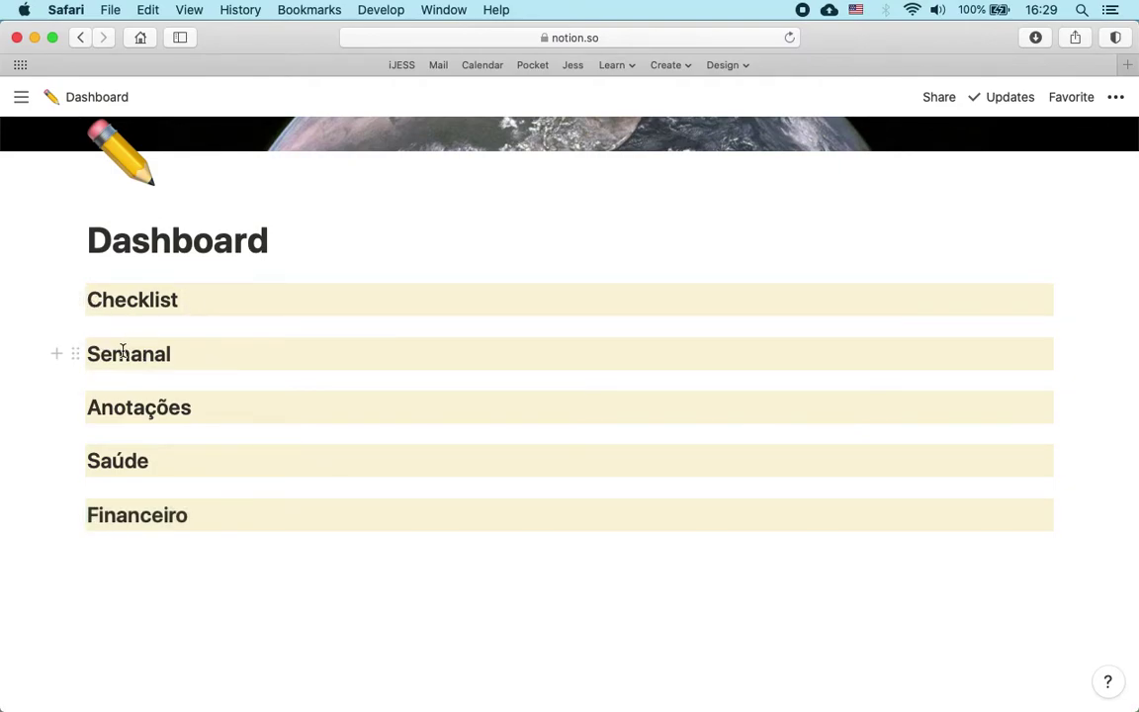
Step: Change the Checklist heading's color to Green background
{"action": "left_click", "coordinate": [71, 302]}
{"action": "mouse_move", "coordinate": [203, 401]}
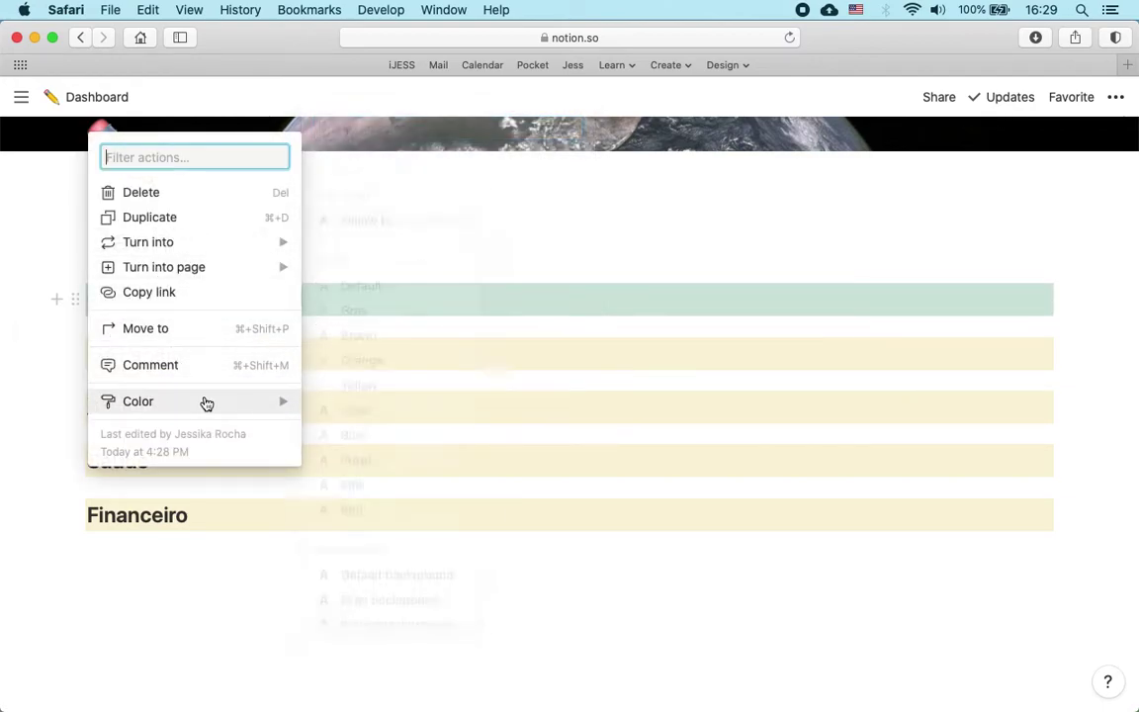
{"action": "scroll", "coordinate": [359, 572], "scroll_direction": "down", "scroll_amount": 4}
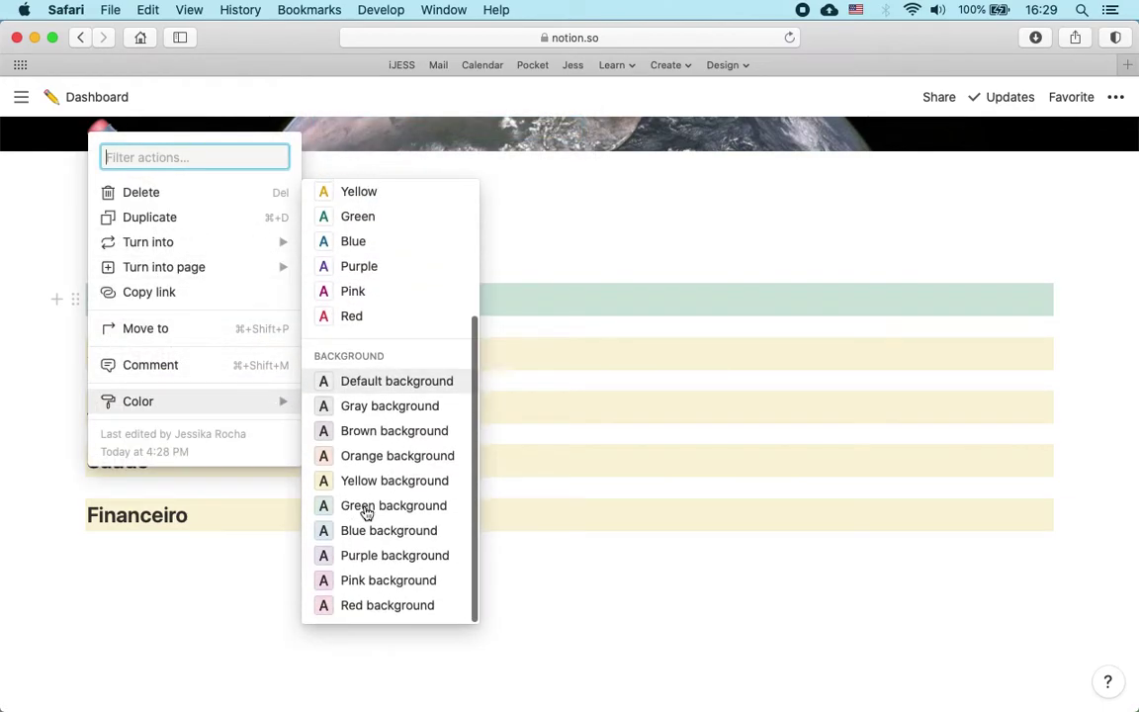
{"action": "left_click", "coordinate": [359, 515]}
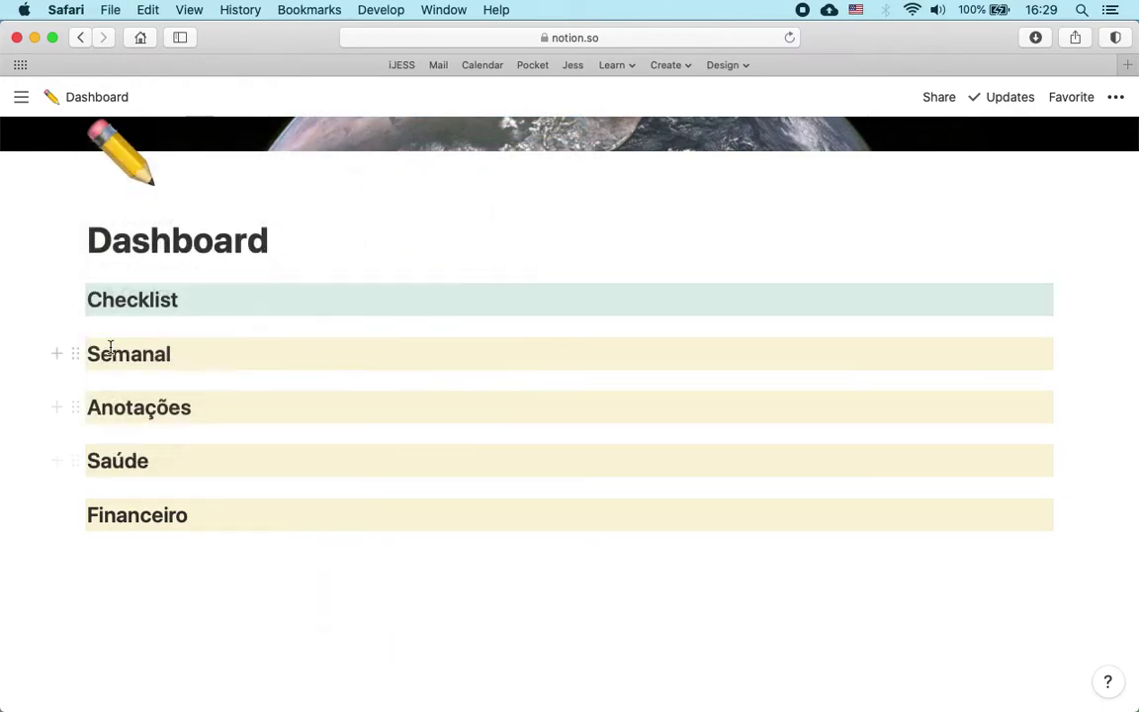
Step: Change the Anotações heading's color to Blue background
{"action": "left_click", "coordinate": [76, 410]}
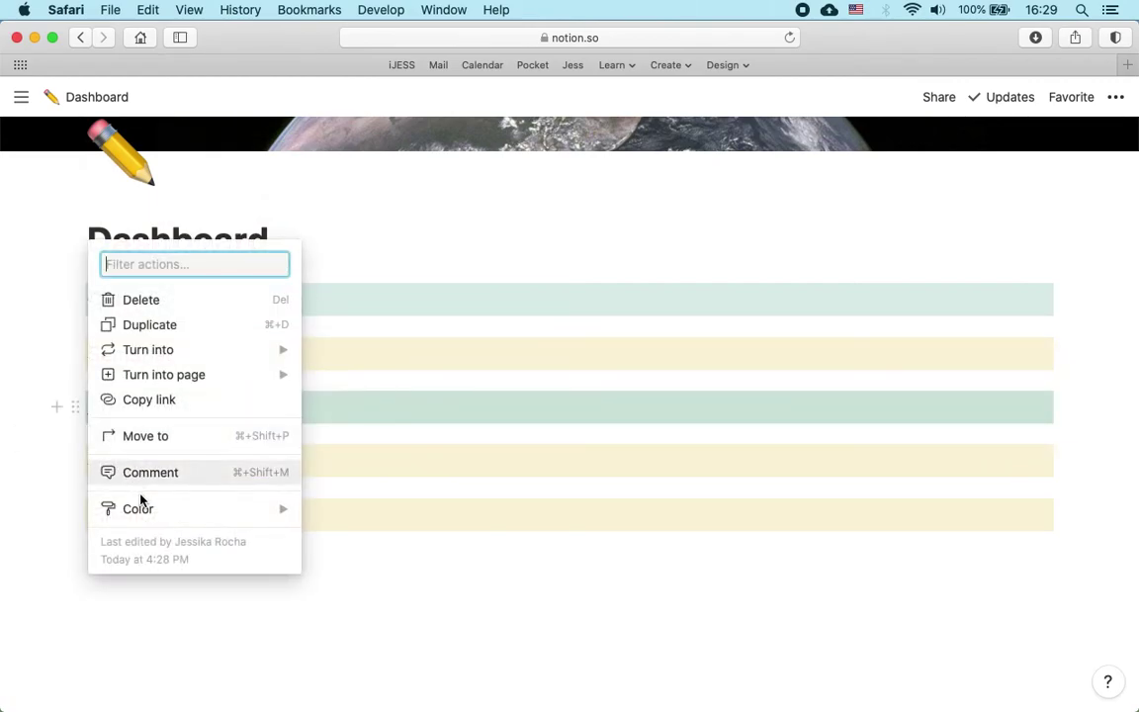
{"action": "mouse_move", "coordinate": [160, 513]}
{"action": "scroll", "coordinate": [363, 578], "scroll_direction": "down", "scroll_amount": 5}
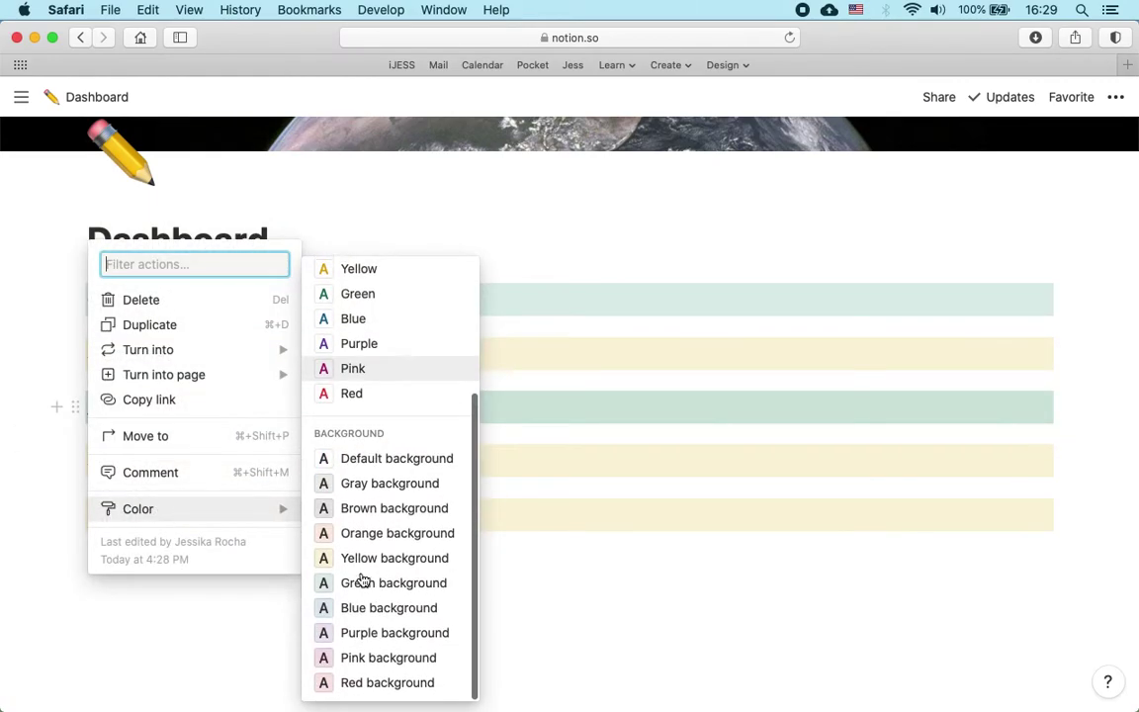
{"action": "left_click", "coordinate": [353, 615]}
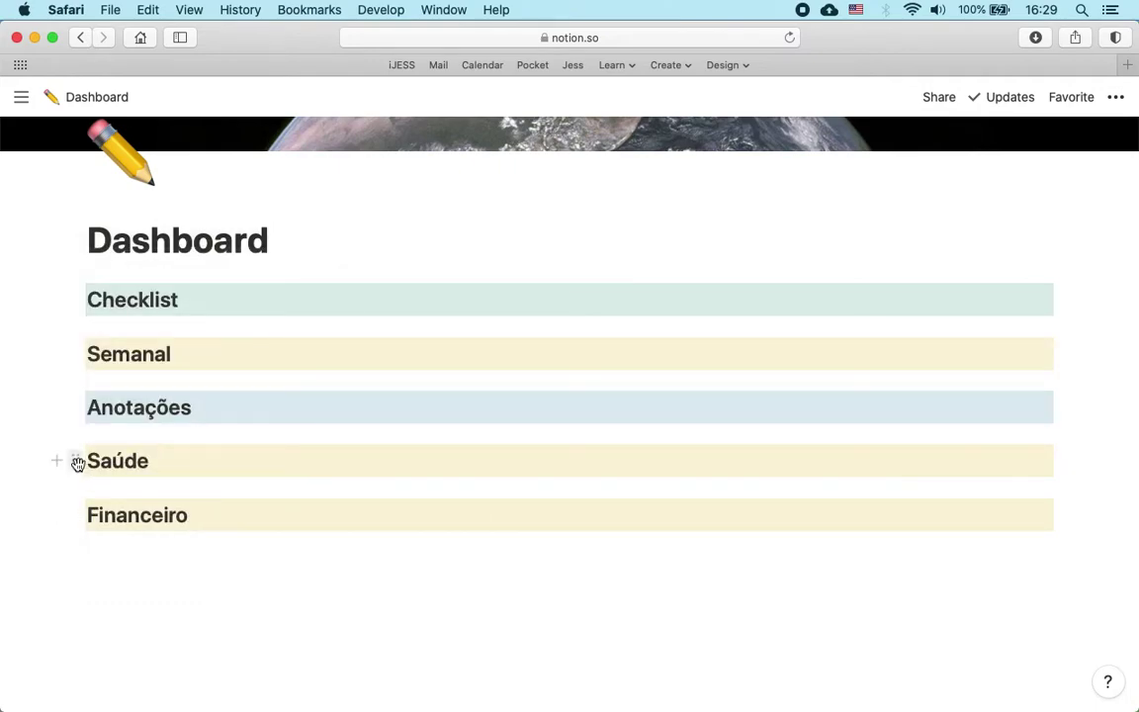
Step: Change the Saúde heading's color to Green background
{"action": "left_click", "coordinate": [76, 460]}
{"action": "mouse_move", "coordinate": [211, 571]}
{"action": "scroll", "coordinate": [363, 623], "scroll_direction": "down", "scroll_amount": 5}
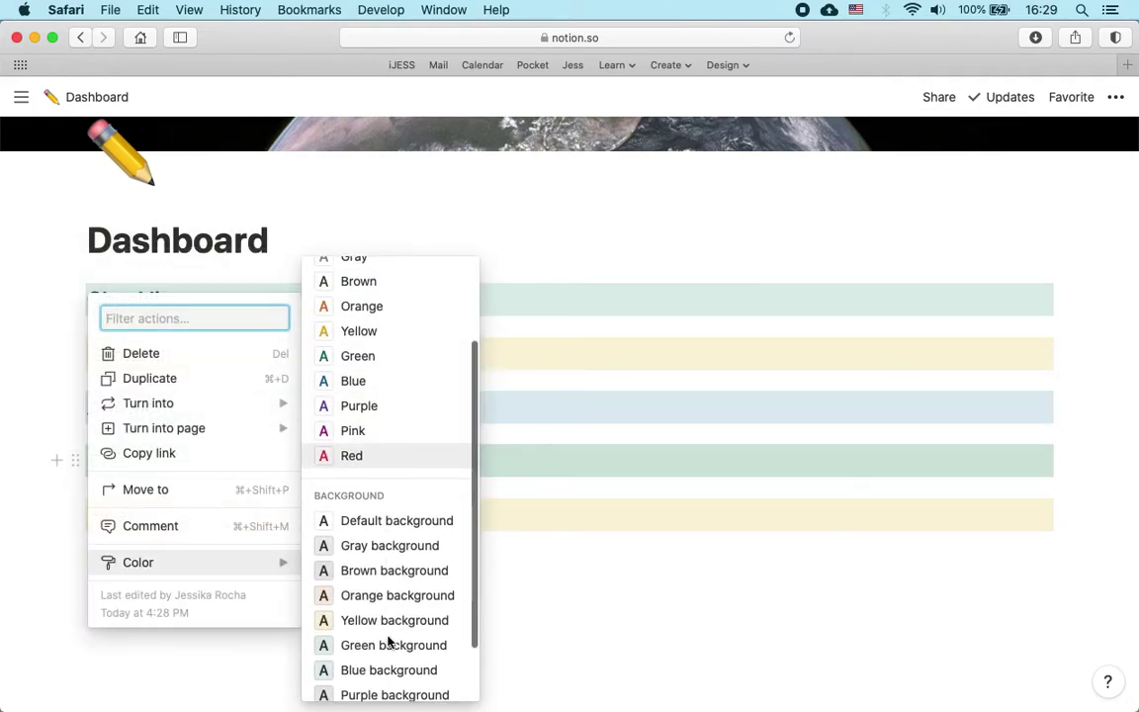
{"action": "left_click", "coordinate": [377, 585]}
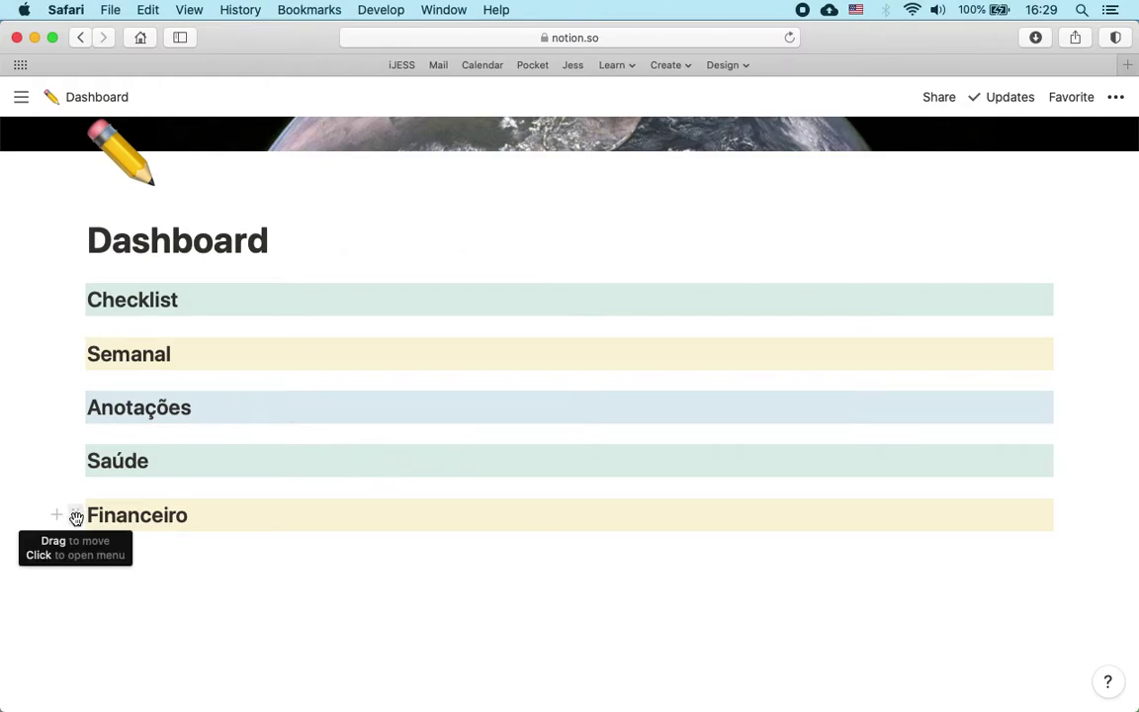
Step: Change the Financeiro heading's color to Purple background
{"action": "left_click", "coordinate": [76, 517]}
{"action": "mouse_move", "coordinate": [227, 614]}
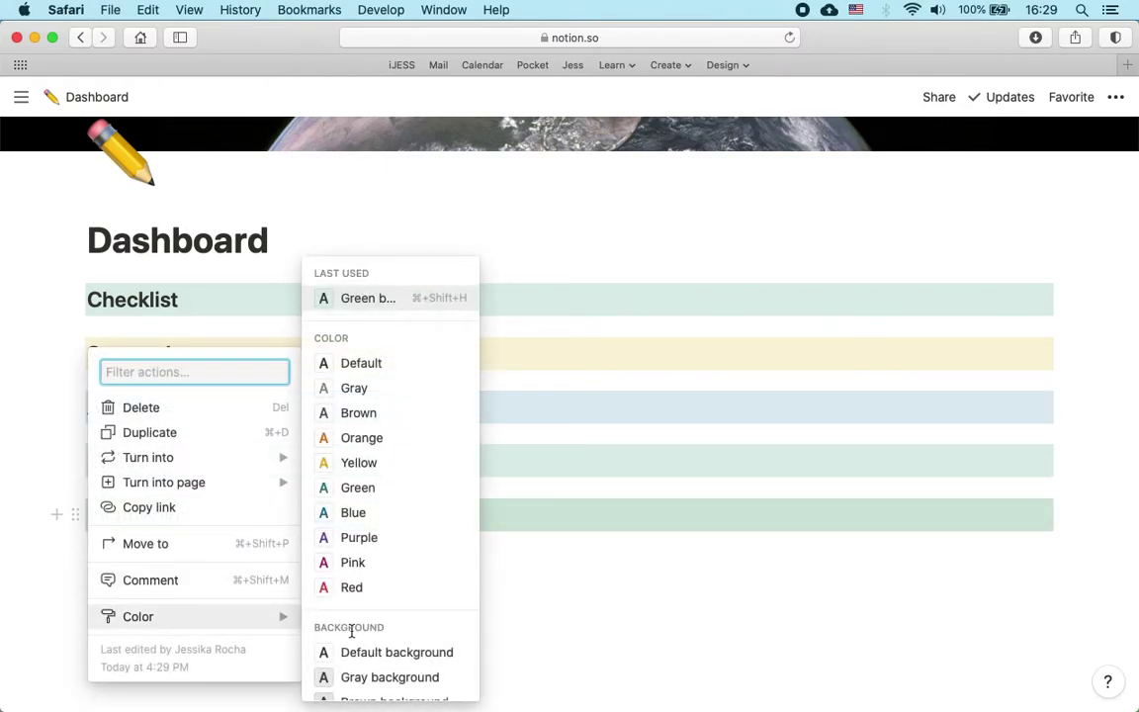
{"action": "scroll", "coordinate": [405, 648], "scroll_direction": "down", "scroll_amount": 3}
{"action": "scroll", "coordinate": [403, 656], "scroll_direction": "down", "scroll_amount": 2}
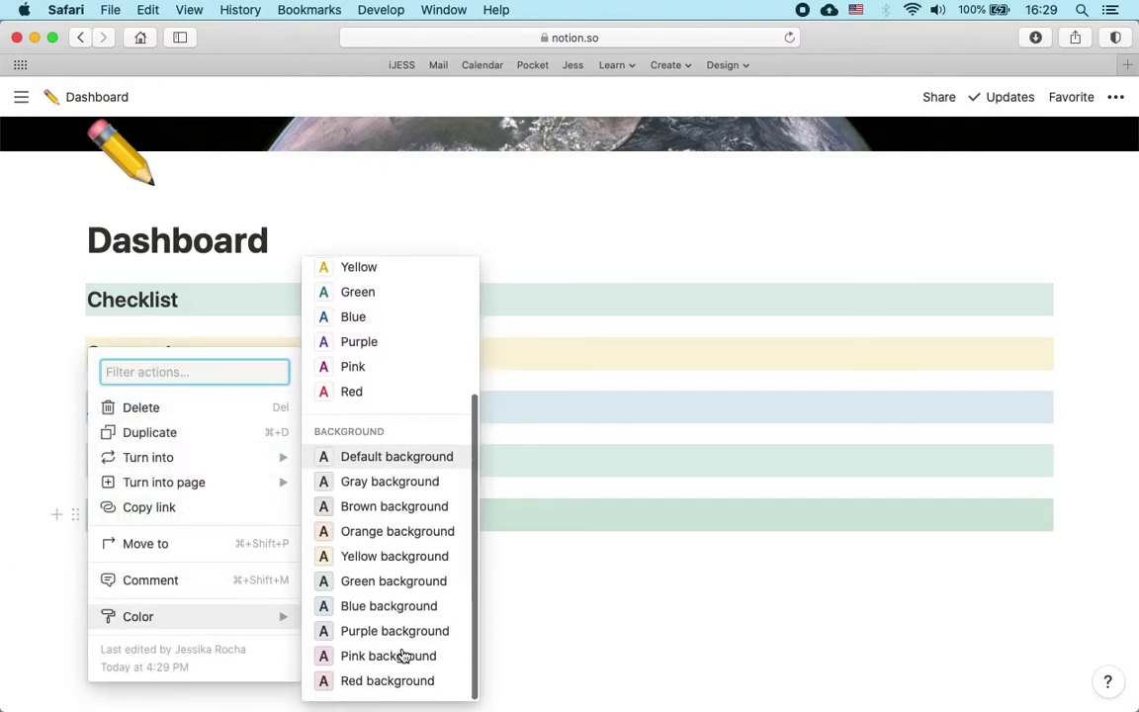
{"action": "left_click", "coordinate": [334, 634]}
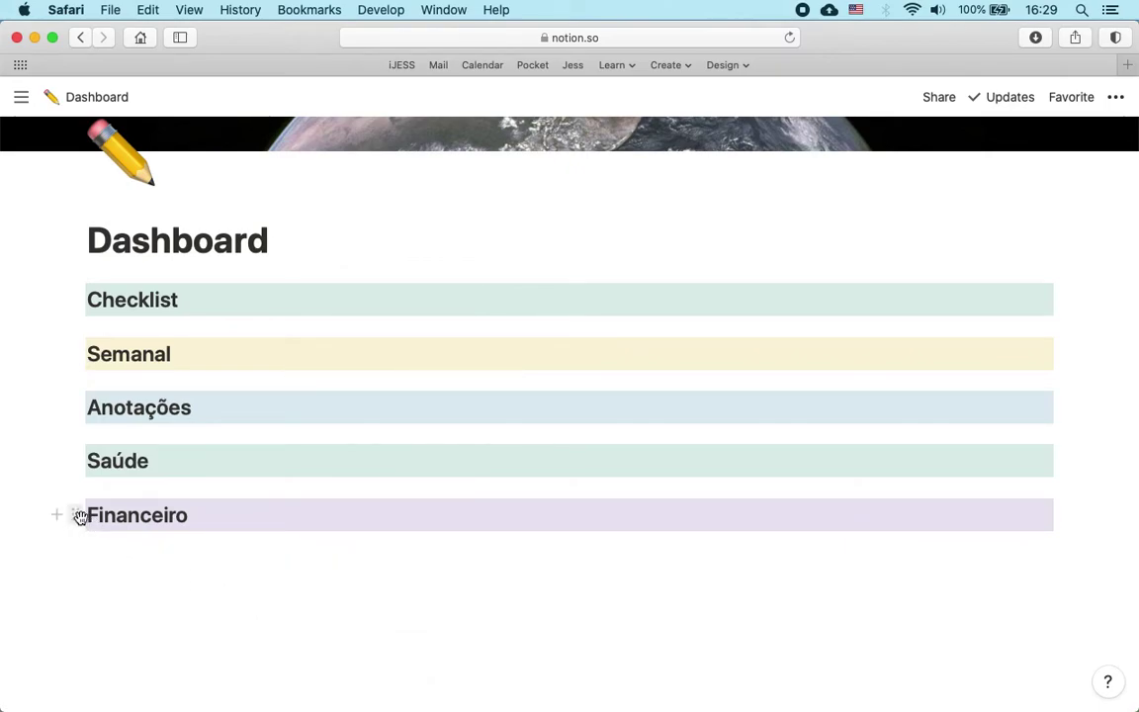
Step: Move the Financeiro heading into a second column to the right of the Saúde heading
{"action": "mouse_move", "coordinate": [78, 516]}
{"action": "left_mouse_down"}
{"action": "mouse_move", "coordinate": [951, 511]}
{"action": "mouse_move", "coordinate": [1063, 464]}
{"action": "mouse_move", "coordinate": [967, 484]}
{"action": "mouse_move", "coordinate": [940, 520]}
{"action": "mouse_move", "coordinate": [91, 522]}
{"action": "mouse_move", "coordinate": [76, 495]}
{"action": "left_mouse_up"}
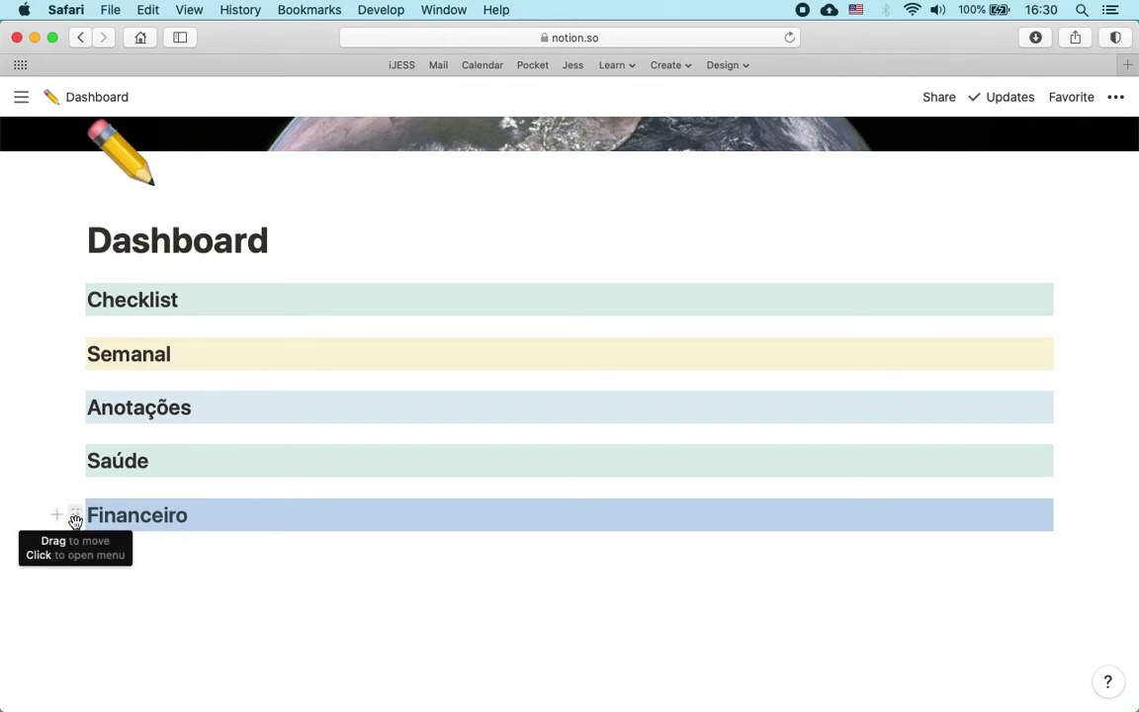
{"action": "left_click_drag", "start_coordinate": [75, 516], "coordinate": [1029, 439]}
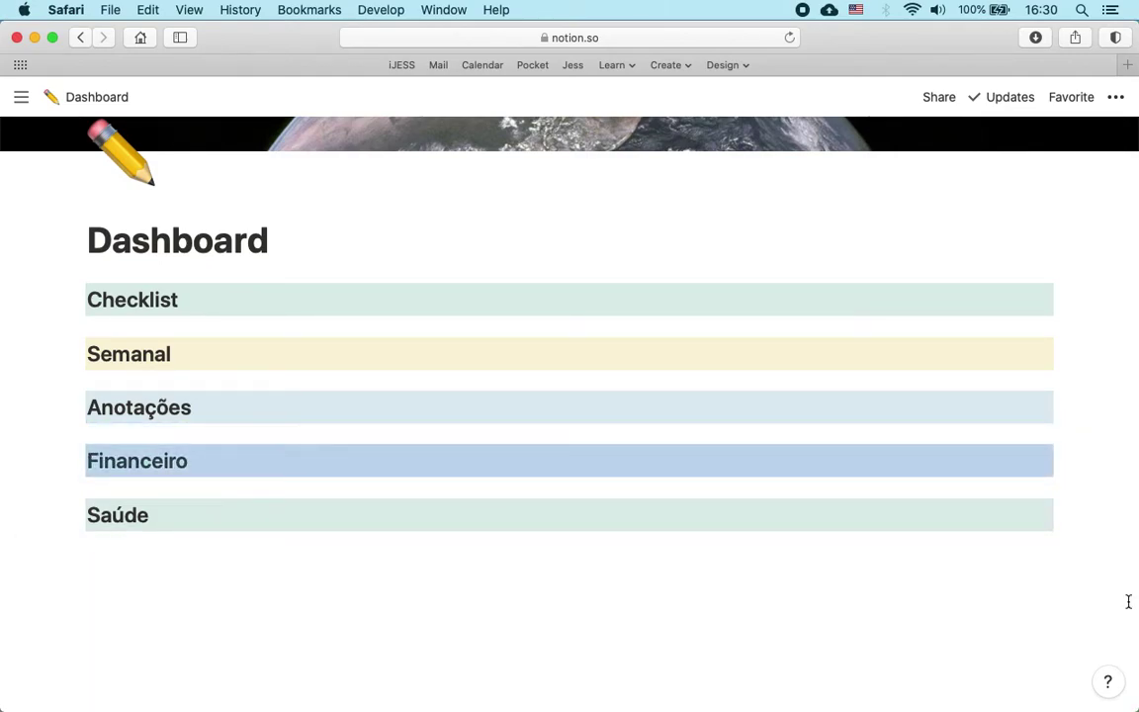
{"action": "left_click", "coordinate": [331, 455]}
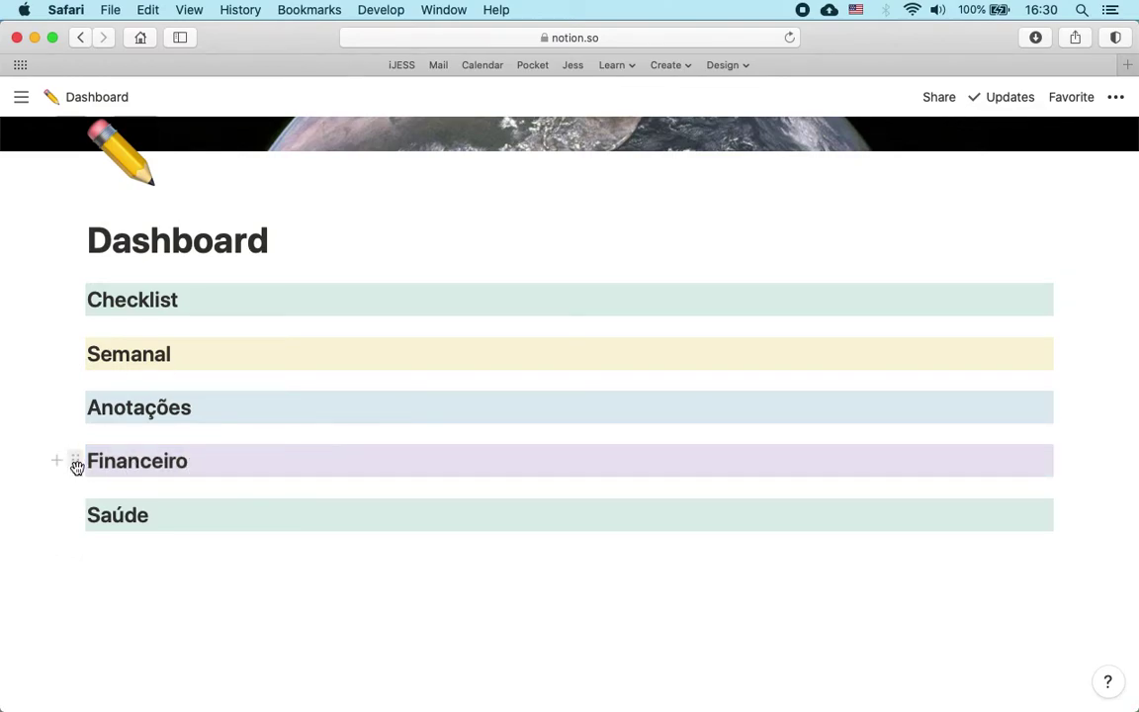
{"action": "left_click_drag", "start_coordinate": [78, 463], "coordinate": [1066, 515]}
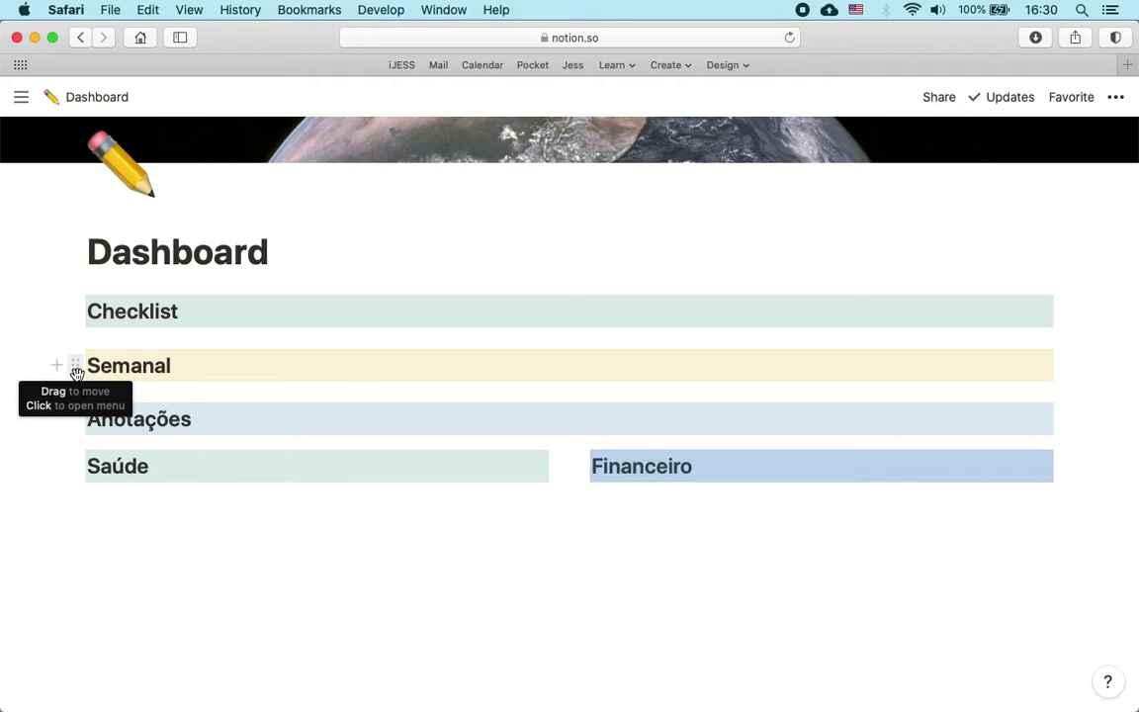
Step: Place the Semanal heading in a column to the right of Checklist and move the Anotações heading below the Saúde and Financeiro row
{"action": "left_click_drag", "start_coordinate": [77, 369], "coordinate": [1061, 310]}
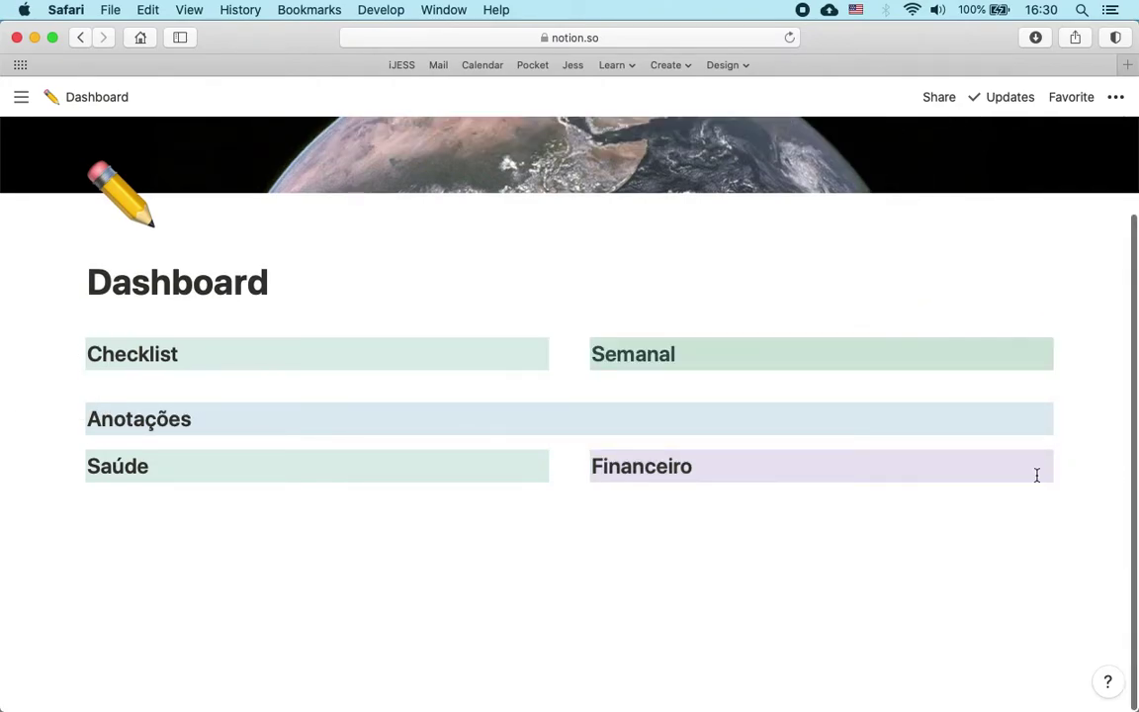
{"action": "left_click_drag", "start_coordinate": [74, 419], "coordinate": [83, 508]}
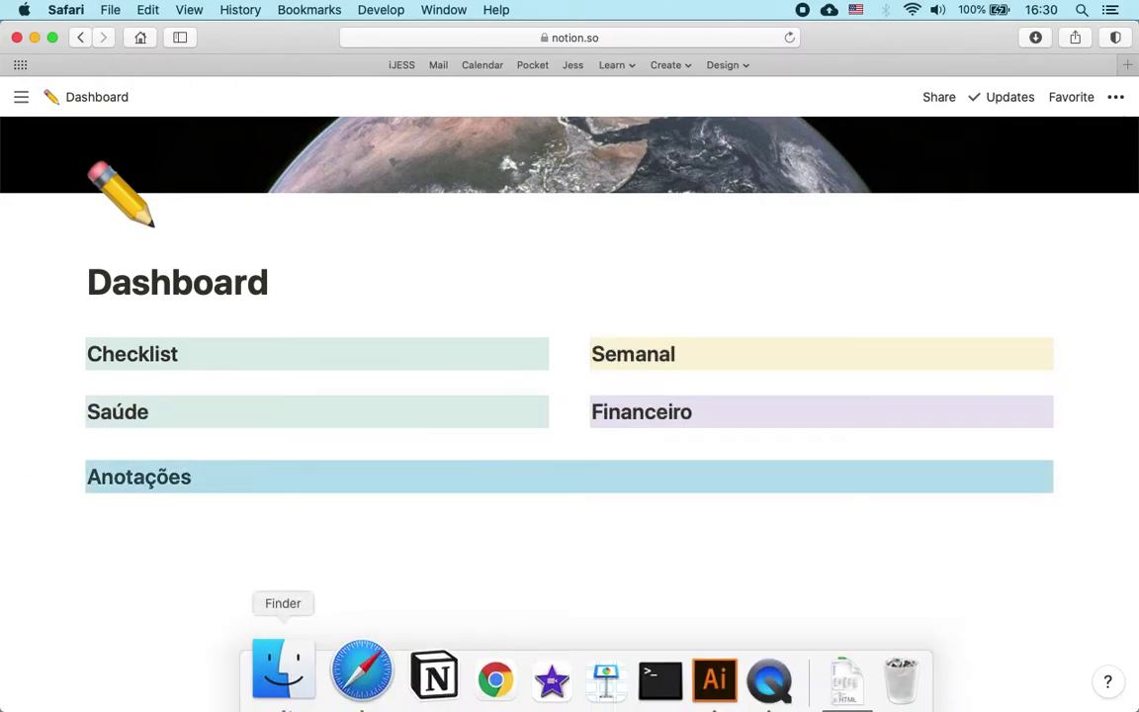
{"action": "left_click", "coordinate": [138, 508]}
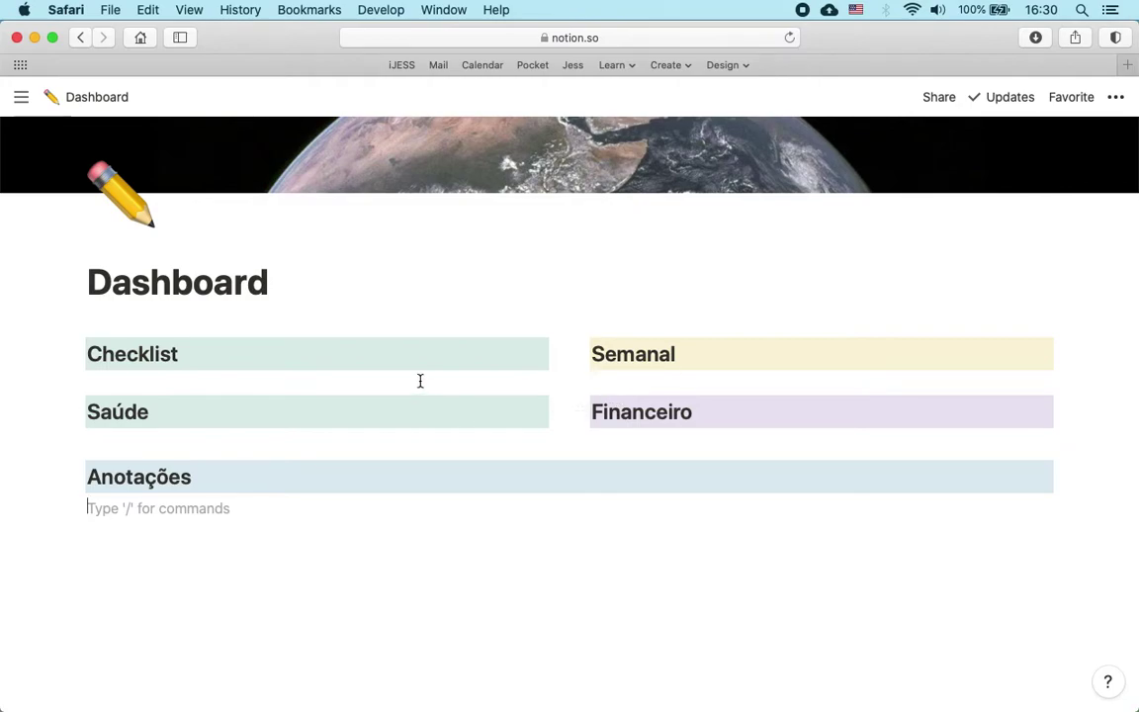
{"action": "left_click", "coordinate": [538, 354]}
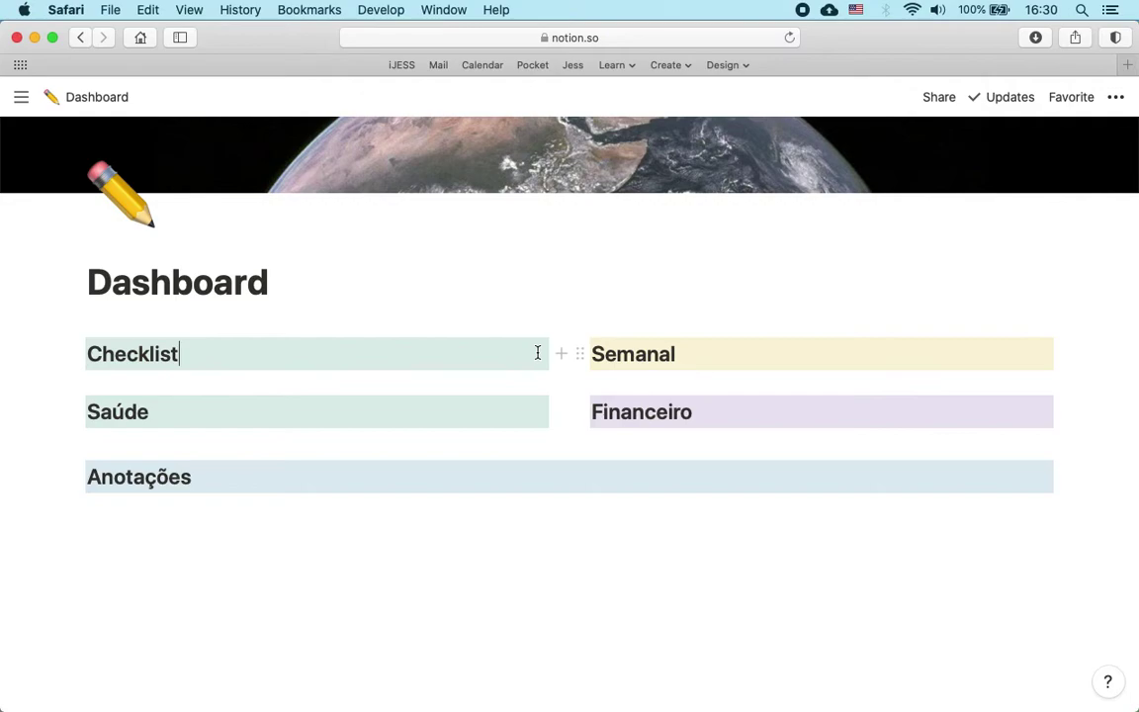
Step: Embed a new sub-page directly below the Checklist heading
{"action": "key", "text": "Return"}
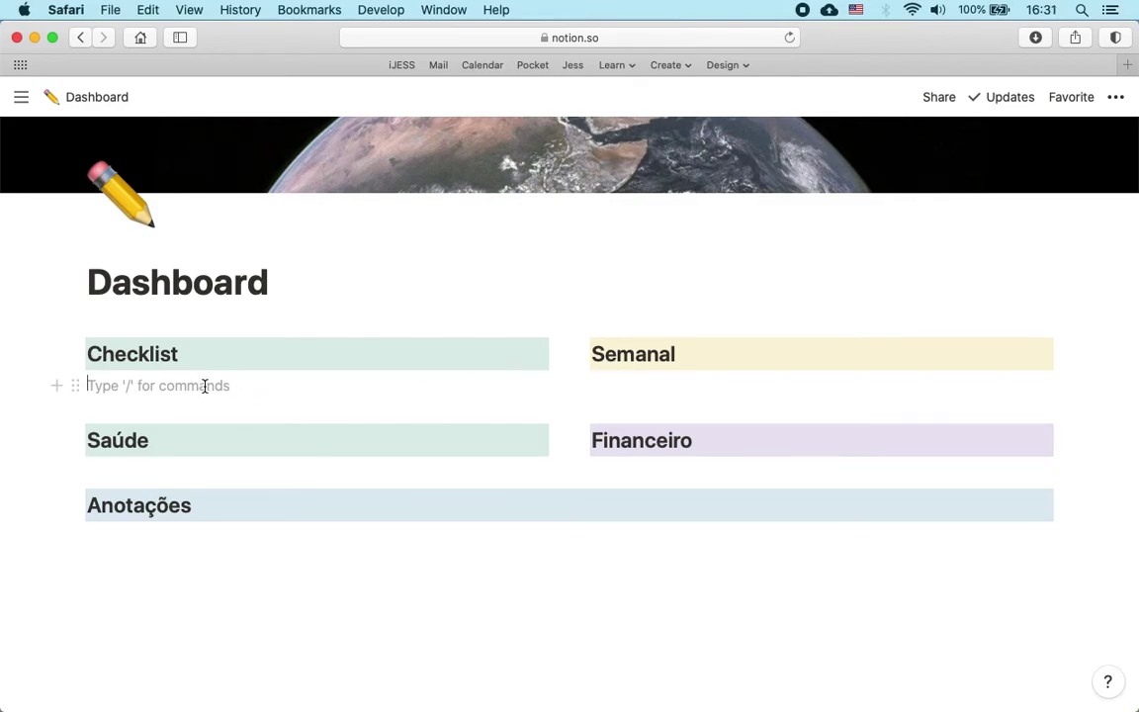
{"action": "type", "text": "/"}
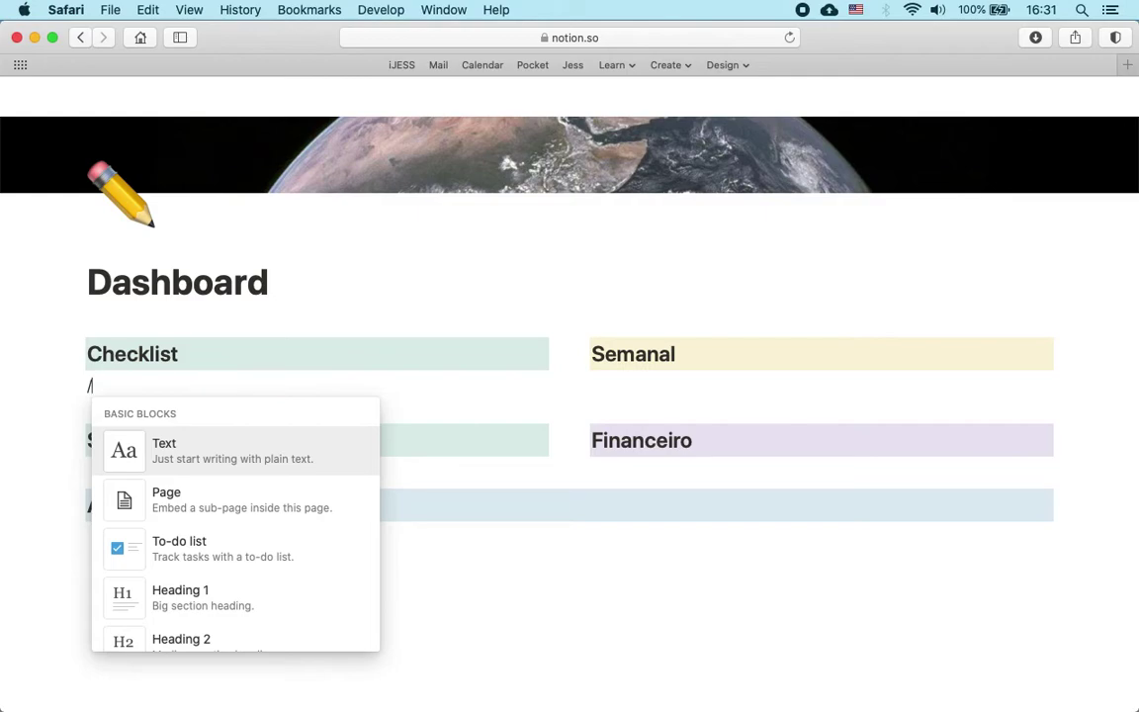
{"action": "type", "text": "page"}
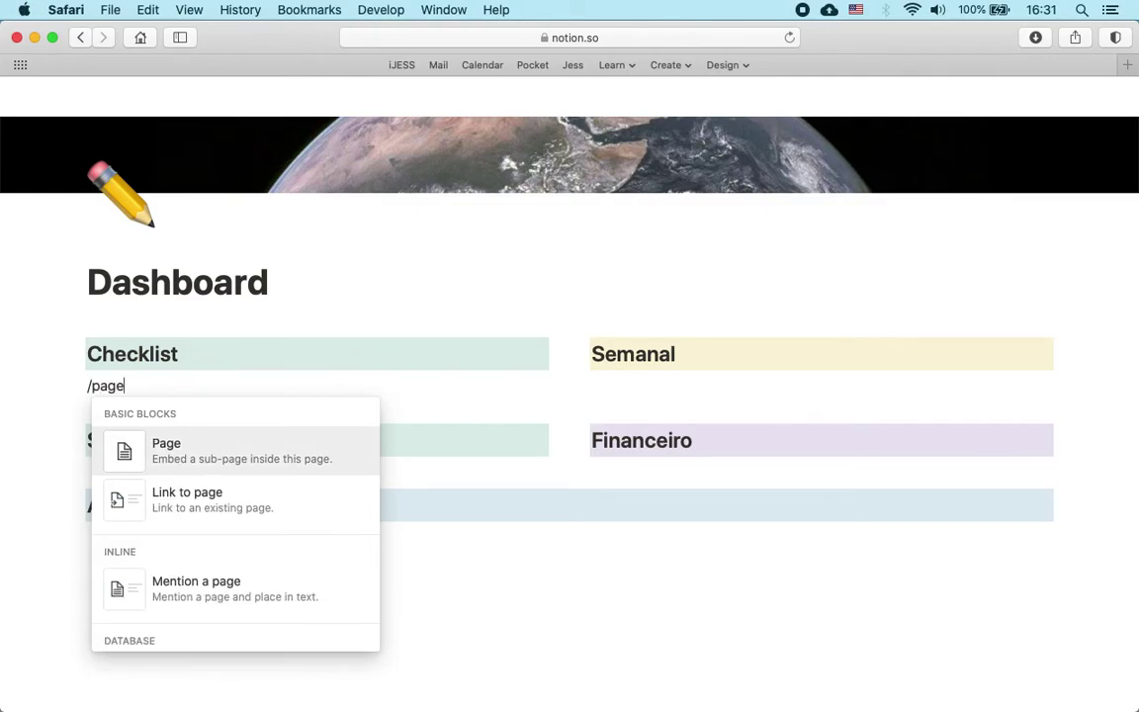
{"action": "key", "text": "Return"}
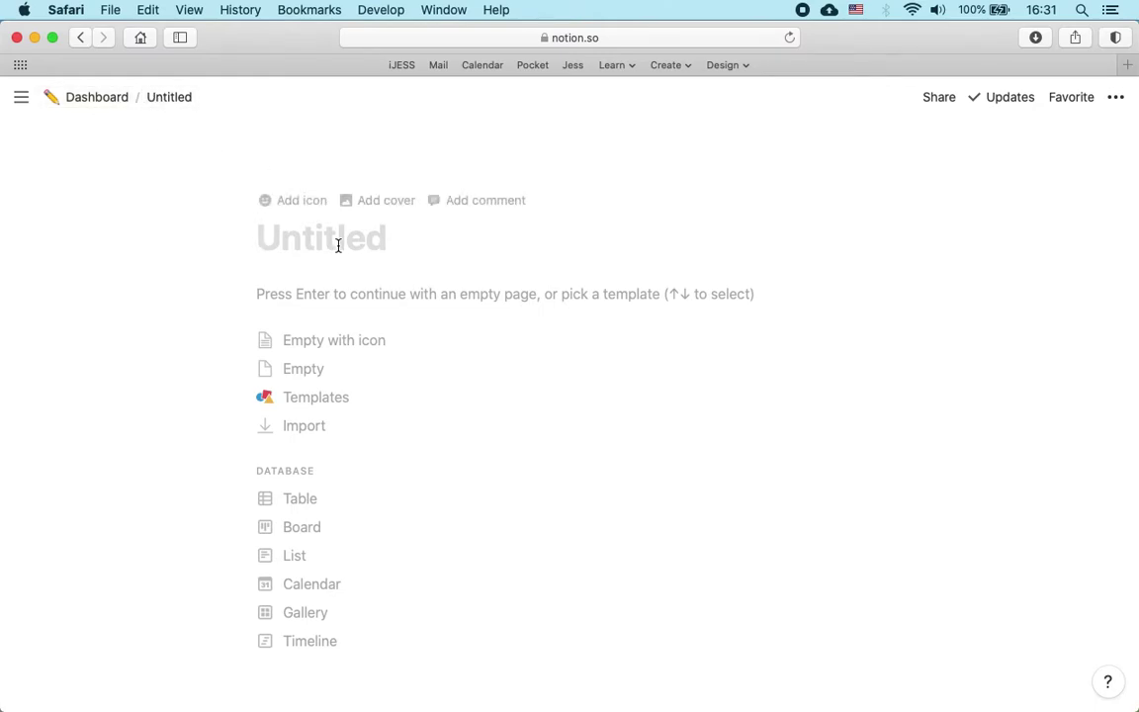
Step: Title the new page Tarefas and set it up as a Table database
{"action": "type", "text": "Taf"}
{"action": "key", "text": "BackSpace"}
{"action": "type", "text": "refas"}
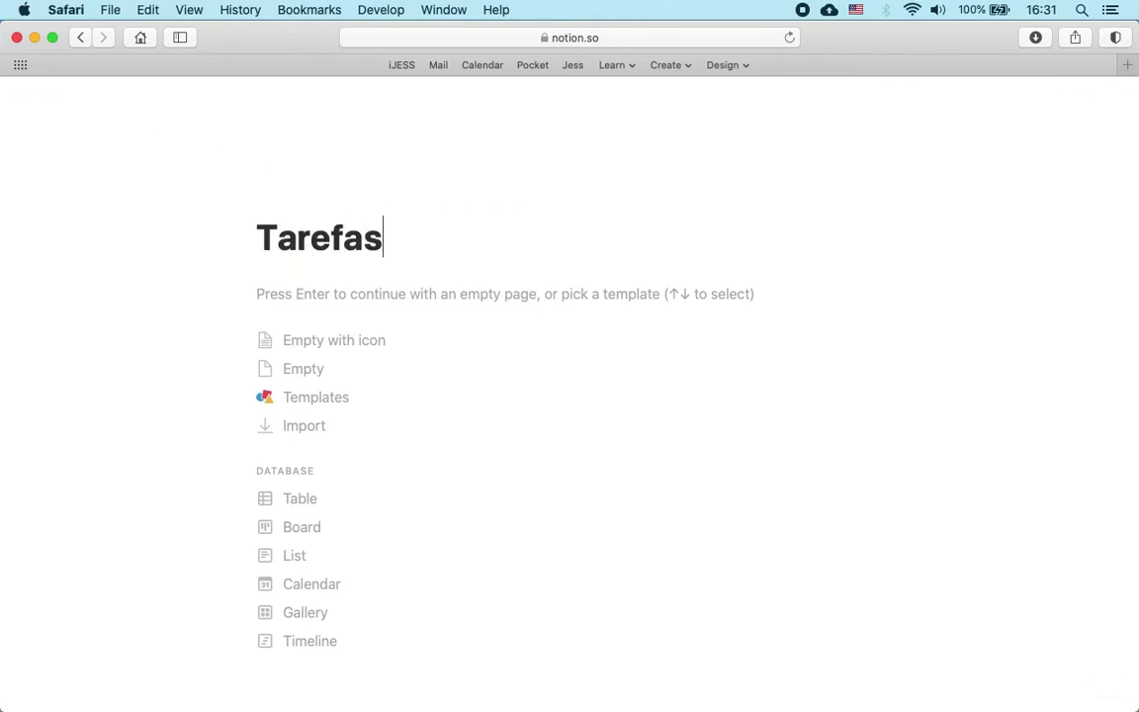
{"action": "left_click", "coordinate": [312, 506]}
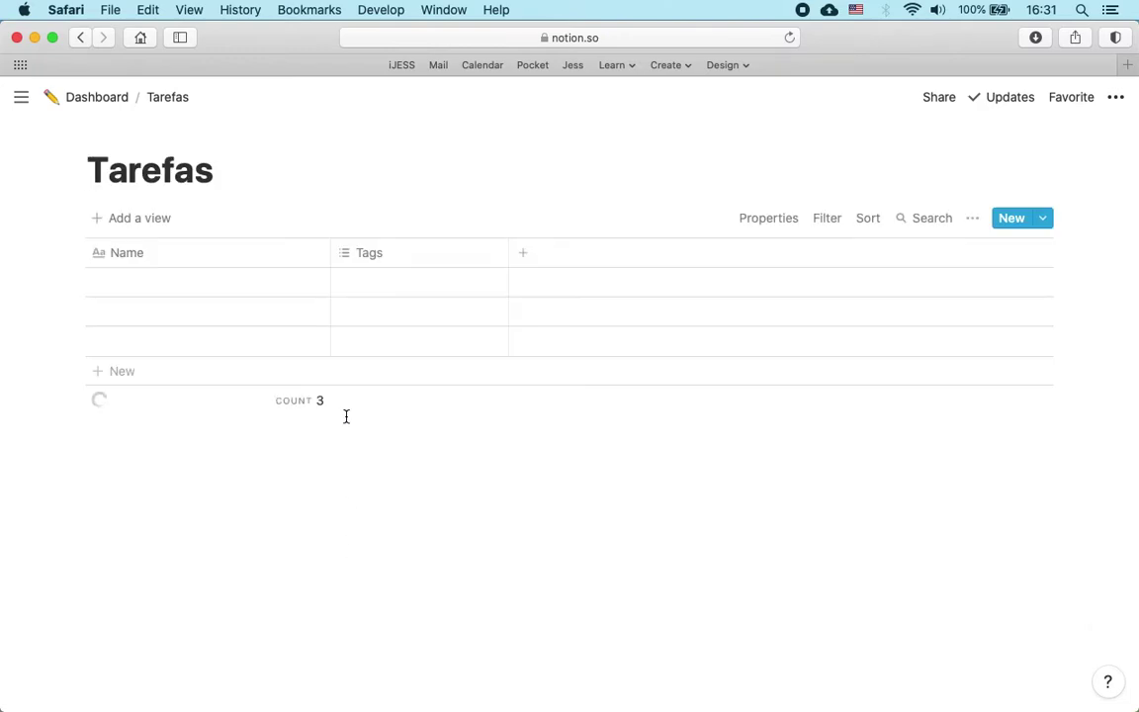
Step: Narrow the table's Name column and rename it Tarefa
{"action": "left_click_drag", "start_coordinate": [329, 251], "coordinate": [249, 254]}
{"action": "left_click", "coordinate": [120, 256]}
{"action": "type", "text": "Tarefa"}
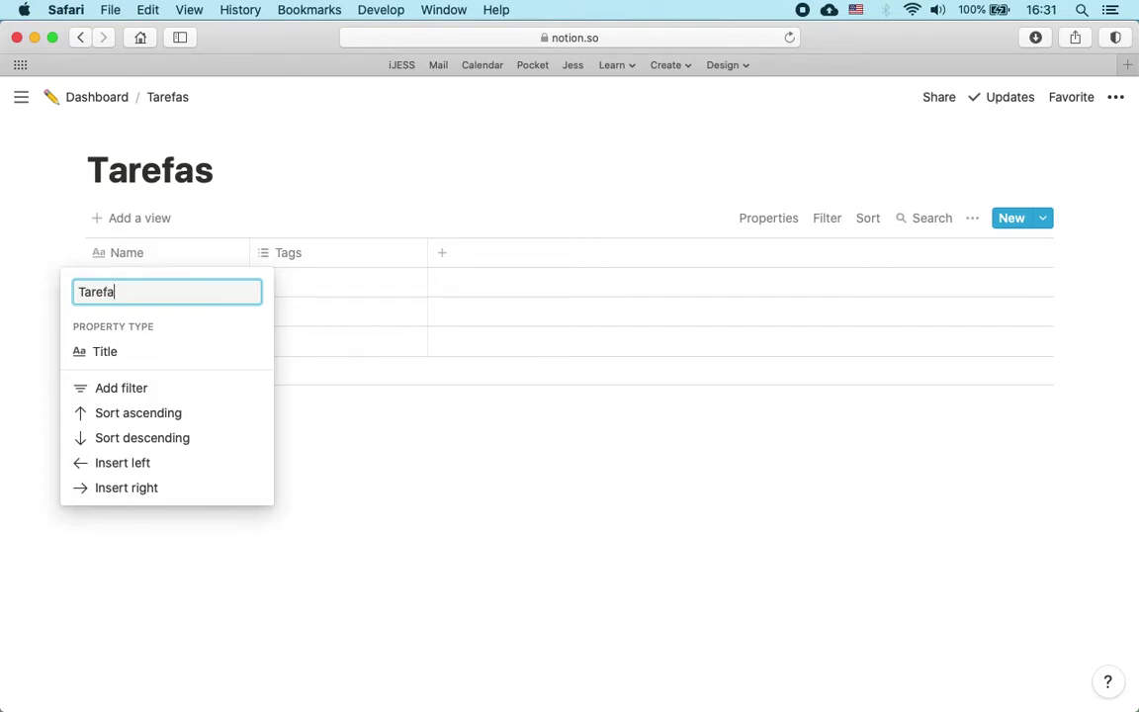
{"action": "key", "text": "Return"}
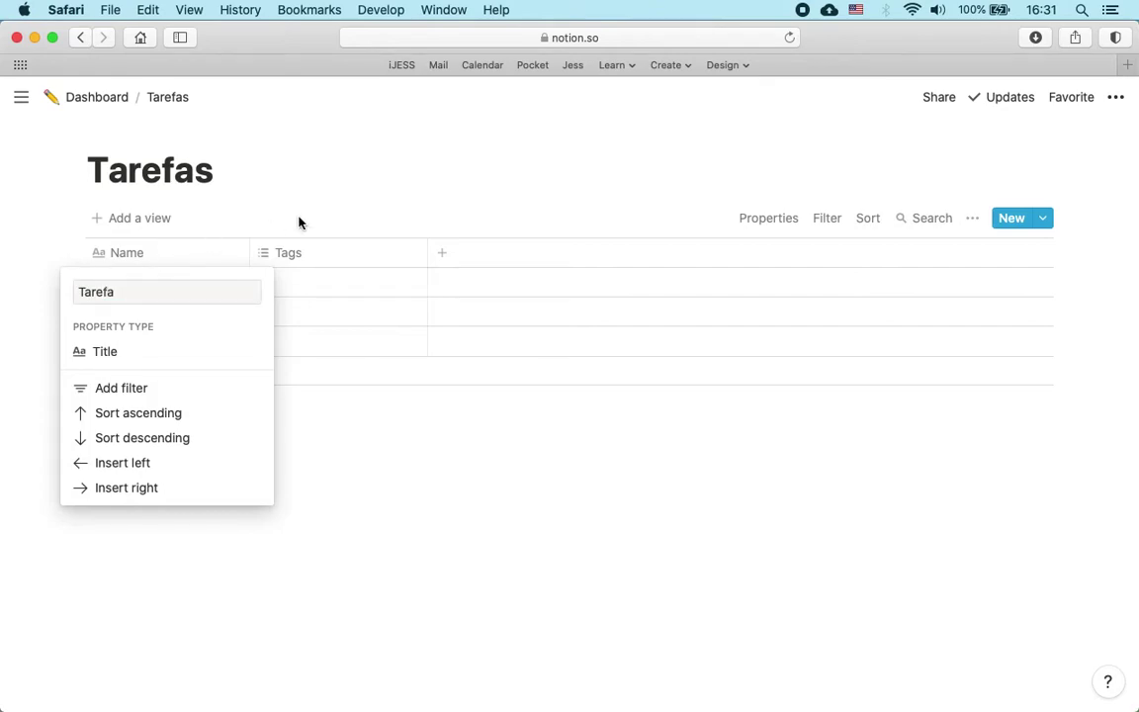
Step: Turn the Tags column into a Date property named Data and make the column narrower
{"action": "left_click", "coordinate": [326, 255]}
{"action": "left_click", "coordinate": [325, 261]}
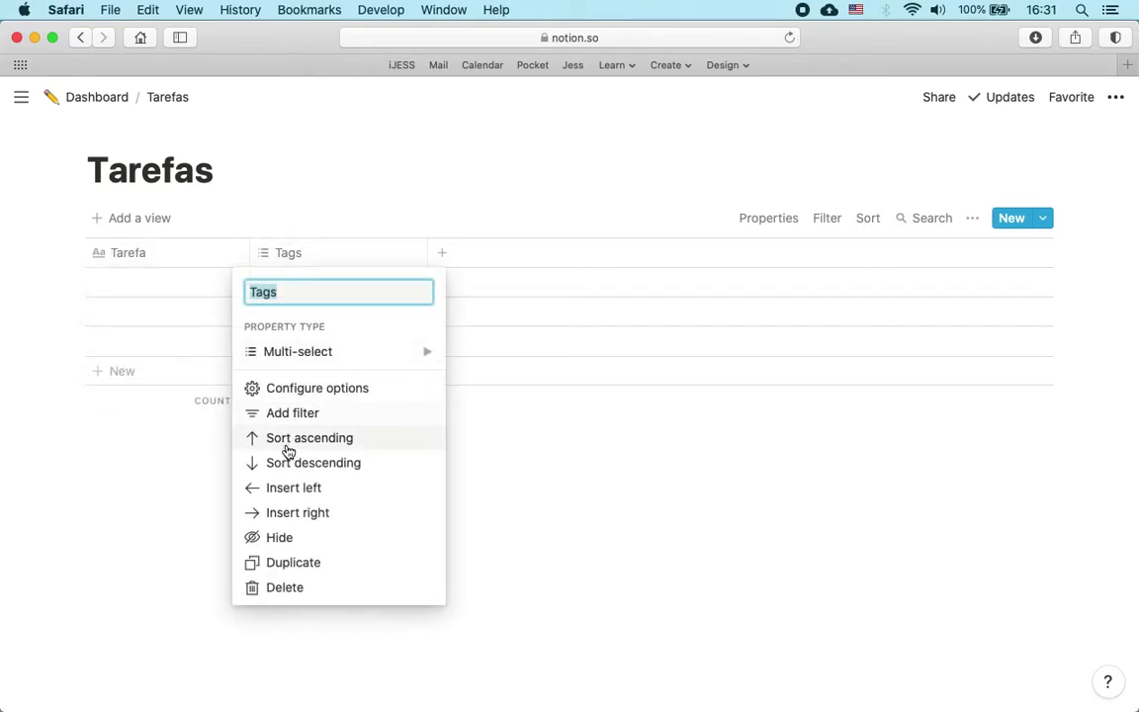
{"action": "mouse_move", "coordinate": [356, 351]}
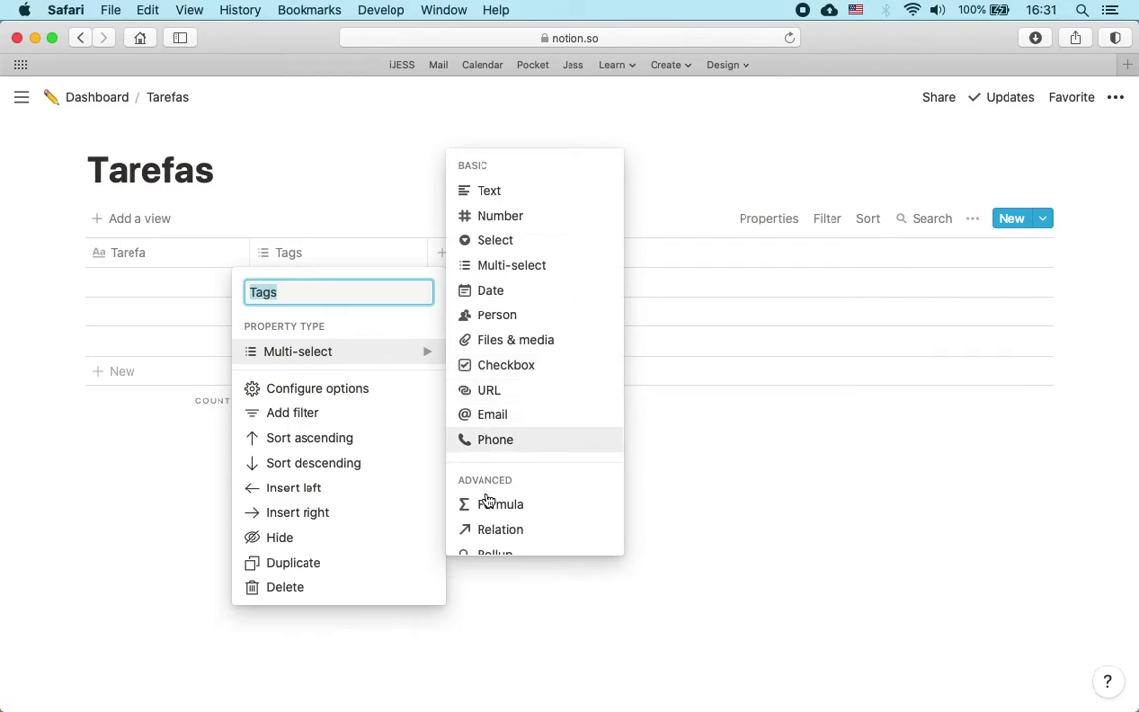
{"action": "left_click", "coordinate": [507, 292]}
{"action": "left_click", "coordinate": [332, 257]}
{"action": "type", "text": "Data"}
{"action": "key", "text": "Return"}
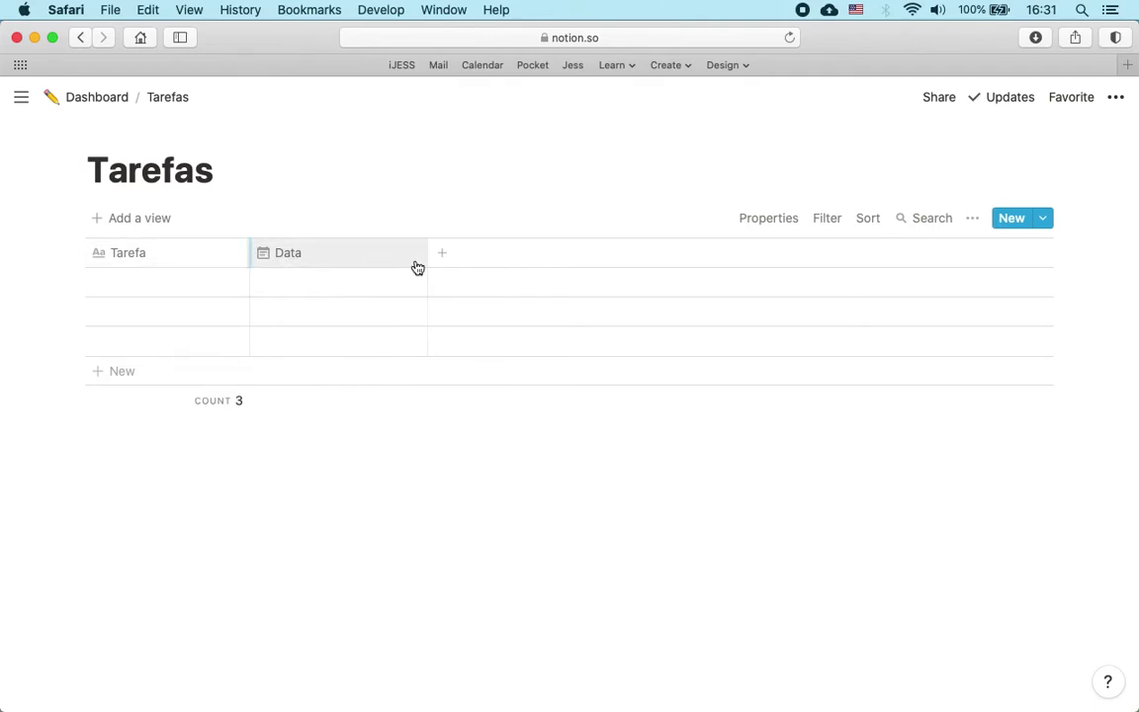
{"action": "left_click_drag", "start_coordinate": [427, 251], "coordinate": [330, 262]}
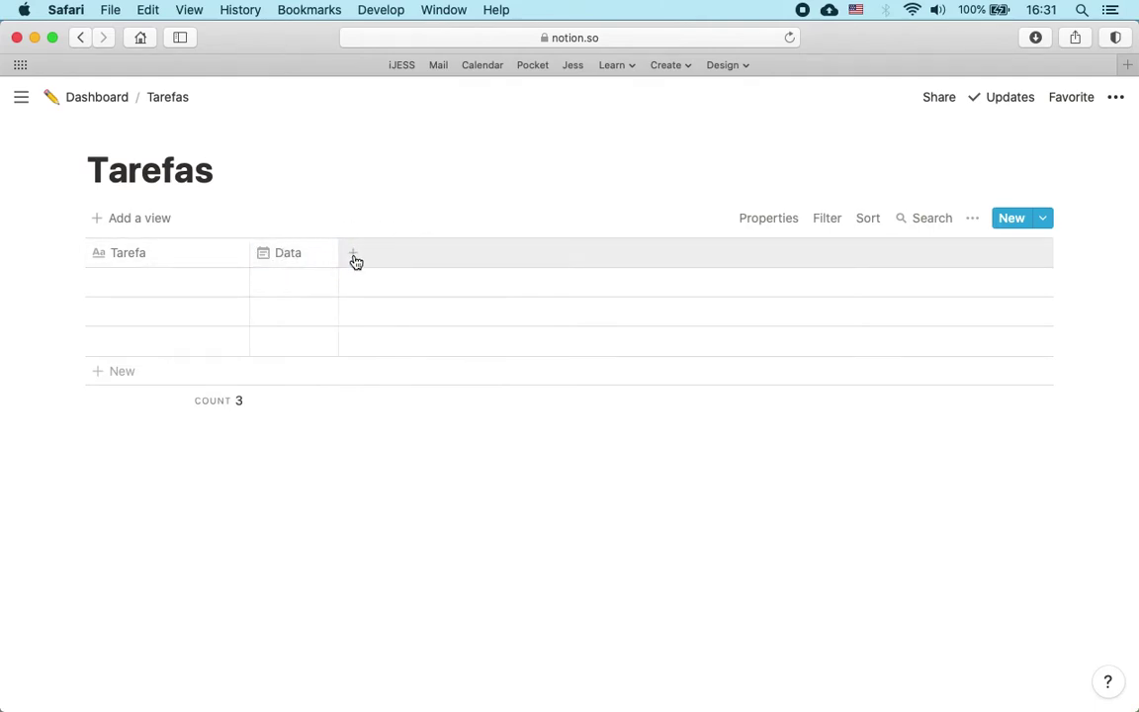
Step: Add a narrow Checkbox column named Ok and place it before the Tarefa column
{"action": "left_click", "coordinate": [354, 254]}
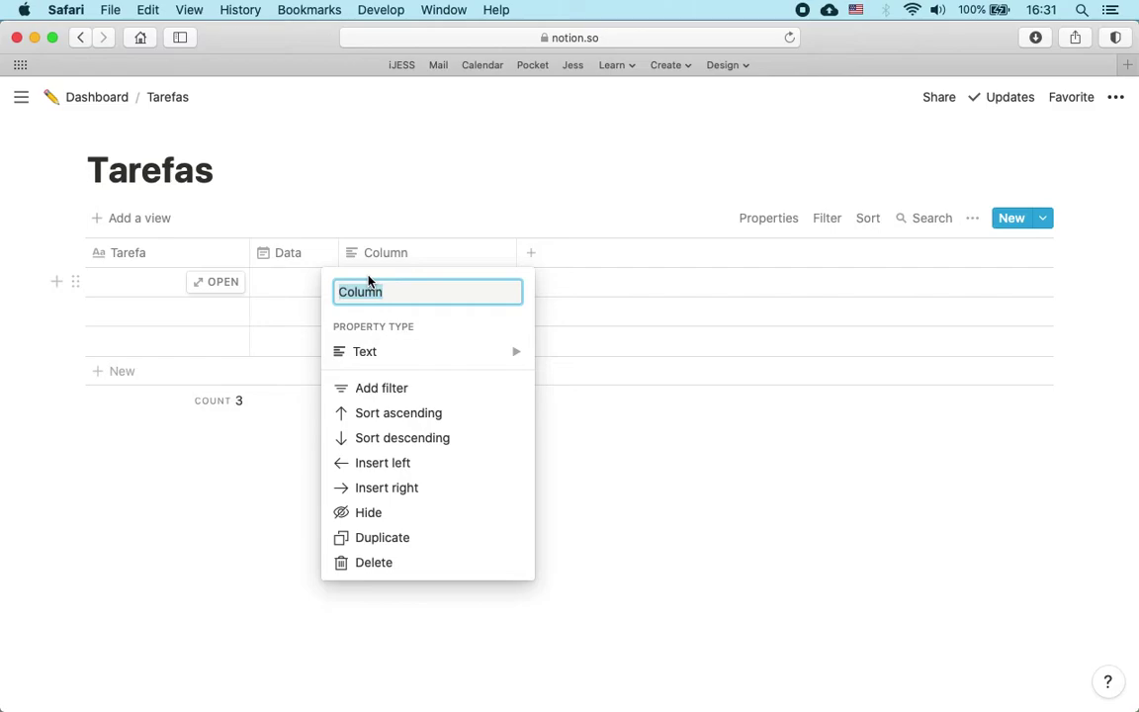
{"action": "type", "text": "Ok"}
{"action": "mouse_move", "coordinate": [517, 360]}
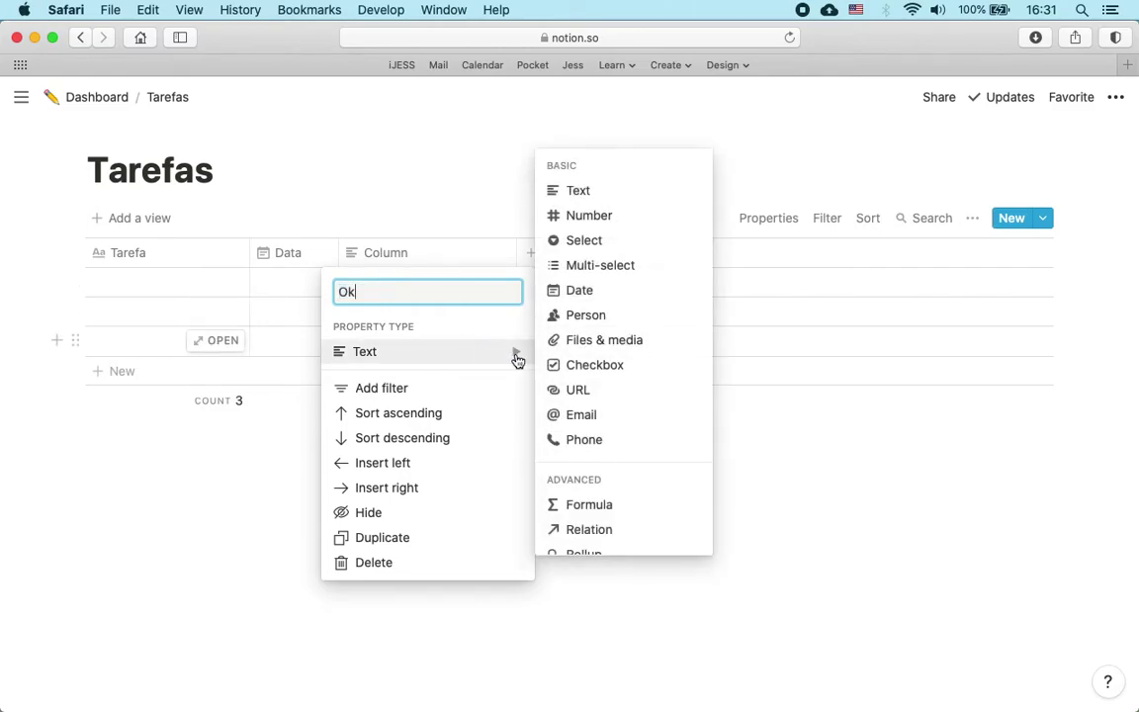
{"action": "left_click", "coordinate": [597, 366]}
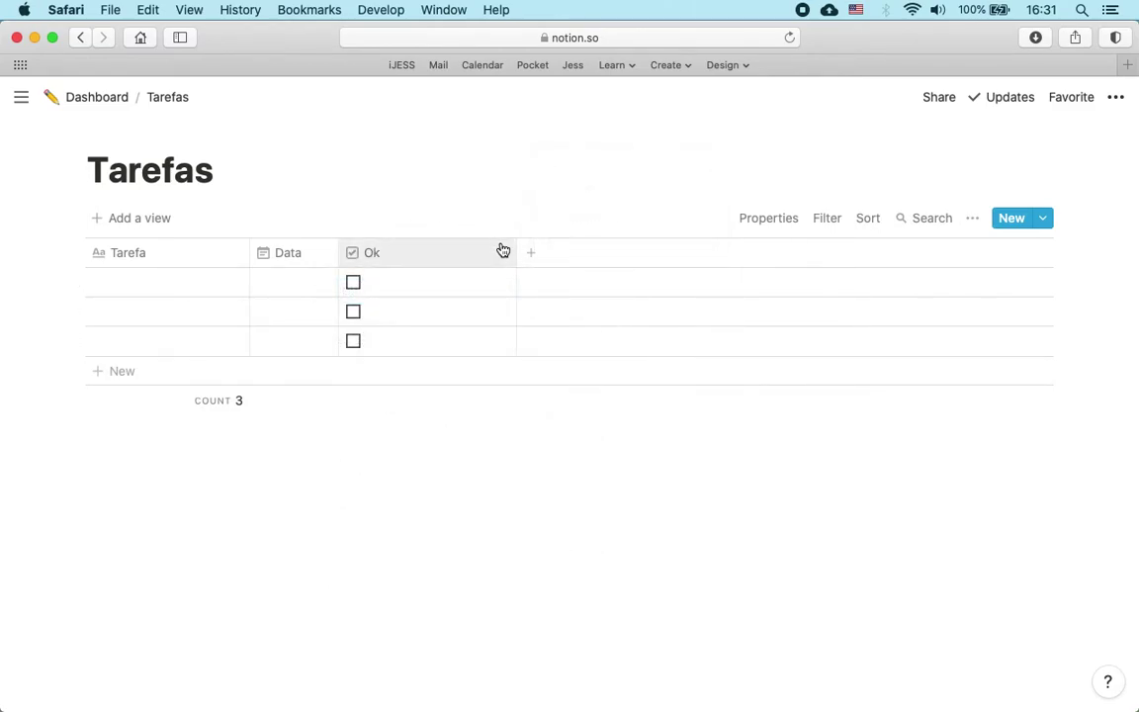
{"action": "left_click_drag", "start_coordinate": [518, 251], "coordinate": [133, 255]}
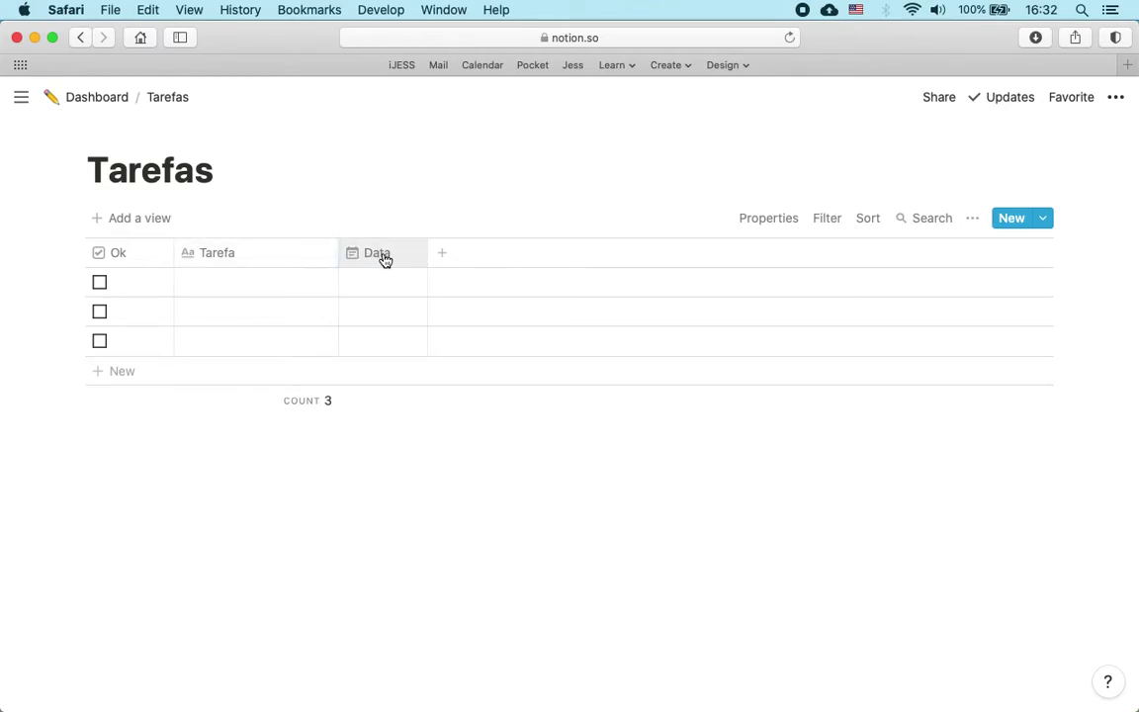
Step: Add a Select column named Categoria after the Data column
{"action": "left_click", "coordinate": [448, 259]}
{"action": "type", "text": "Categoria"}
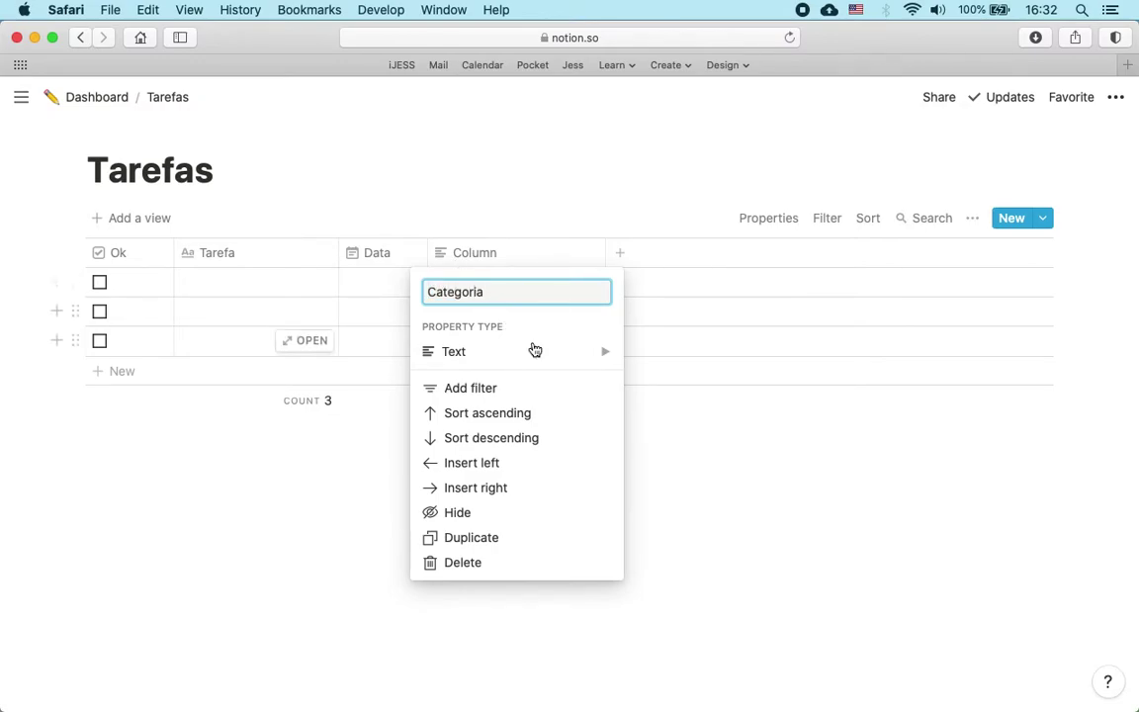
{"action": "mouse_move", "coordinate": [559, 356]}
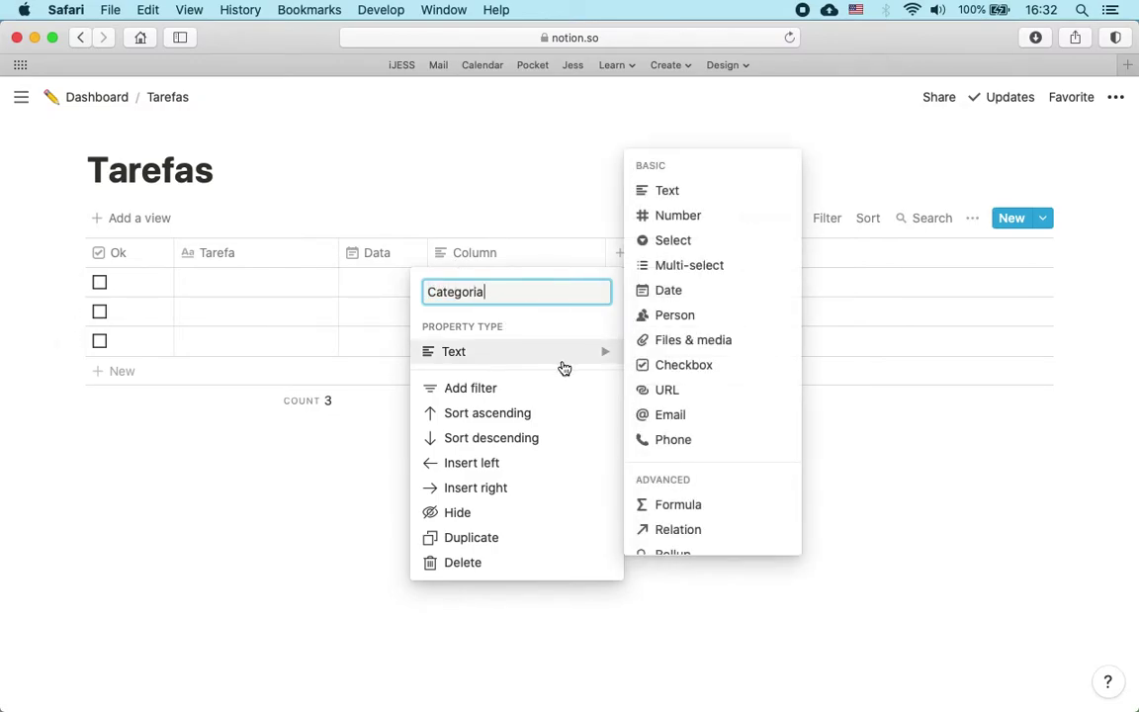
{"action": "left_click", "coordinate": [699, 241]}
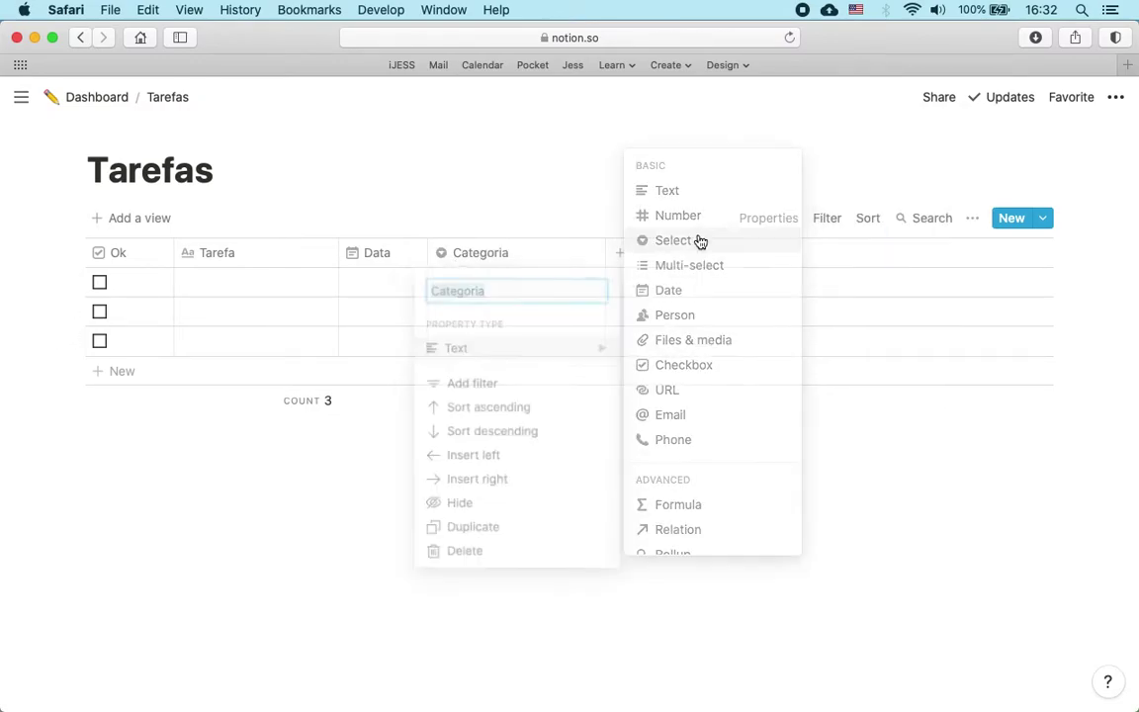
Step: Create the Categoria options Pessoal, Profissional and Educação, assigning one to each of the three rows in that order
{"action": "left_click", "coordinate": [524, 285]}
{"action": "type", "text": "Pes"}
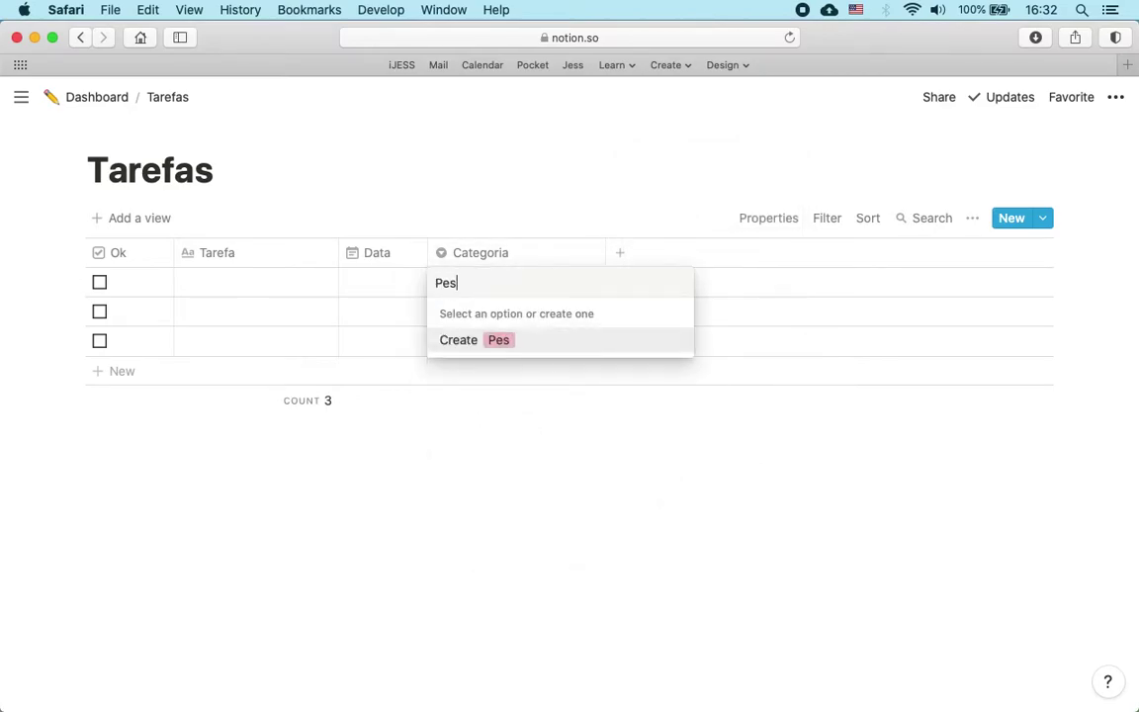
{"action": "type", "text": "soal"}
{"action": "key", "text": "Return"}
{"action": "key", "text": "Down"}
{"action": "type", "text": "Profissional"}
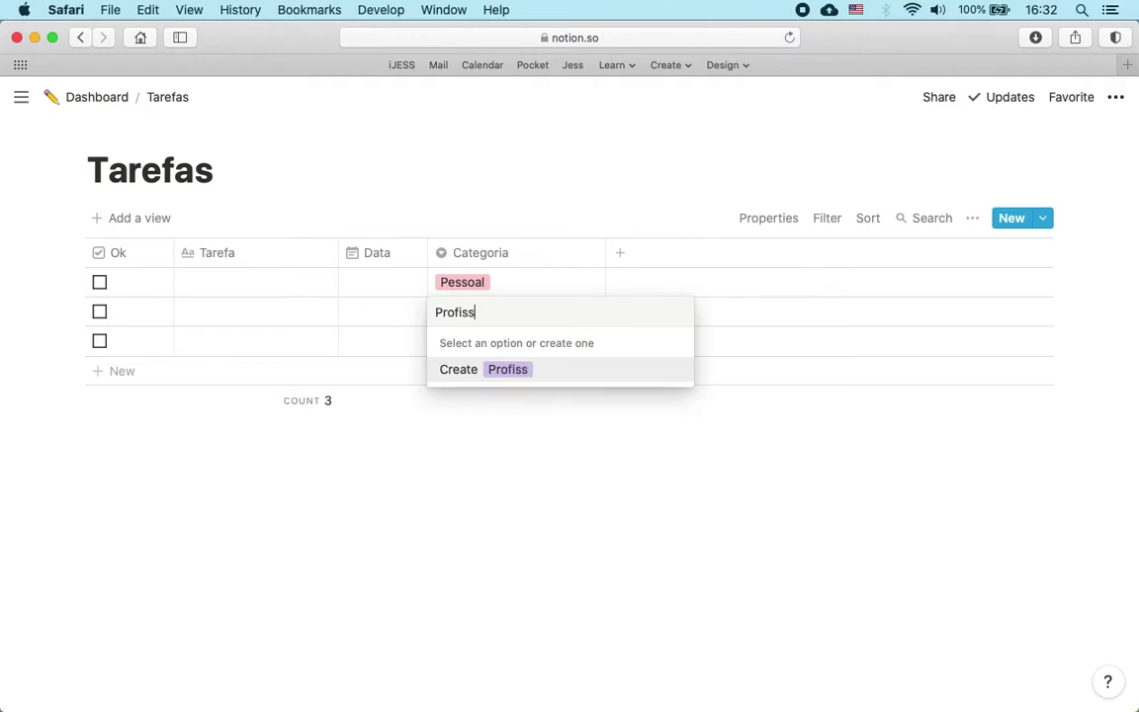
{"action": "key", "text": "Return"}
{"action": "key", "text": "Down"}
{"action": "type", "text": "Educaç"}
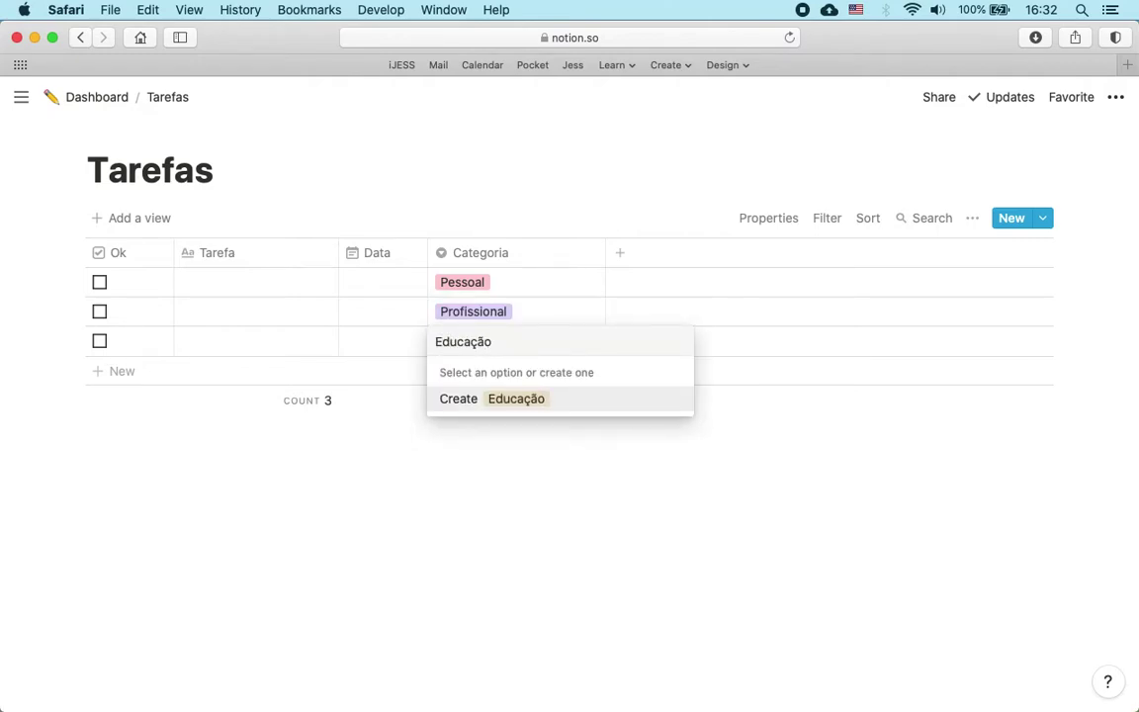
{"action": "left_click", "coordinate": [522, 400]}
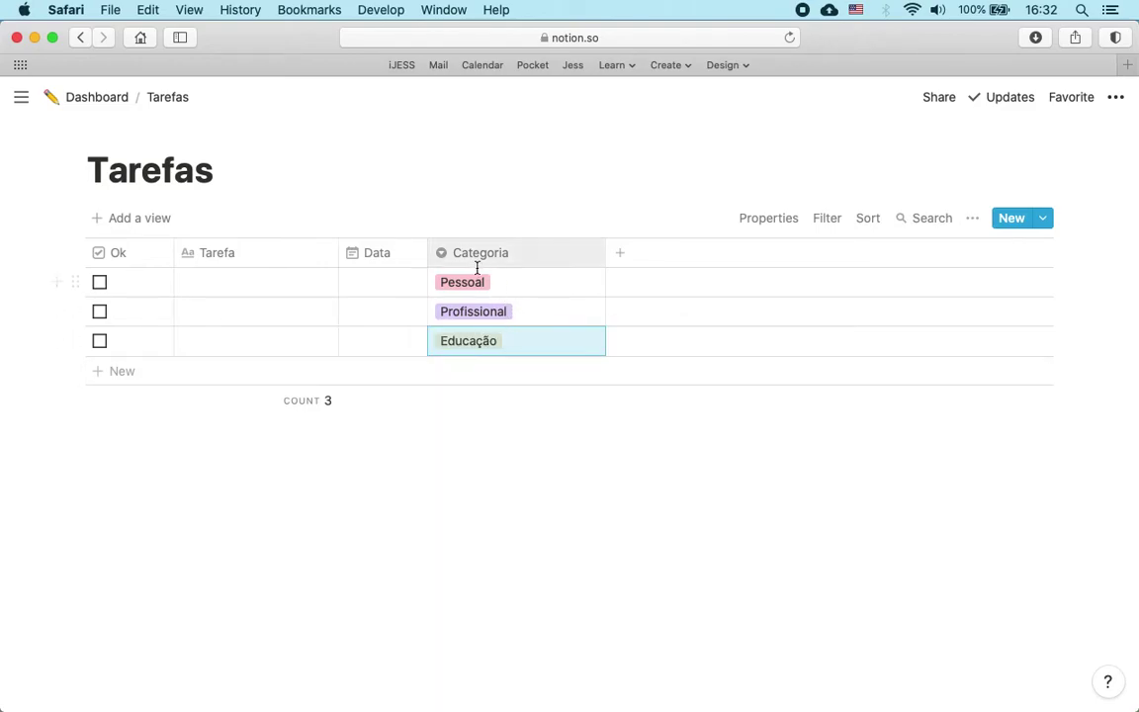
Step: Change the color of the Profissional category option to Green
{"action": "left_click", "coordinate": [501, 315]}
{"action": "left_click", "coordinate": [676, 396]}
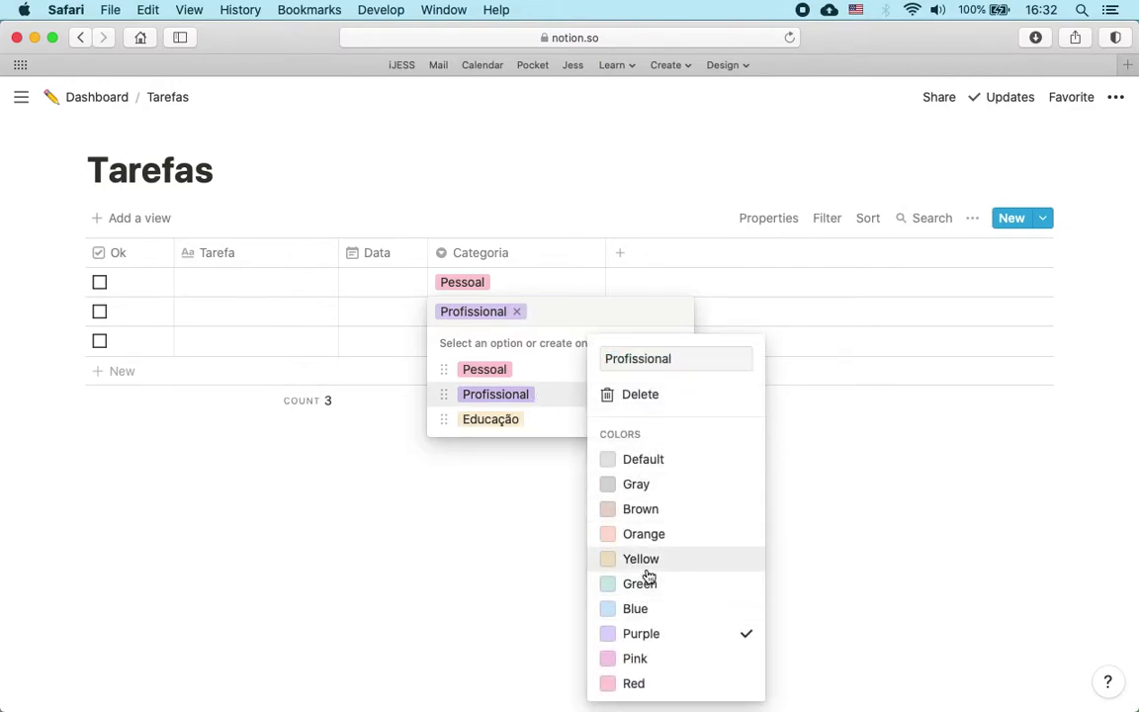
{"action": "left_click", "coordinate": [639, 562]}
{"action": "left_click", "coordinate": [521, 369]}
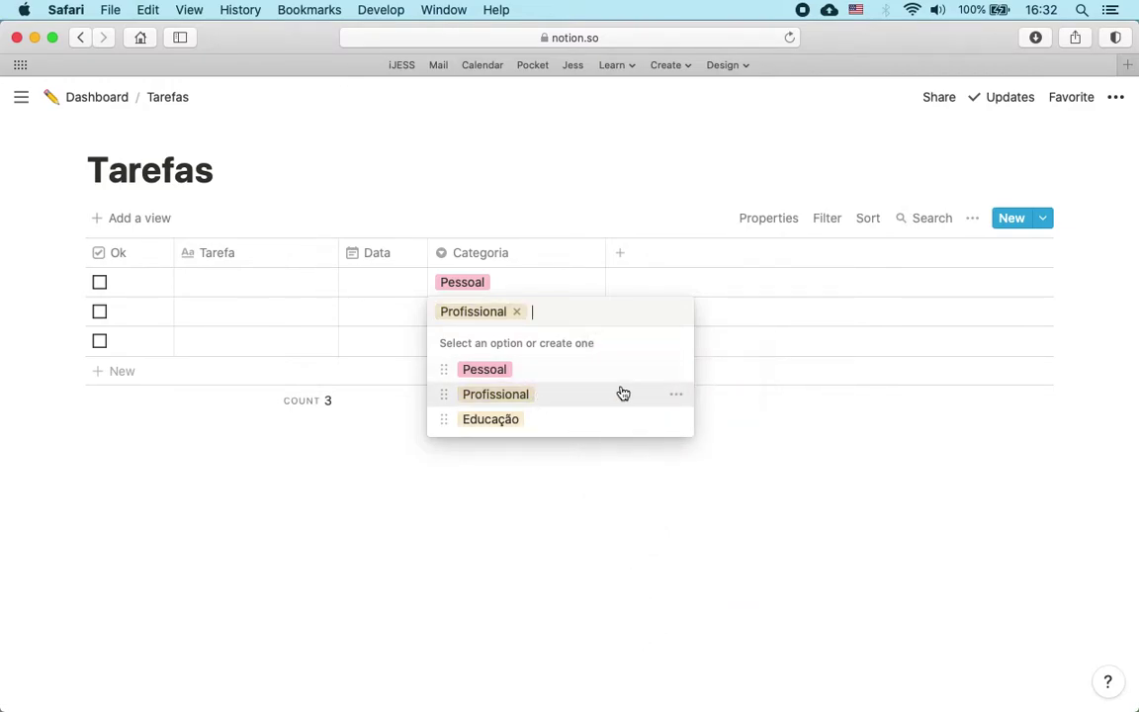
{"action": "left_click", "coordinate": [679, 393]}
{"action": "left_click", "coordinate": [649, 594]}
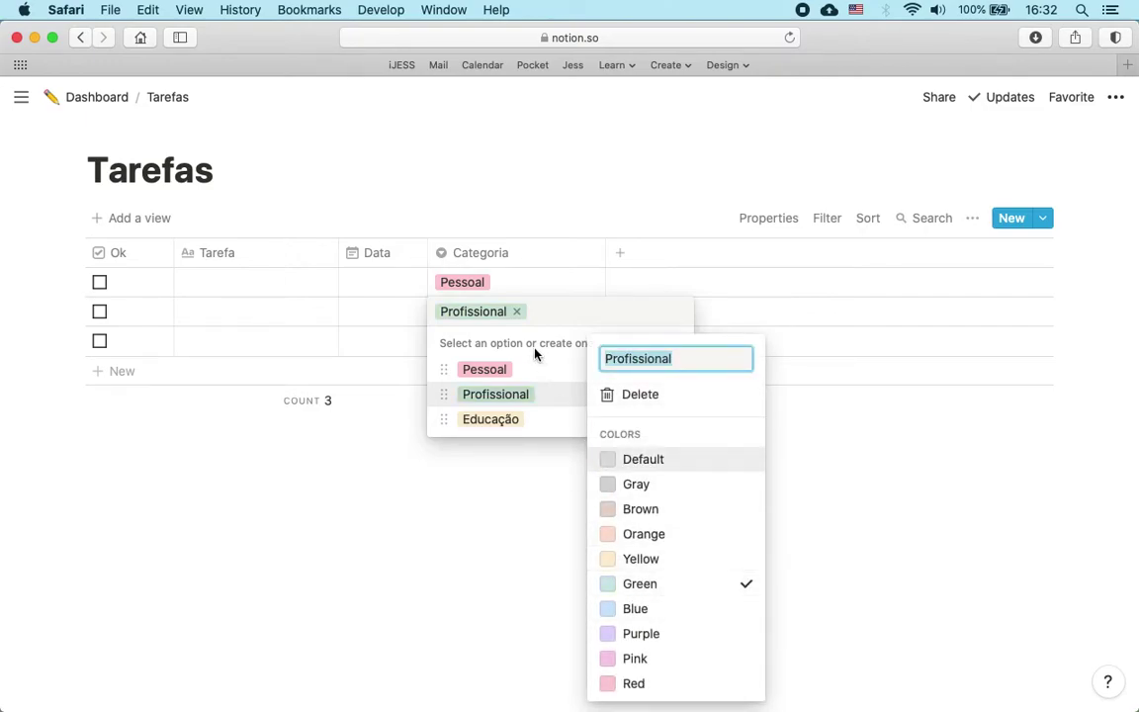
{"action": "left_click", "coordinate": [521, 275]}
{"action": "left_click", "coordinate": [564, 282]}
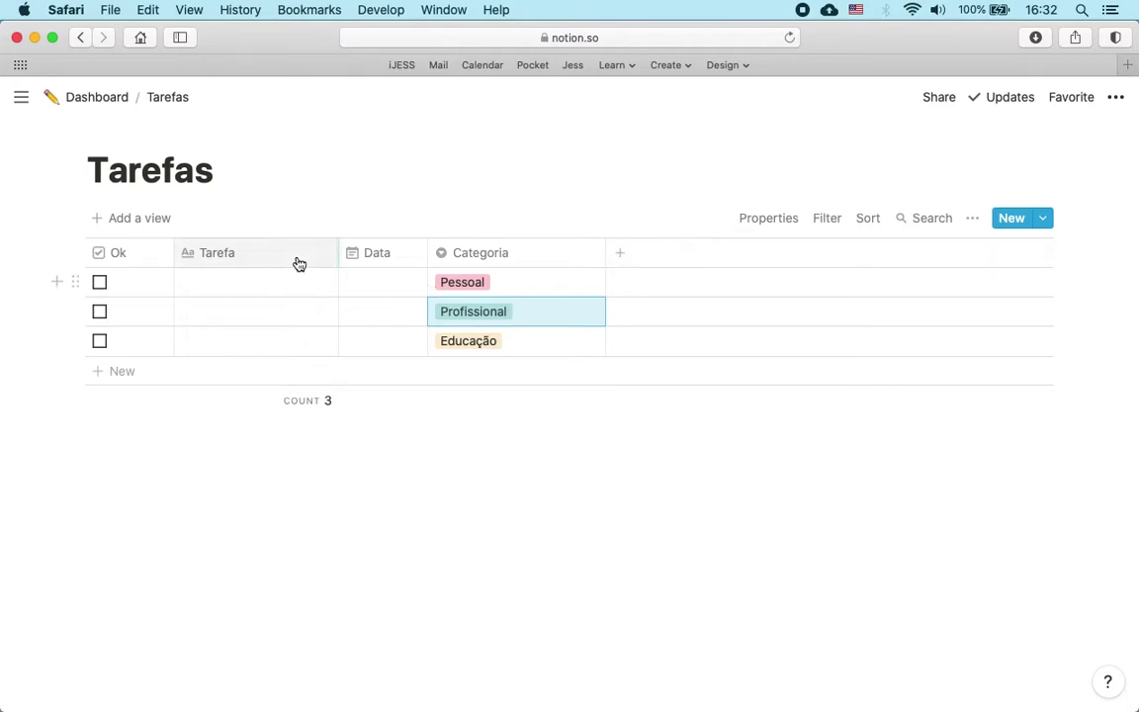
Step: Widen the Tarefa column to about twice its width and narrow the Categoria column to fit its labels
{"action": "left_click_drag", "start_coordinate": [427, 250], "coordinate": [536, 250]}
{"action": "left_click_drag", "start_coordinate": [337, 250], "coordinate": [501, 252]}
{"action": "left_click_drag", "start_coordinate": [700, 253], "coordinate": [578, 270]}
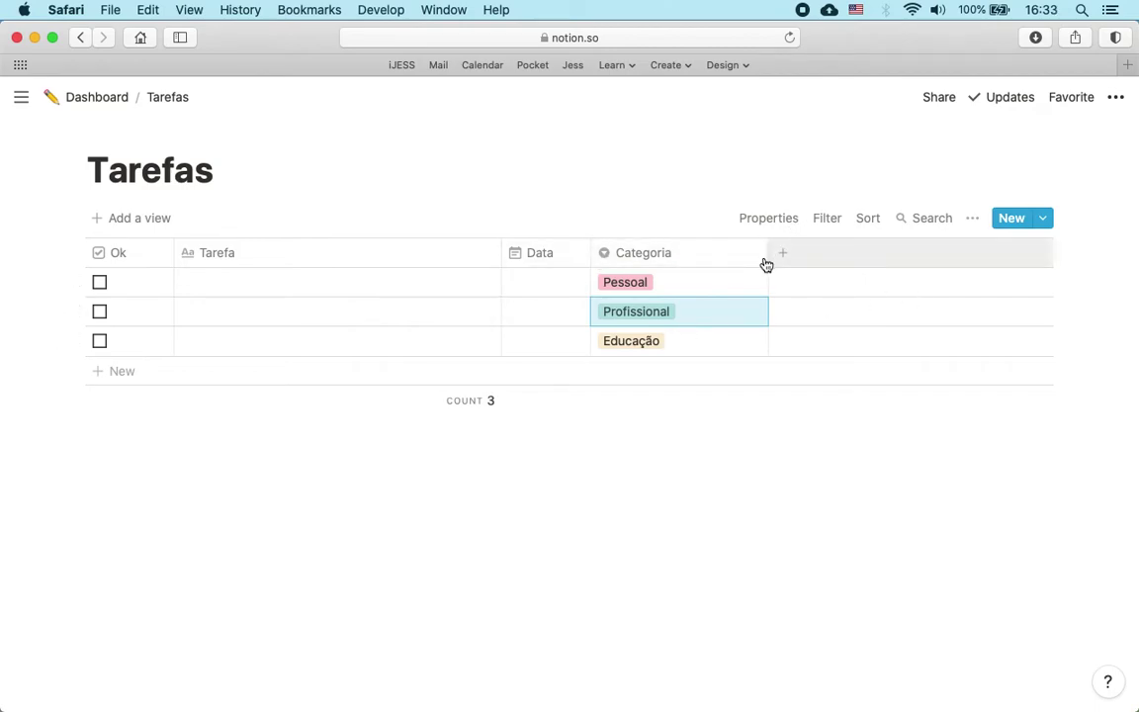
{"action": "left_click_drag", "start_coordinate": [768, 250], "coordinate": [720, 253]}
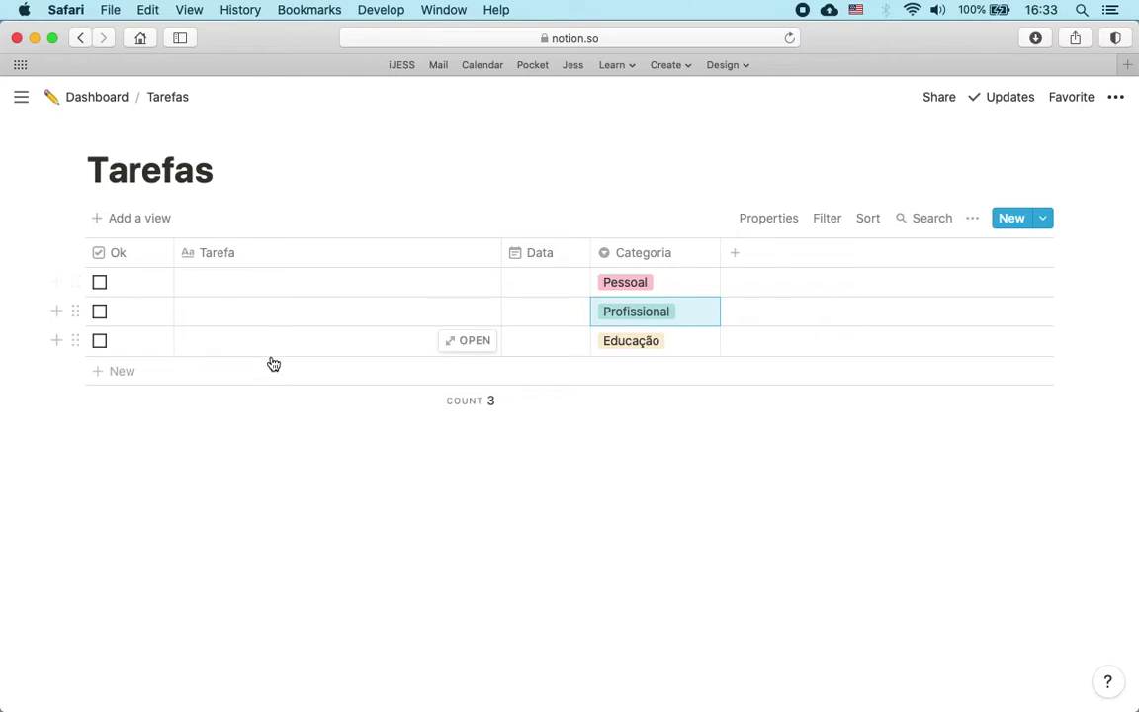
Step: Name the three rows Tarefa 1, Tarefa 2 and Tarefa 3, and add an empty fourth row
{"action": "left_click", "coordinate": [269, 285]}
{"action": "type", "text": "Tarefa 1"}
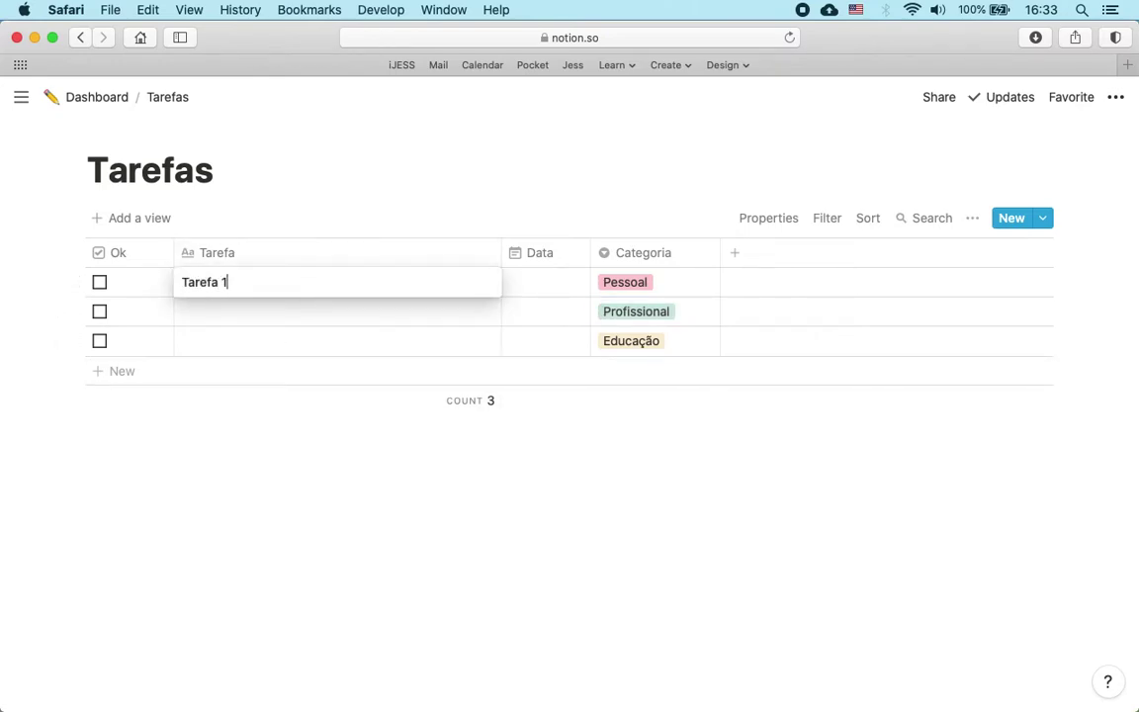
{"action": "key", "text": "Return"}
{"action": "key", "text": "Down"}
{"action": "type", "text": "T"}
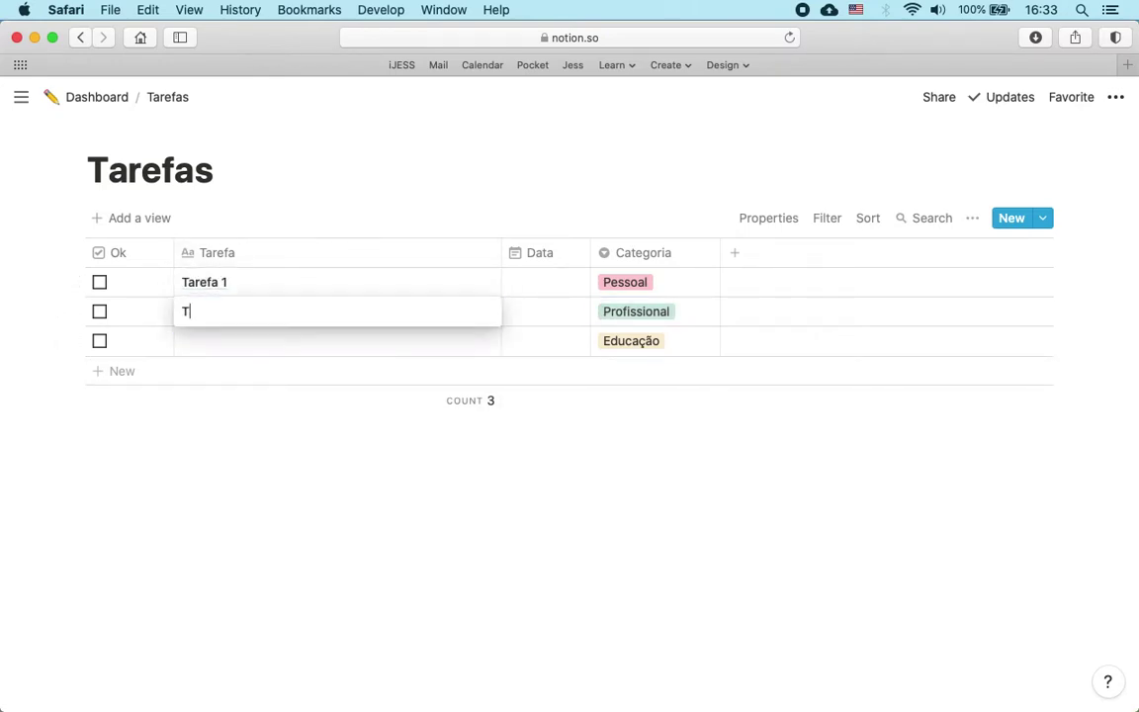
{"action": "type", "text": "arefa 2"}
{"action": "key", "text": "Return"}
{"action": "key", "text": "Down"}
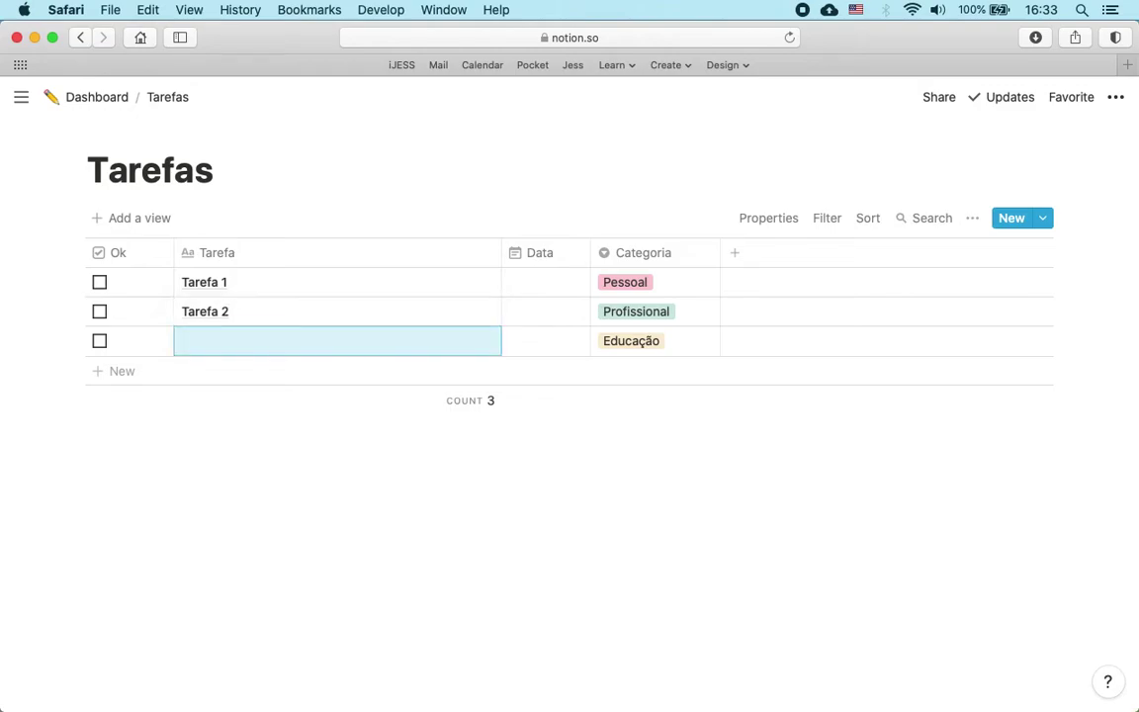
{"action": "type", "text": "Tarefa 3"}
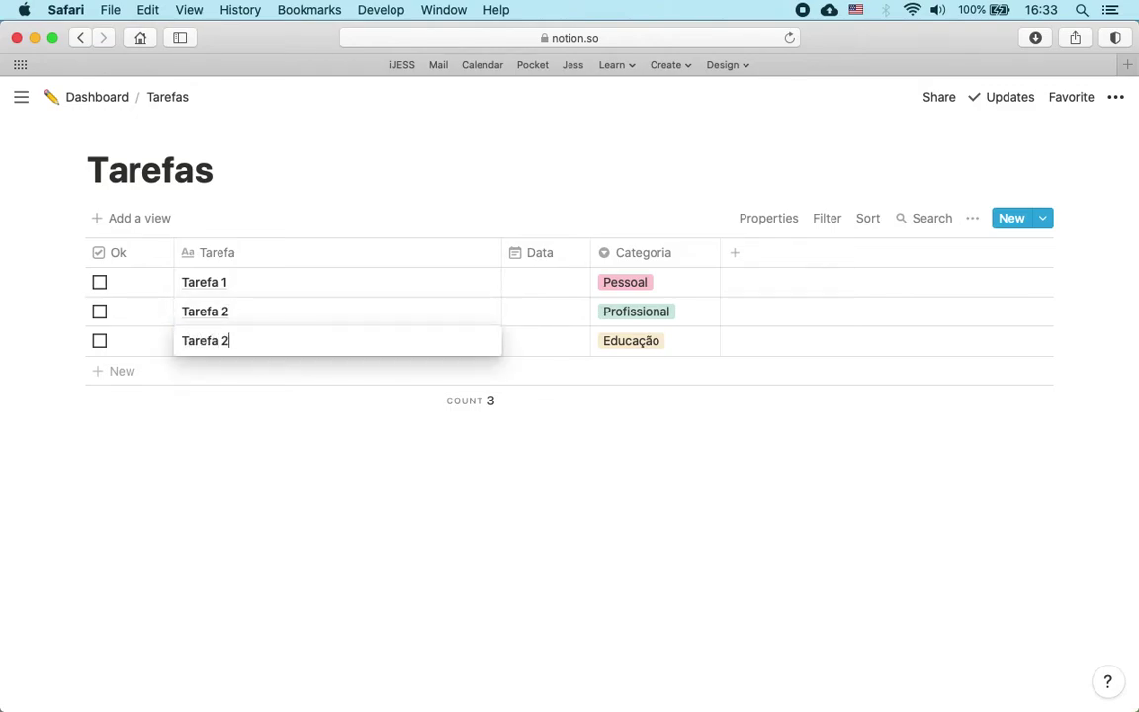
{"action": "key", "text": "Return"}
{"action": "key", "text": "Down"}
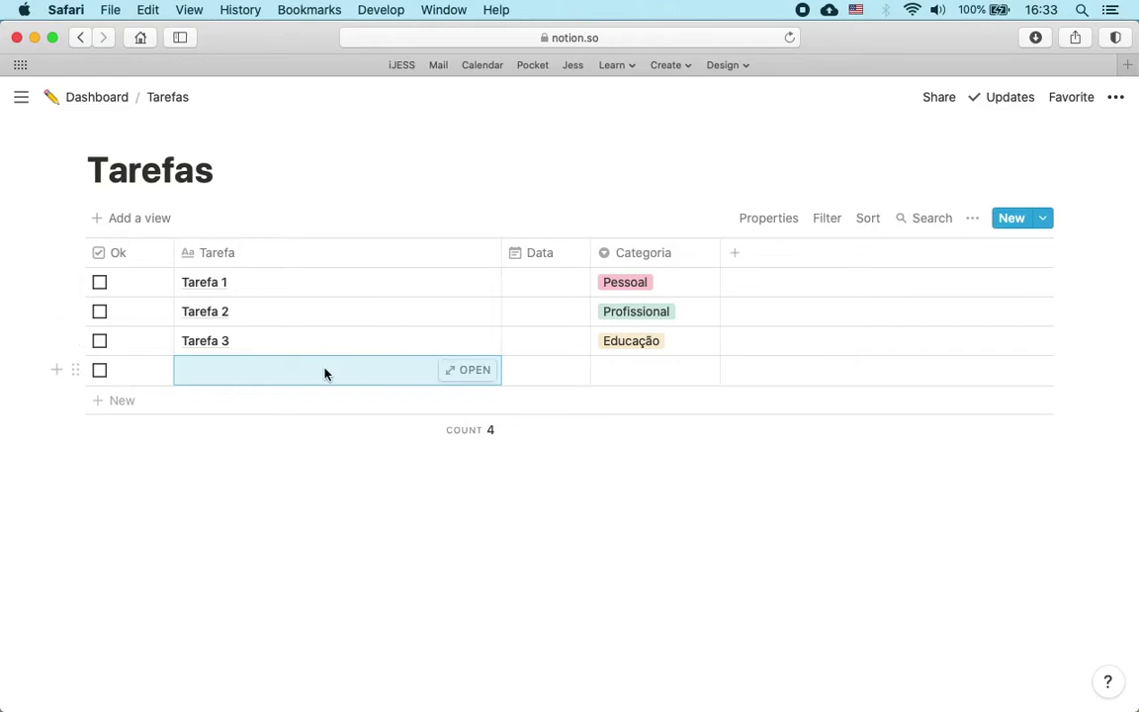
Step: Set the Data of Tarefa 1 to Apr 30, 2021 and of Tarefa 2 to May 8, 2021
{"action": "left_click", "coordinate": [536, 287]}
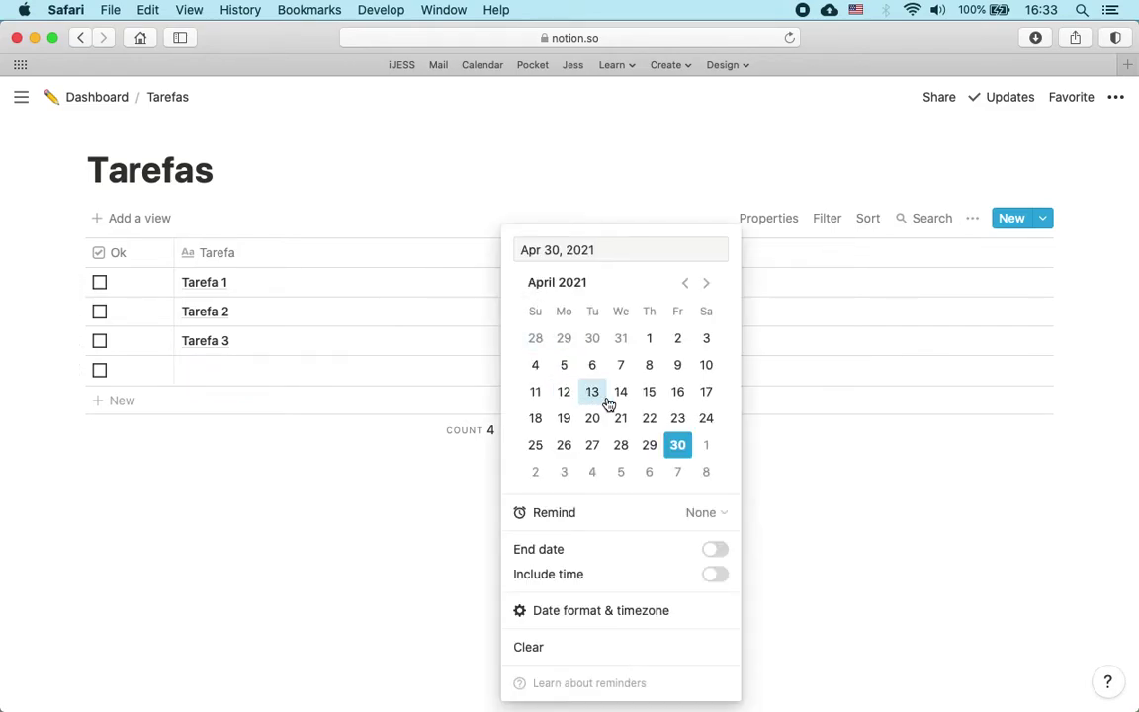
{"action": "left_click", "coordinate": [678, 419]}
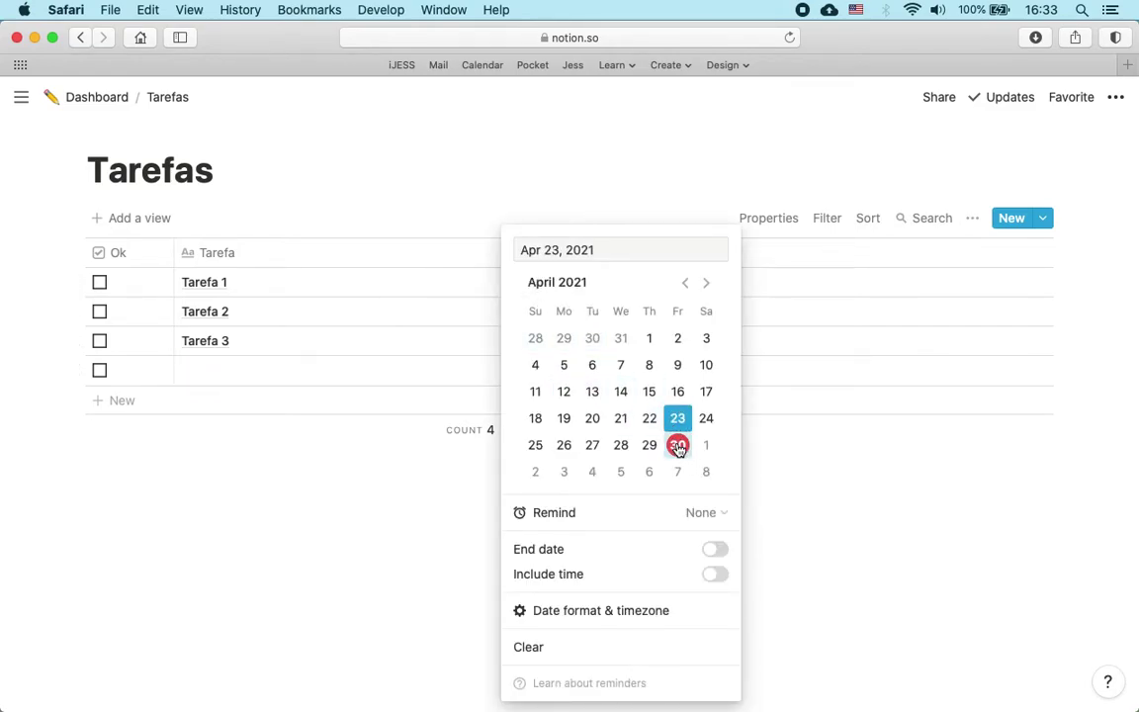
{"action": "left_click", "coordinate": [678, 445]}
{"action": "left_click", "coordinate": [330, 228]}
{"action": "left_click", "coordinate": [529, 319]}
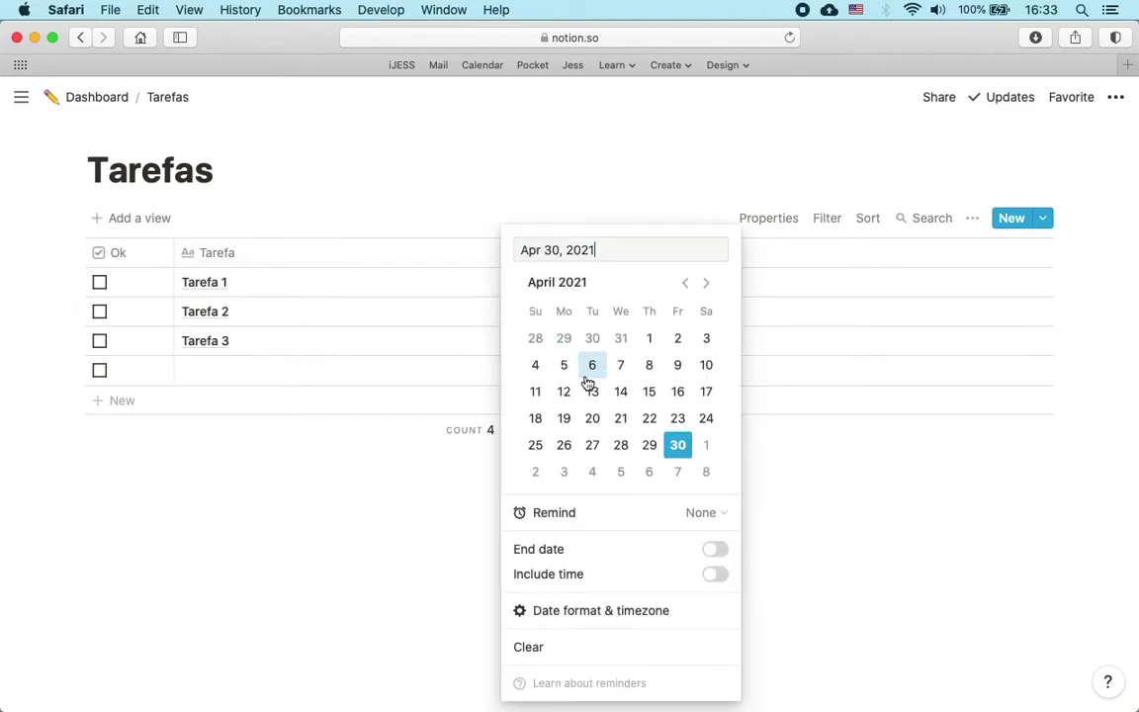
{"action": "left_click", "coordinate": [707, 471]}
{"action": "left_click", "coordinate": [469, 304]}
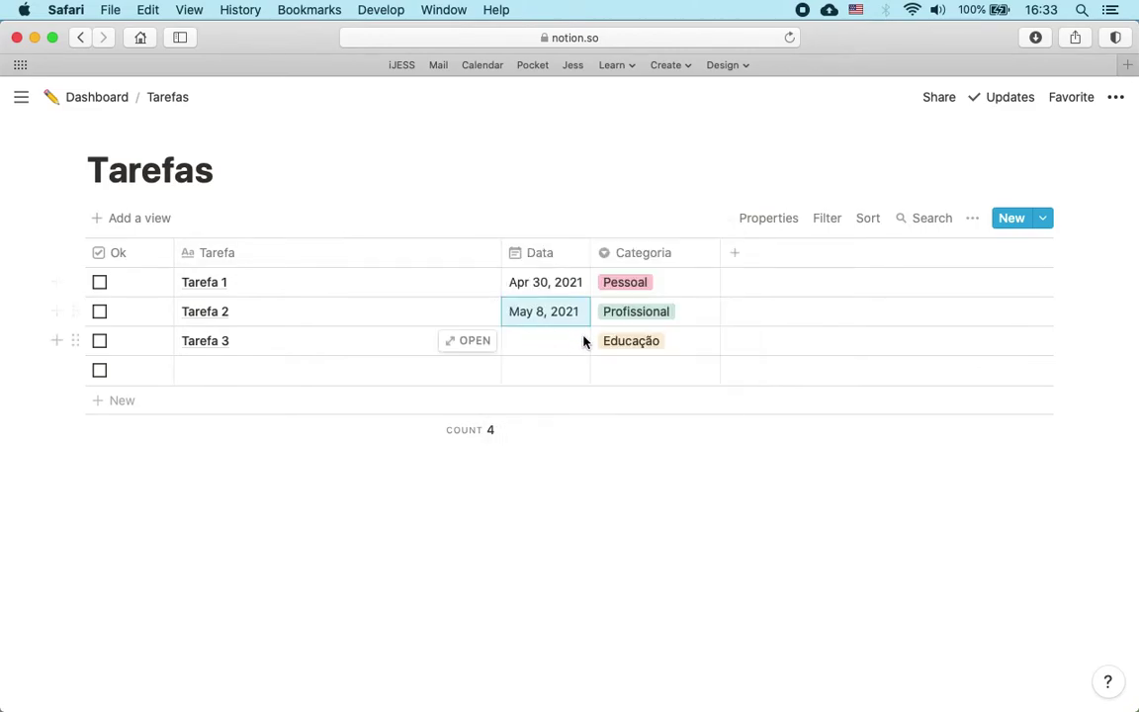
Step: Set the Data of Tarefa 3 to May 29, 2021 and widen the Data column so the date fits on one line
{"action": "left_click", "coordinate": [557, 346]}
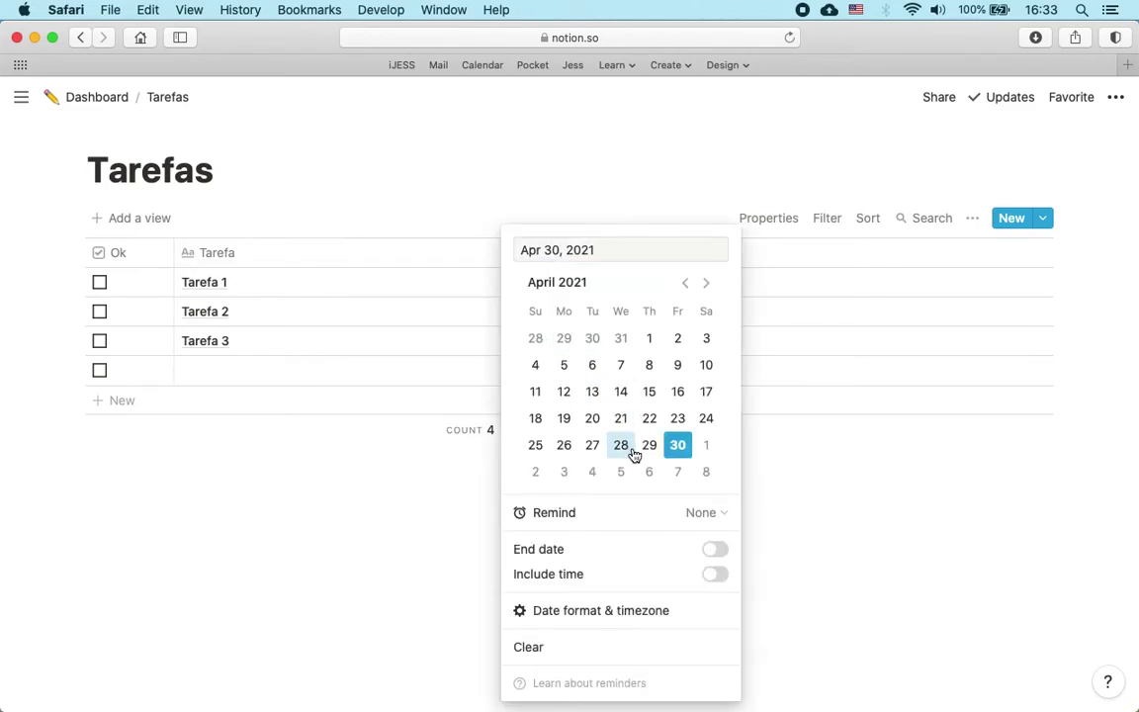
{"action": "left_click", "coordinate": [707, 285]}
{"action": "left_click", "coordinate": [705, 447]}
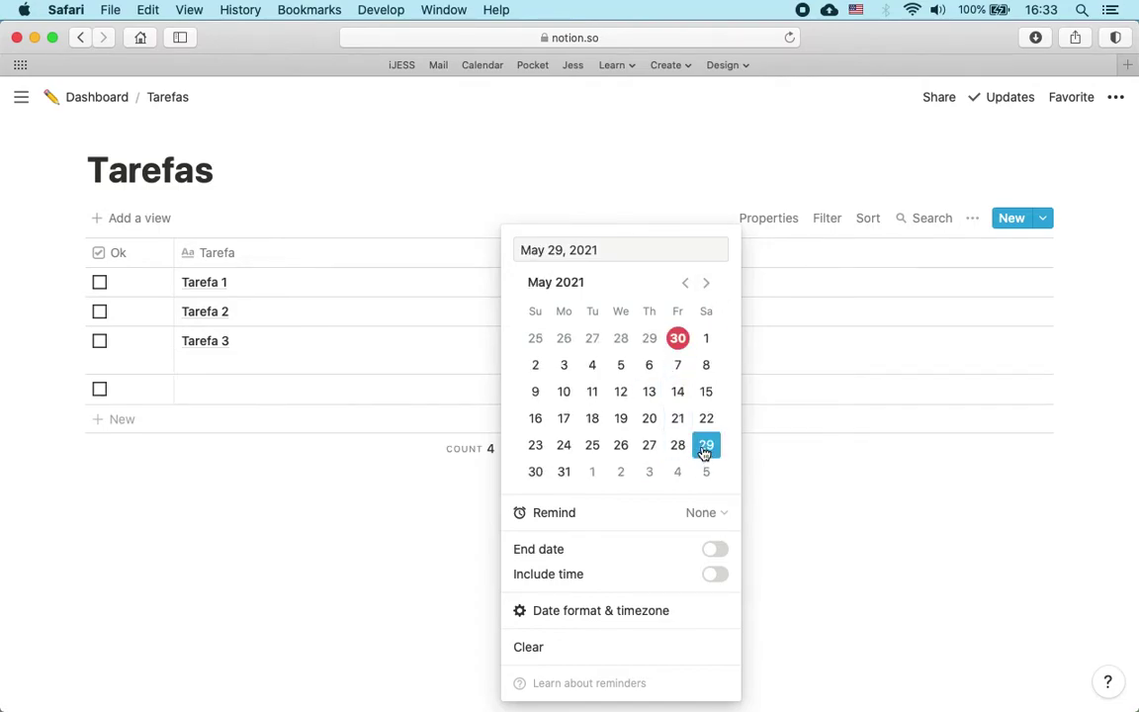
{"action": "left_click", "coordinate": [344, 263]}
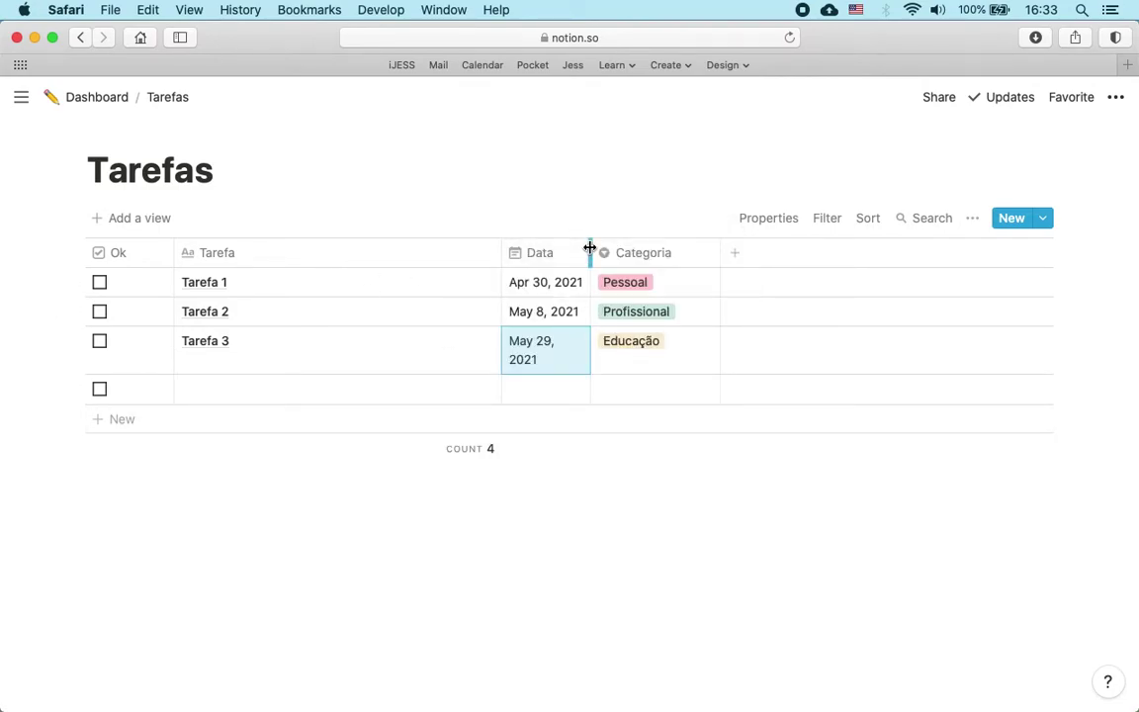
{"action": "left_click_drag", "start_coordinate": [589, 252], "coordinate": [607, 252]}
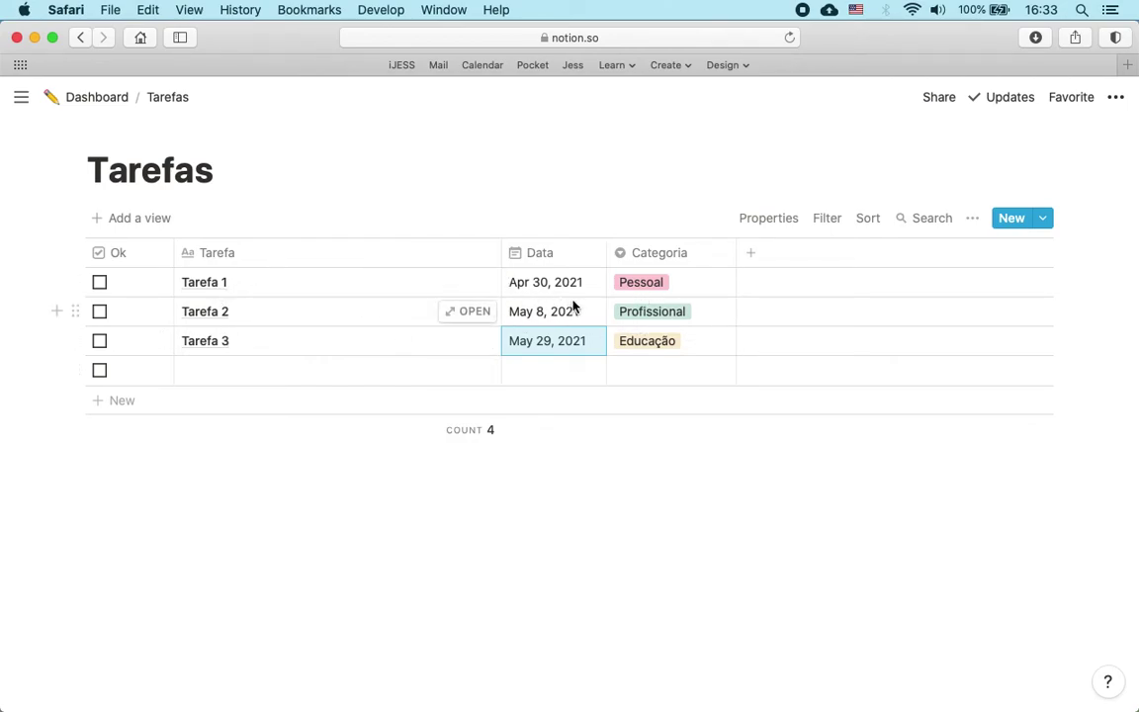
Step: Mark Tarefa 1 as Ok, and name the fourth row Tarefa 4 with the category Profissional
{"action": "left_click", "coordinate": [98, 283]}
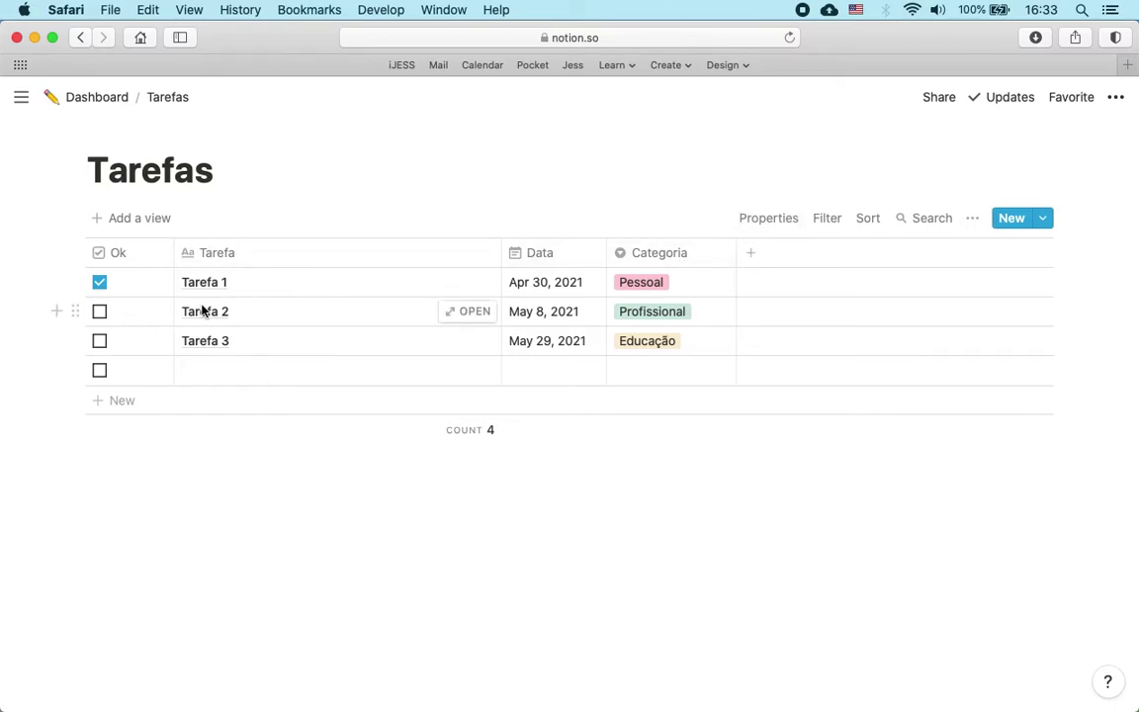
{"action": "left_click", "coordinate": [205, 372]}
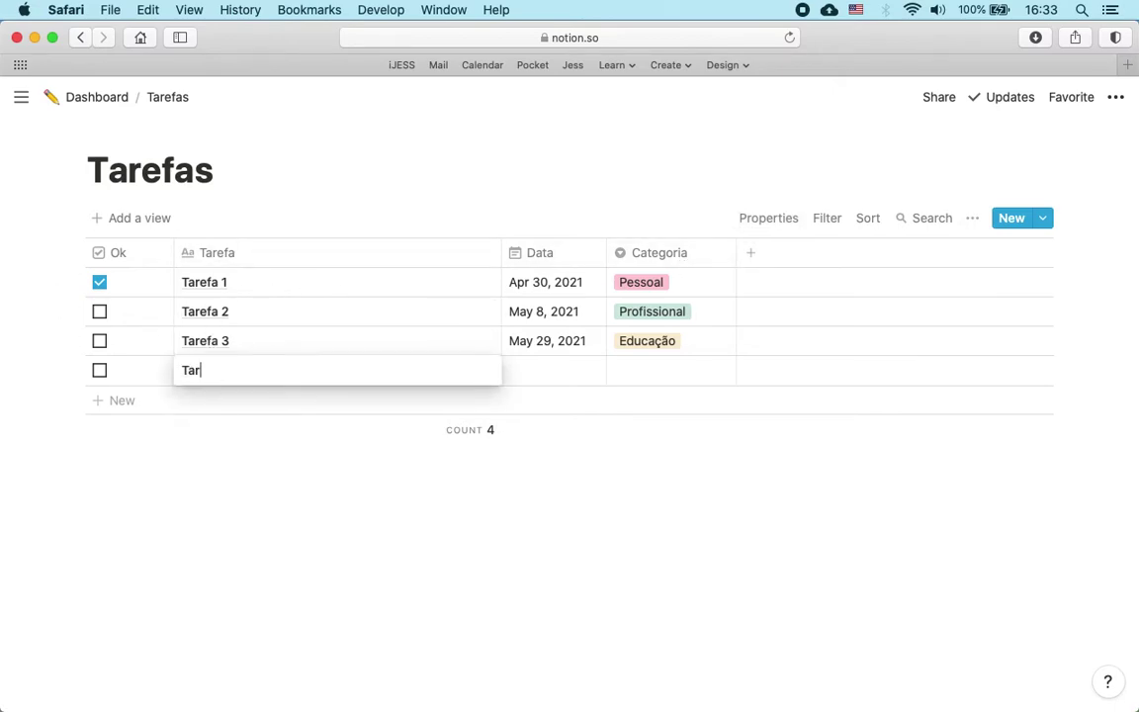
{"action": "key", "text": "Tab"}
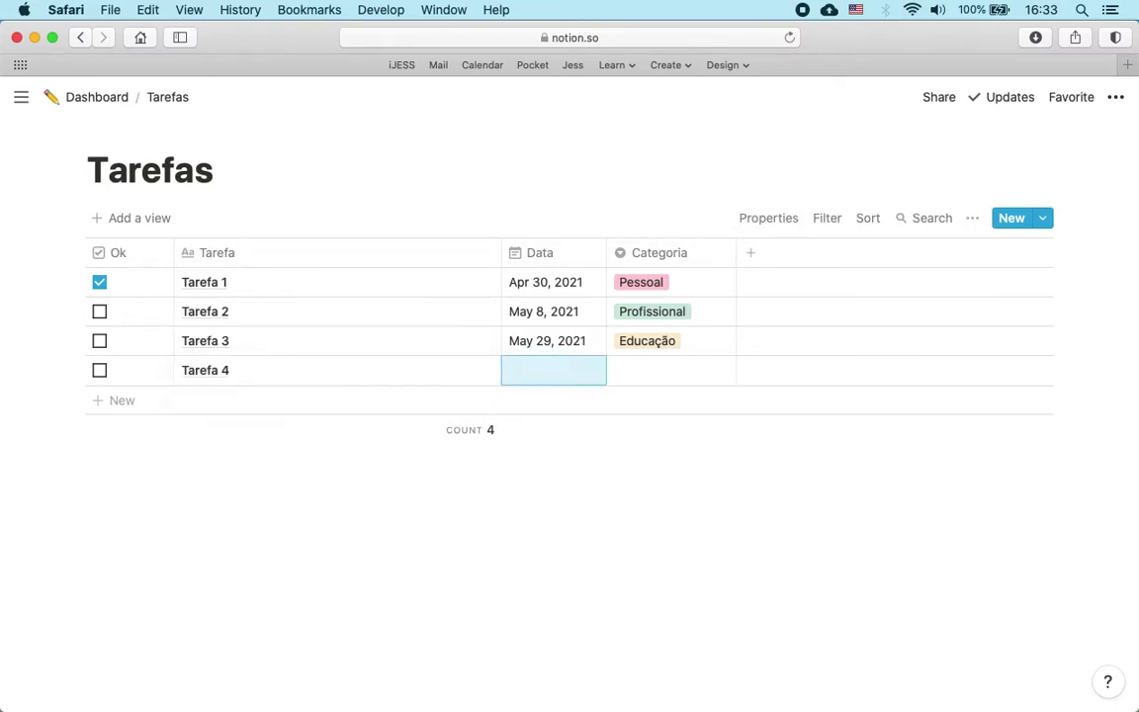
{"action": "left_click", "coordinate": [633, 376]}
{"action": "left_click", "coordinate": [684, 451]}
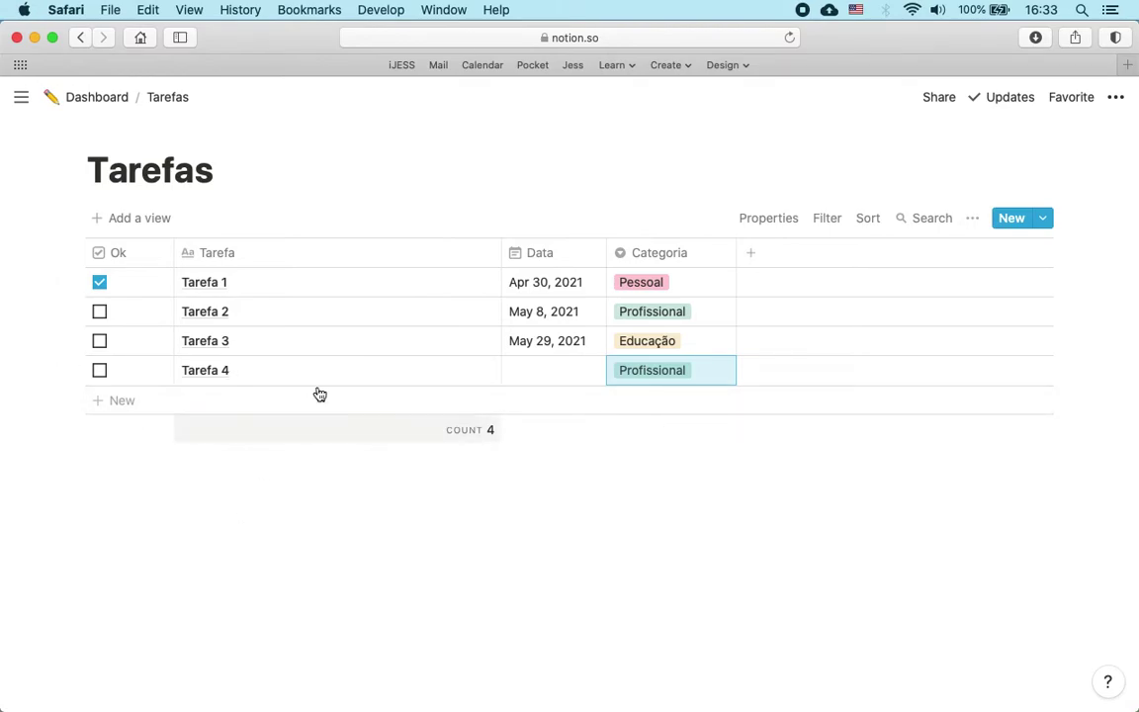
Step: Filter the default view to show only the tasks whose Ok checkbox is unchecked
{"action": "left_click", "coordinate": [838, 227]}
{"action": "left_click", "coordinate": [663, 203]}
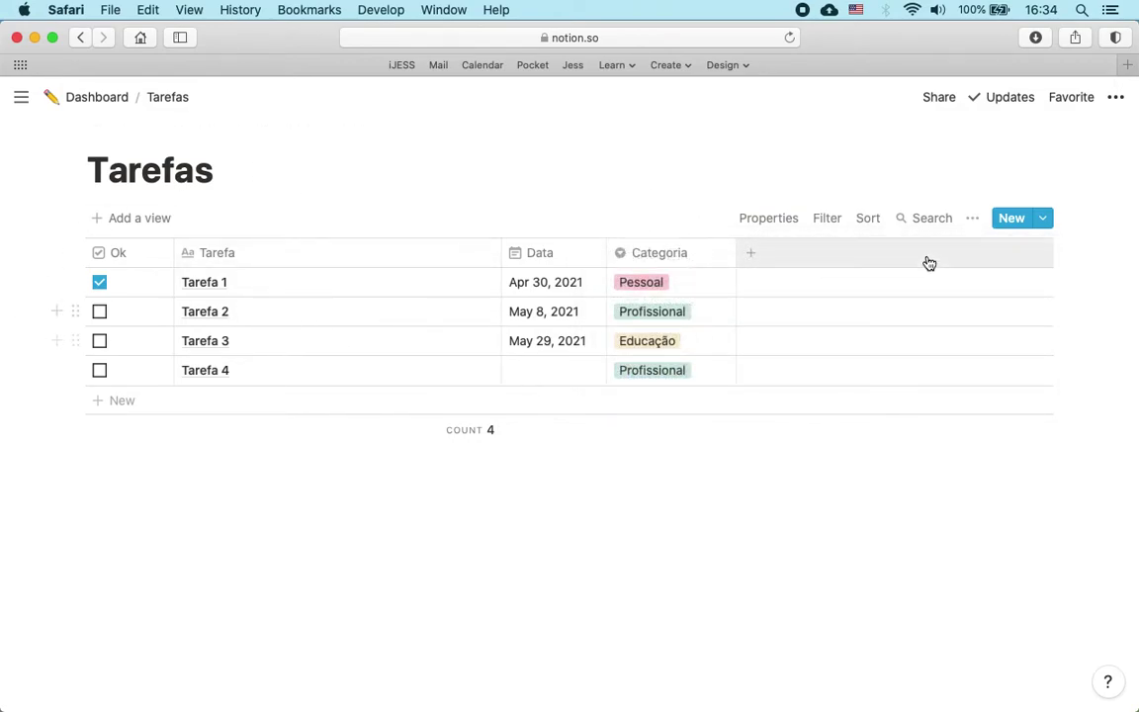
{"action": "left_click", "coordinate": [826, 219]}
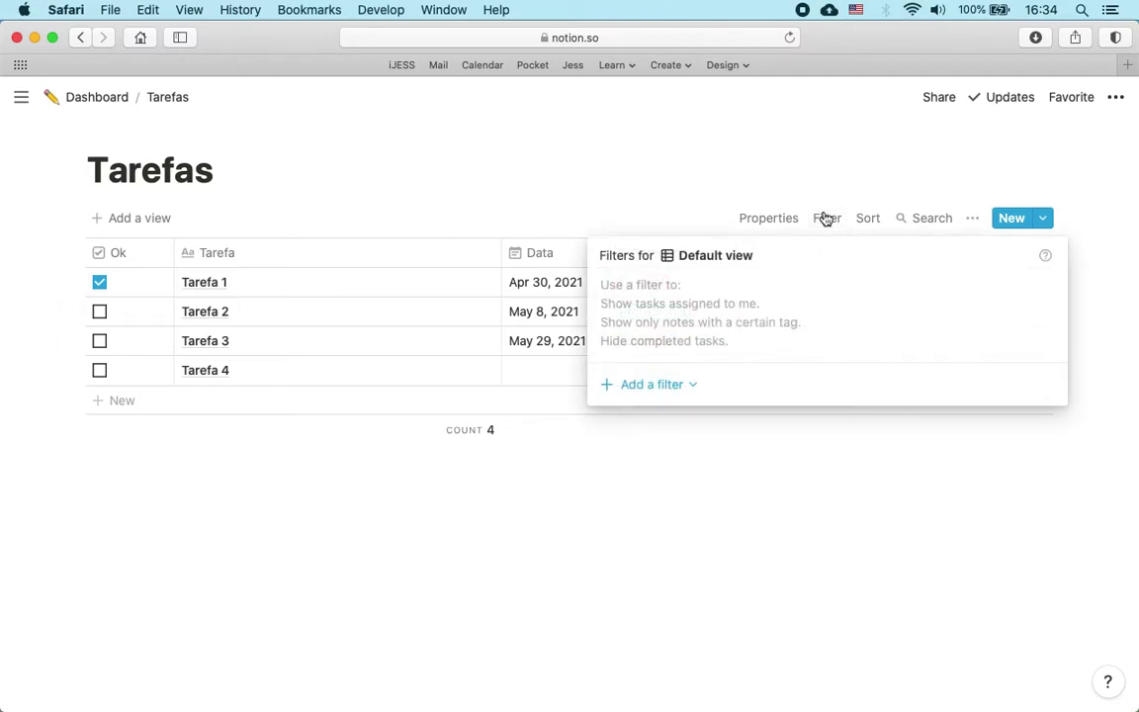
{"action": "left_click", "coordinate": [658, 387]}
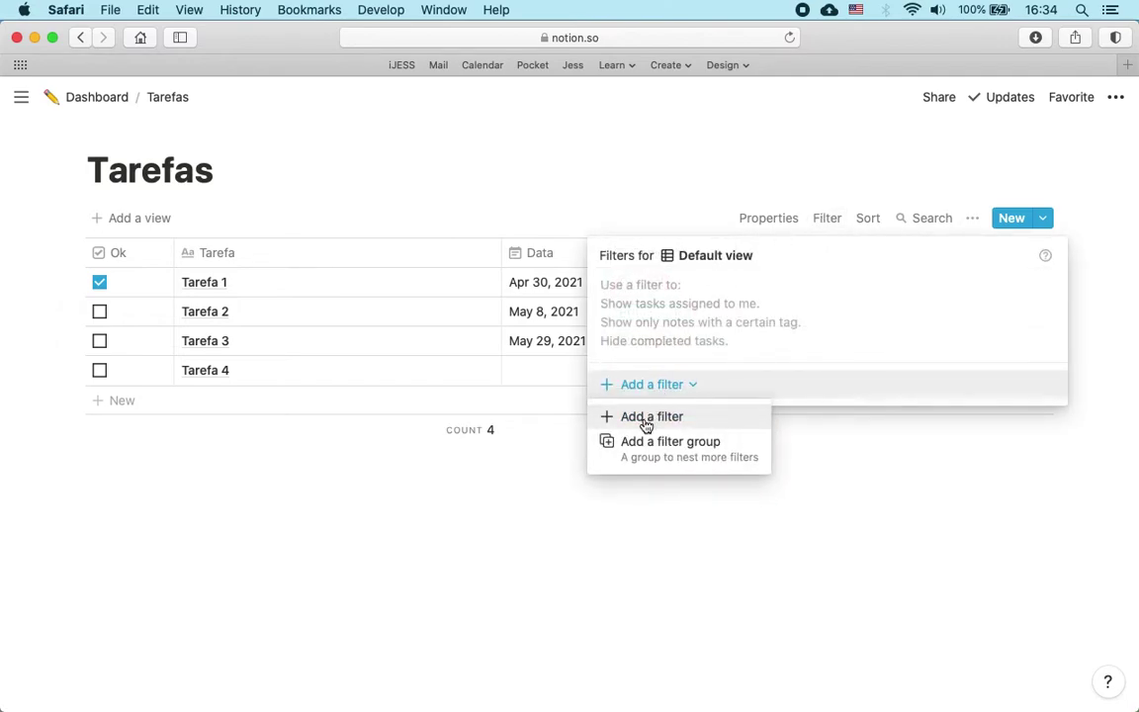
{"action": "left_click", "coordinate": [646, 420]}
{"action": "left_click", "coordinate": [743, 297]}
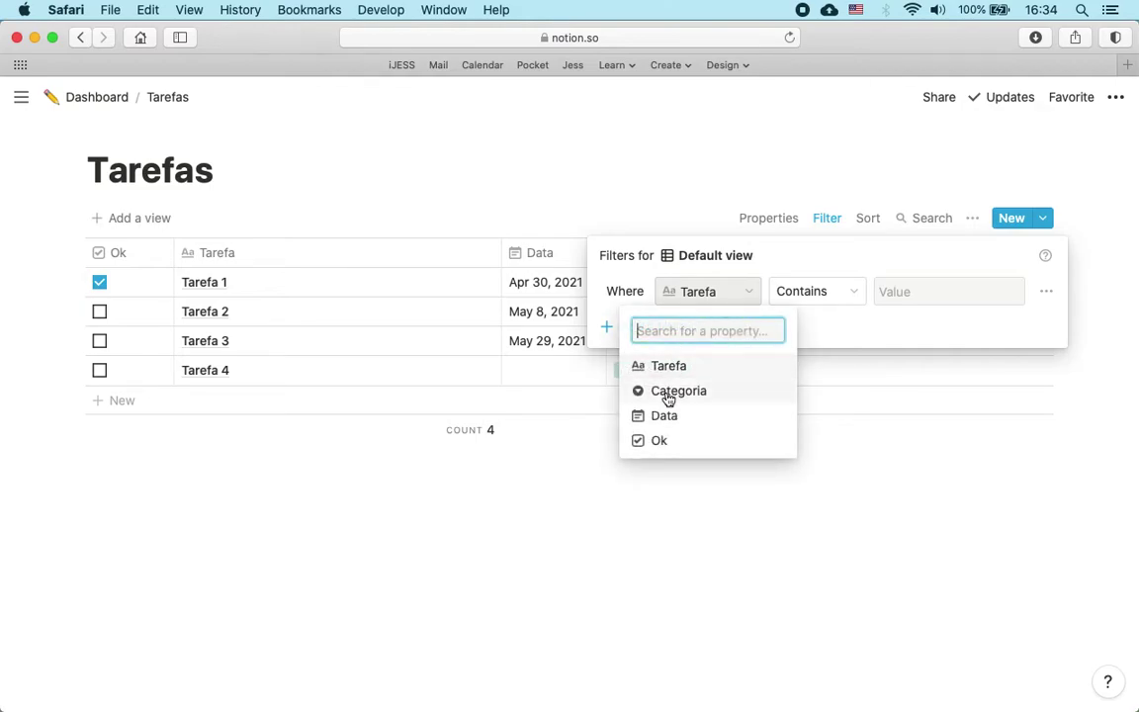
{"action": "left_click", "coordinate": [661, 441]}
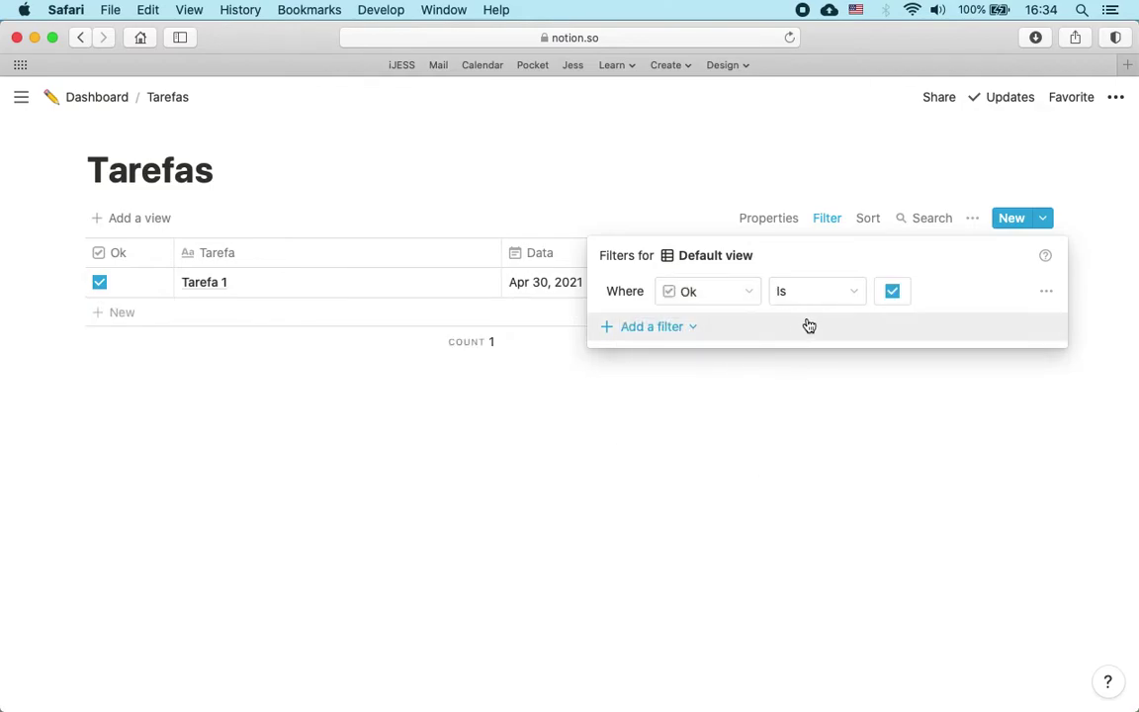
{"action": "left_click", "coordinate": [894, 294]}
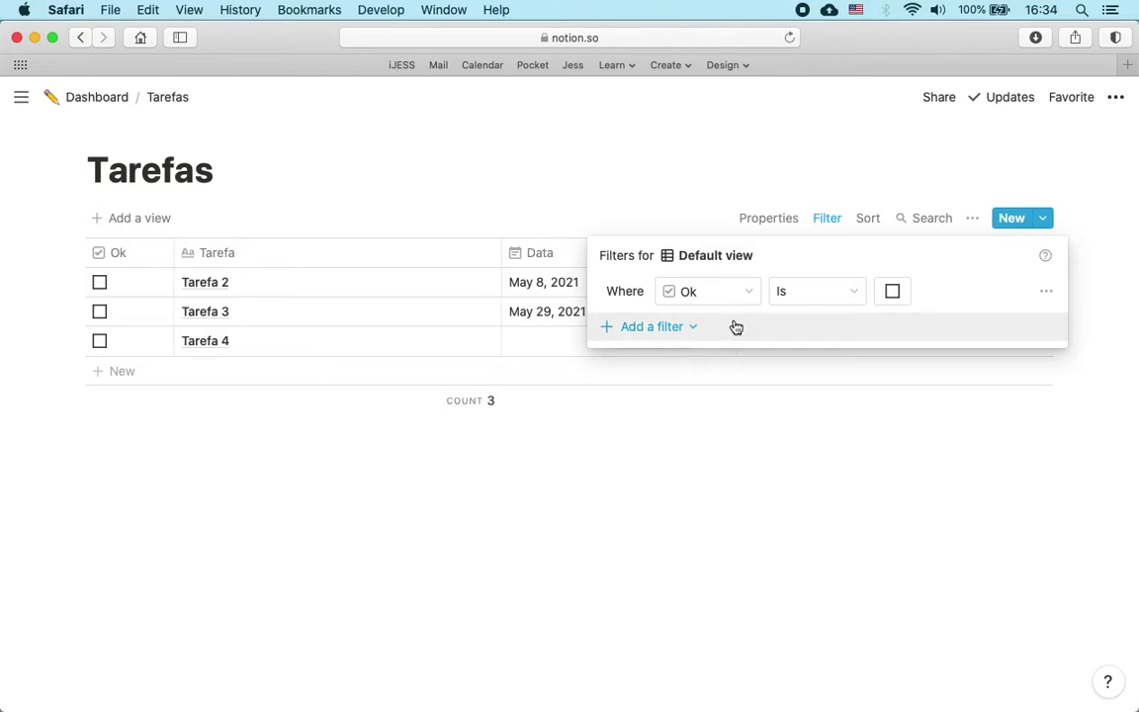
{"action": "left_click", "coordinate": [696, 183]}
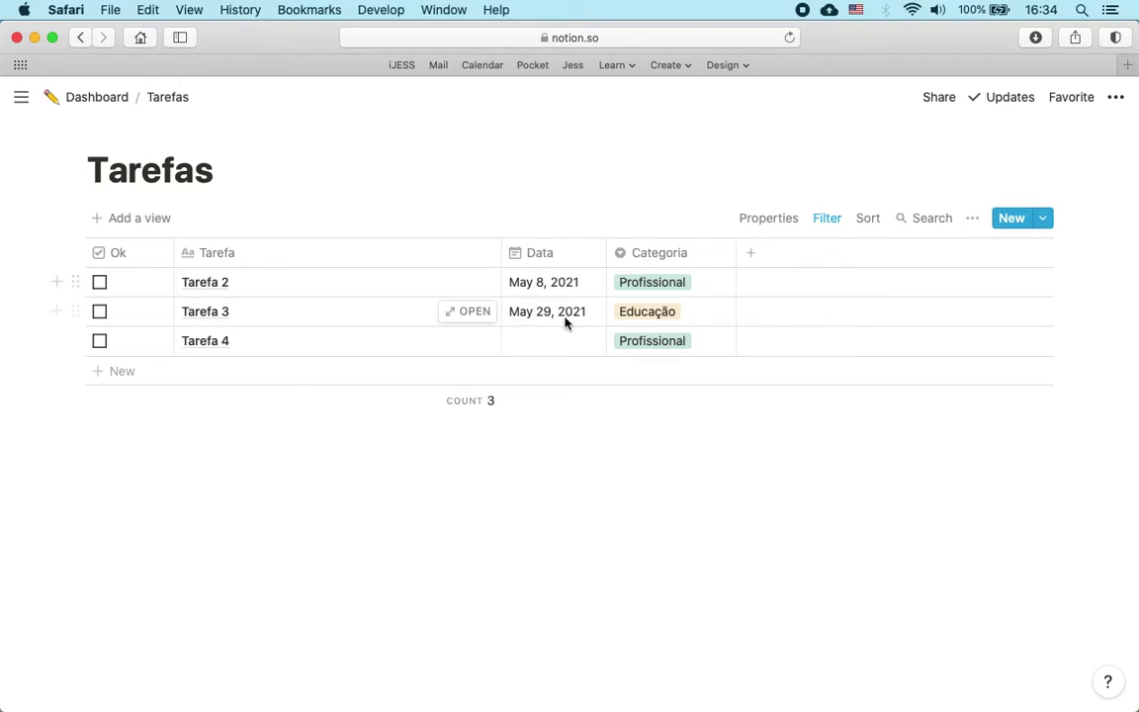
Step: Set the Data of Tarefa 4 to May 4, 2021
{"action": "left_click", "coordinate": [557, 345]}
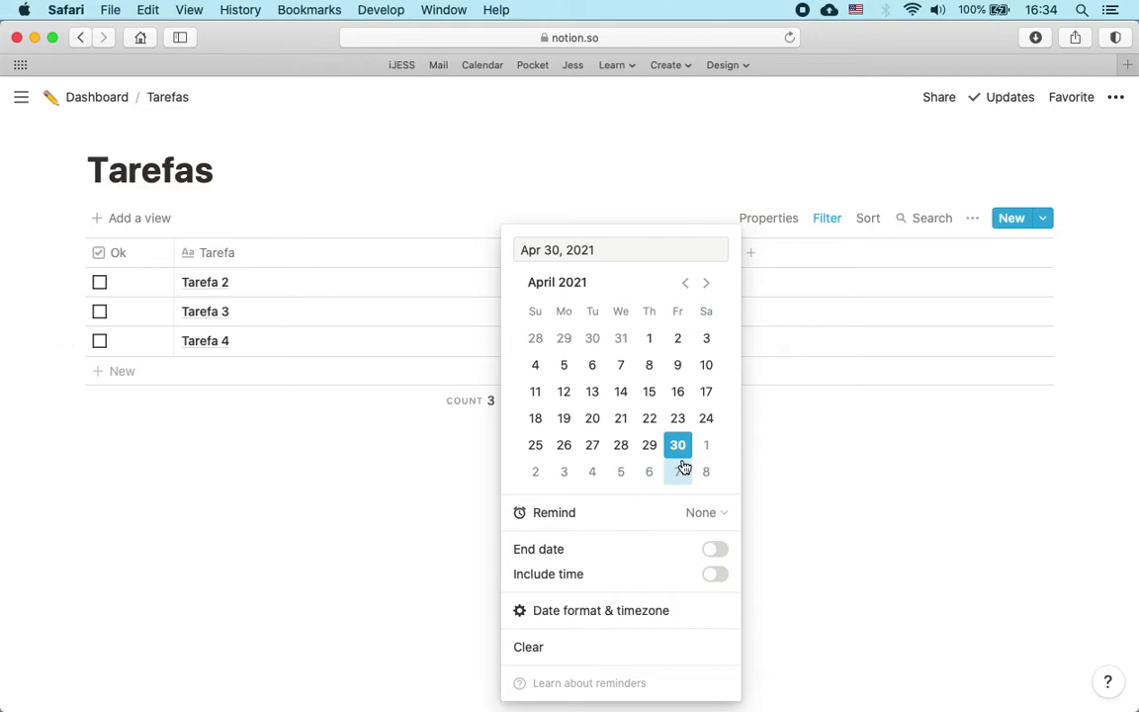
{"action": "left_click", "coordinate": [596, 474]}
{"action": "left_click", "coordinate": [471, 262]}
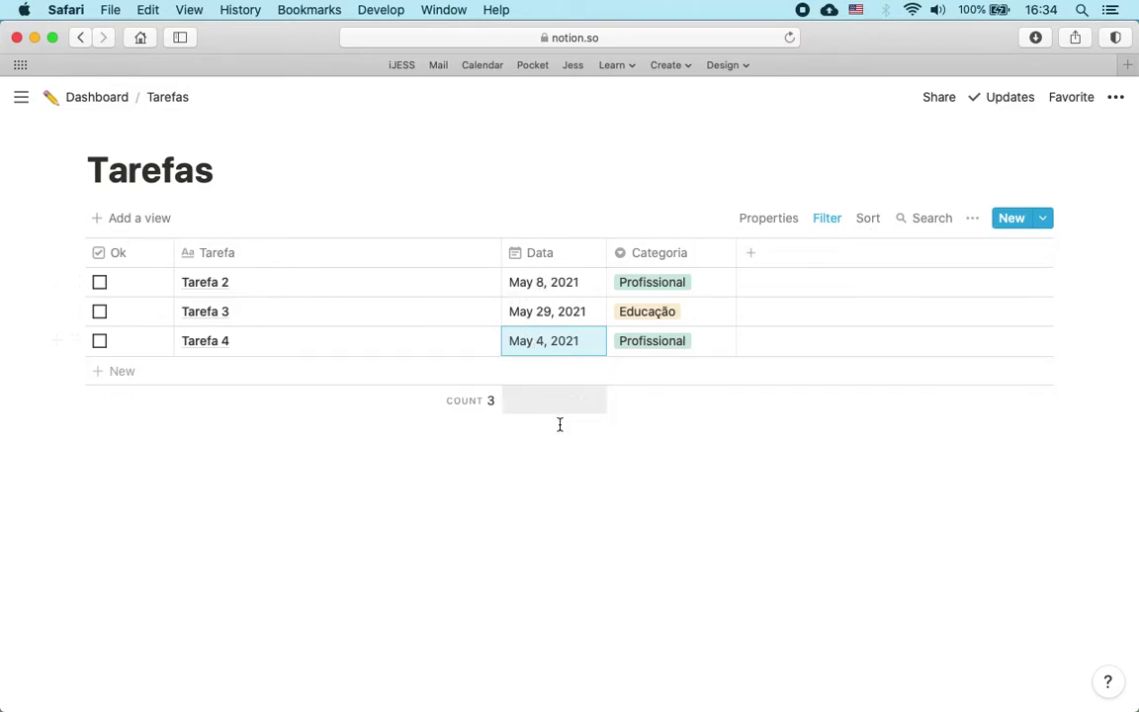
Step: Sort the default view by Data in ascending order
{"action": "left_click", "coordinate": [868, 218]}
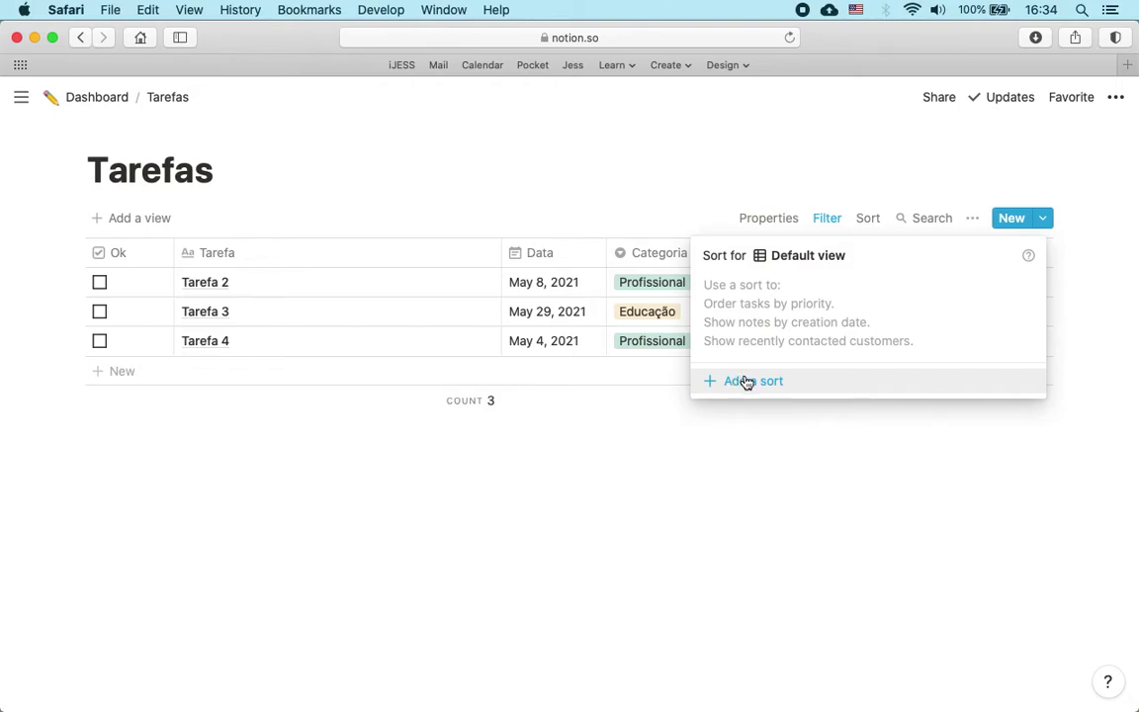
{"action": "left_click", "coordinate": [867, 219]}
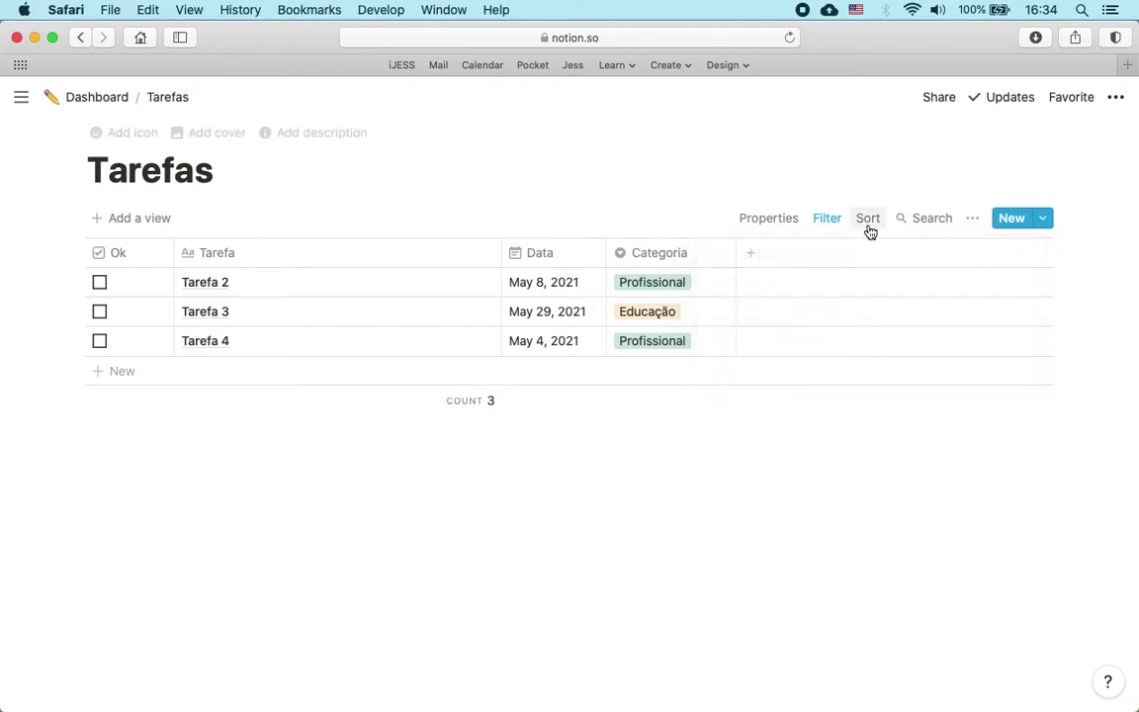
{"action": "left_click", "coordinate": [868, 219]}
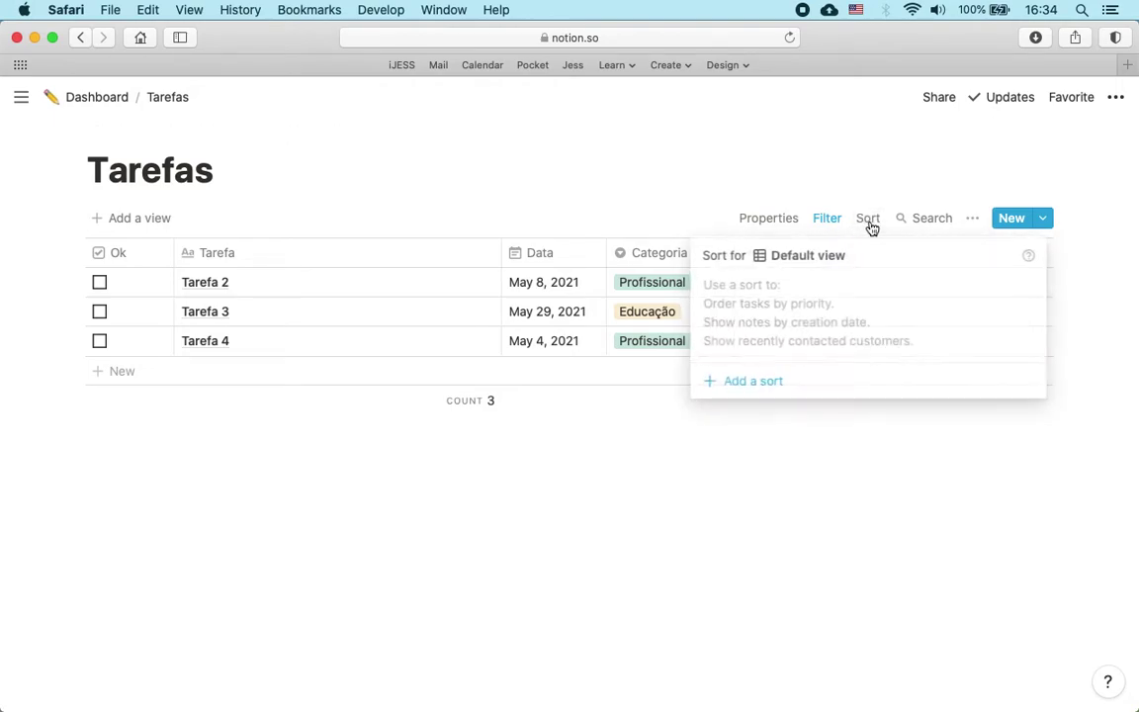
{"action": "left_click", "coordinate": [751, 383]}
{"action": "left_click", "coordinate": [790, 295]}
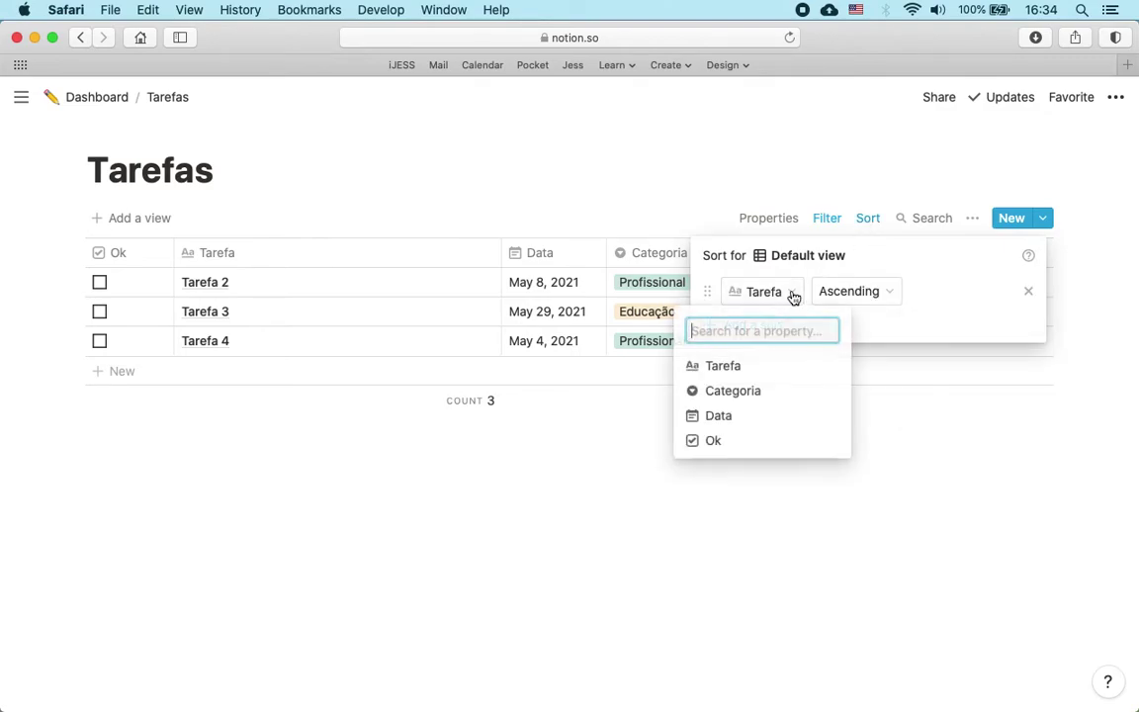
{"action": "left_click", "coordinate": [723, 418]}
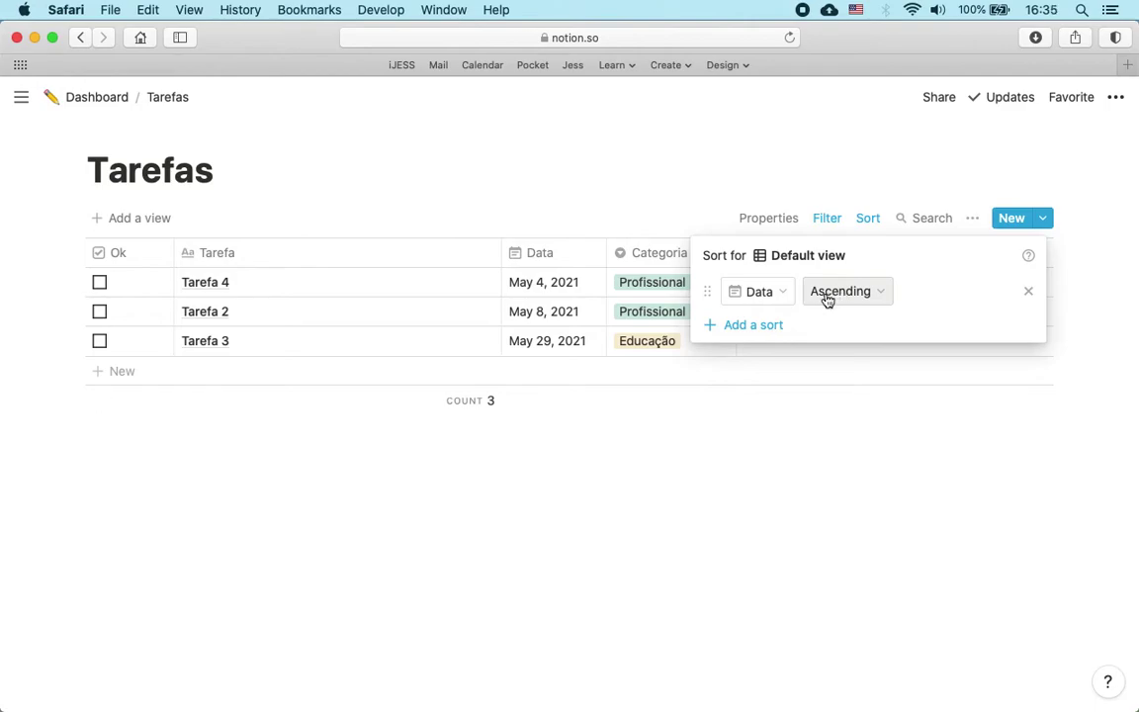
{"action": "left_click", "coordinate": [663, 225]}
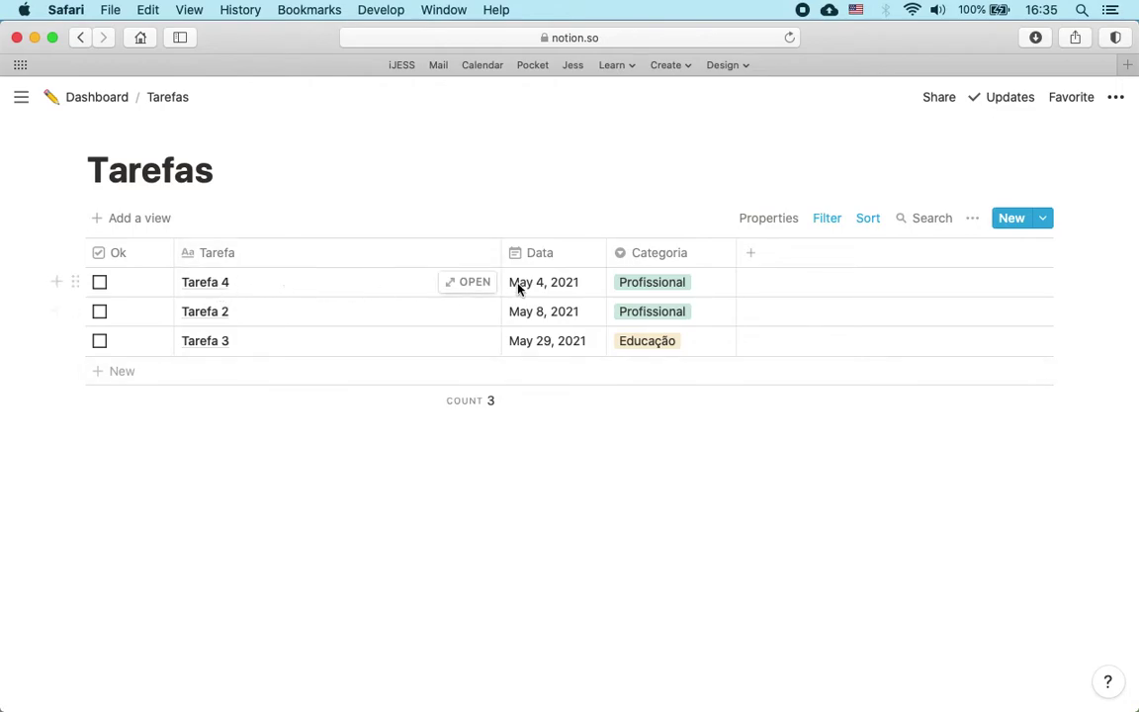
Step: Open the Tarefa 4 page to view its properties and empty content area, and close it again
{"action": "left_click", "coordinate": [457, 282]}
{"action": "scroll", "coordinate": [362, 439], "scroll_direction": "down", "scroll_amount": 2}
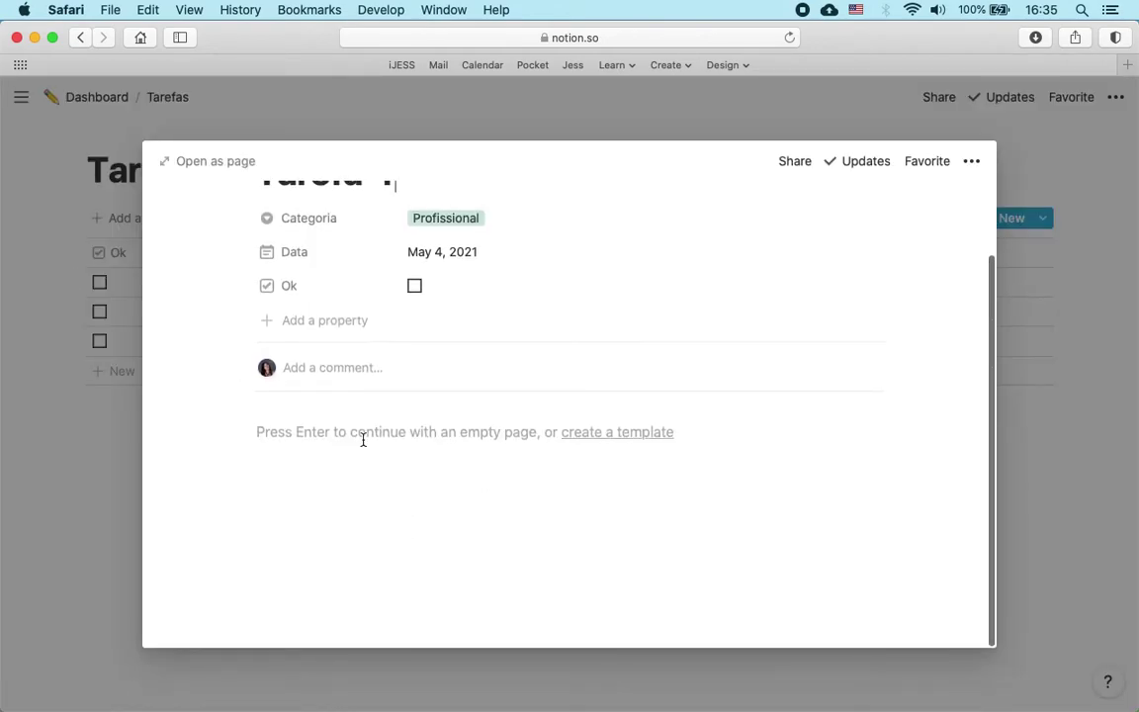
{"action": "left_click", "coordinate": [1040, 432]}
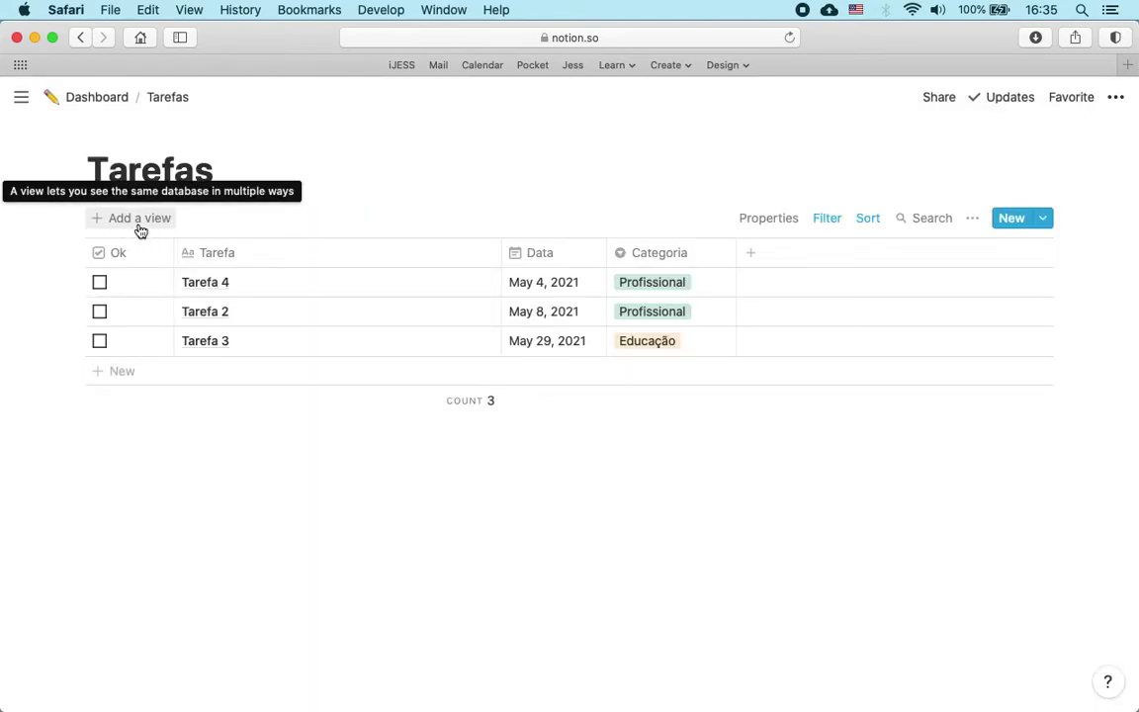
Step: Add a new table view named Todas to the Tarefas database
{"action": "left_click", "coordinate": [140, 219]}
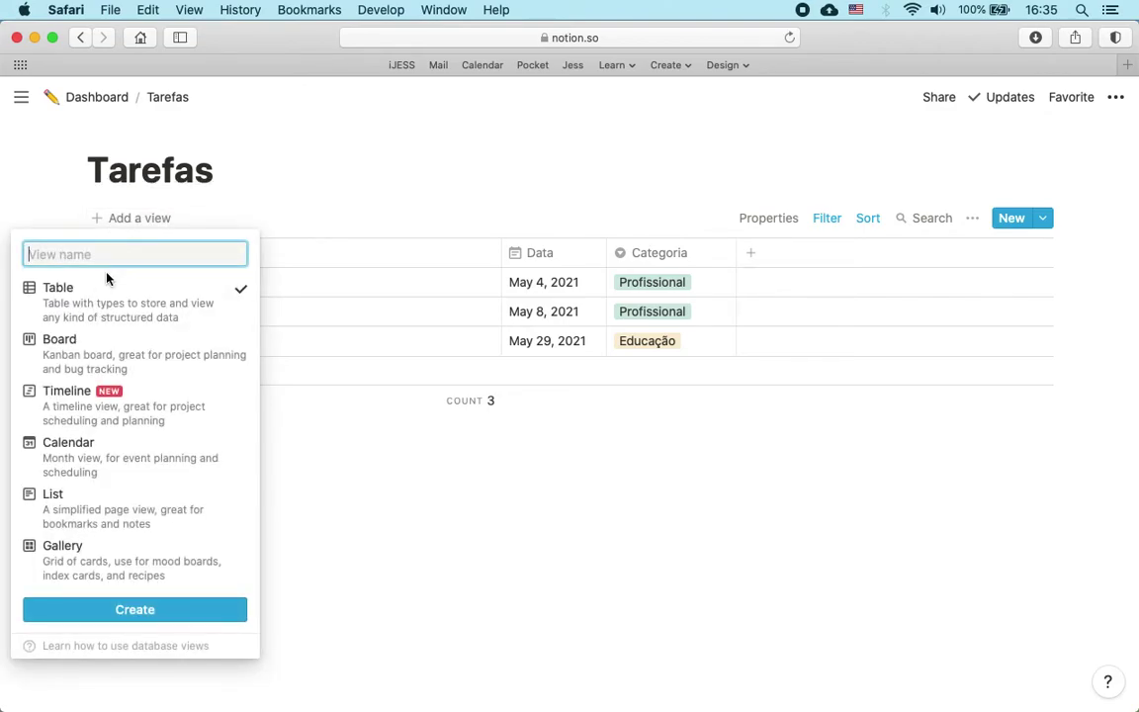
{"action": "mouse_move", "coordinate": [113, 307]}
{"action": "type", "text": "Todas"}
{"action": "left_click", "coordinate": [148, 610]}
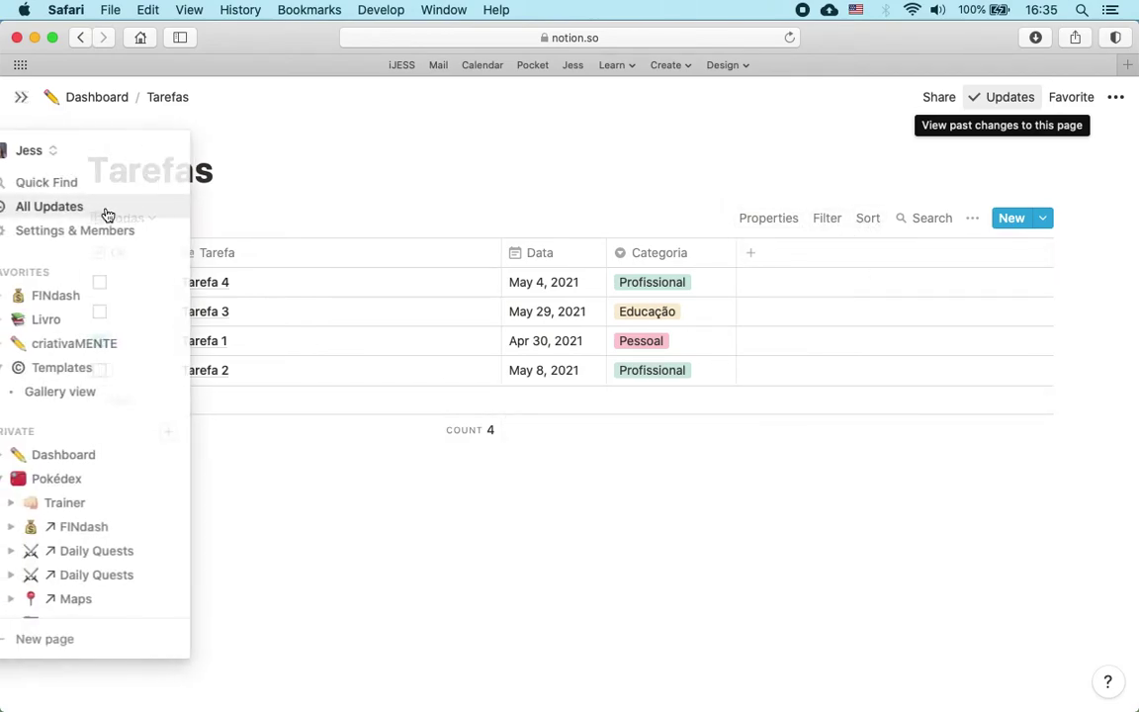
Step: Rename the default view of the Tarefas database as Fazer and switch to it
{"action": "left_click", "coordinate": [124, 227]}
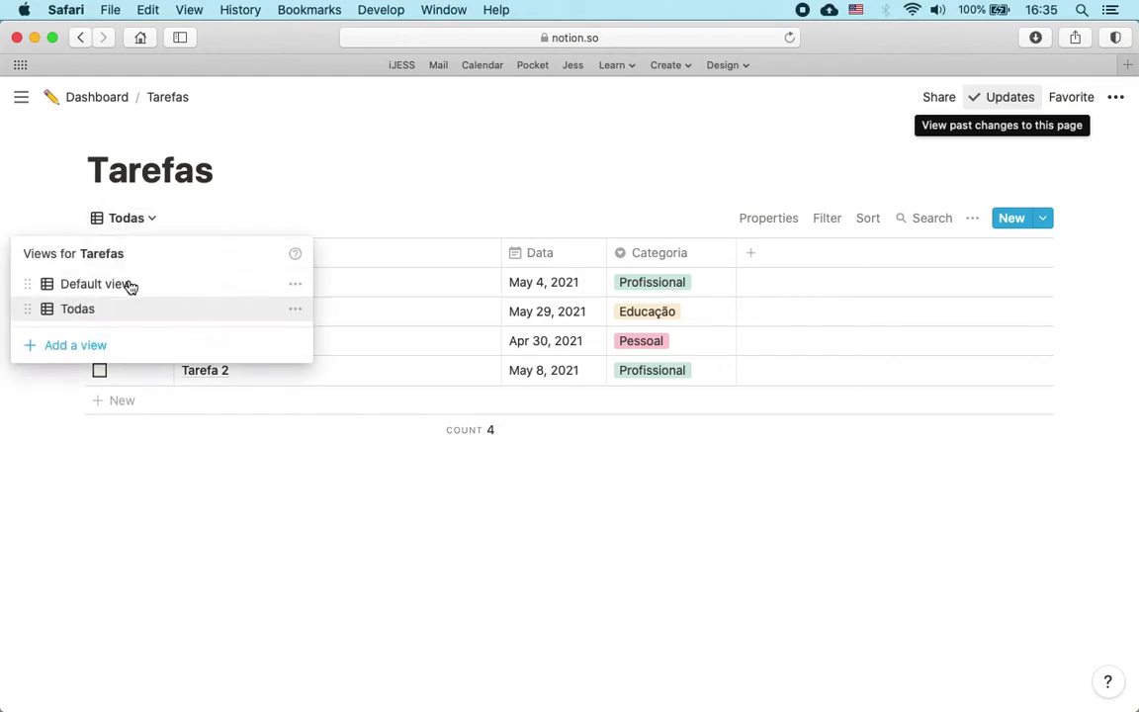
{"action": "left_click", "coordinate": [294, 287]}
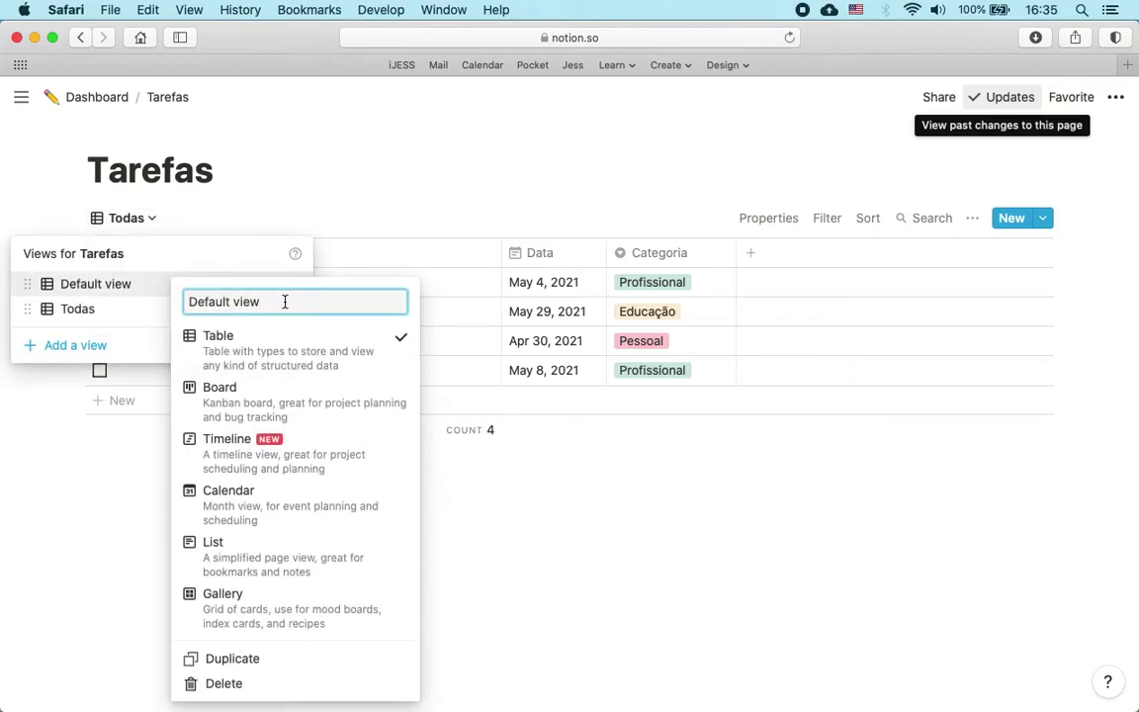
{"action": "triple_click", "coordinate": [285, 303]}
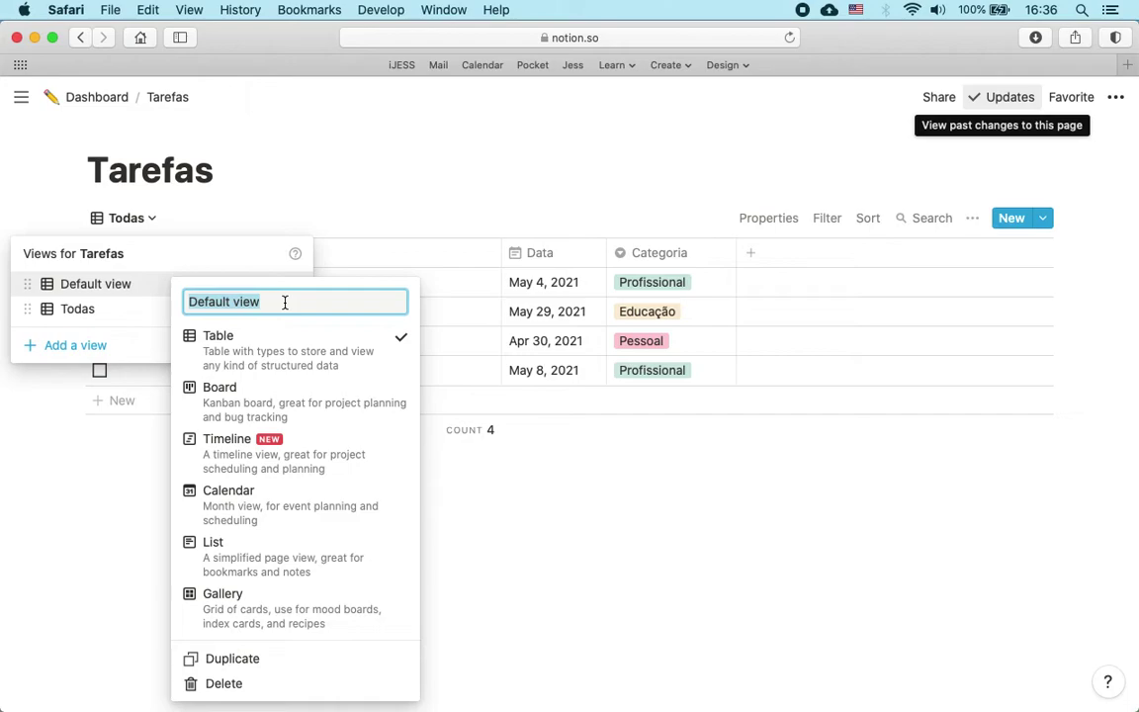
{"action": "type", "text": "Faz"}
{"action": "key", "text": "Return"}
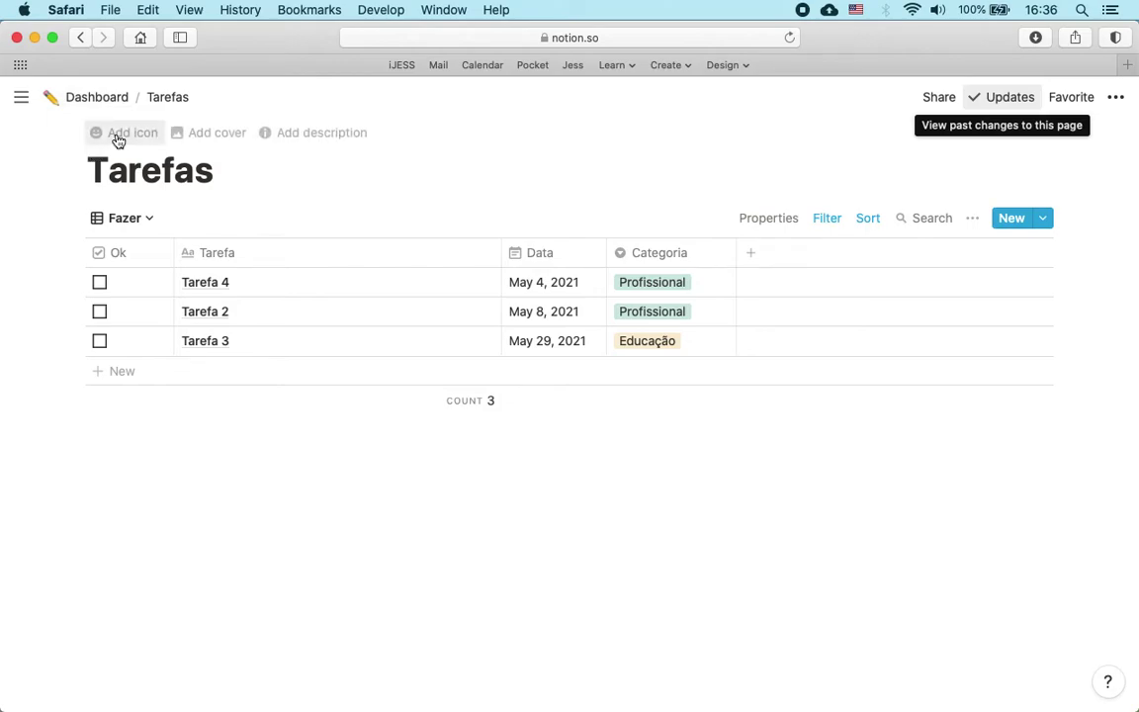
Step: Add an icon and a cover image to the Tarefas page, and set the icon to the check mark emoji
{"action": "left_click", "coordinate": [114, 135]}
{"action": "left_click", "coordinate": [134, 137]}
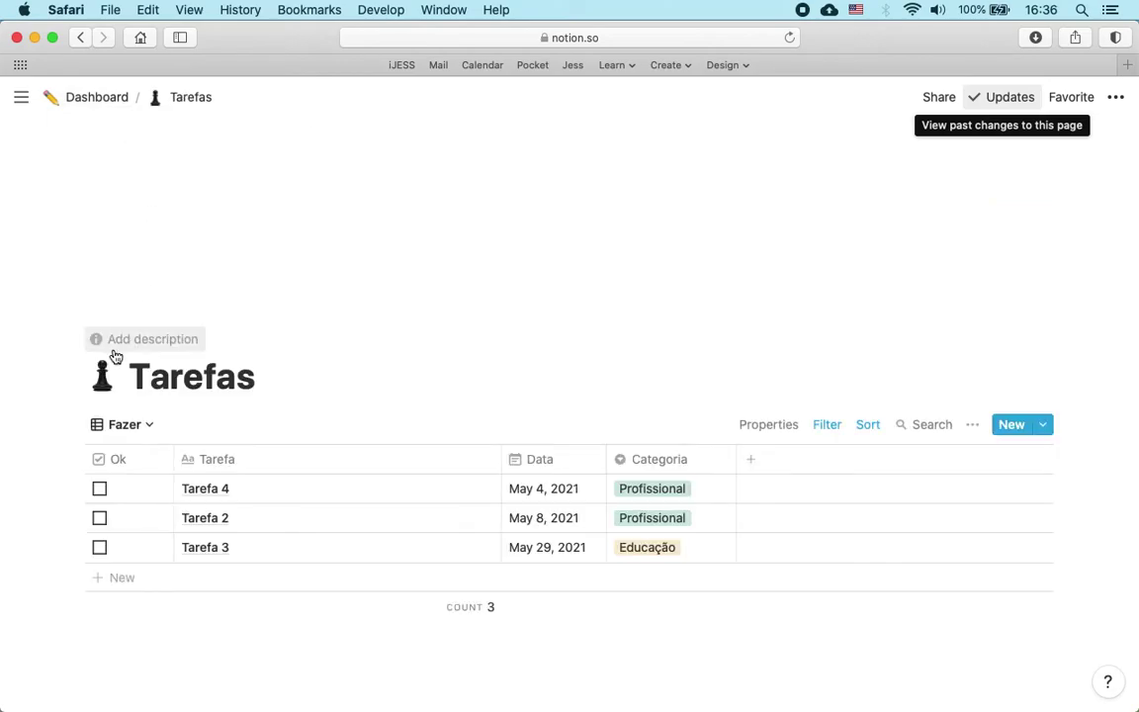
{"action": "left_click", "coordinate": [102, 383]}
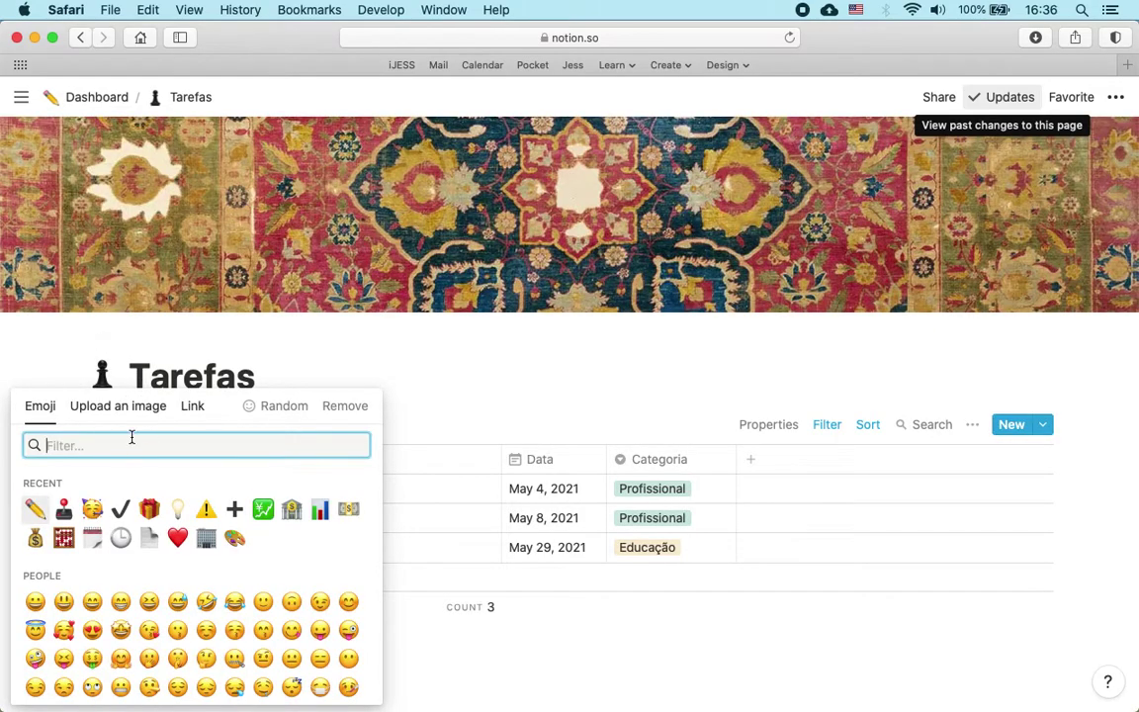
{"action": "left_click", "coordinate": [120, 508]}
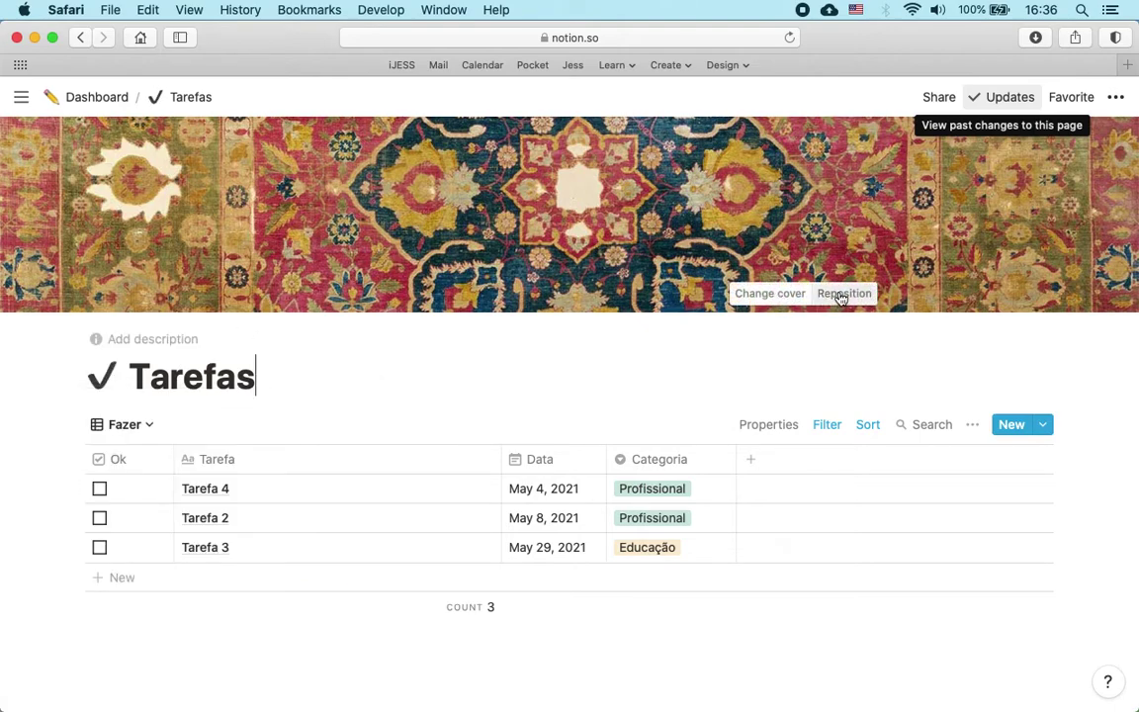
Step: Remove the cover image from the Tarefas page and return to the Dashboard page
{"action": "left_click", "coordinate": [789, 297]}
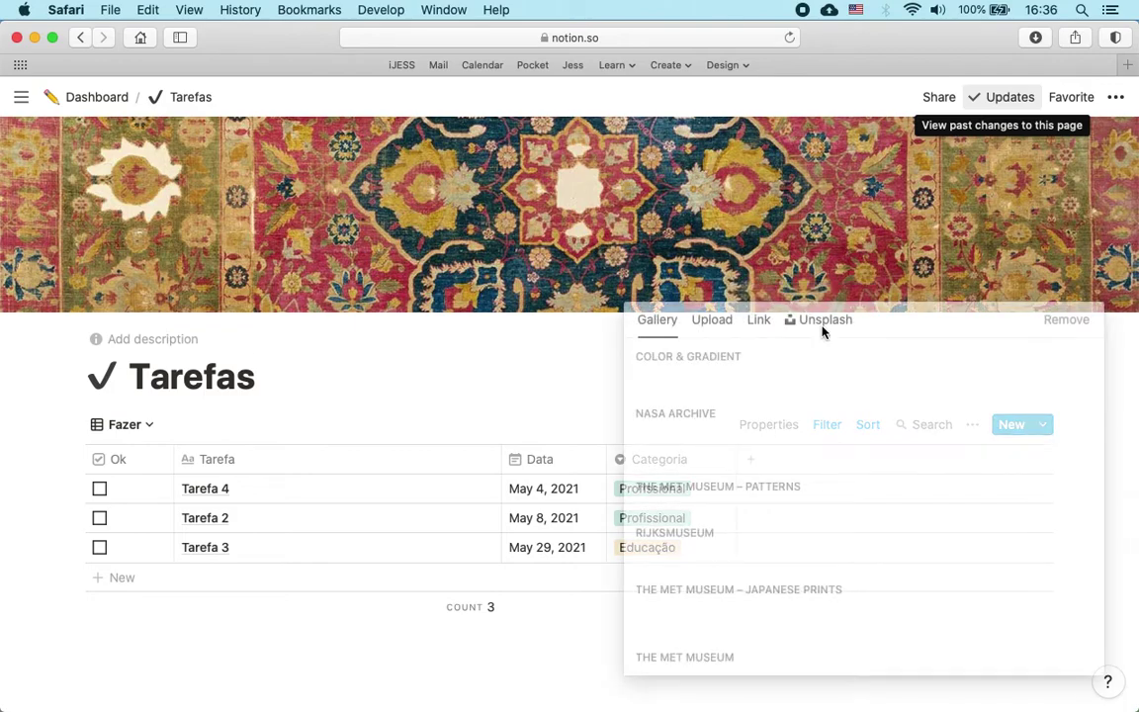
{"action": "left_click", "coordinate": [964, 328]}
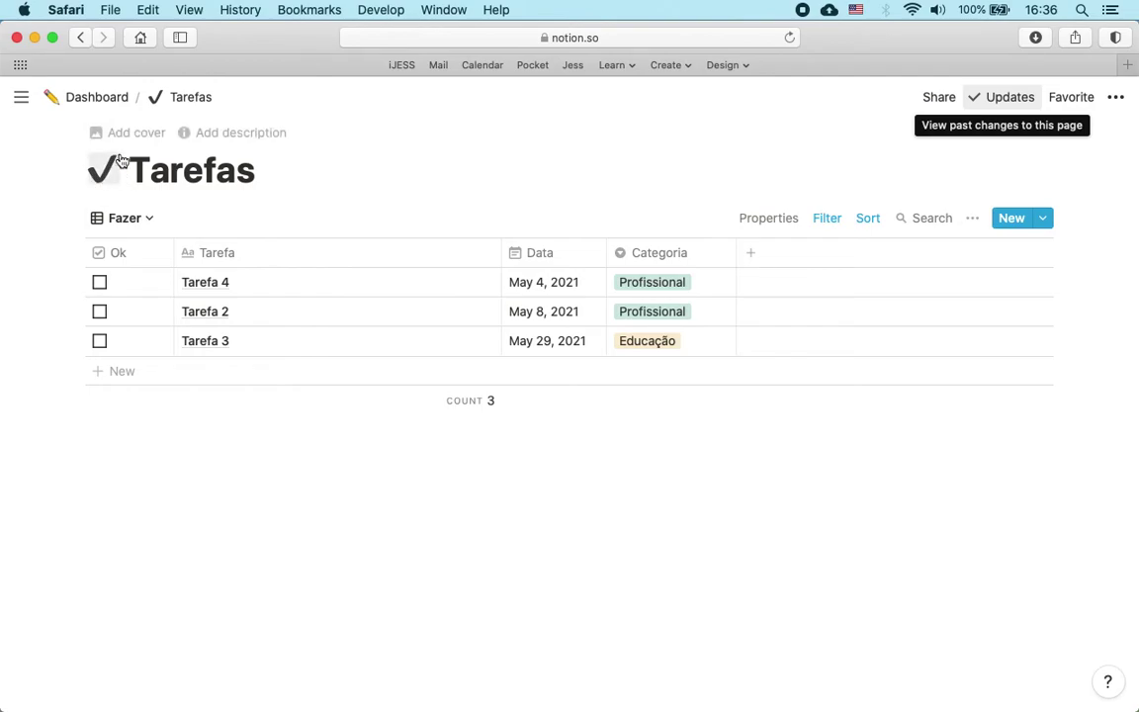
{"action": "left_click", "coordinate": [105, 96]}
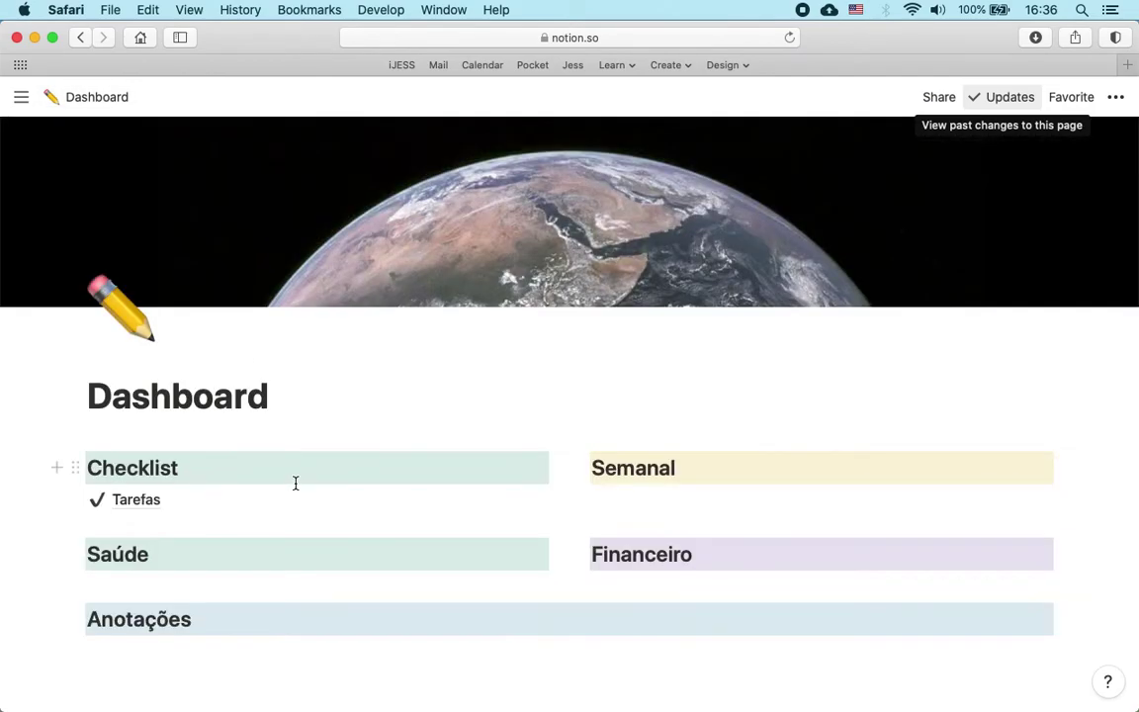
Step: Create a linked database of Tarefas below the Tarefas page link in the Checklist section
{"action": "scroll", "coordinate": [295, 482], "scroll_direction": "down", "scroll_amount": 2}
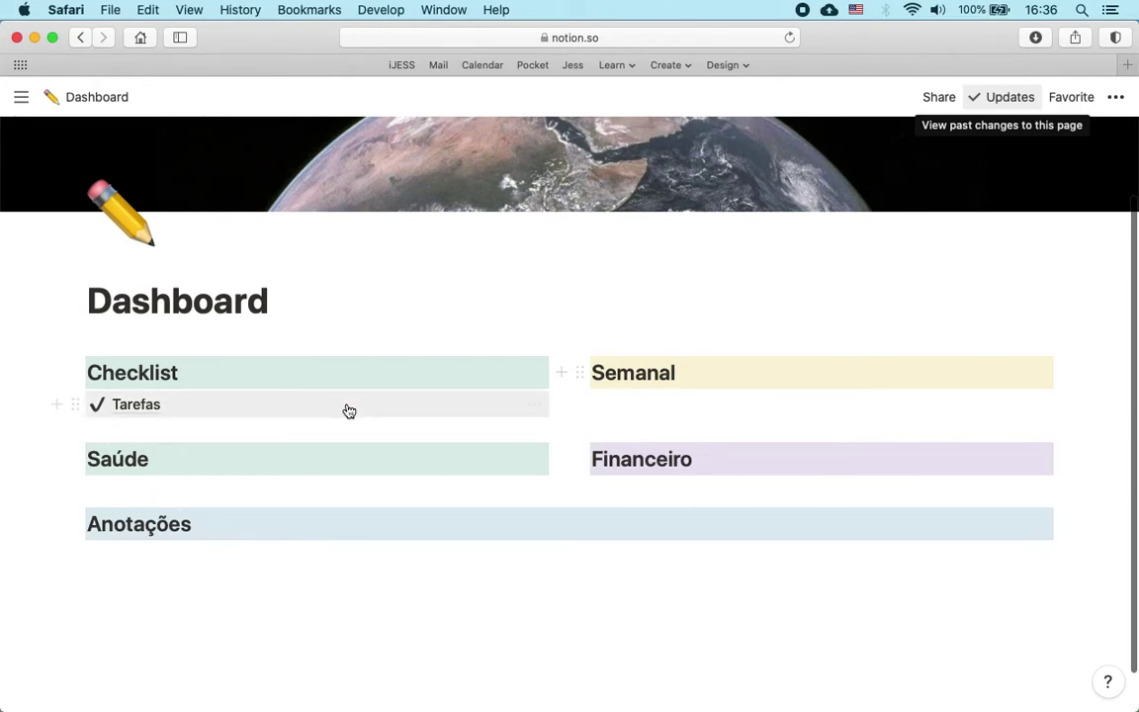
{"action": "left_click", "coordinate": [59, 407]}
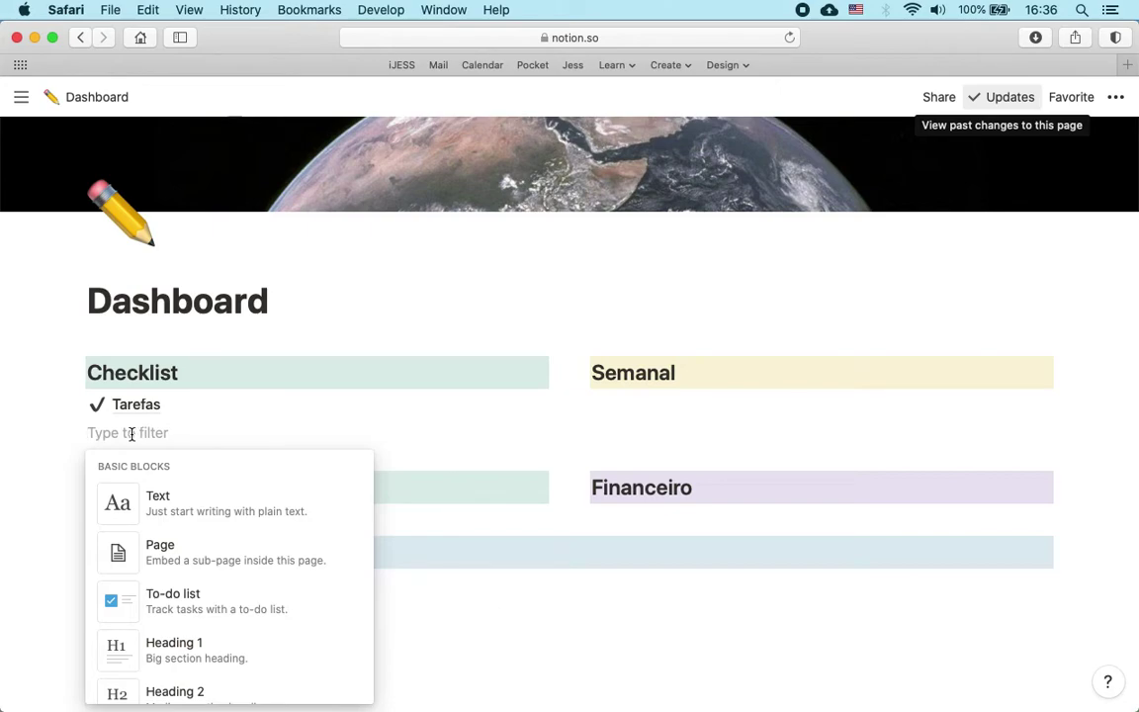
{"action": "type", "text": "/l"}
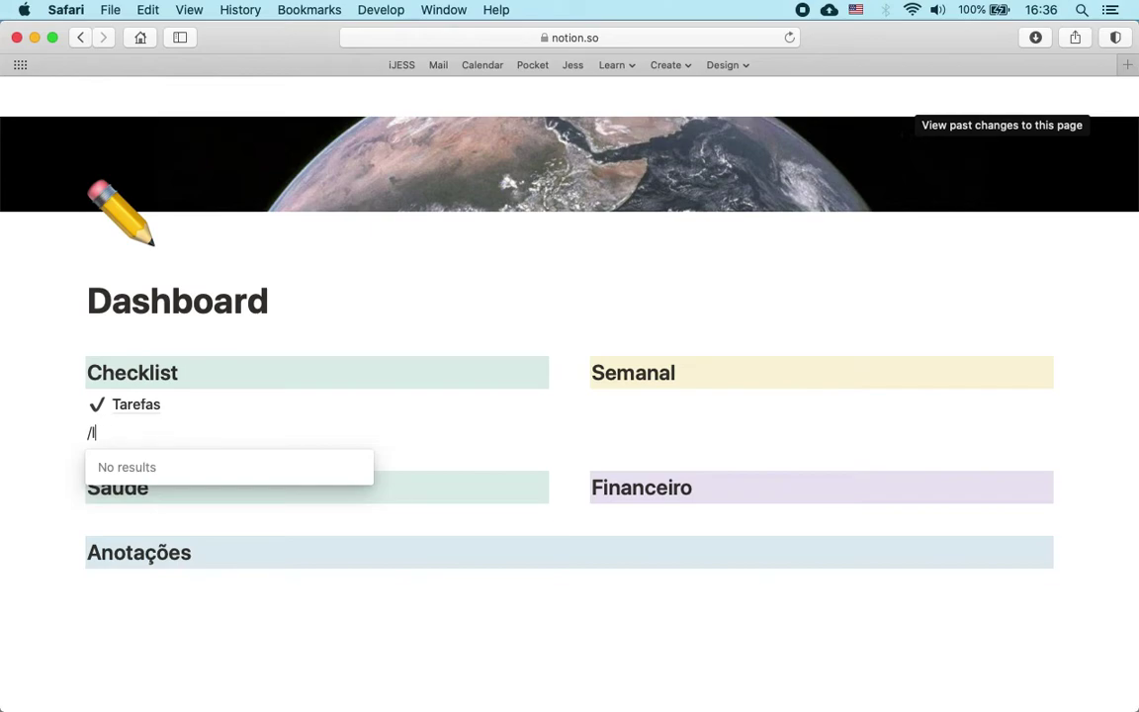
{"action": "key", "text": "BackSpace"}
{"action": "key", "text": "BackSpace"}
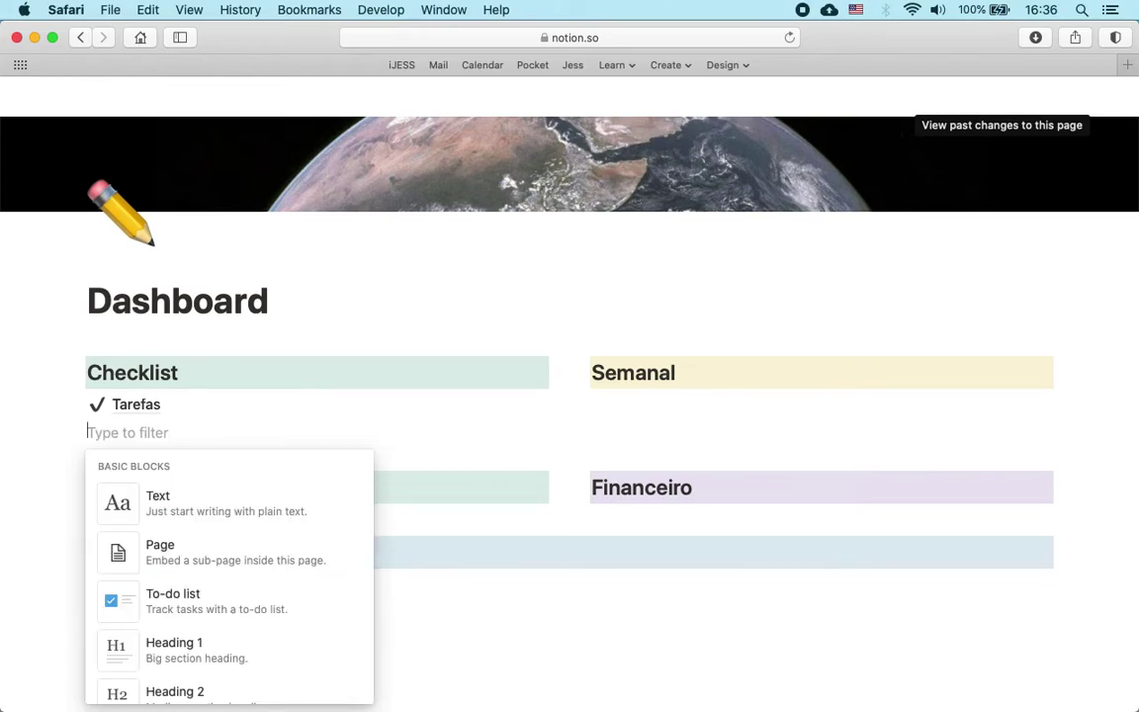
{"action": "scroll", "coordinate": [221, 590], "scroll_direction": "down", "scroll_amount": 10}
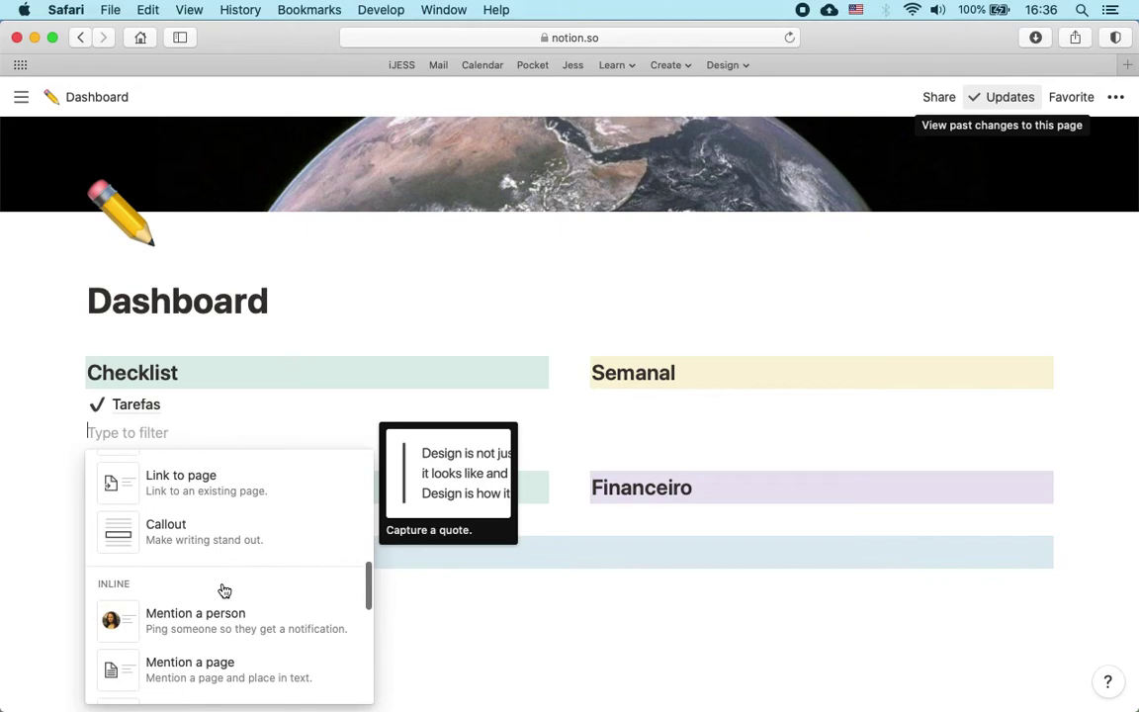
{"action": "scroll", "coordinate": [225, 590], "scroll_direction": "up", "scroll_amount": 3}
{"action": "scroll", "coordinate": [225, 591], "scroll_direction": "down", "scroll_amount": 5}
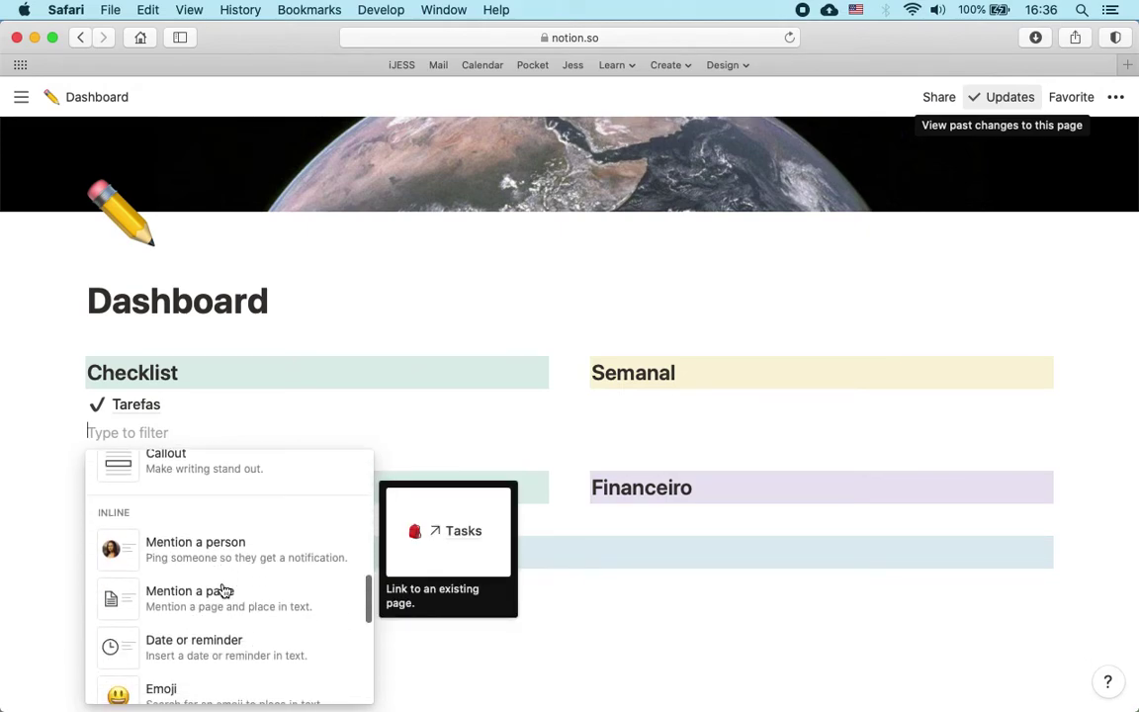
{"action": "scroll", "coordinate": [224, 590], "scroll_direction": "down", "scroll_amount": 5}
{"action": "scroll", "coordinate": [221, 590], "scroll_direction": "down", "scroll_amount": 8}
{"action": "scroll", "coordinate": [224, 590], "scroll_direction": "down", "scroll_amount": 8}
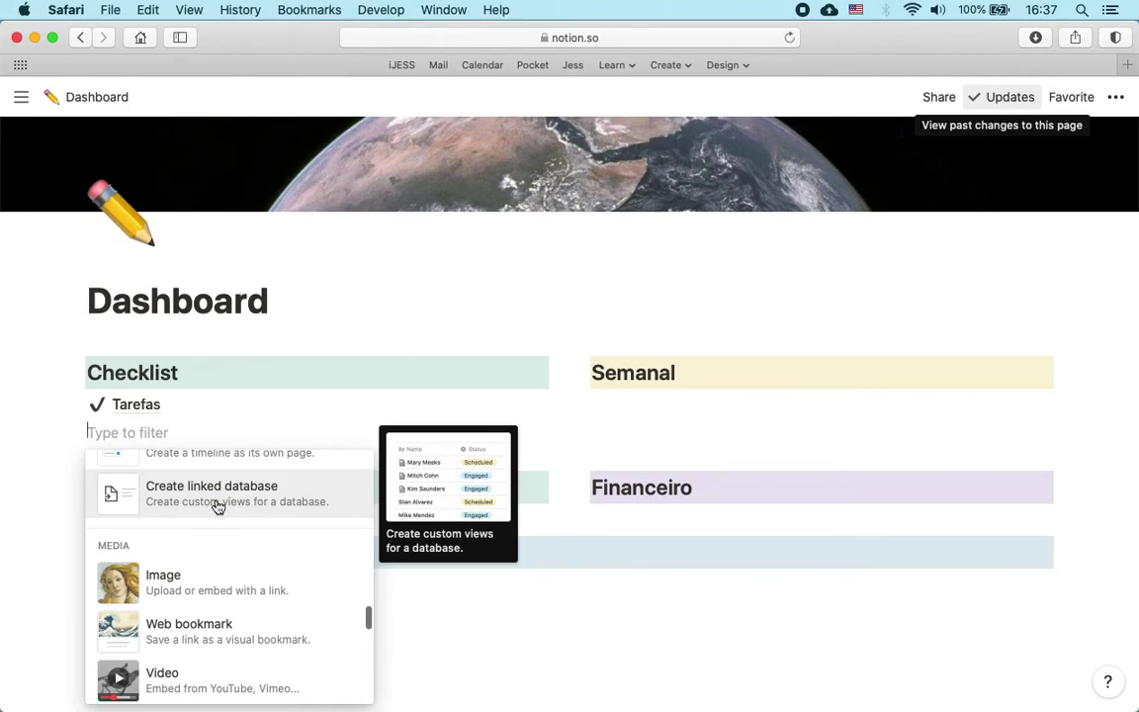
{"action": "left_click", "coordinate": [218, 506]}
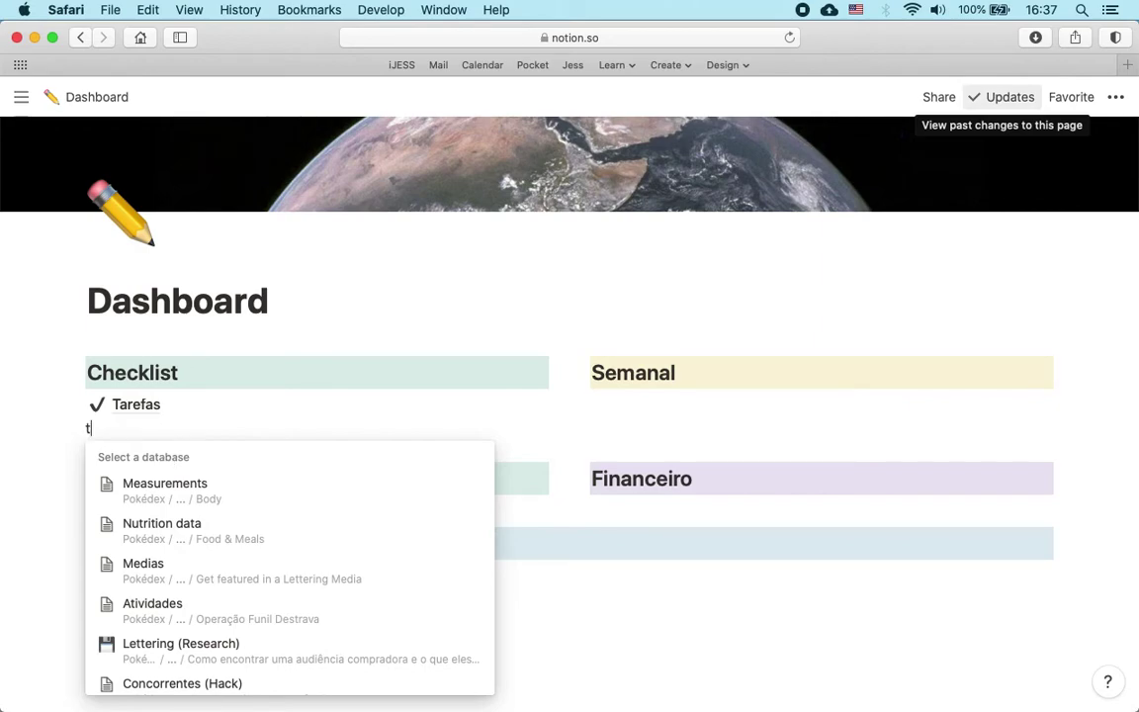
{"action": "type", "text": "tarefa"}
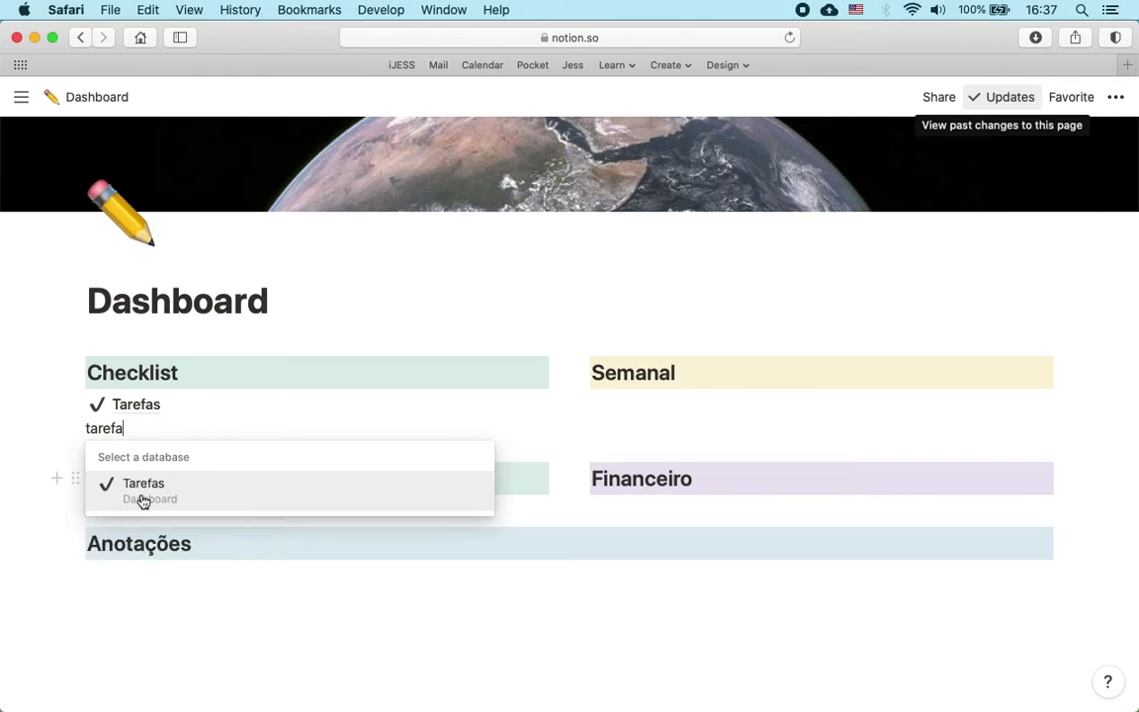
{"action": "left_click", "coordinate": [141, 490]}
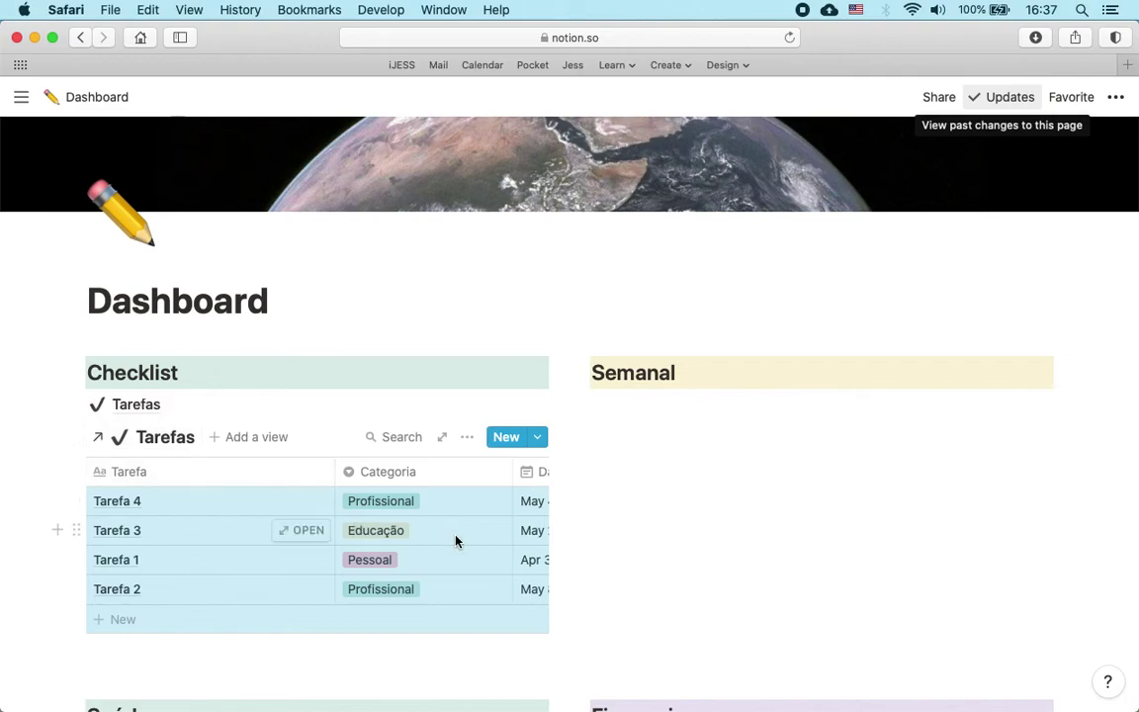
Step: Add a filter to the linked Tarefas table so that Data is Today
{"action": "scroll", "coordinate": [455, 539], "scroll_direction": "right", "scroll_amount": 5}
{"action": "scroll", "coordinate": [455, 539], "scroll_direction": "left", "scroll_amount": 5}
{"action": "left_click", "coordinate": [466, 437]}
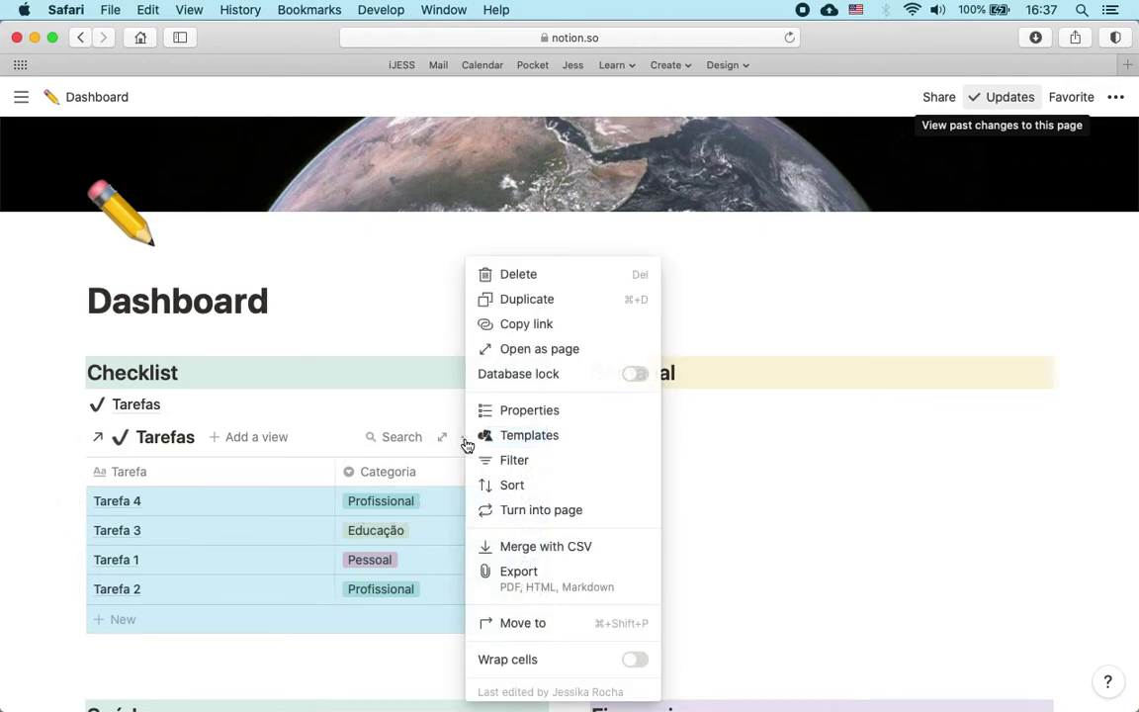
{"action": "left_click", "coordinate": [517, 461]}
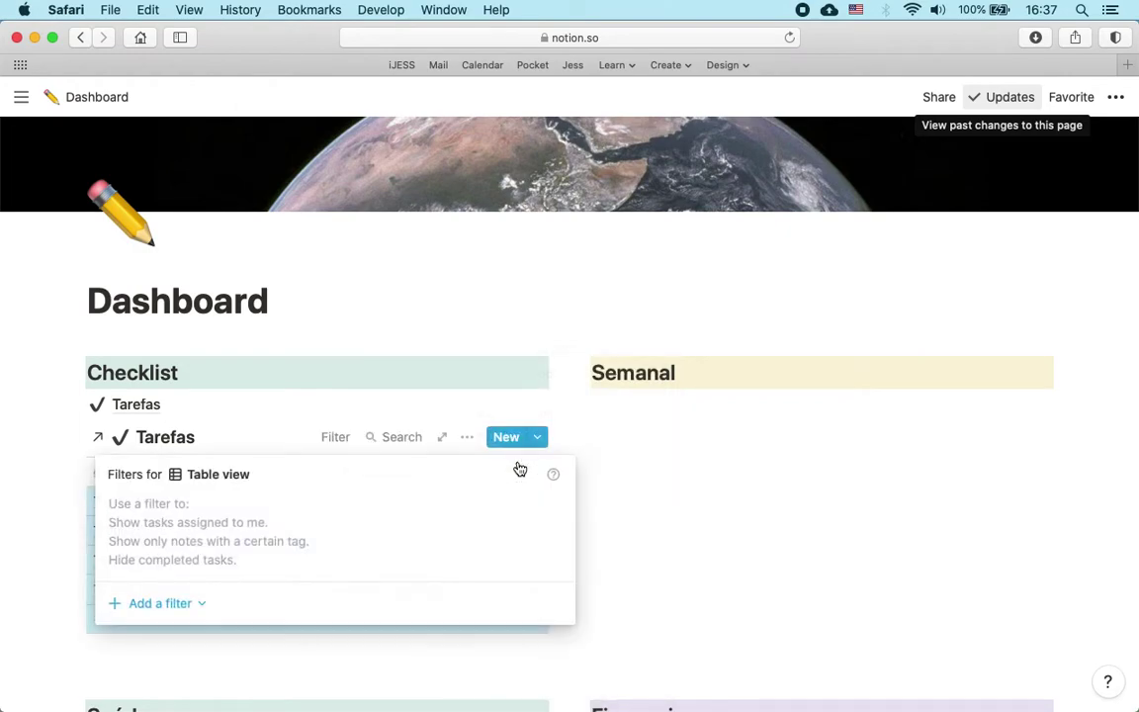
{"action": "left_click", "coordinate": [186, 605]}
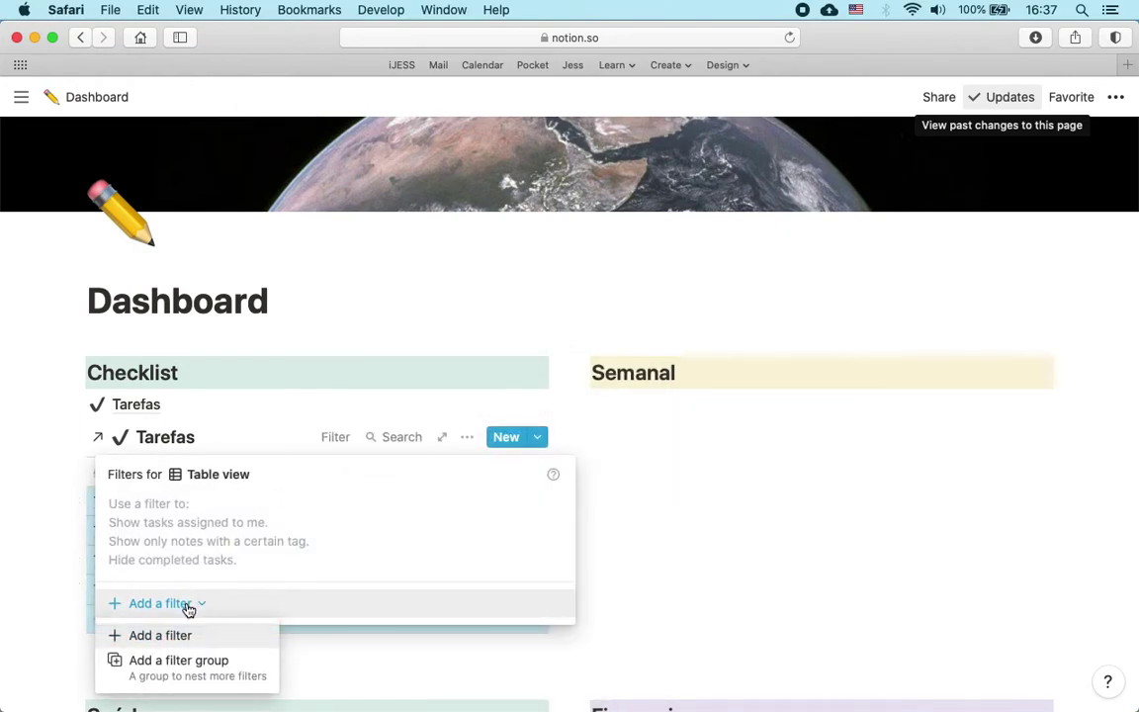
{"action": "left_click", "coordinate": [186, 644]}
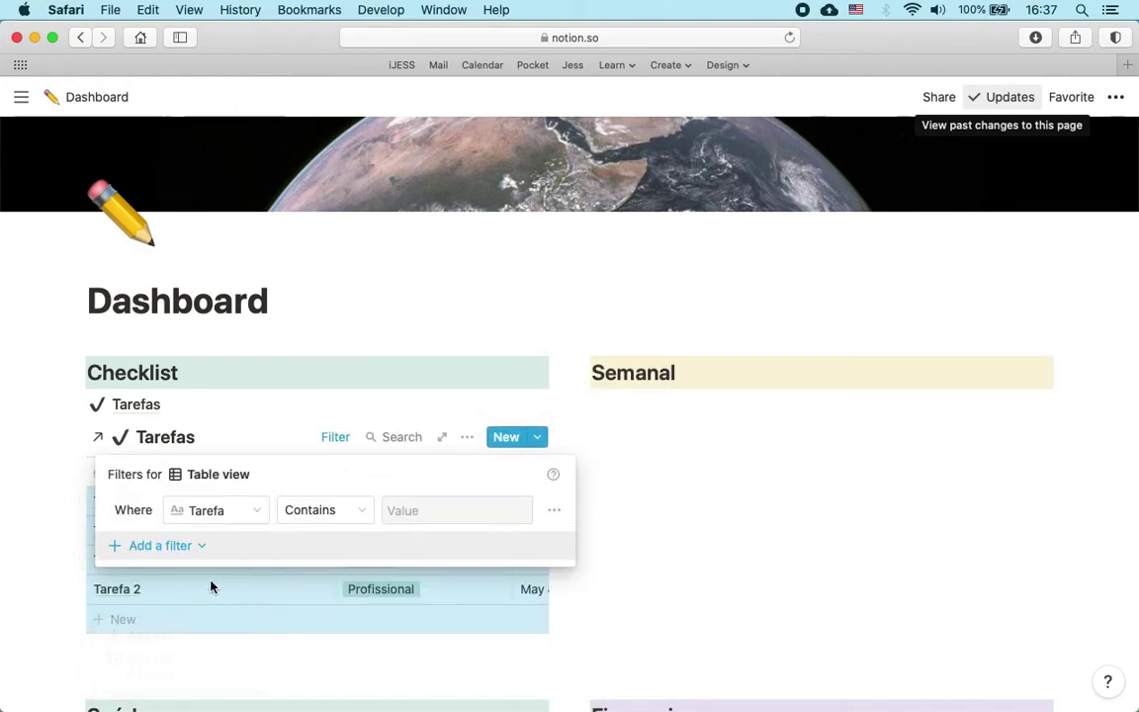
{"action": "left_click", "coordinate": [330, 514]}
{"action": "left_click", "coordinate": [260, 518]}
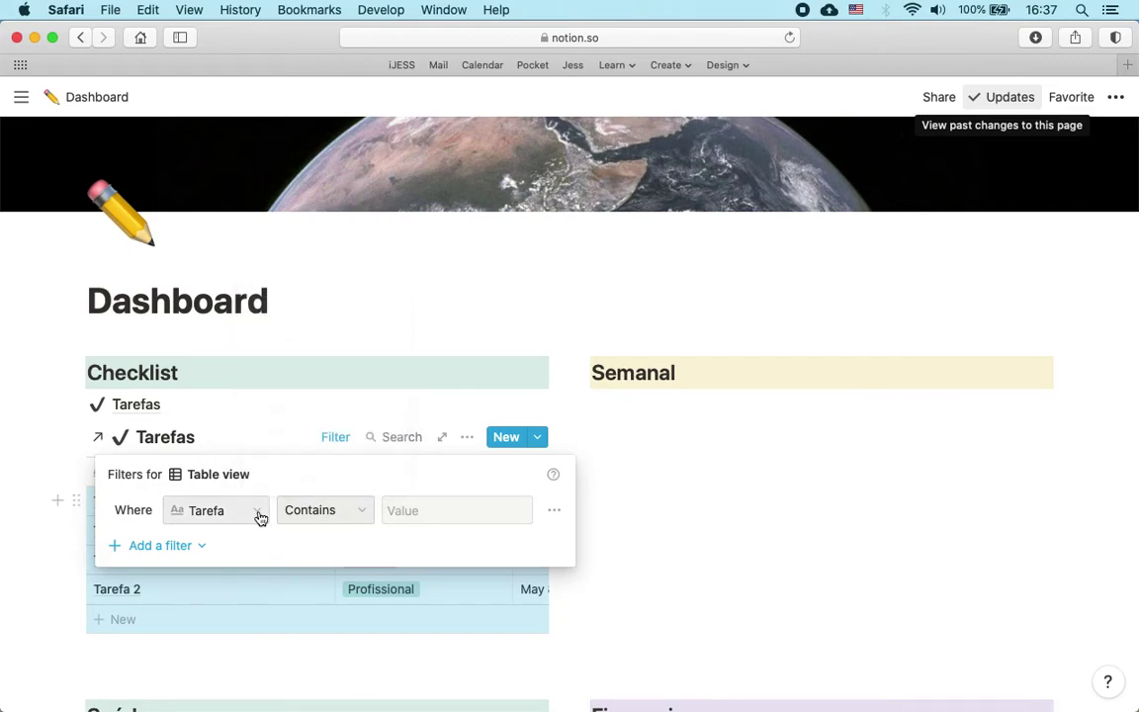
{"action": "left_click", "coordinate": [260, 518]}
{"action": "left_click", "coordinate": [180, 636]}
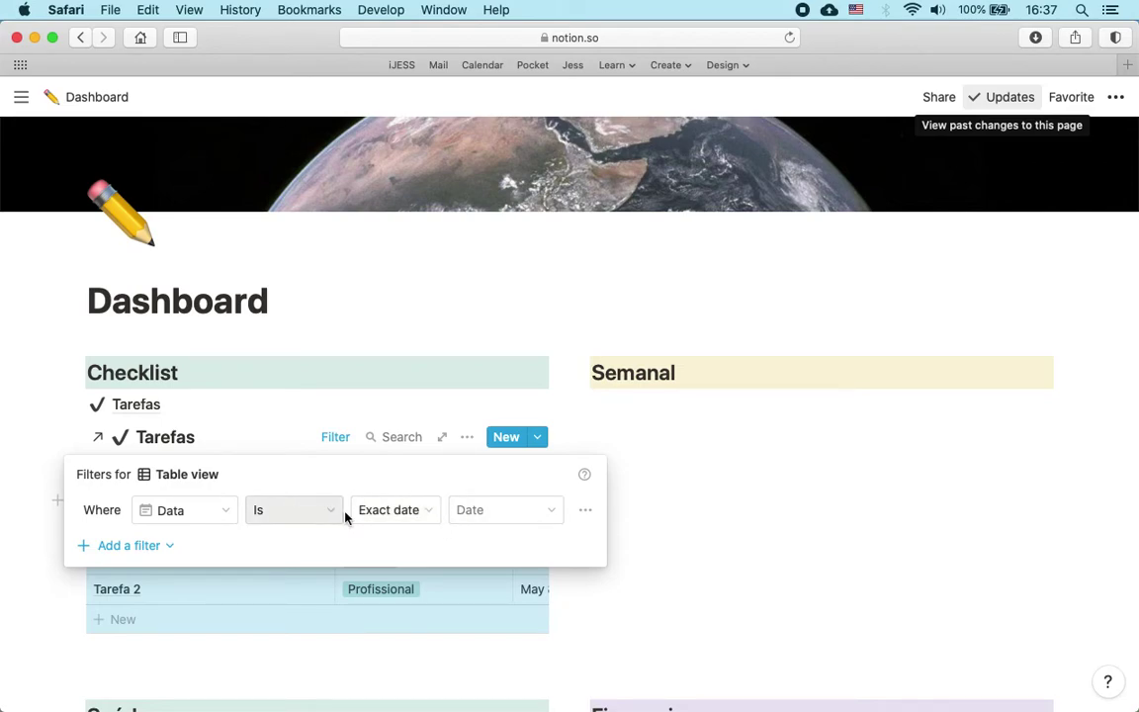
{"action": "left_click", "coordinate": [392, 512]}
{"action": "left_click", "coordinate": [363, 306]}
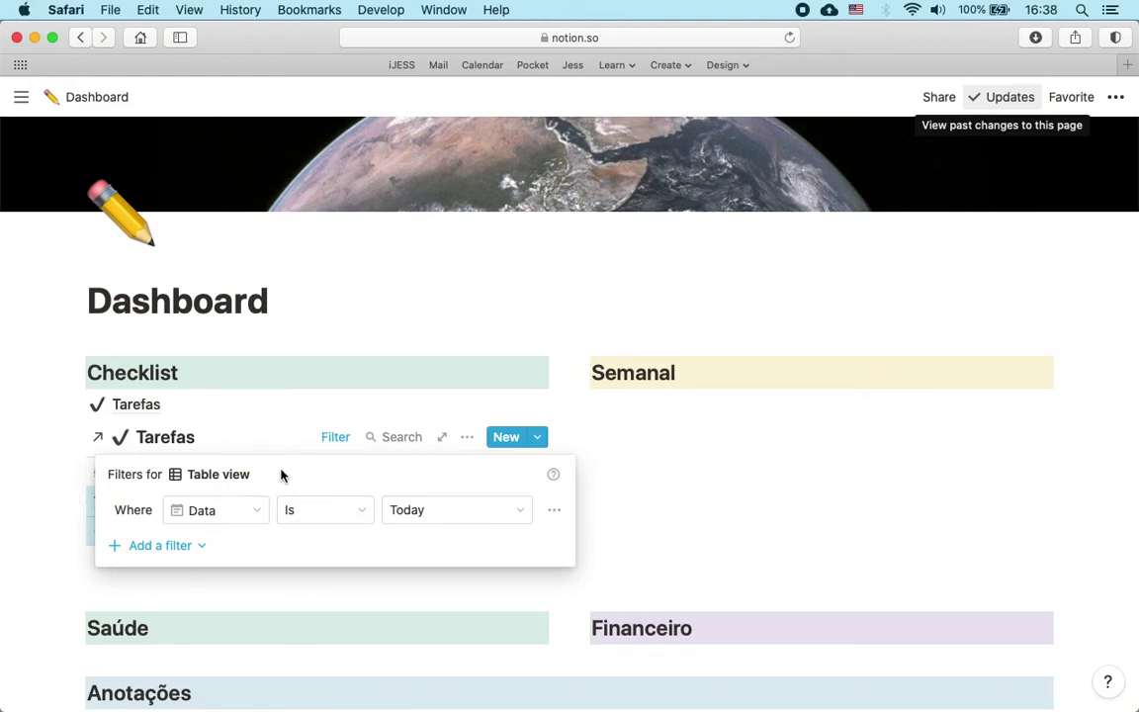
Step: Change the Data filter's condition to Is on or before and close the filter settings
{"action": "left_click", "coordinate": [329, 511]}
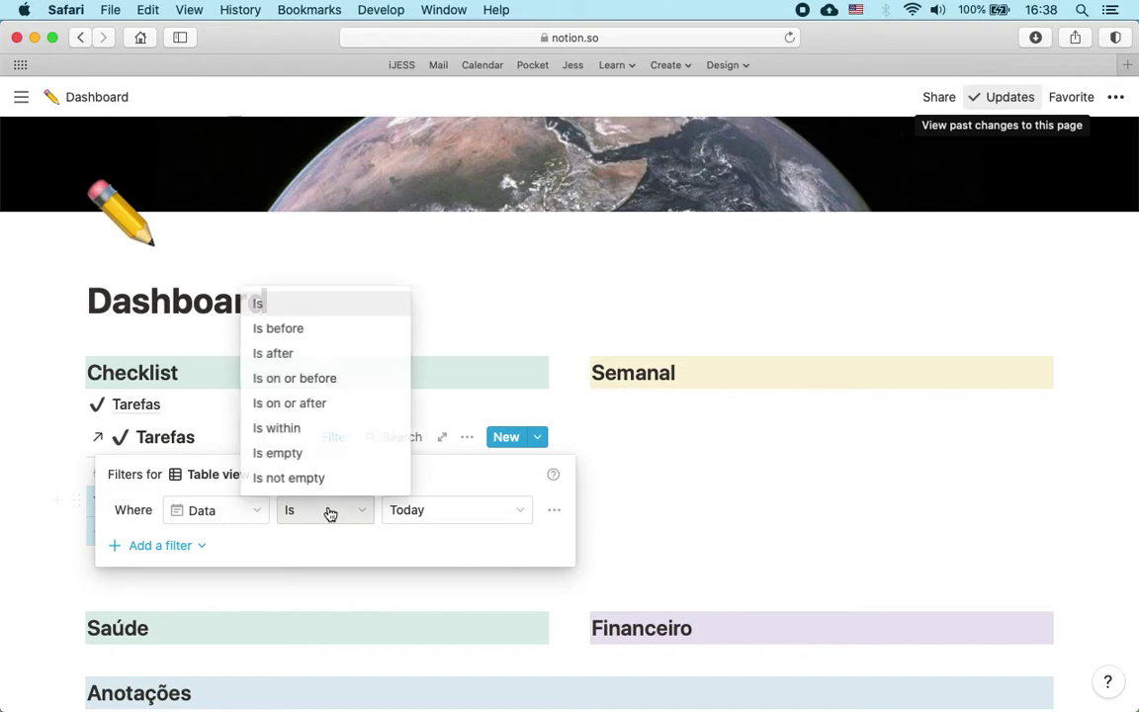
{"action": "left_click", "coordinate": [323, 386]}
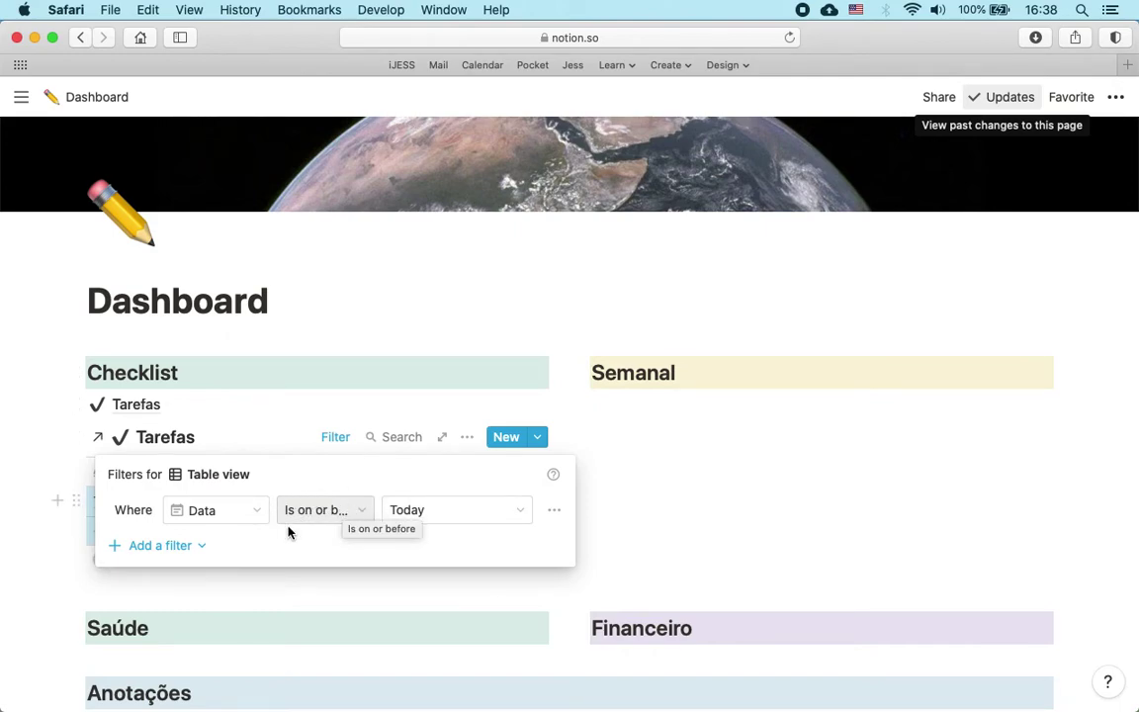
{"action": "left_click", "coordinate": [246, 427]}
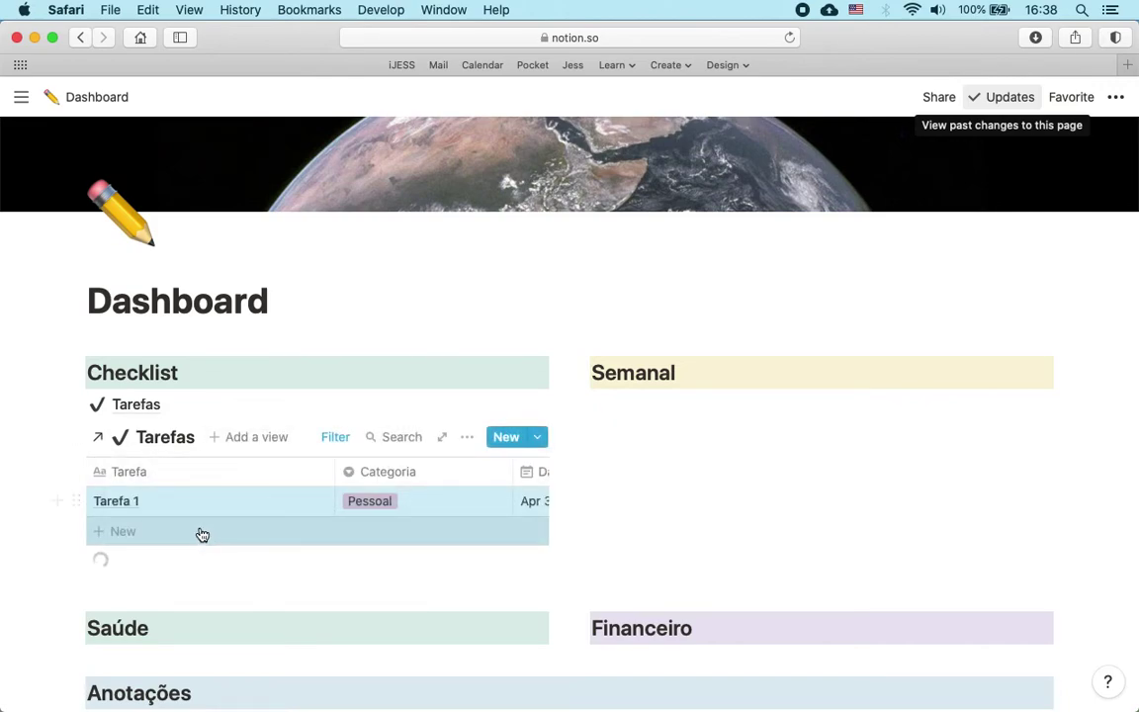
Step: Move the Ok column in front of the Tarefa column in the linked table and narrow it
{"action": "scroll", "coordinate": [165, 504], "scroll_direction": "right", "scroll_amount": 5}
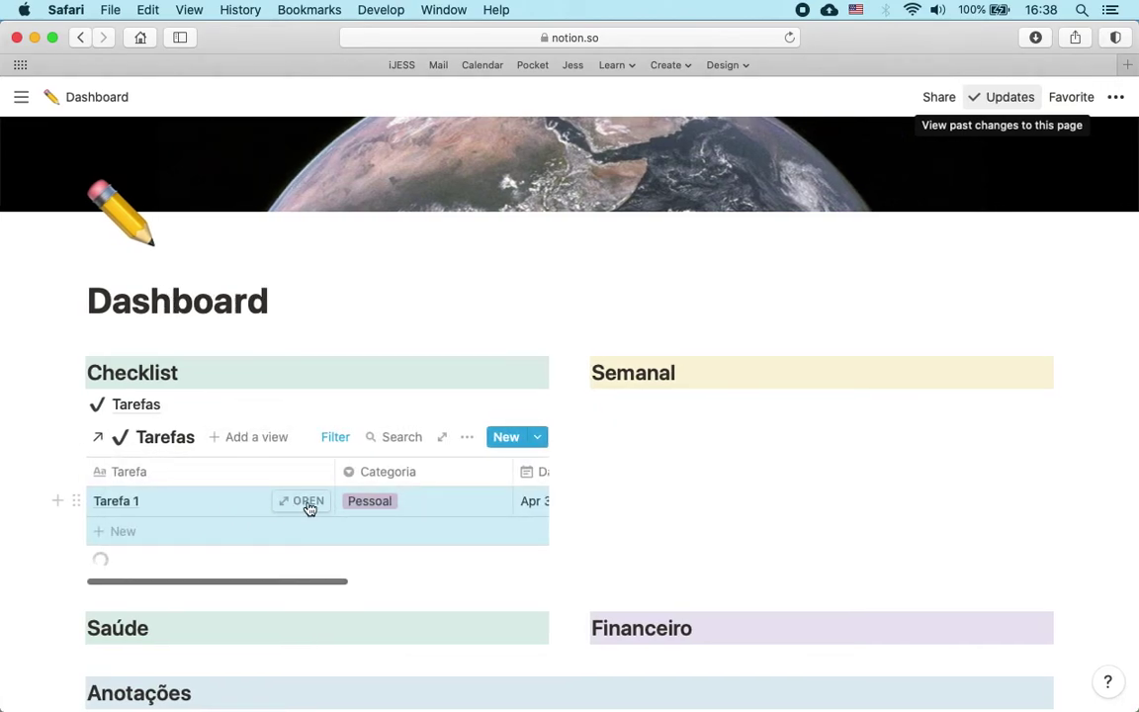
{"action": "left_click_drag", "start_coordinate": [458, 480], "coordinate": [94, 476]}
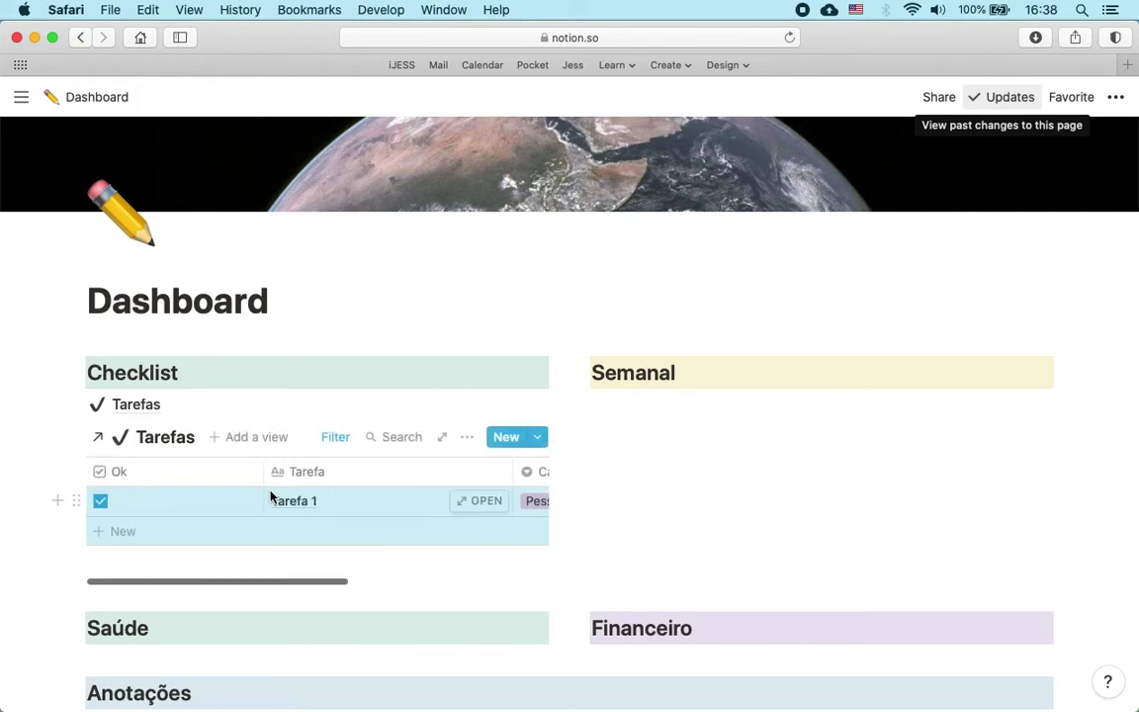
{"action": "left_click_drag", "start_coordinate": [265, 466], "coordinate": [114, 471]}
{"action": "scroll", "coordinate": [495, 478], "scroll_direction": "right", "scroll_amount": 2}
{"action": "scroll", "coordinate": [498, 478], "scroll_direction": "left", "scroll_amount": 2}
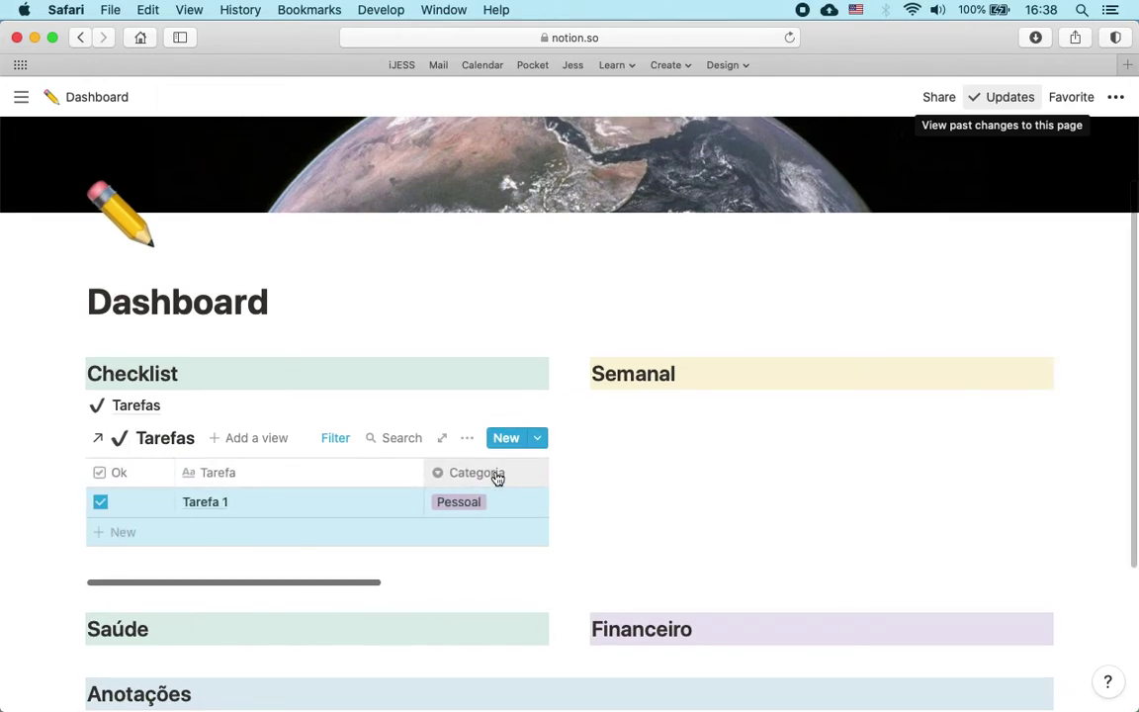
Step: Add a second filter to the linked Tarefas table requiring Ok to be unchecked
{"action": "left_click", "coordinate": [336, 438]}
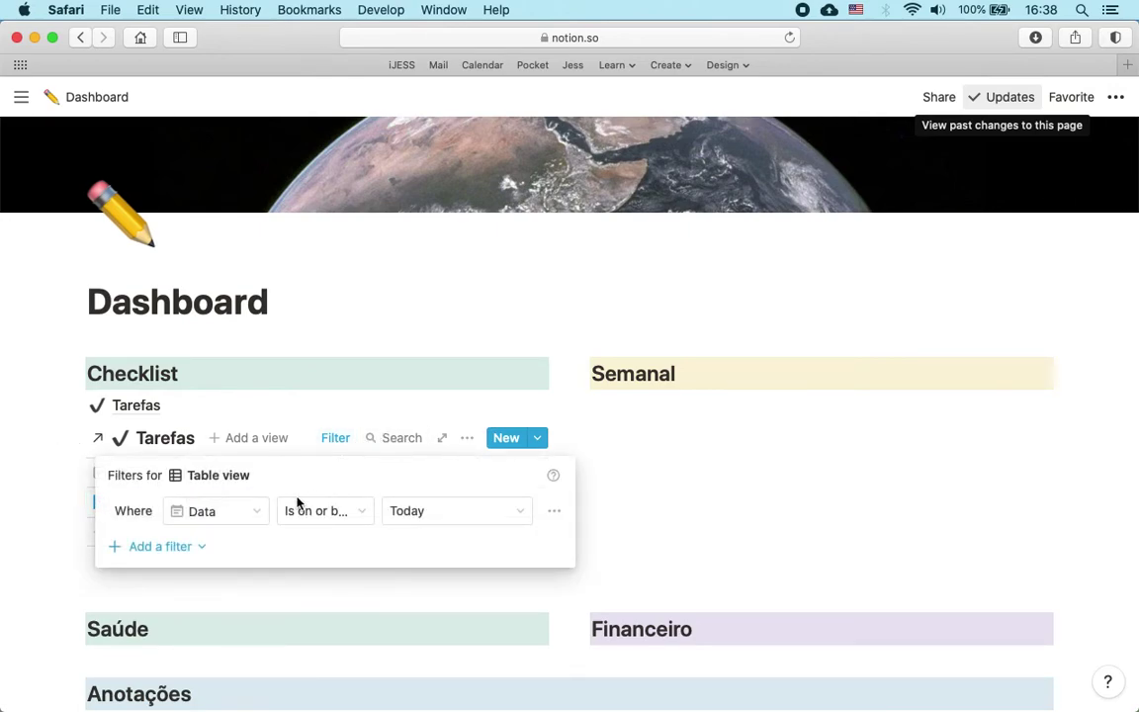
{"action": "left_click", "coordinate": [153, 549]}
{"action": "left_click", "coordinate": [152, 581]}
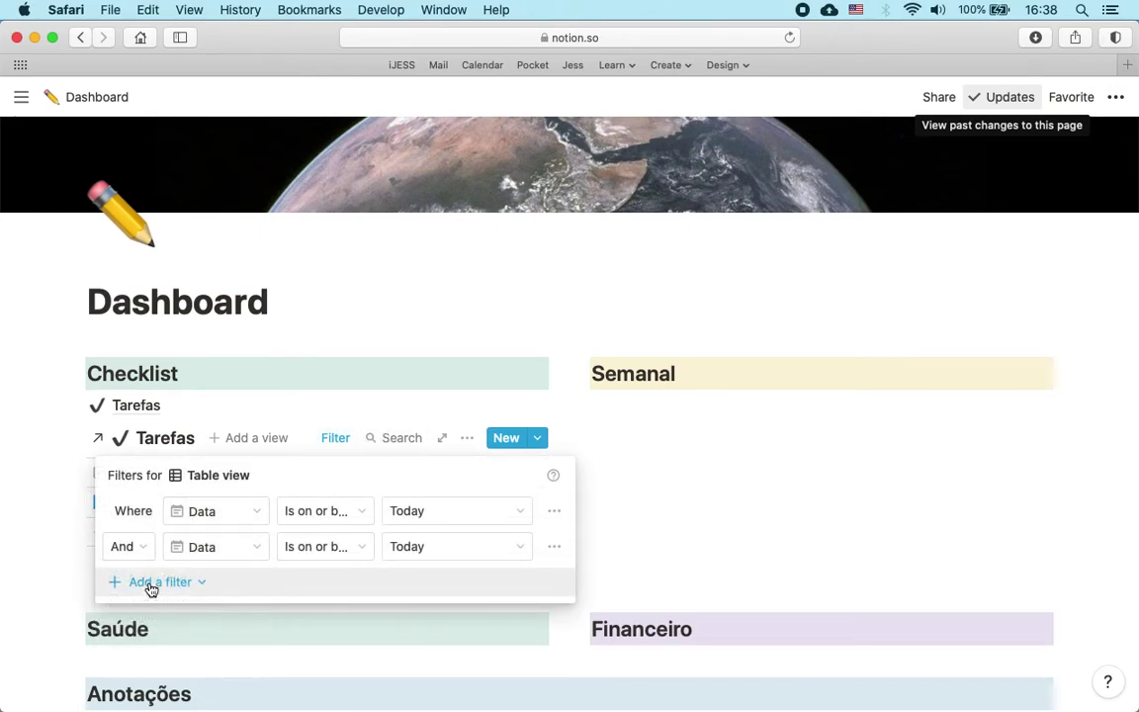
{"action": "left_click", "coordinate": [220, 554]}
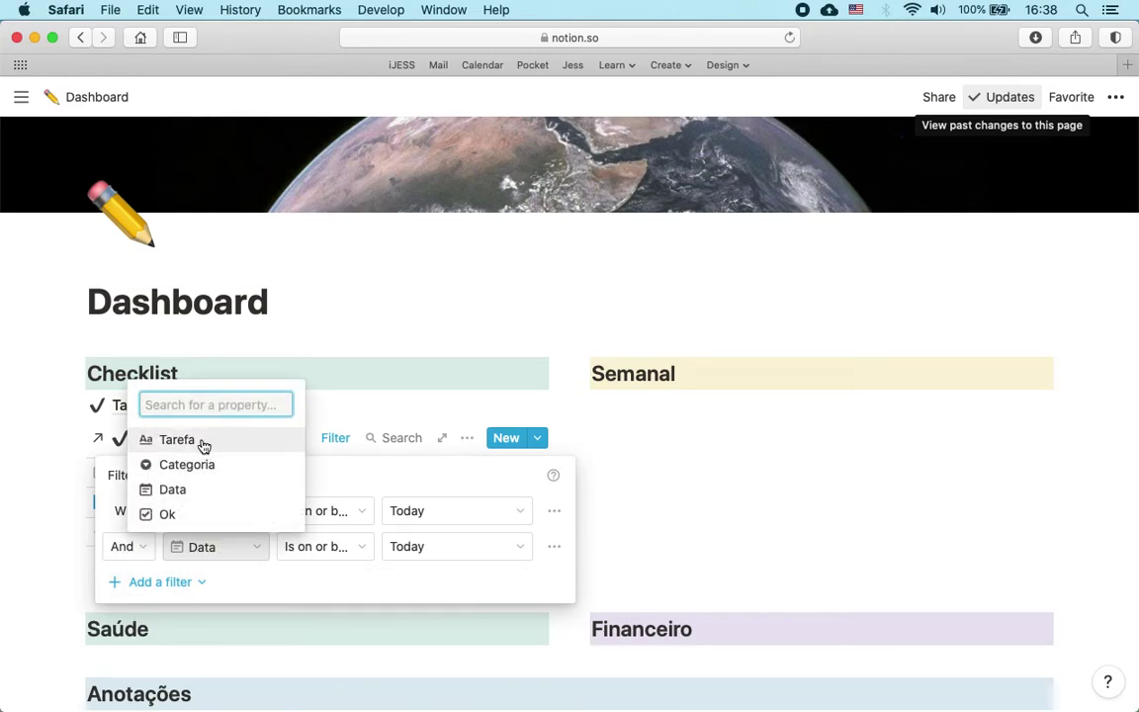
{"action": "left_click", "coordinate": [193, 516]}
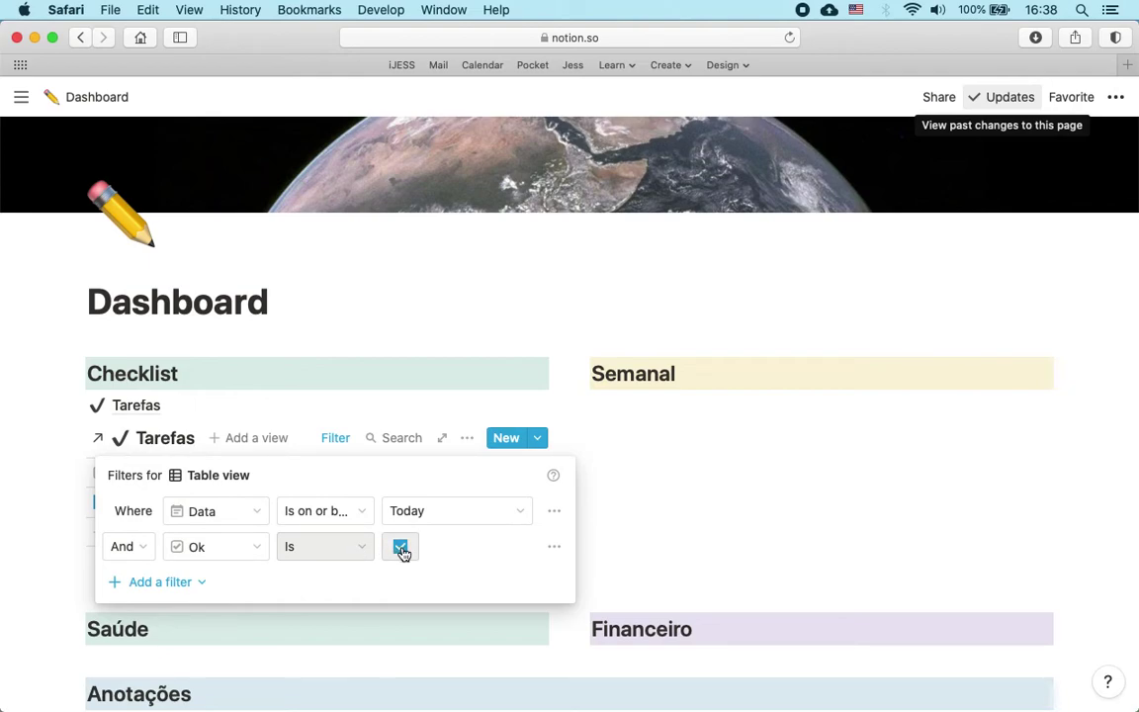
{"action": "left_click", "coordinate": [401, 548]}
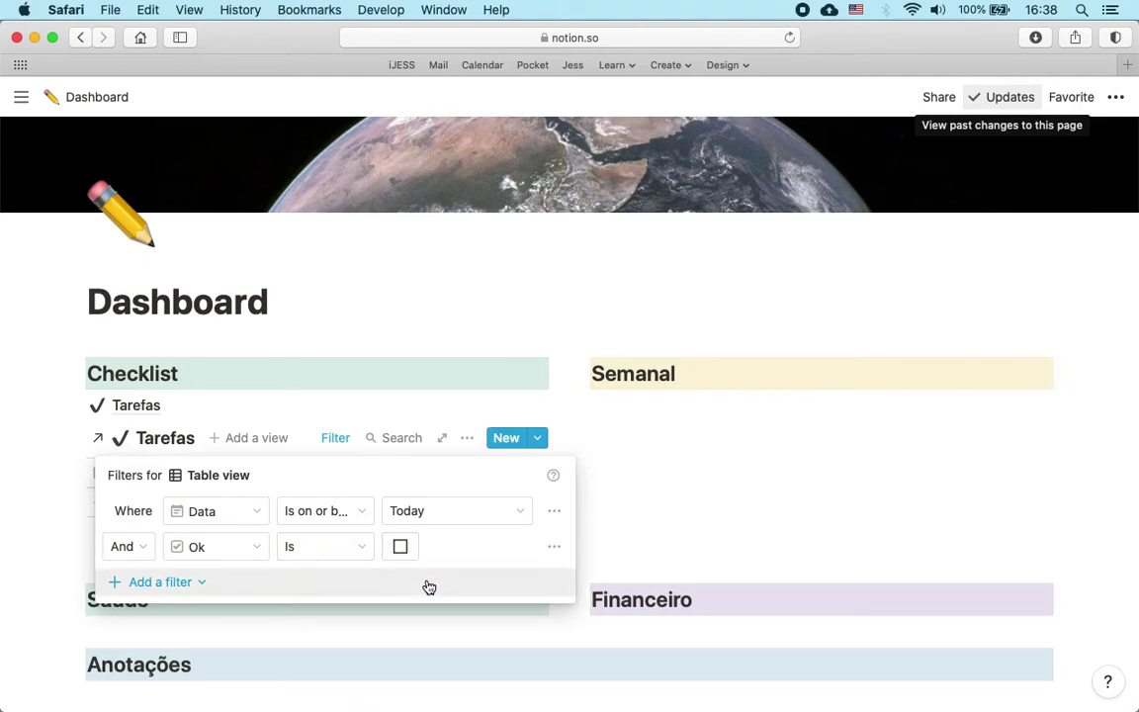
{"action": "left_click", "coordinate": [625, 514]}
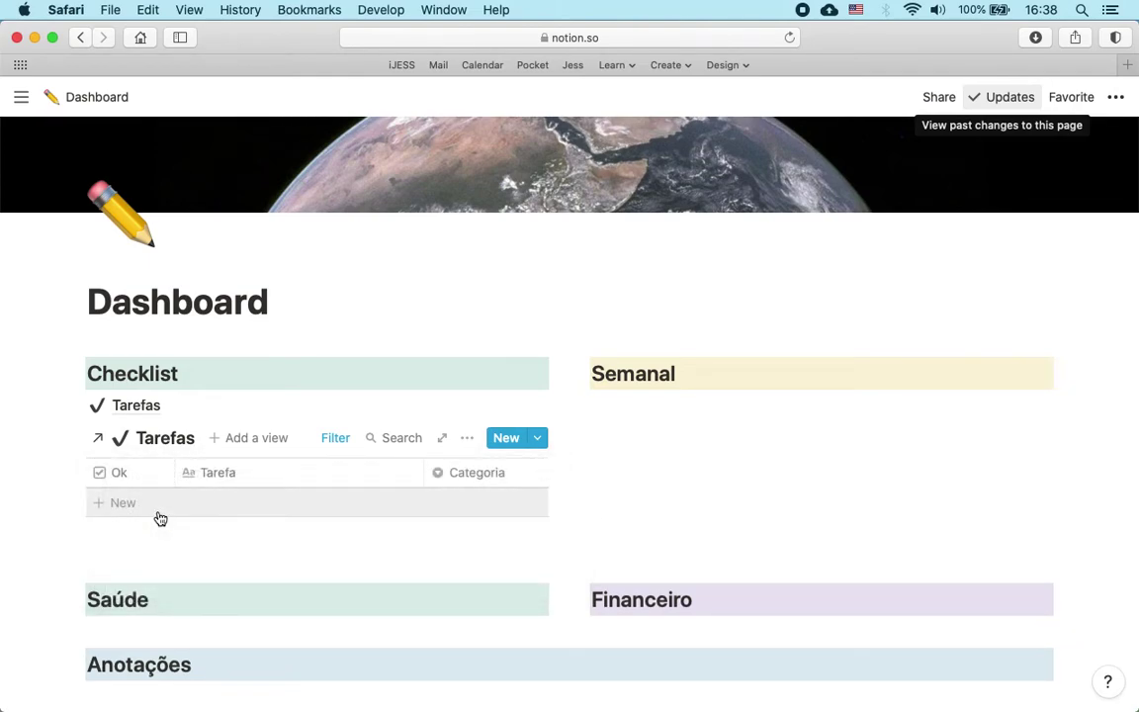
Step: Open the full Tarefas database, display its Todas view, and return to the Fazer view
{"action": "left_click", "coordinate": [137, 406]}
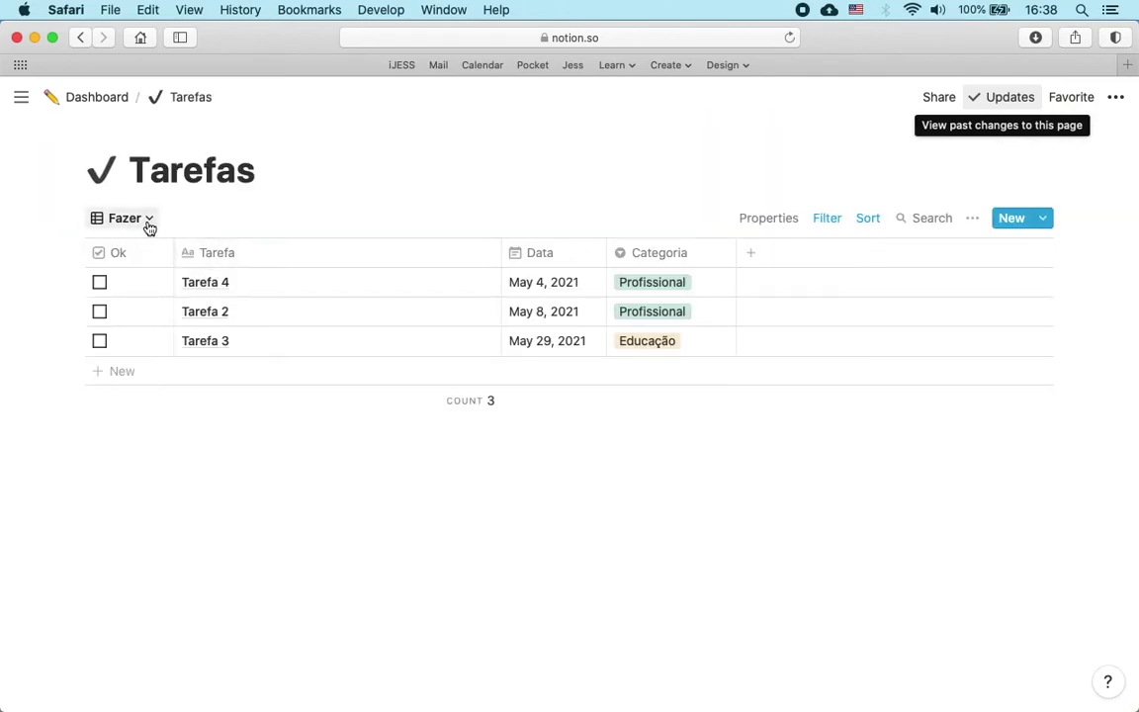
{"action": "left_click", "coordinate": [148, 220]}
{"action": "left_click", "coordinate": [87, 312]}
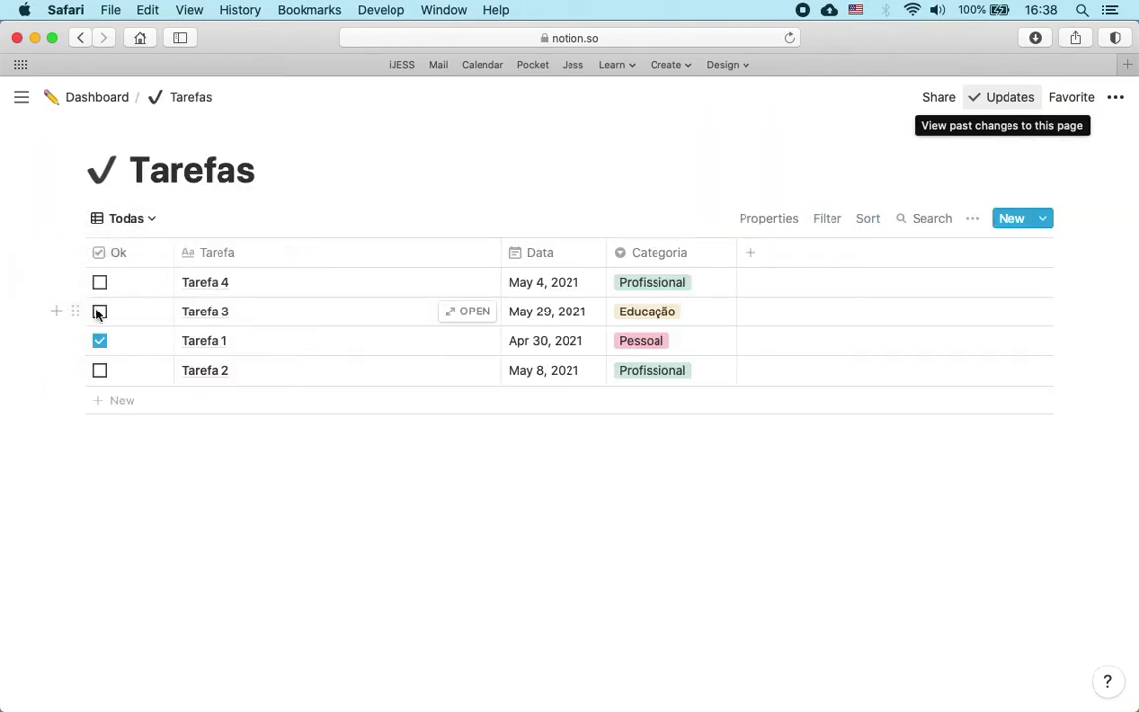
{"action": "left_click", "coordinate": [128, 219]}
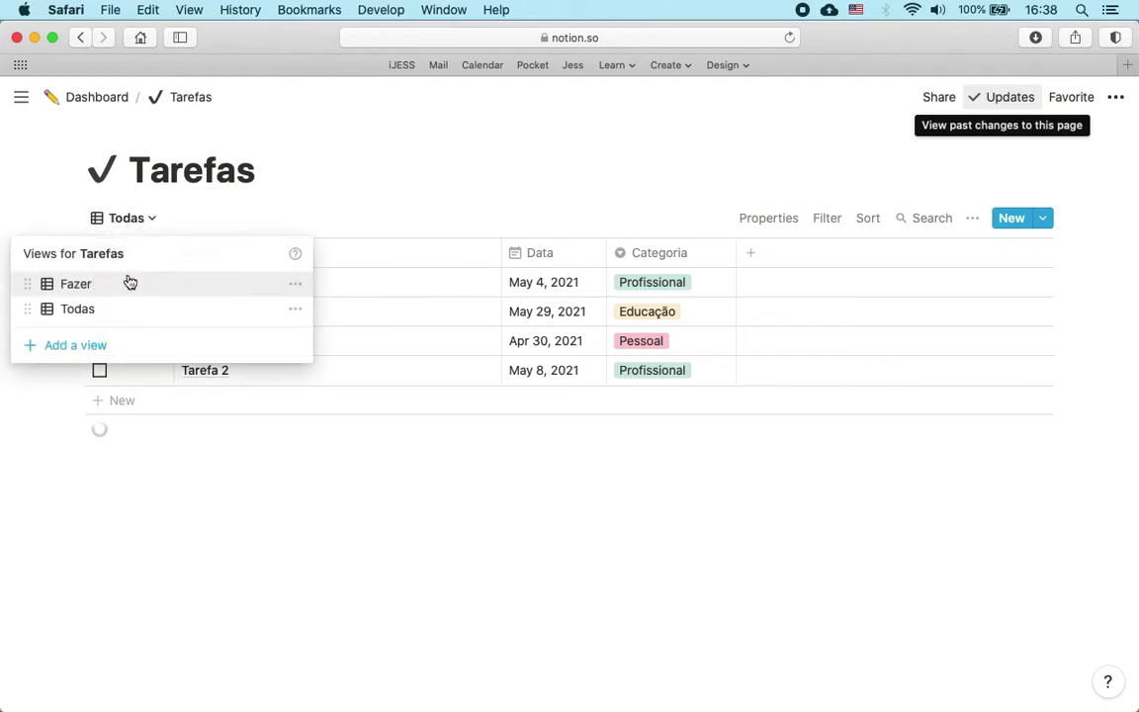
{"action": "left_click", "coordinate": [115, 286]}
Step: Add a task named Tarefa 5 to the Fazer view, dated Apr 30, 2021, with category Pessoal
{"action": "left_click", "coordinate": [224, 368]}
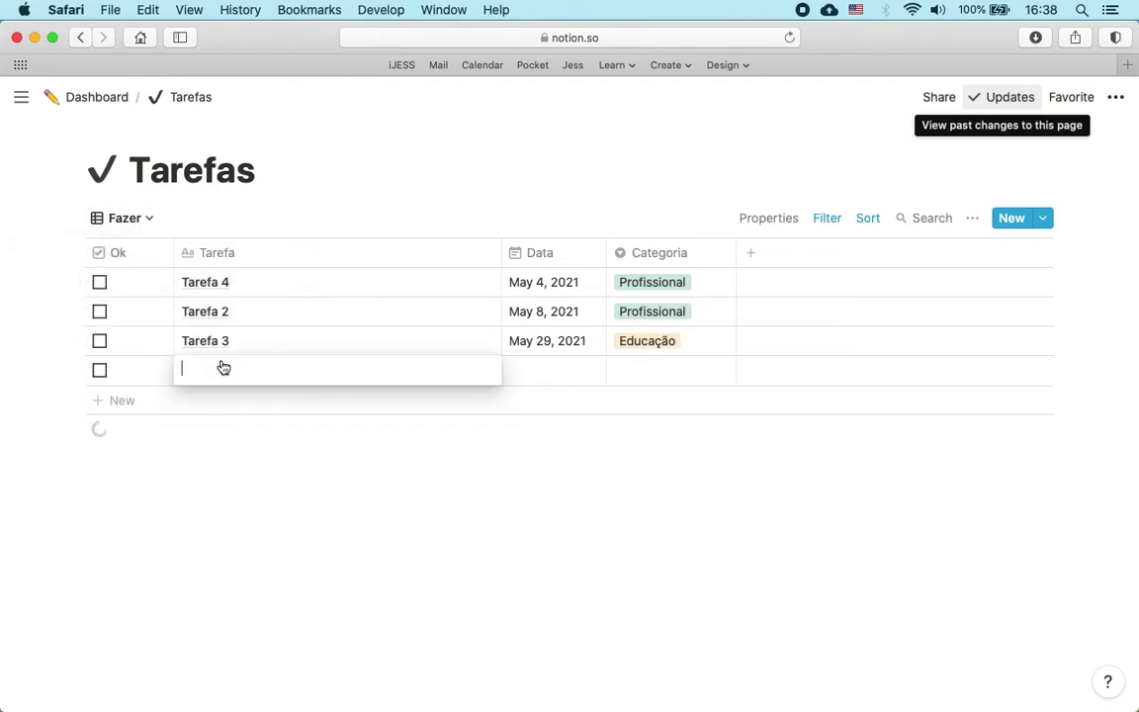
{"action": "type", "text": "Taref"}
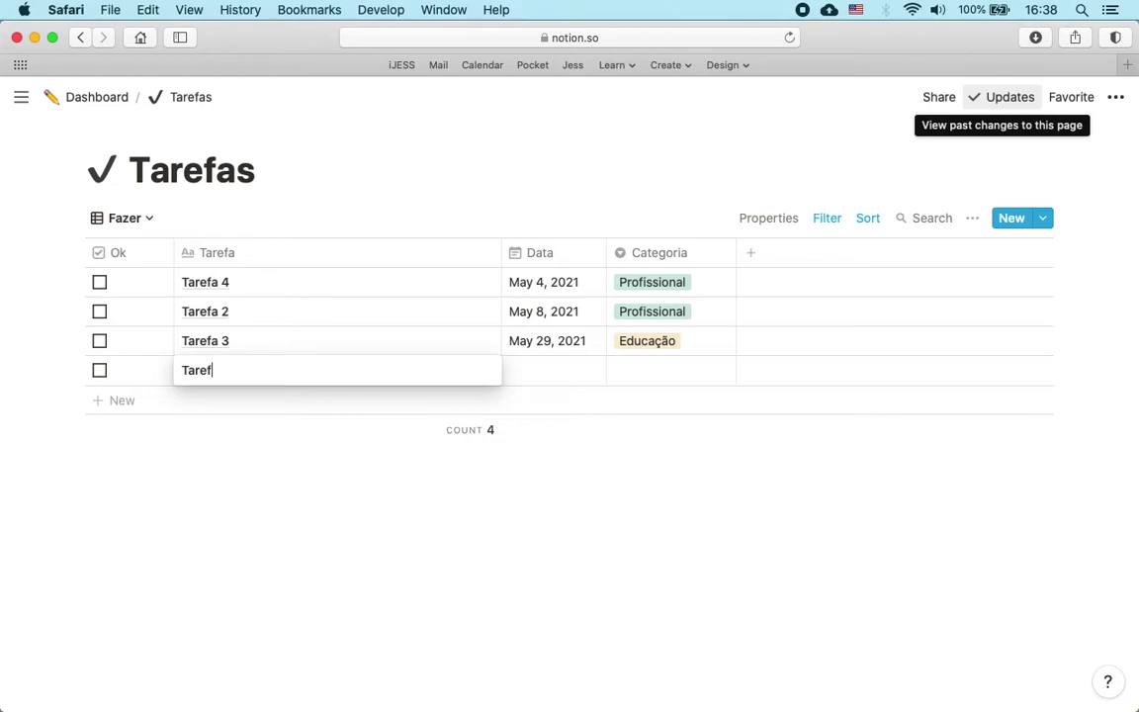
{"action": "key", "text": "Tab"}
{"action": "key", "text": "Return"}
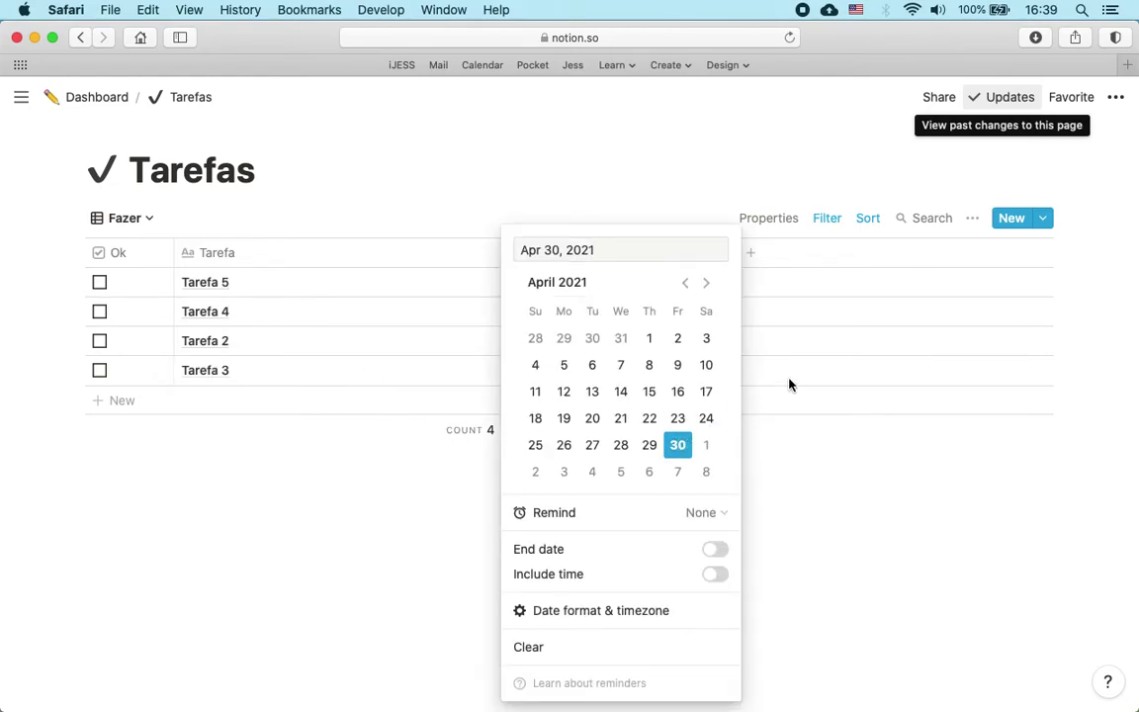
{"action": "key", "text": "Escape"}
{"action": "left_click", "coordinate": [653, 283]}
{"action": "left_click", "coordinate": [655, 339]}
Step: Add a task named Tarefa 6, dated Apr 28, 2021, with category Educação, keeping the table's sorting
{"action": "left_click", "coordinate": [58, 284]}
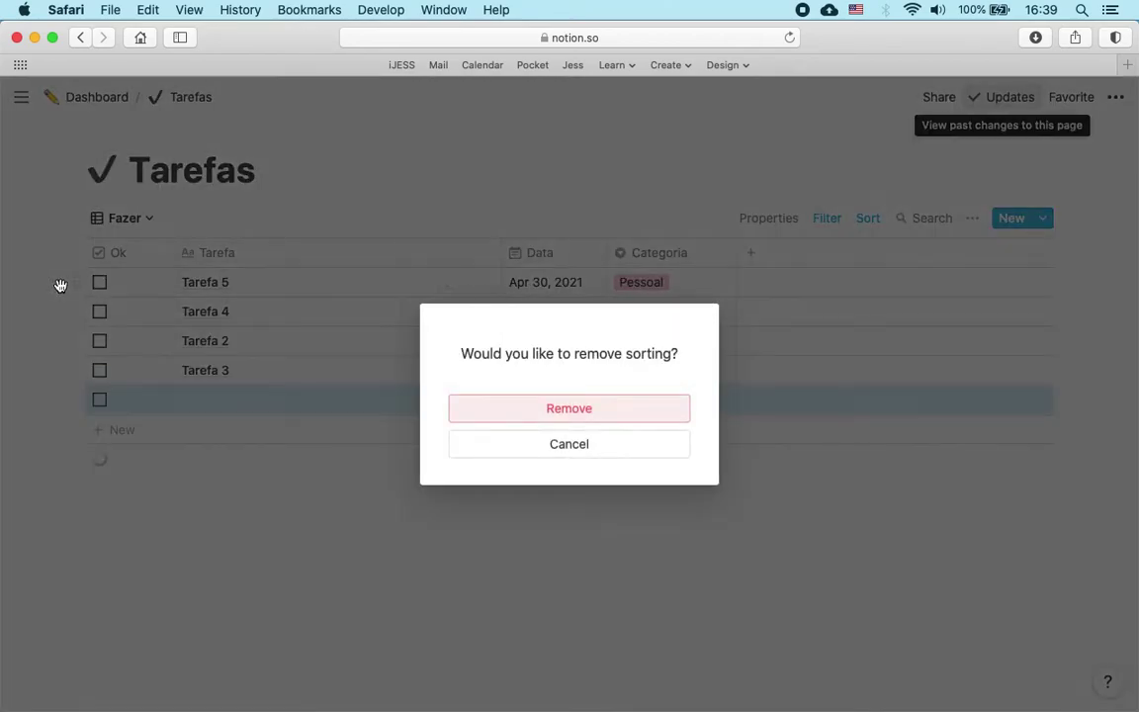
{"action": "left_click", "coordinate": [494, 443]}
{"action": "left_click", "coordinate": [268, 398]}
{"action": "type", "text": "Tarefa 6"}
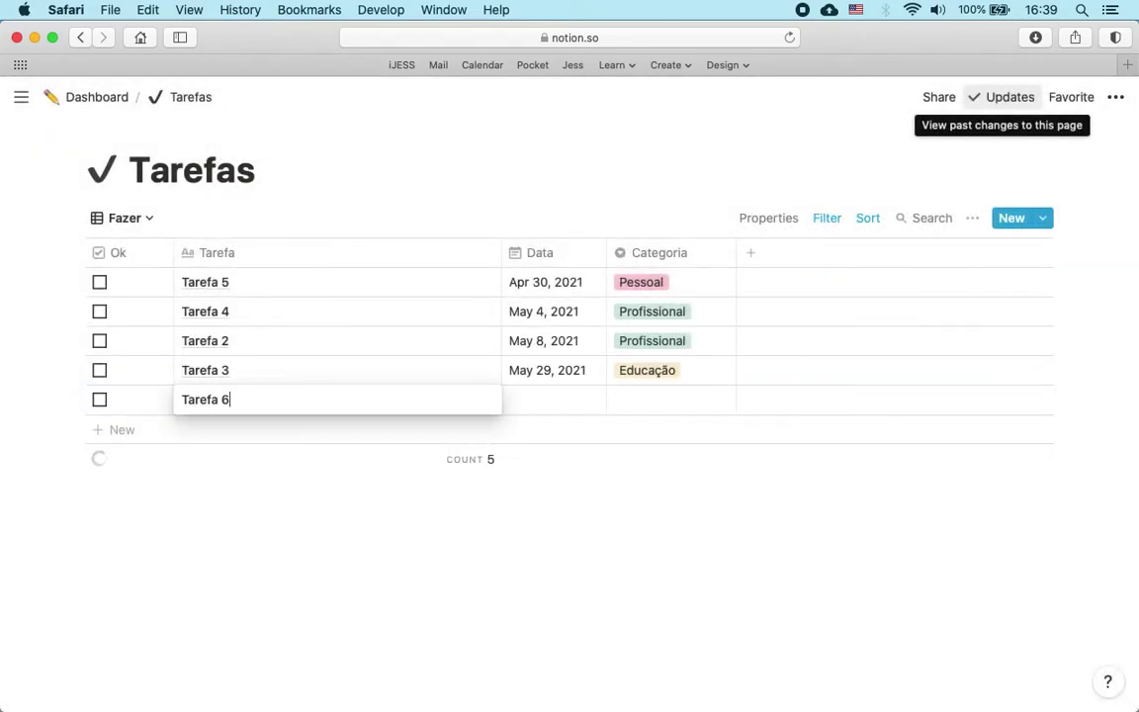
{"action": "key", "text": "Tab"}
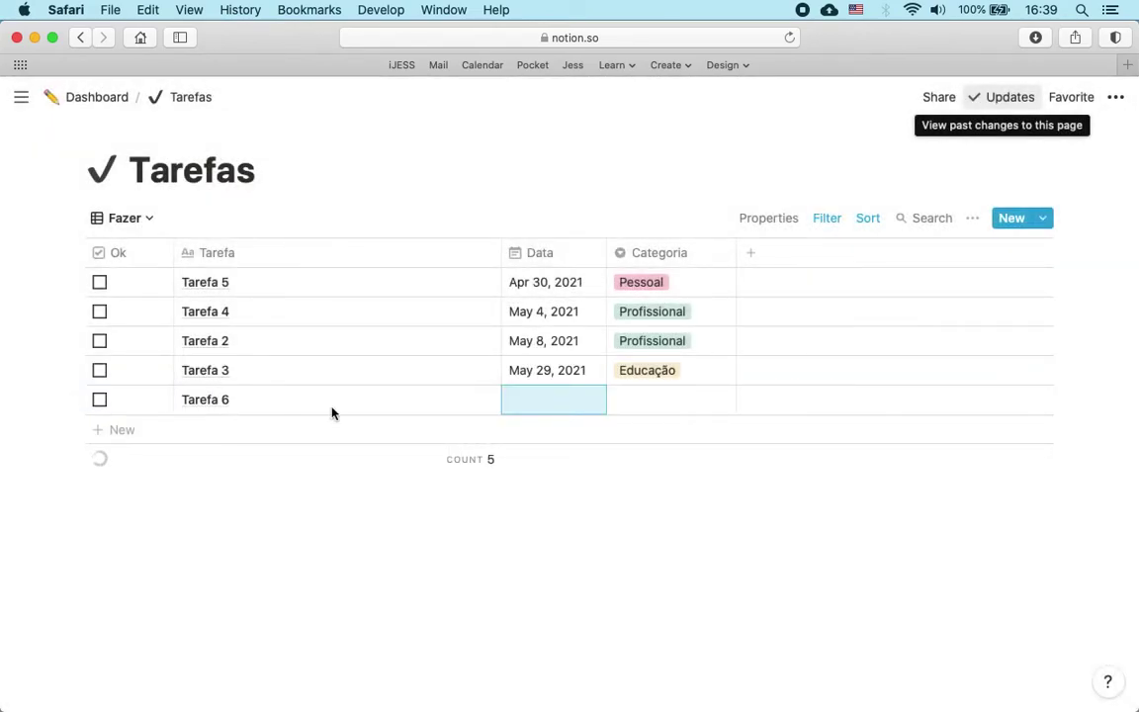
{"action": "left_click", "coordinate": [551, 400]}
{"action": "left_click", "coordinate": [621, 445]}
{"action": "left_click", "coordinate": [781, 411]}
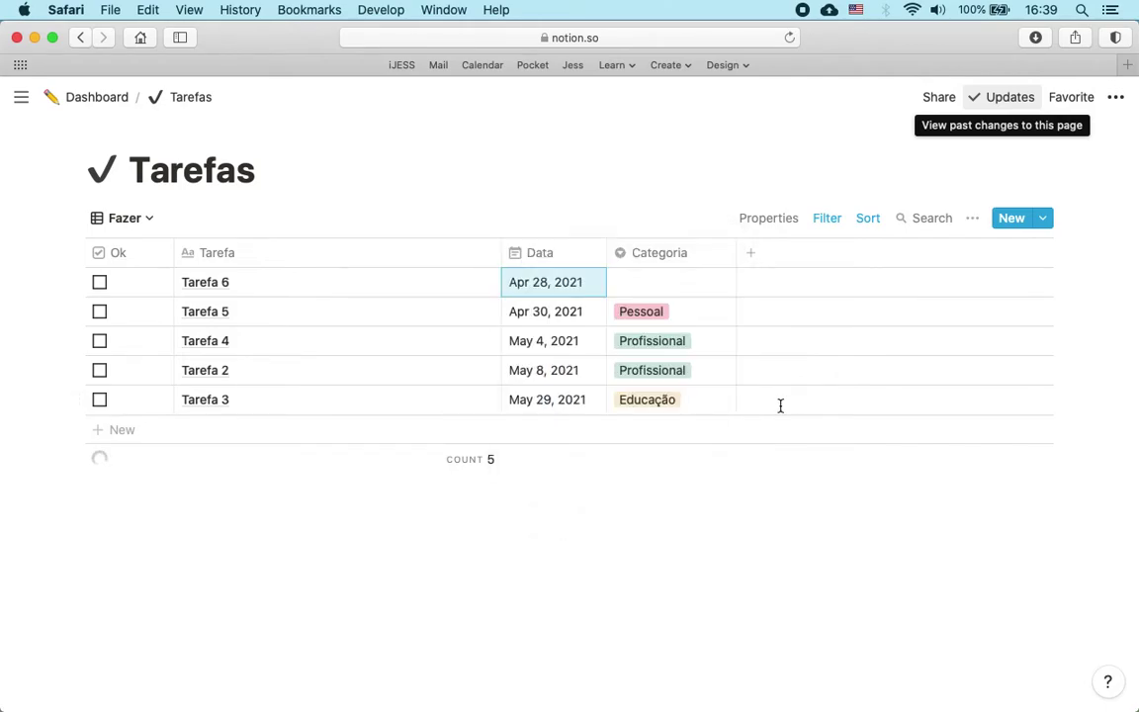
{"action": "left_click", "coordinate": [671, 283]}
{"action": "left_click", "coordinate": [677, 397]}
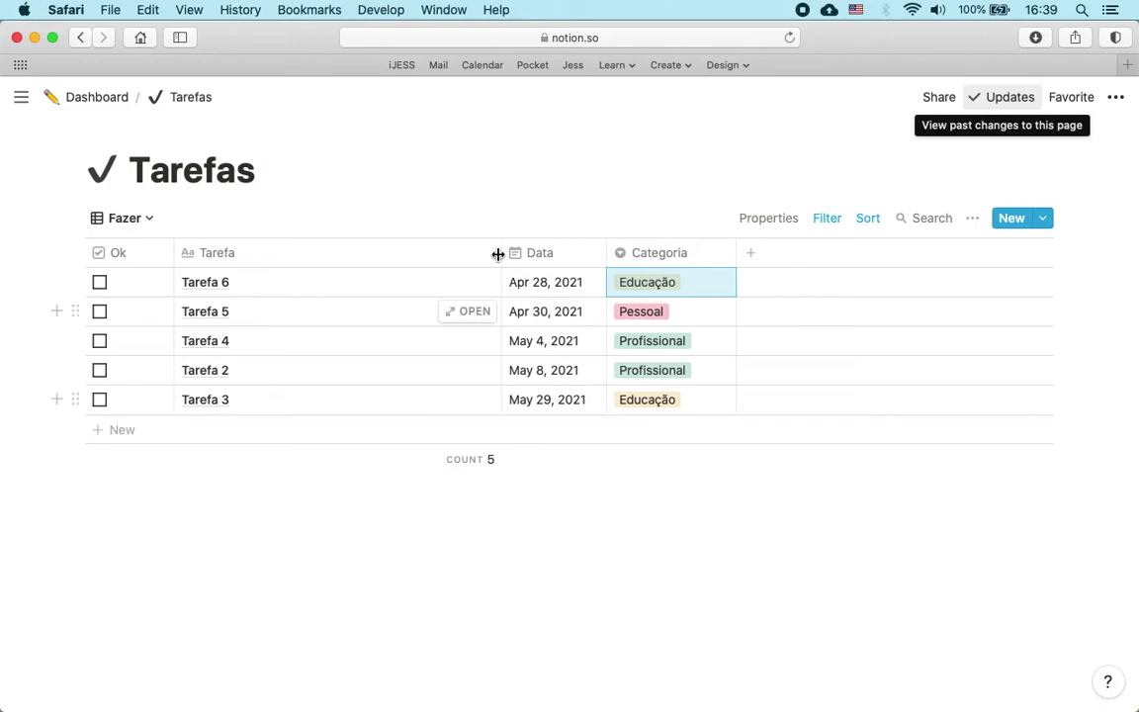
Step: Narrow the Tarefa column in the Fazer view and return to the Dashboard page
{"action": "left_click_drag", "start_coordinate": [501, 250], "coordinate": [397, 249]}
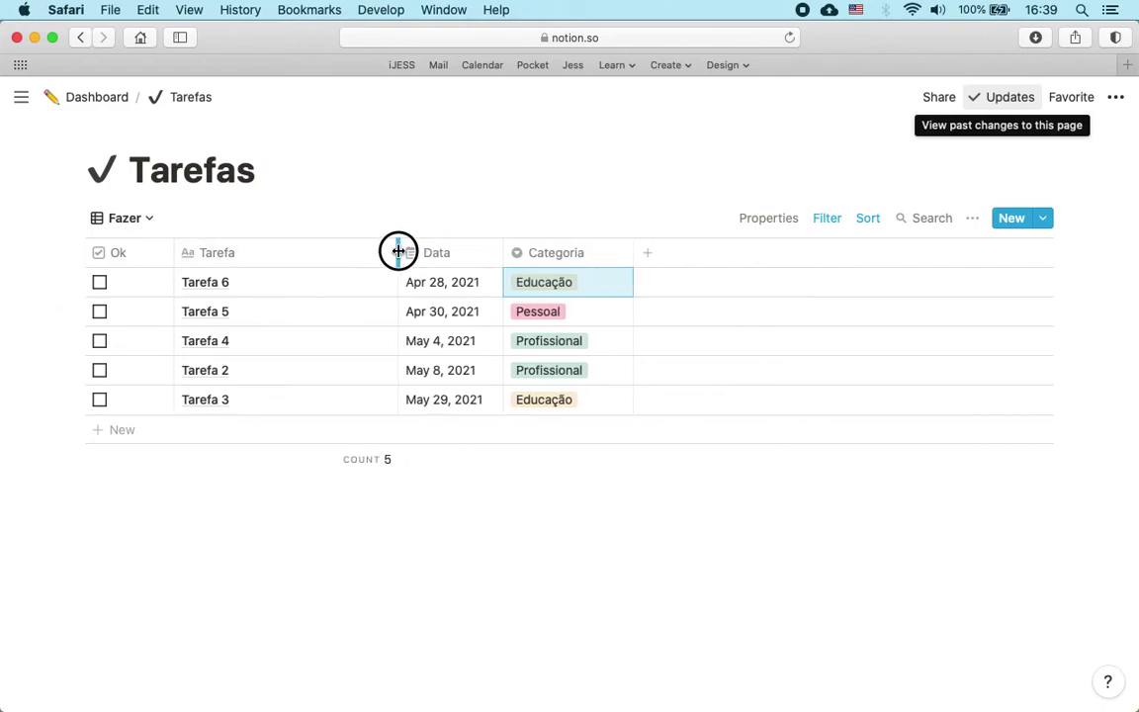
{"action": "left_click", "coordinate": [97, 97]}
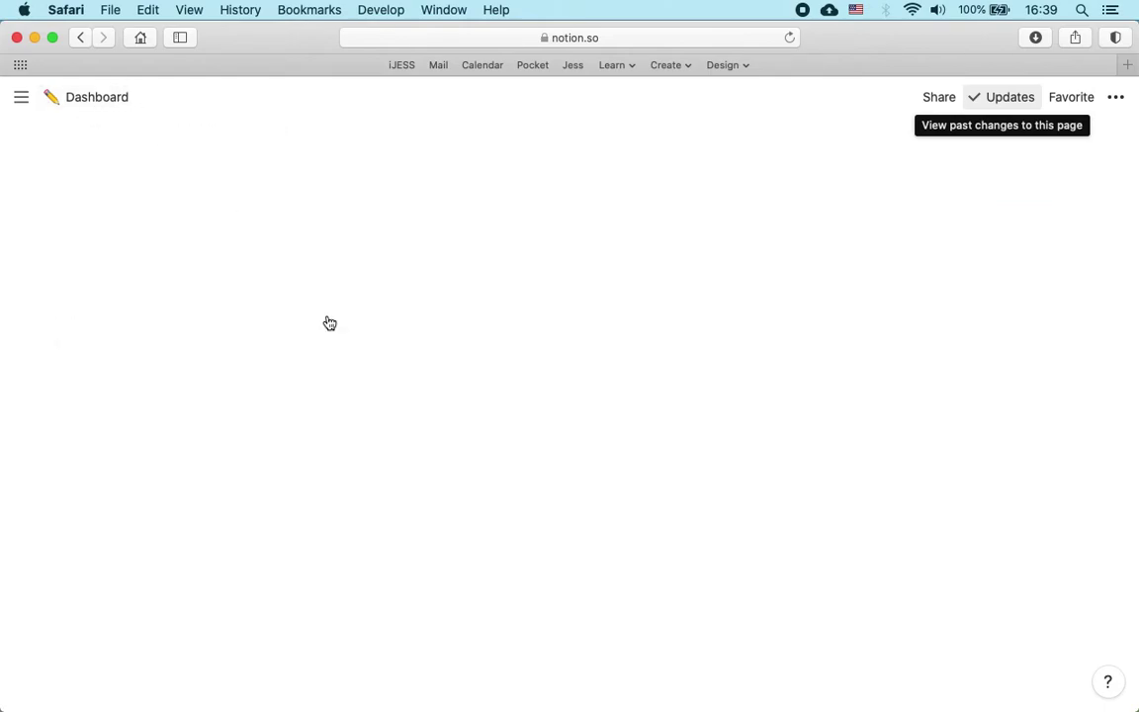
Step: Examine the rows and all columns of the linked Tarefas table under Checklist
{"action": "scroll", "coordinate": [371, 379], "scroll_direction": "down", "scroll_amount": 4}
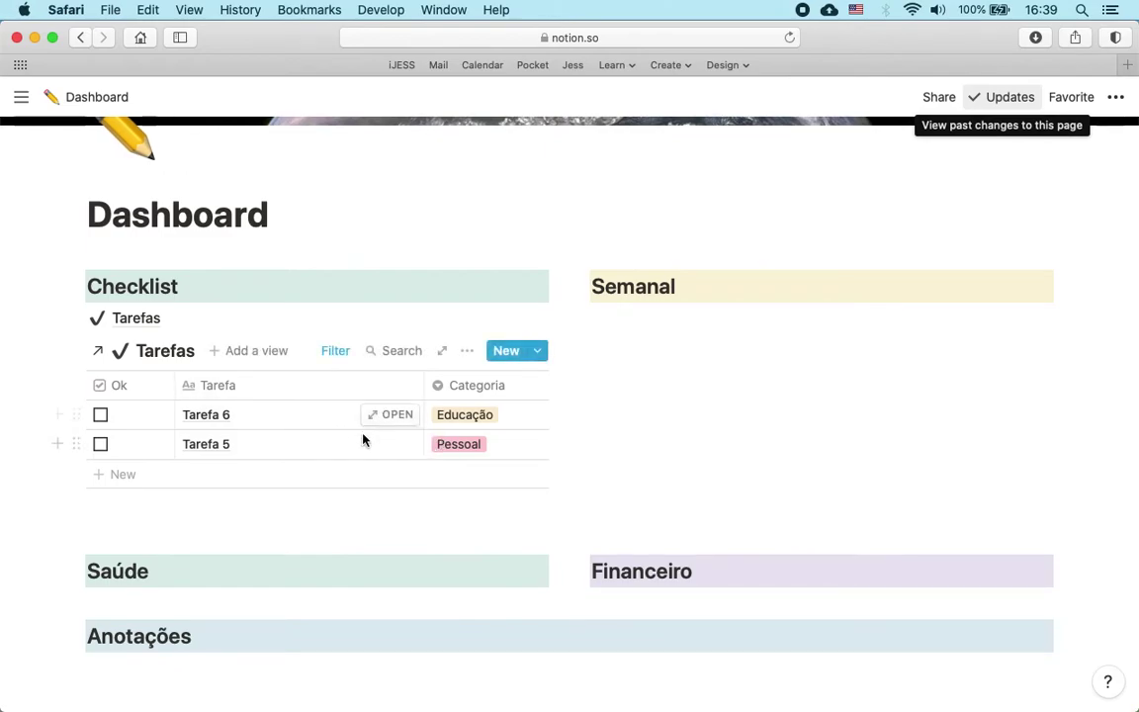
{"action": "scroll", "coordinate": [308, 437], "scroll_direction": "right", "scroll_amount": 3}
{"action": "scroll", "coordinate": [307, 437], "scroll_direction": "left", "scroll_amount": 1}
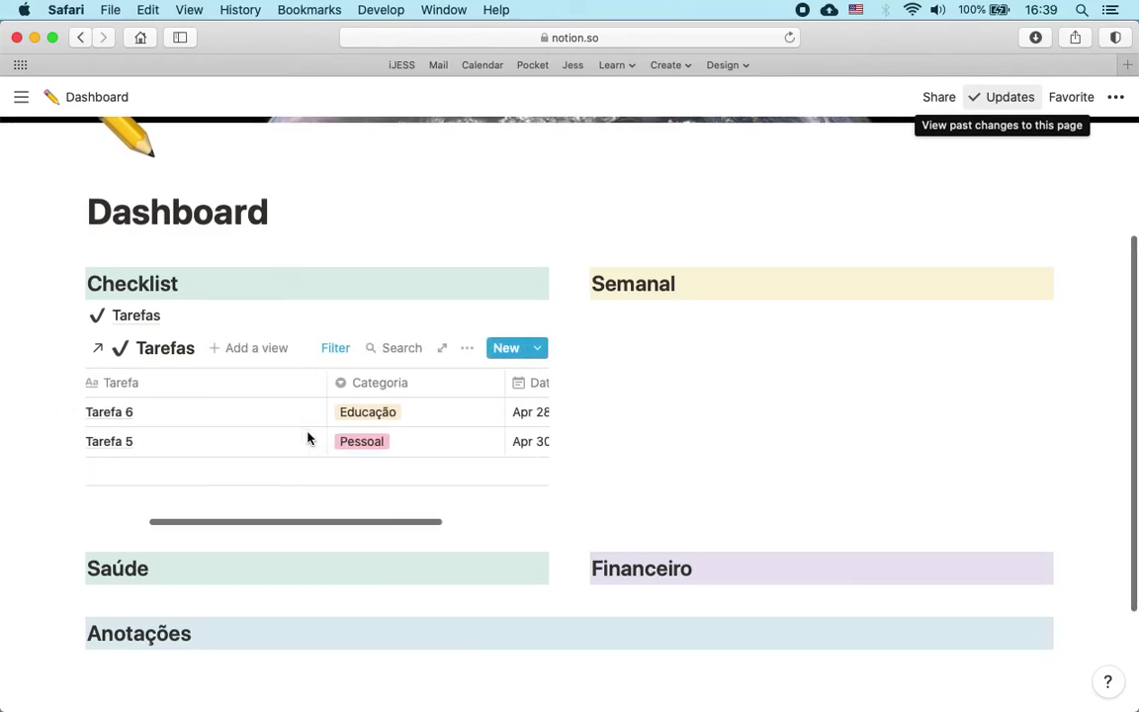
{"action": "scroll", "coordinate": [308, 437], "scroll_direction": "right", "scroll_amount": 3}
{"action": "scroll", "coordinate": [308, 437], "scroll_direction": "left", "scroll_amount": 5}
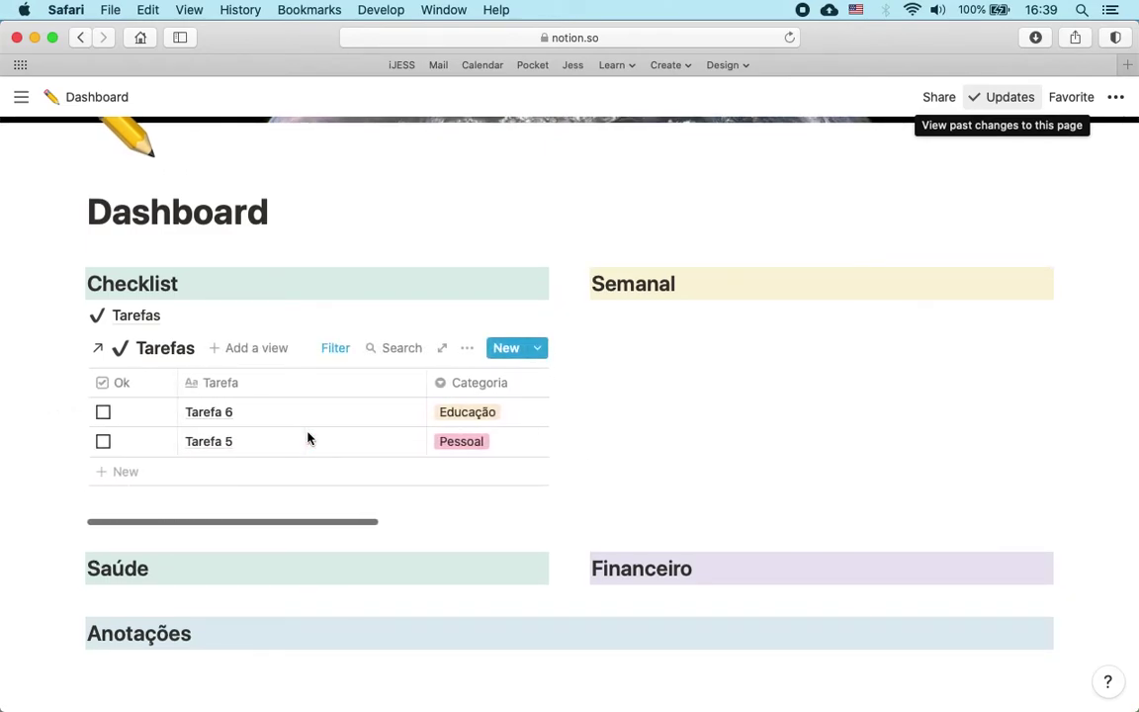
{"action": "scroll", "coordinate": [307, 437], "scroll_direction": "right", "scroll_amount": 5}
{"action": "scroll", "coordinate": [307, 437], "scroll_direction": "left", "scroll_amount": 5}
Step: Add a List view named Hoje to the linked Tarefas database under Checklist
{"action": "left_click", "coordinate": [247, 350]}
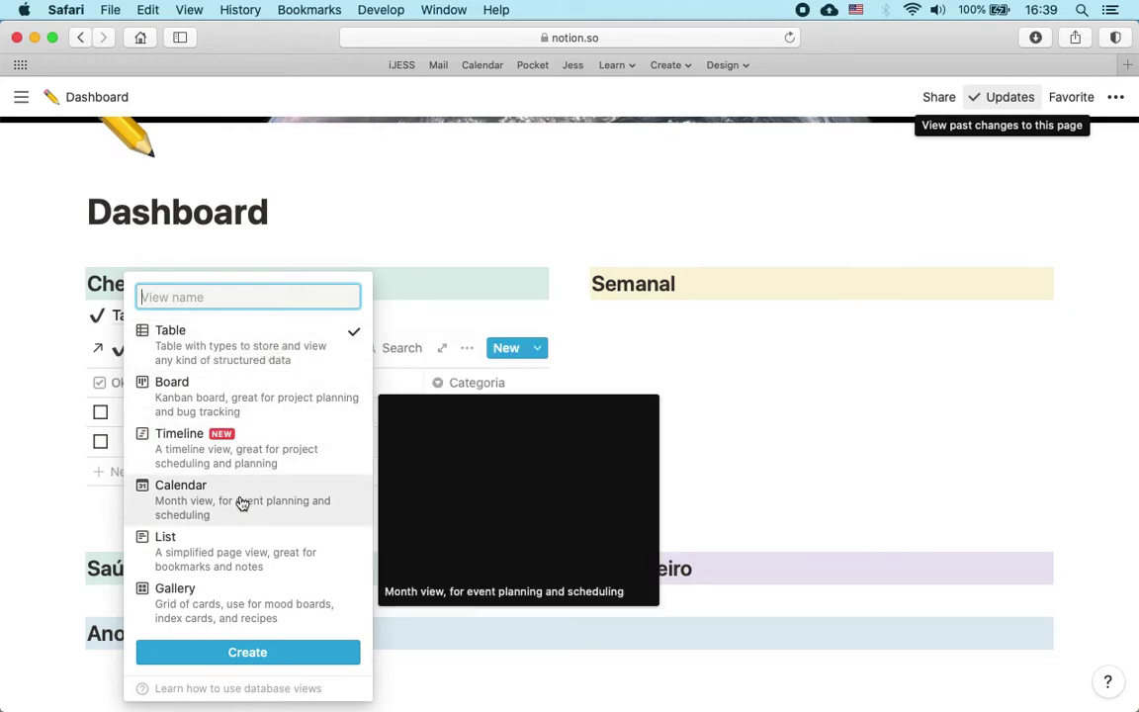
{"action": "left_click", "coordinate": [168, 555]}
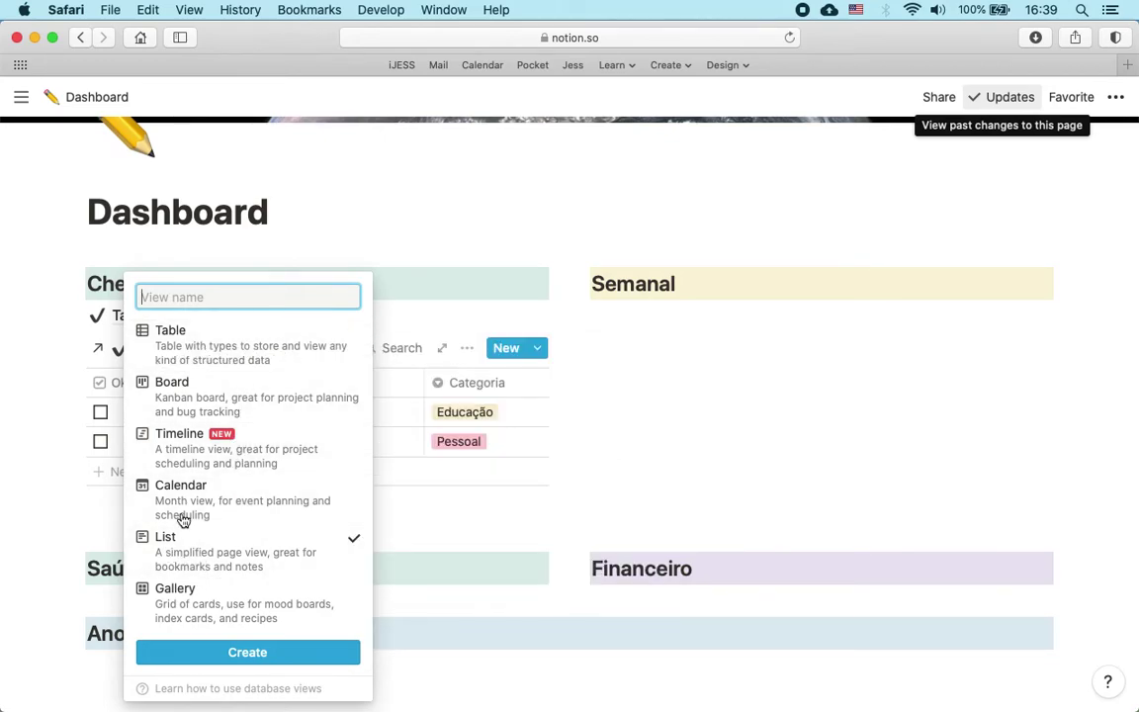
{"action": "type", "text": "Hoje"}
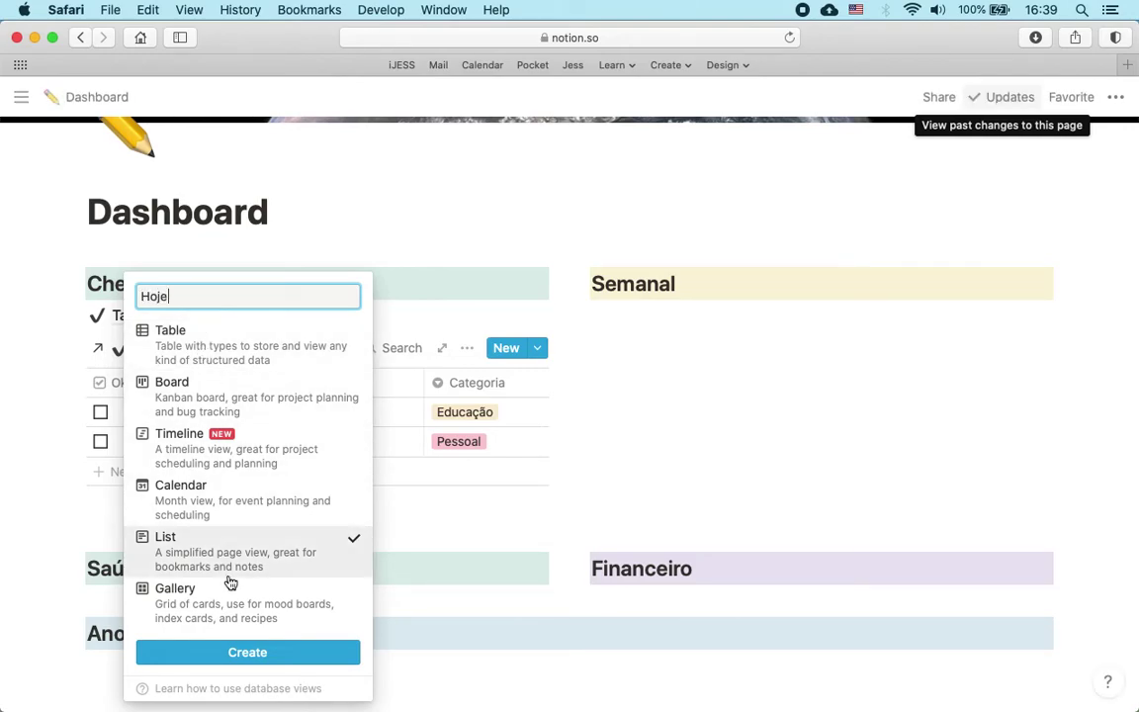
{"action": "left_click", "coordinate": [247, 654]}
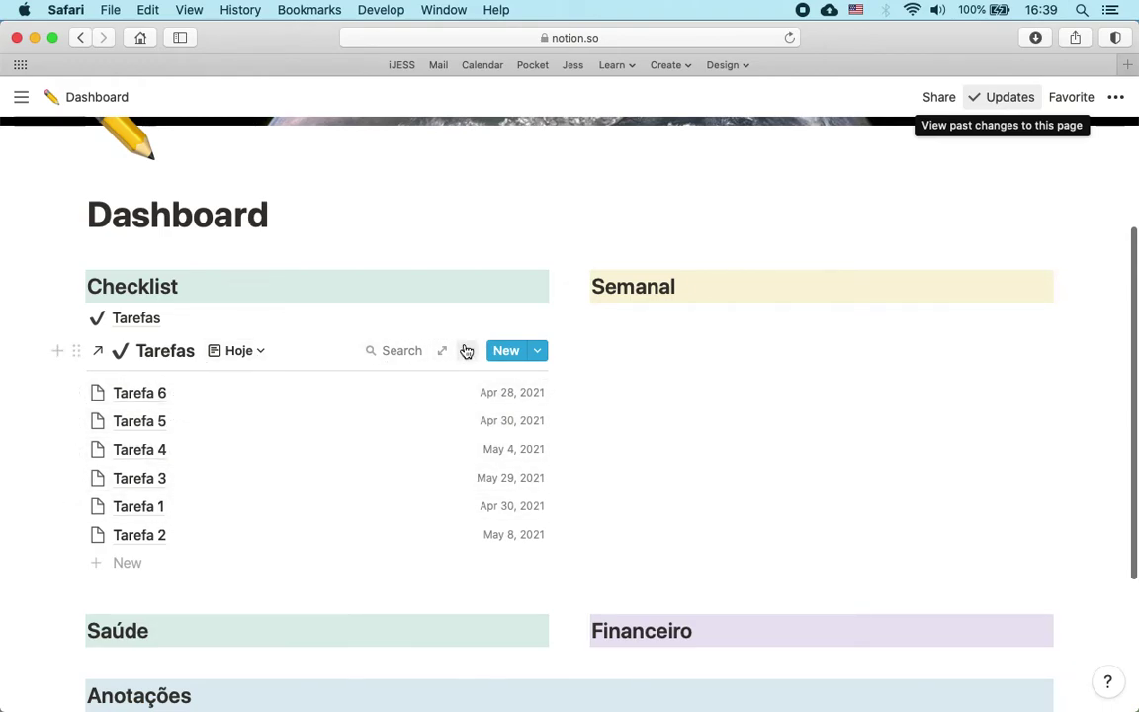
Step: Delete the Hoje list view from the linked Tarefas database
{"action": "left_click", "coordinate": [261, 354]}
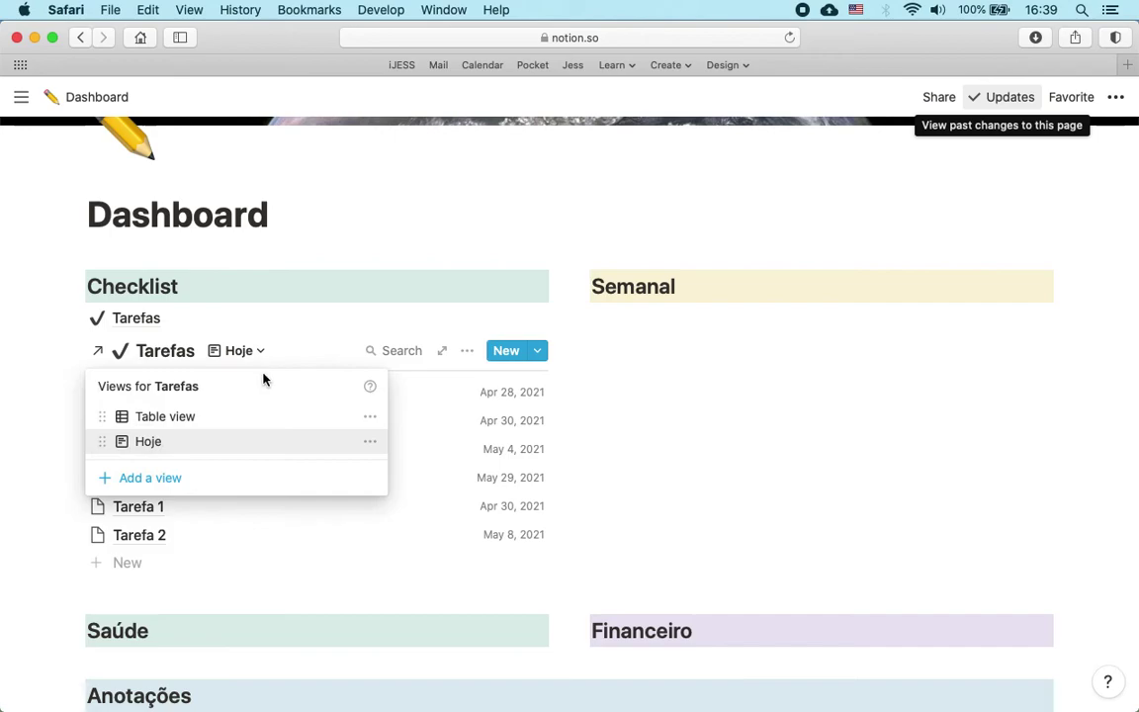
{"action": "left_click", "coordinate": [370, 443]}
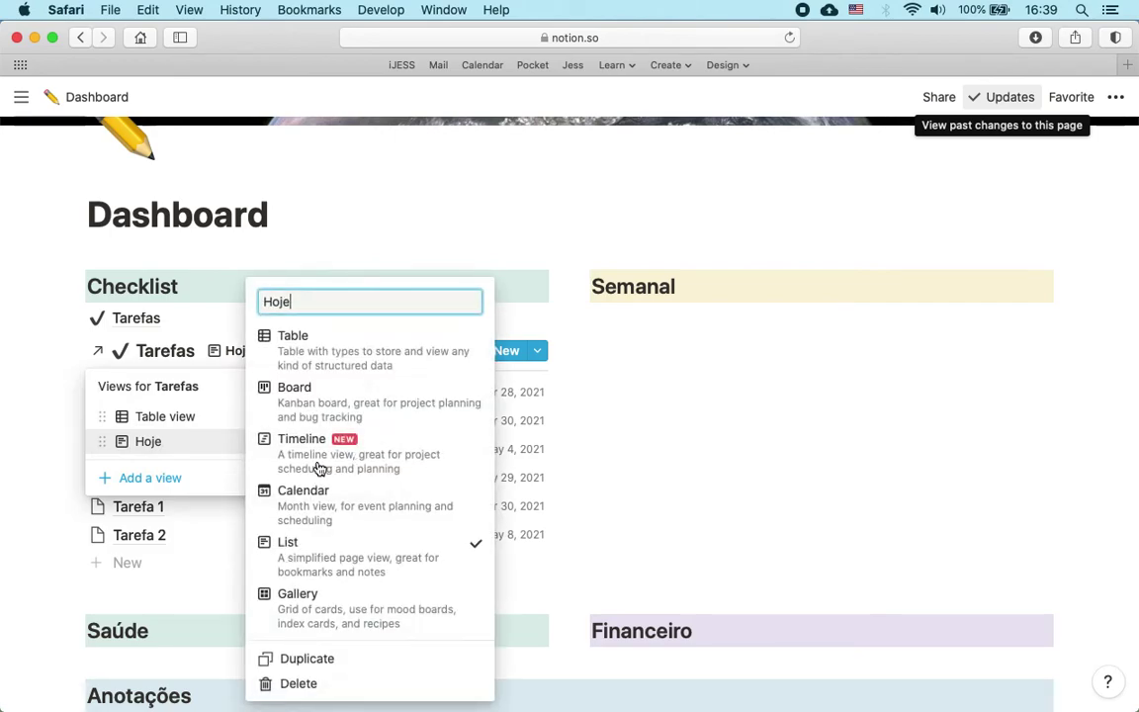
{"action": "left_click", "coordinate": [261, 683]}
{"action": "left_click", "coordinate": [578, 408]}
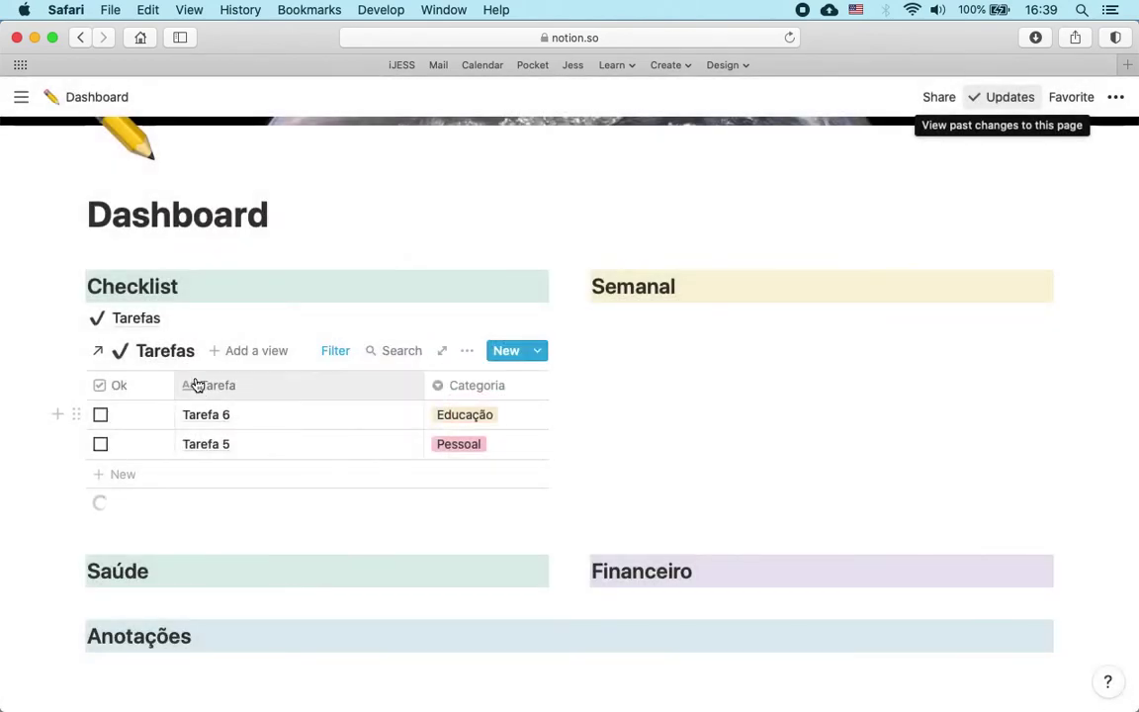
Step: Add an unnamed Table view to the linked Tarefas database and switch back to the filtered table view
{"action": "left_click", "coordinate": [244, 354]}
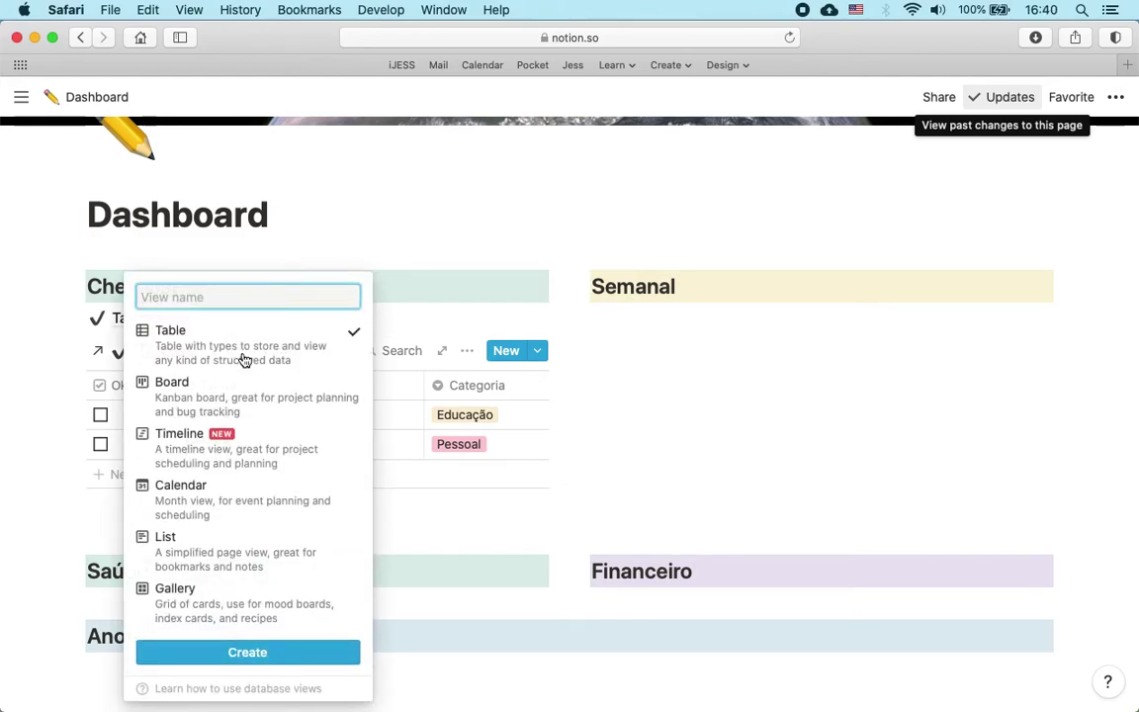
{"action": "left_click", "coordinate": [247, 652]}
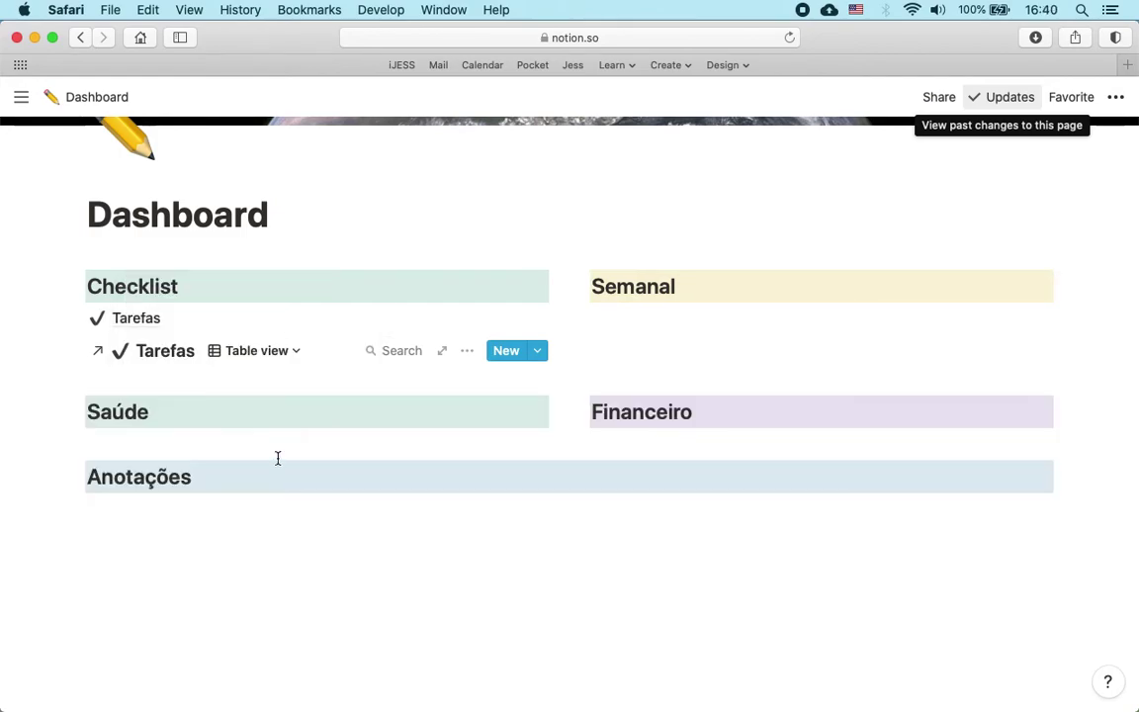
{"action": "left_click", "coordinate": [293, 356]}
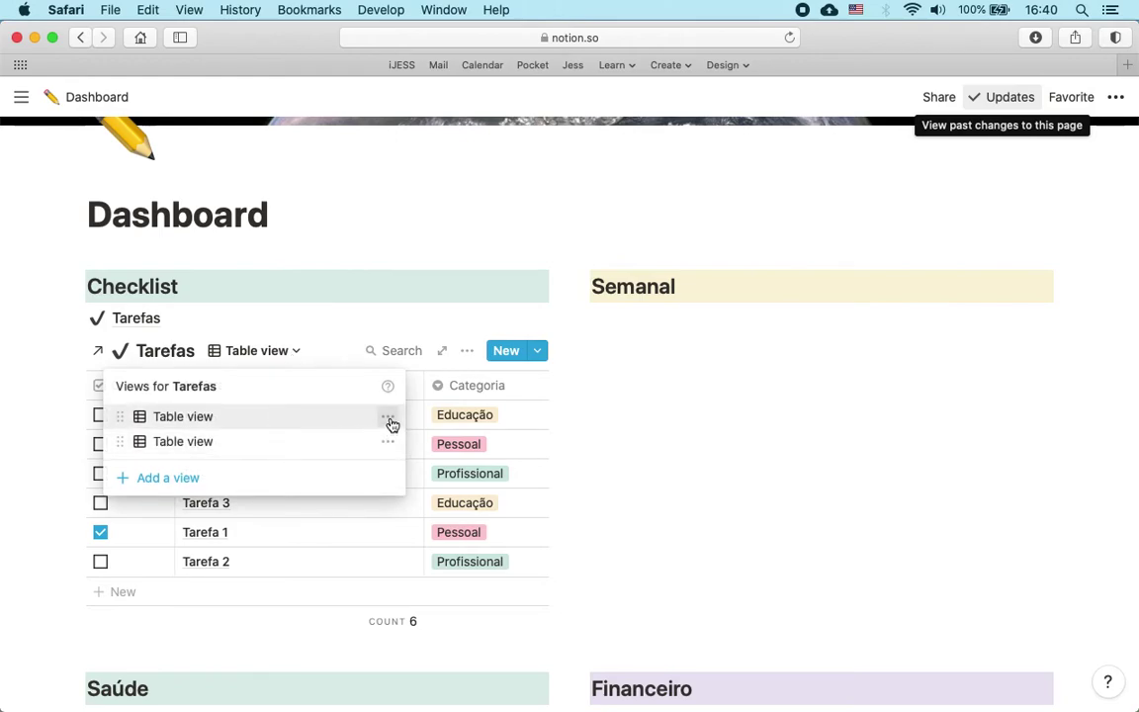
{"action": "left_click", "coordinate": [255, 440]}
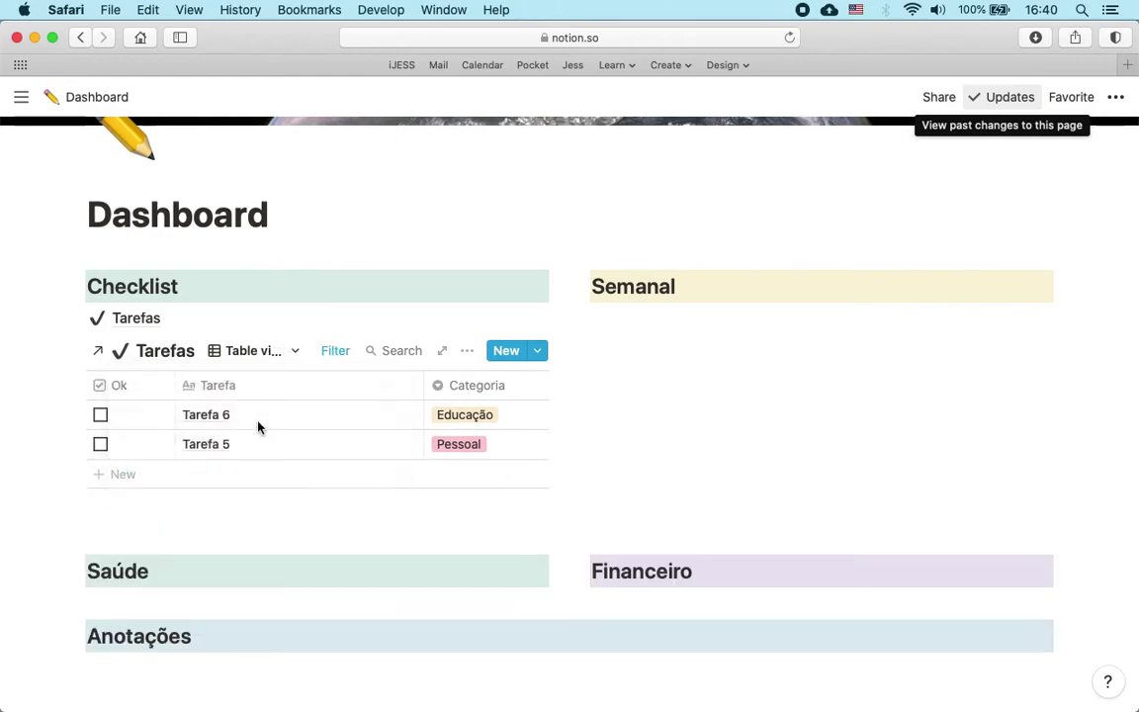
Step: Rename the filtered table view of the linked Tarefas database to Tabela and duplicate it
{"action": "left_click", "coordinate": [295, 356]}
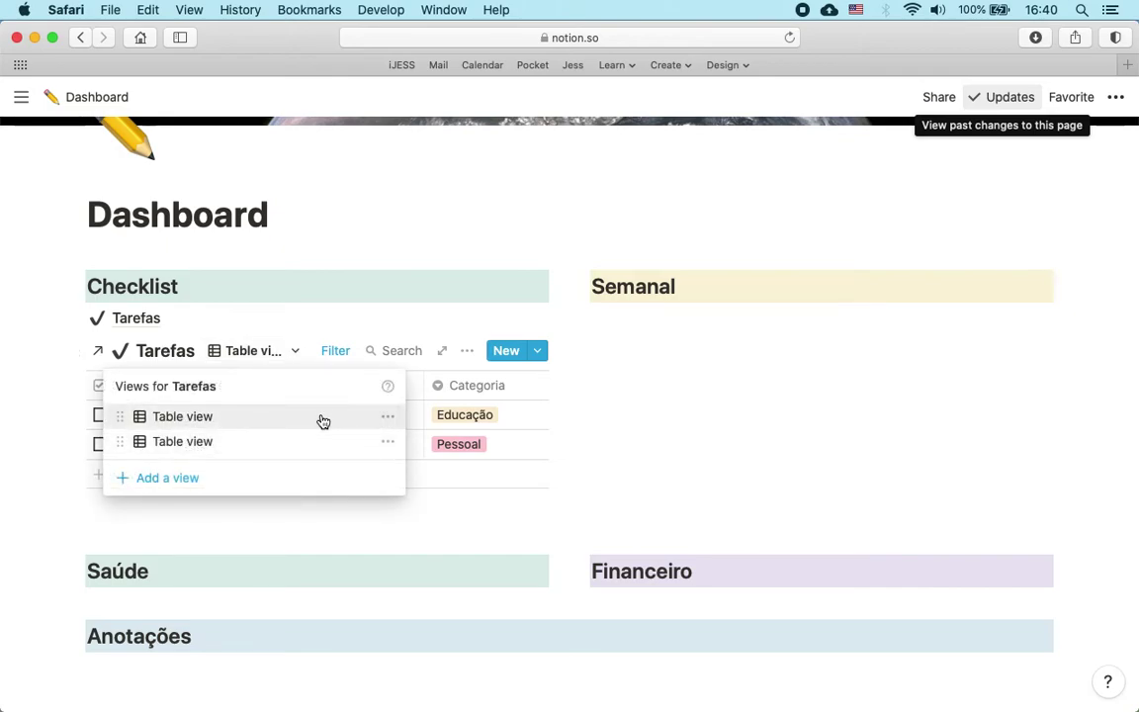
{"action": "left_click", "coordinate": [389, 421]}
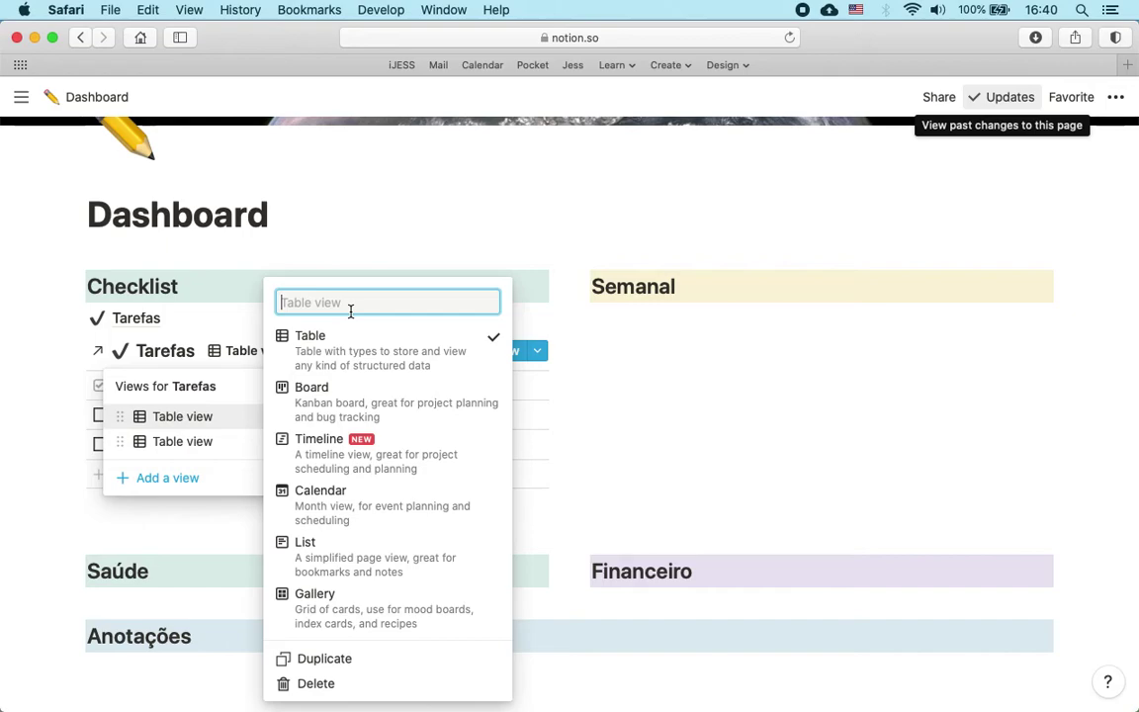
{"action": "type", "text": "Tabela"}
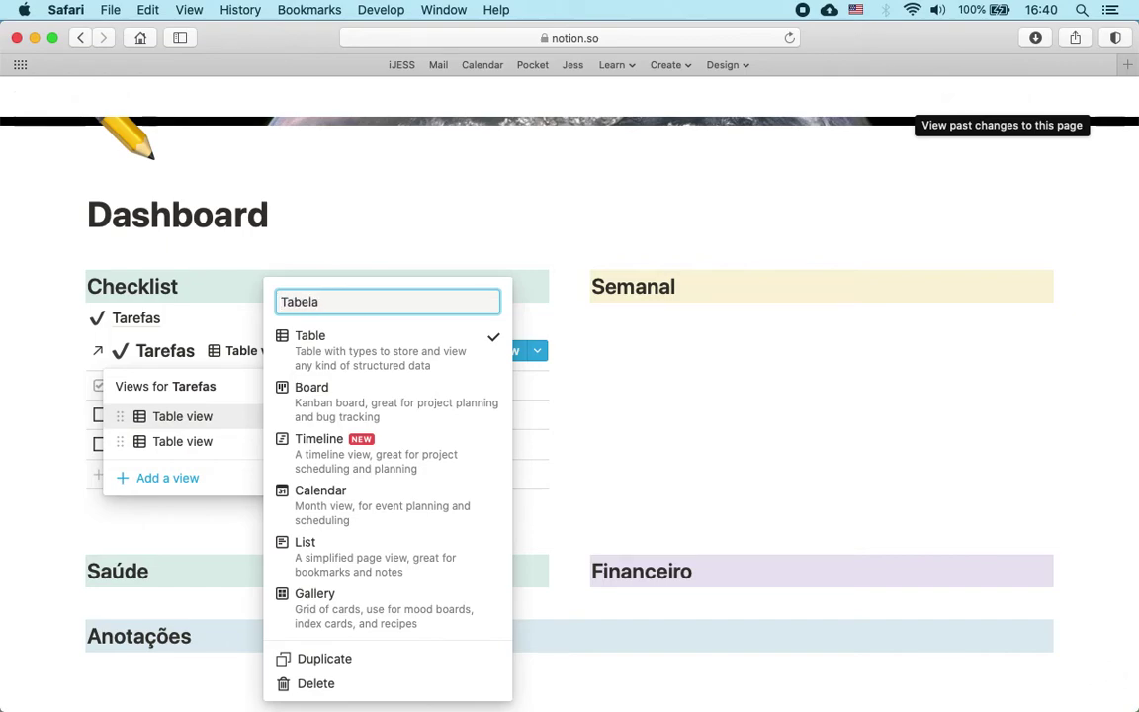
{"action": "key", "text": "Return"}
{"action": "left_click", "coordinate": [389, 416]}
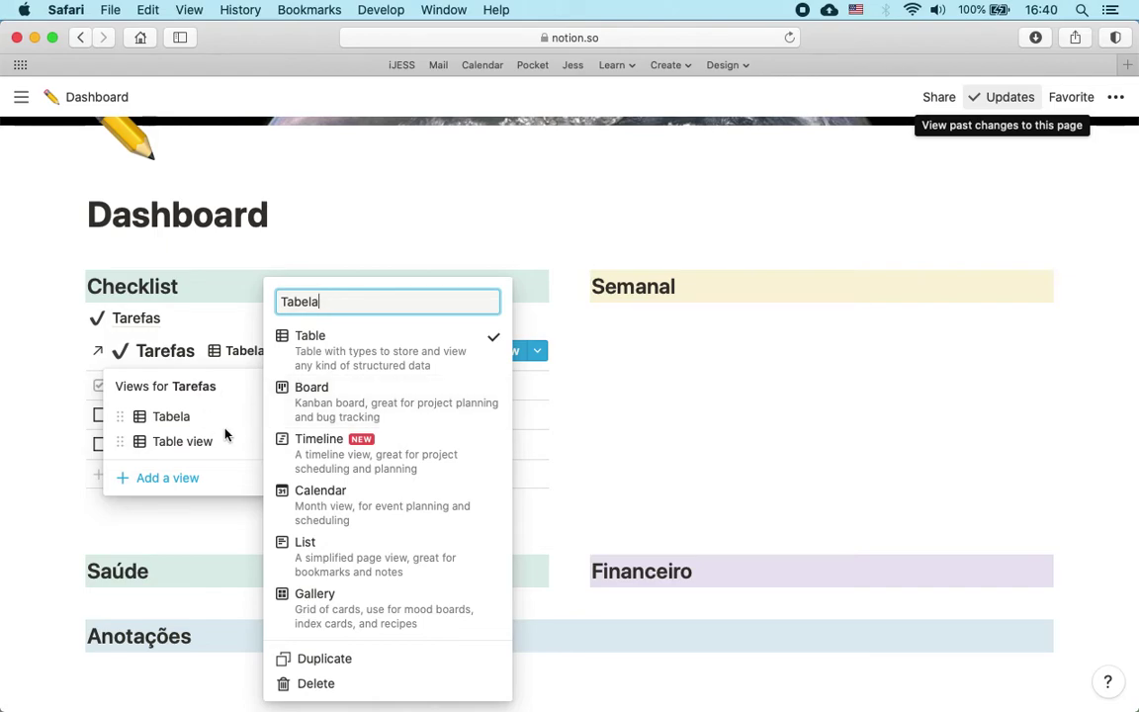
{"action": "left_click", "coordinate": [320, 660]}
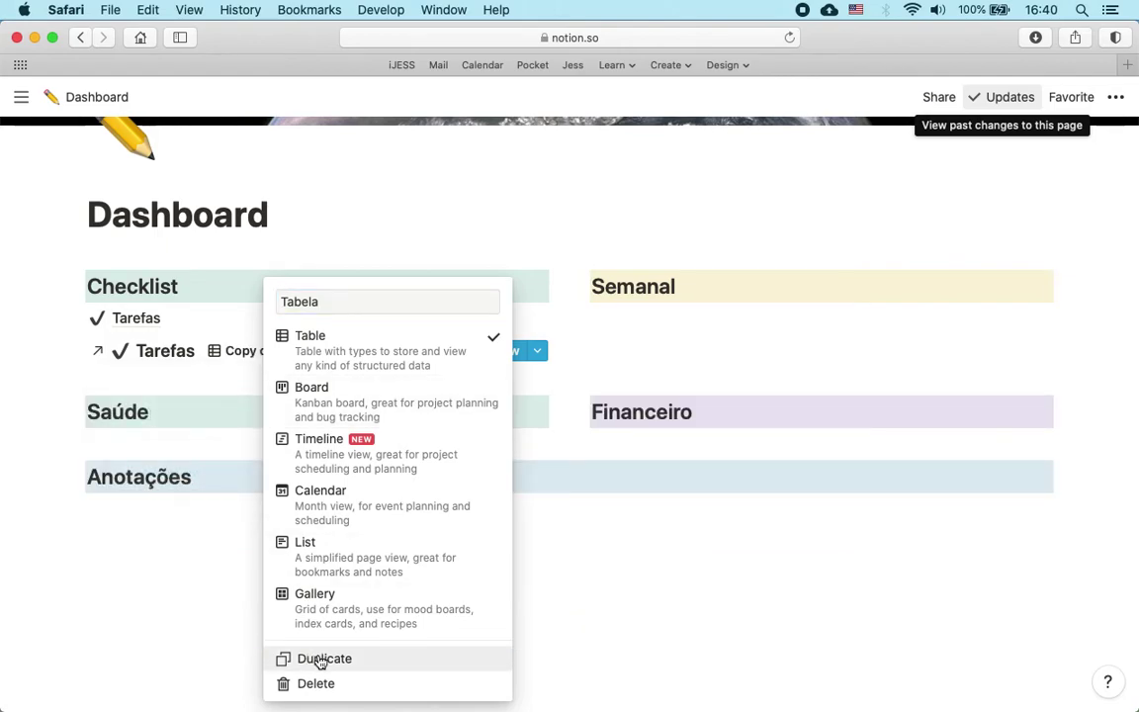
Step: Delete the unnamed Table view from the linked Tarefas database under Checklist
{"action": "left_click", "coordinate": [292, 356]}
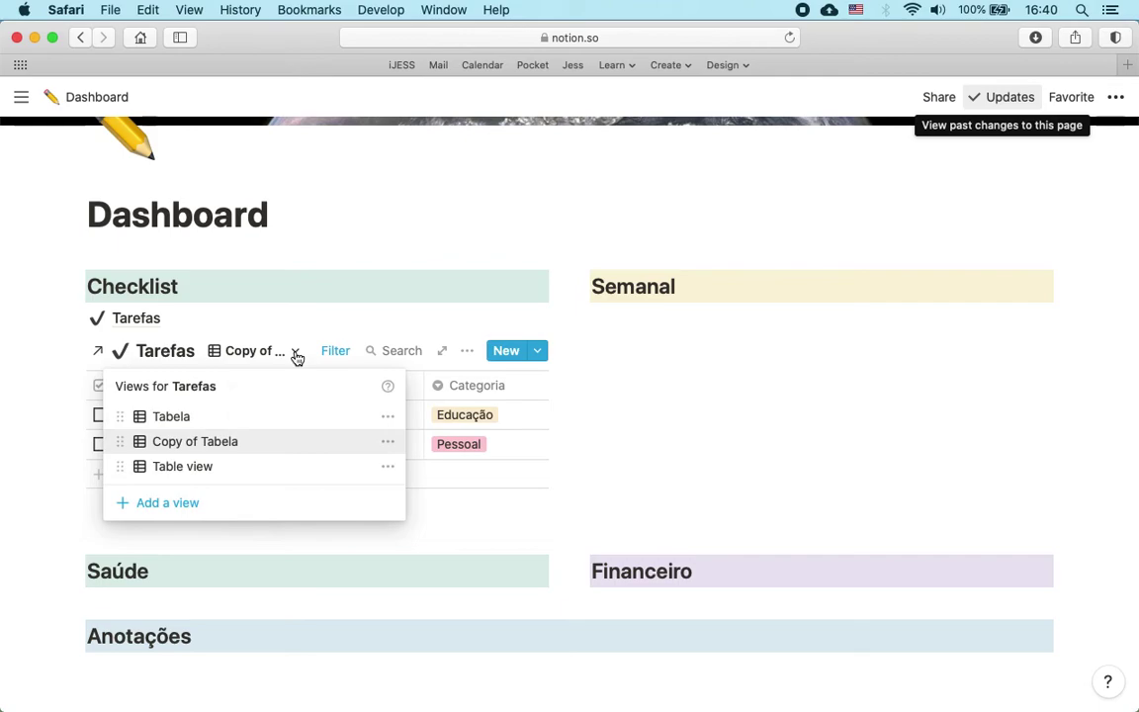
{"action": "left_click", "coordinate": [389, 472]}
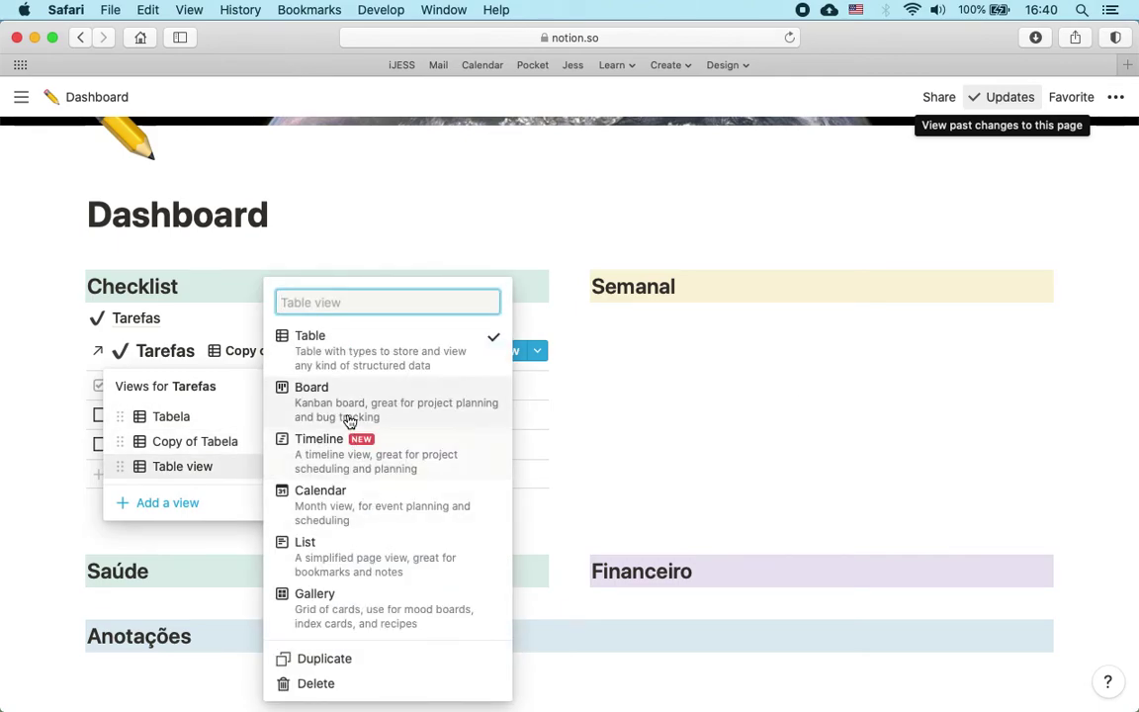
{"action": "left_click", "coordinate": [317, 683]}
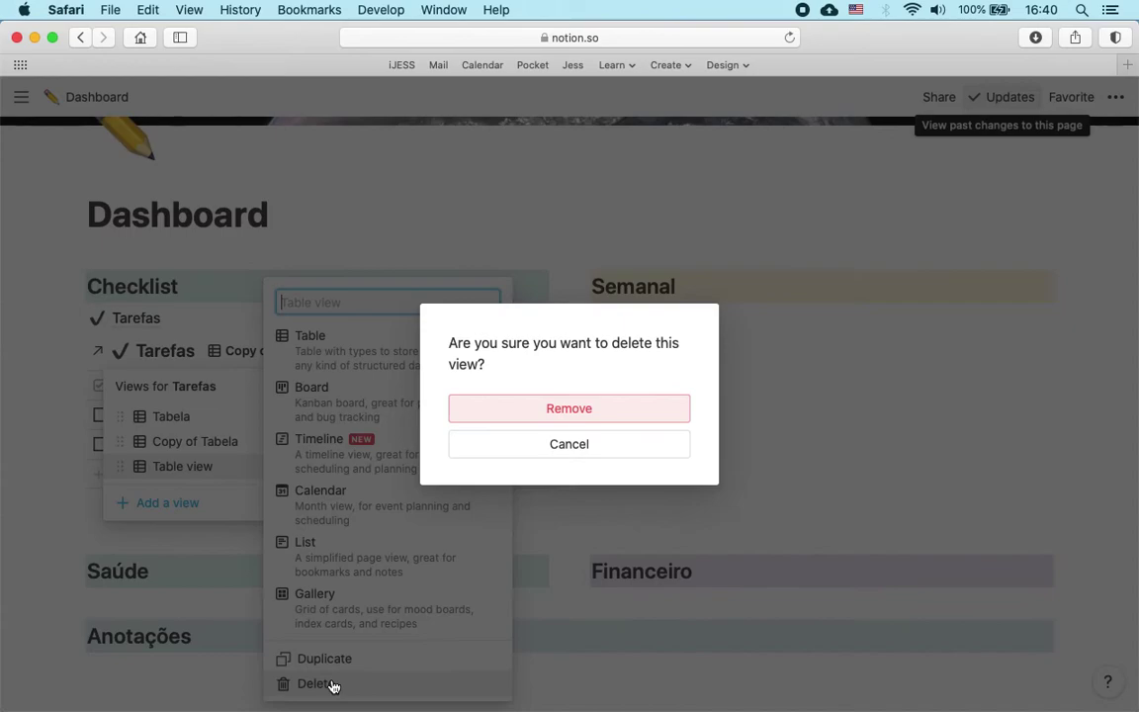
{"action": "left_click", "coordinate": [471, 411]}
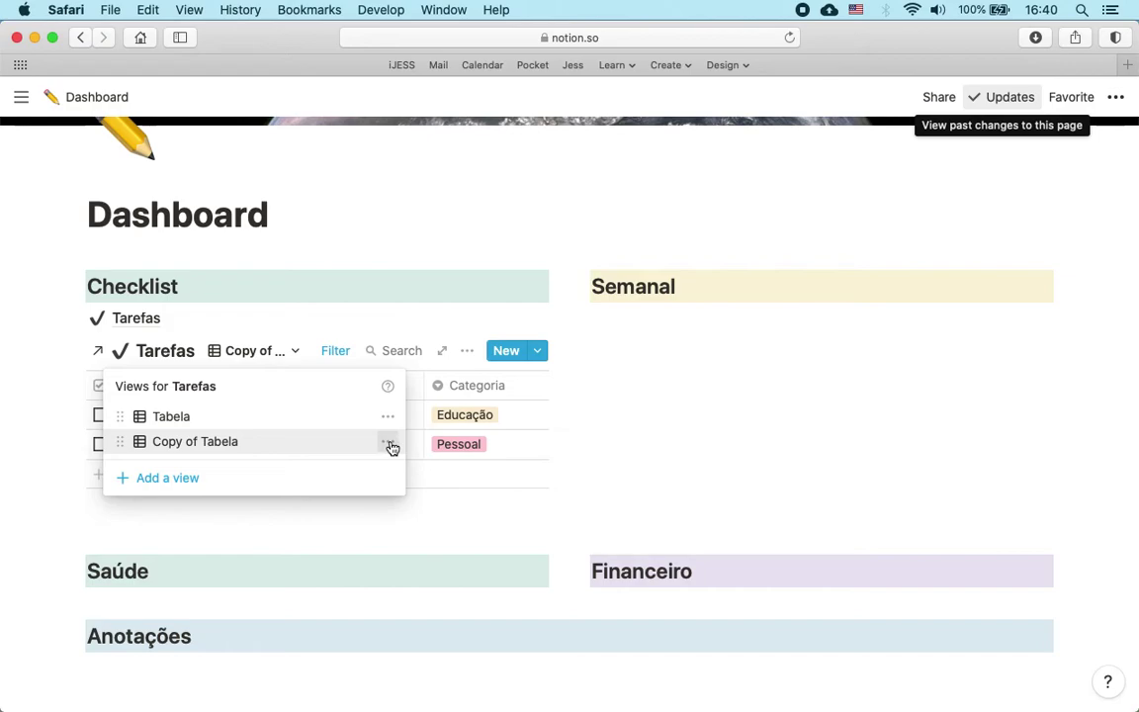
Step: Rename the Copy of Tabela view to Hoje and change its layout to List
{"action": "left_click", "coordinate": [389, 444]}
{"action": "key", "text": "super+a"}
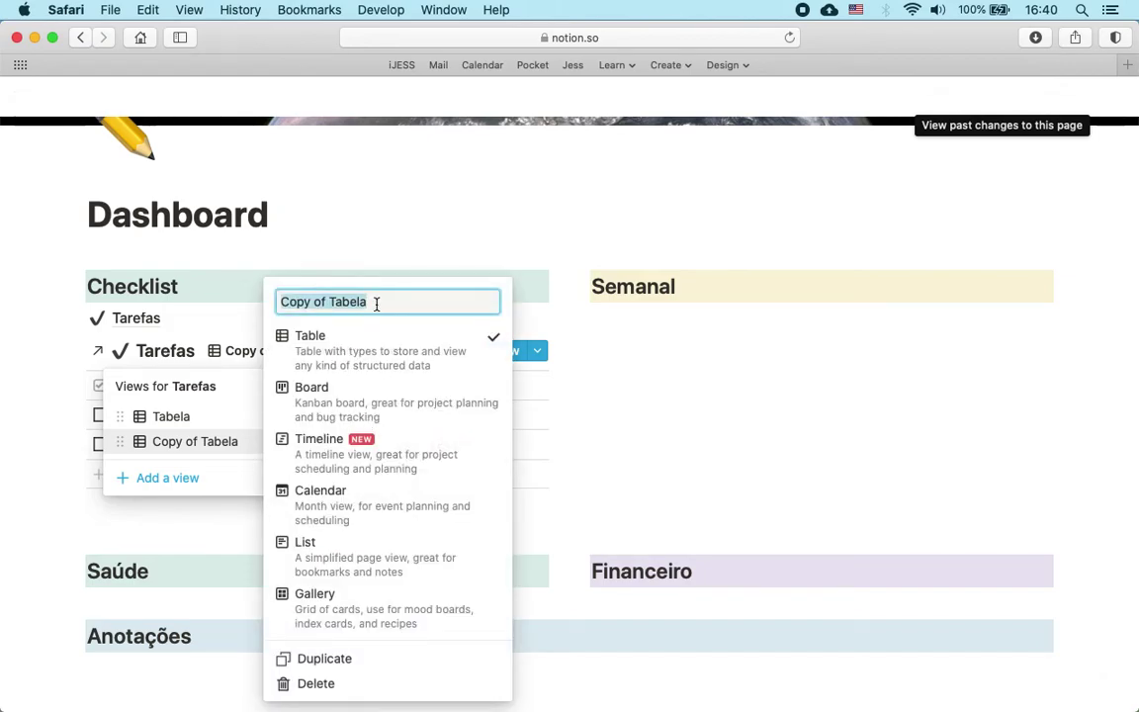
{"action": "type", "text": "Hoje"}
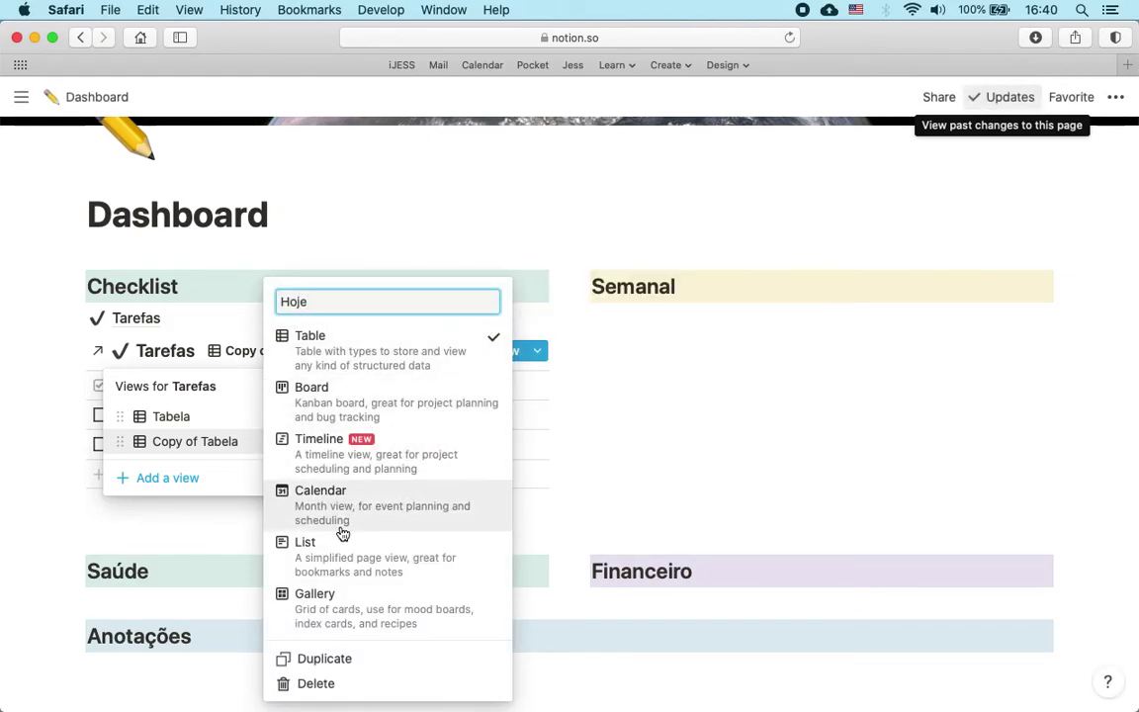
{"action": "left_click", "coordinate": [338, 554]}
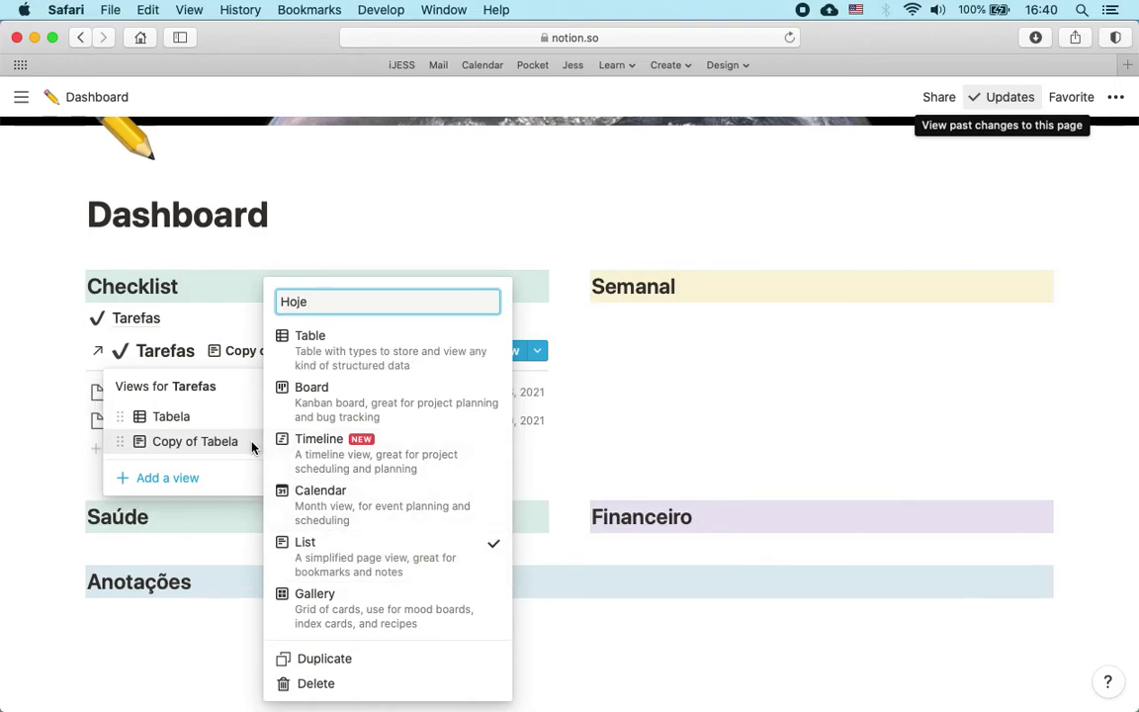
{"action": "key", "text": "Return"}
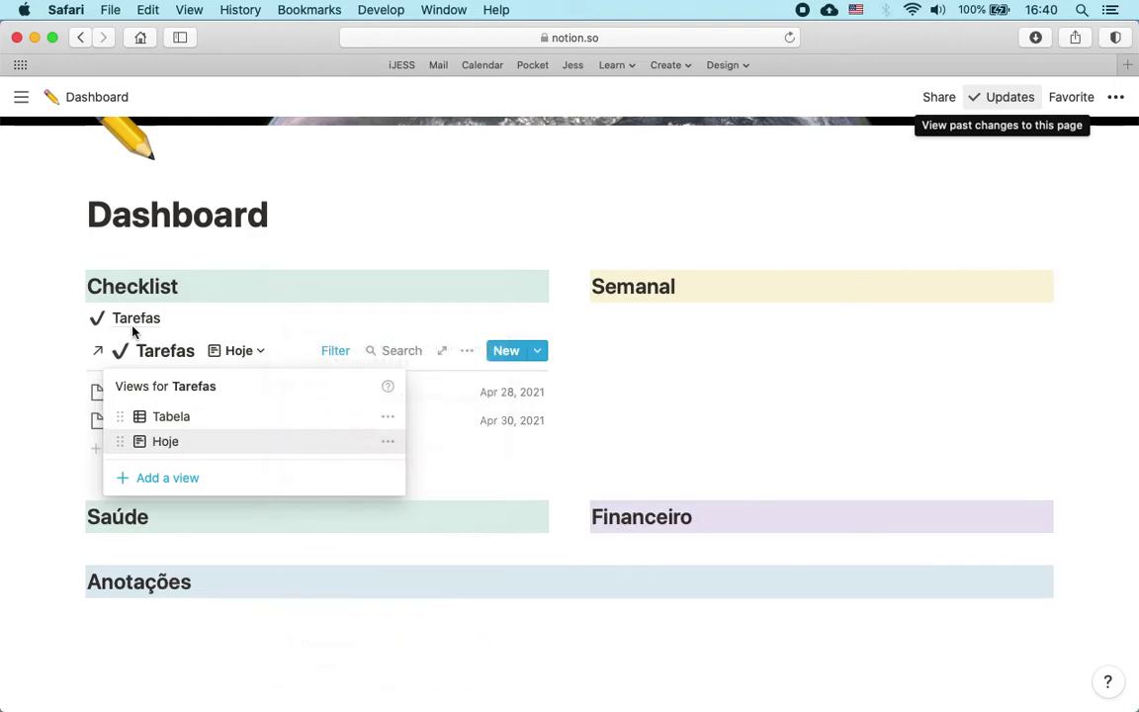
{"action": "left_click", "coordinate": [255, 314]}
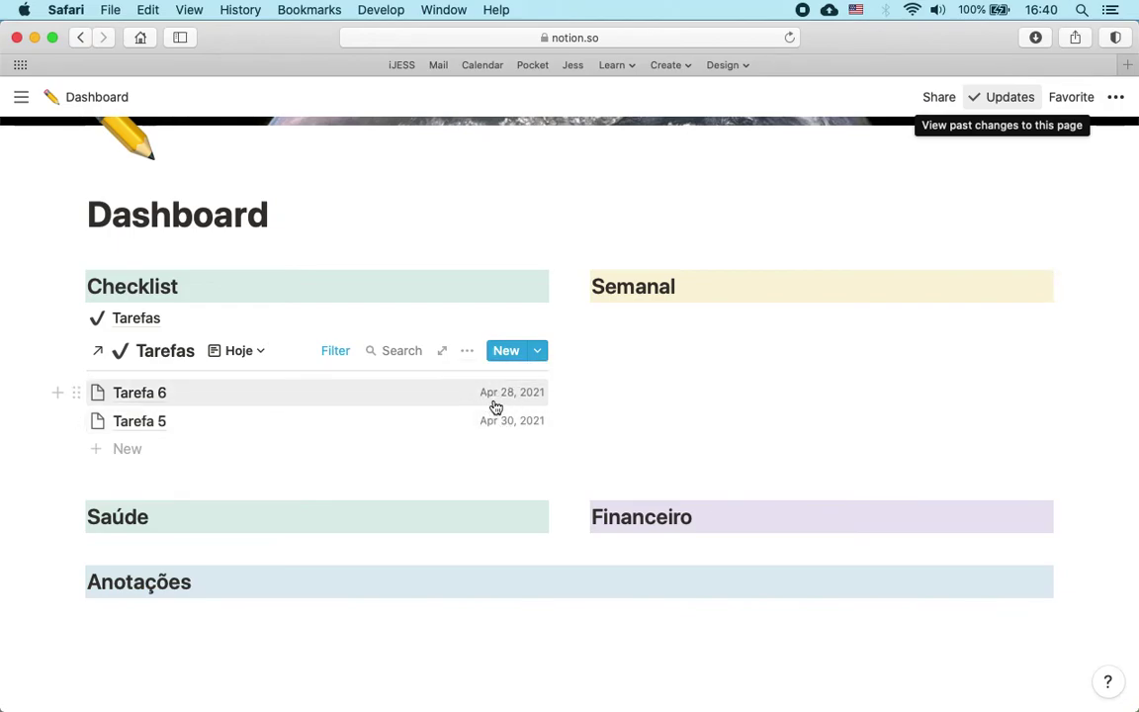
Step: Show the Ok and Categoria properties in the Hoje list view under Checklist
{"action": "left_click", "coordinate": [465, 351]}
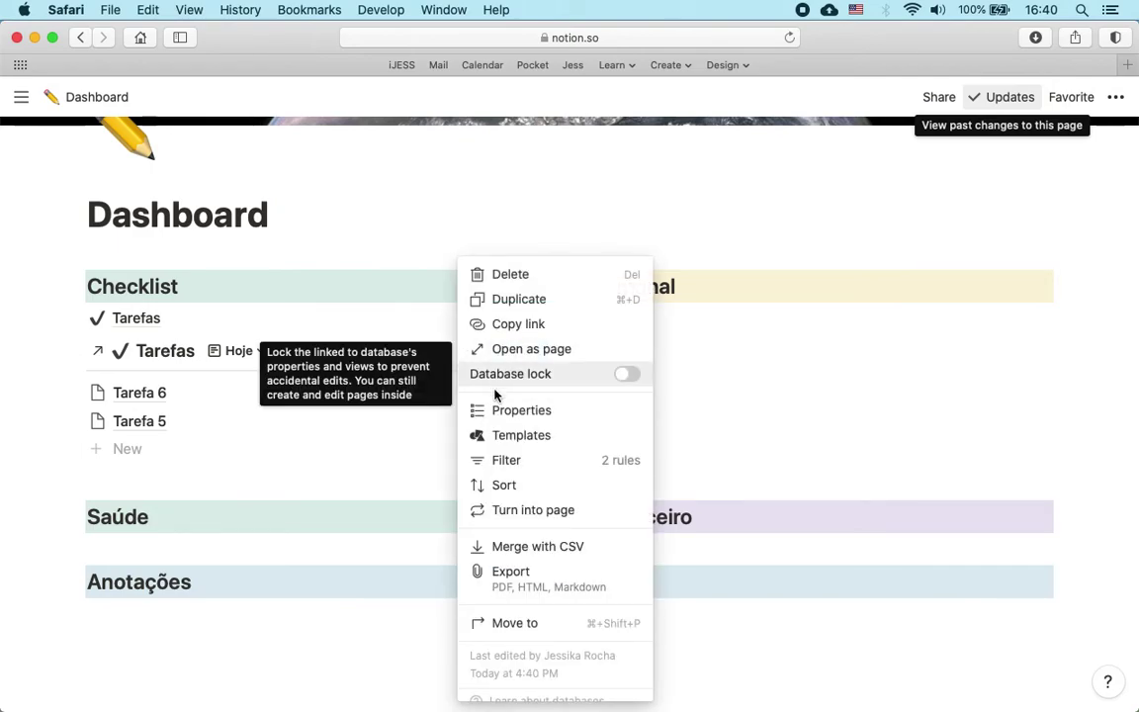
{"action": "left_click", "coordinate": [508, 417]}
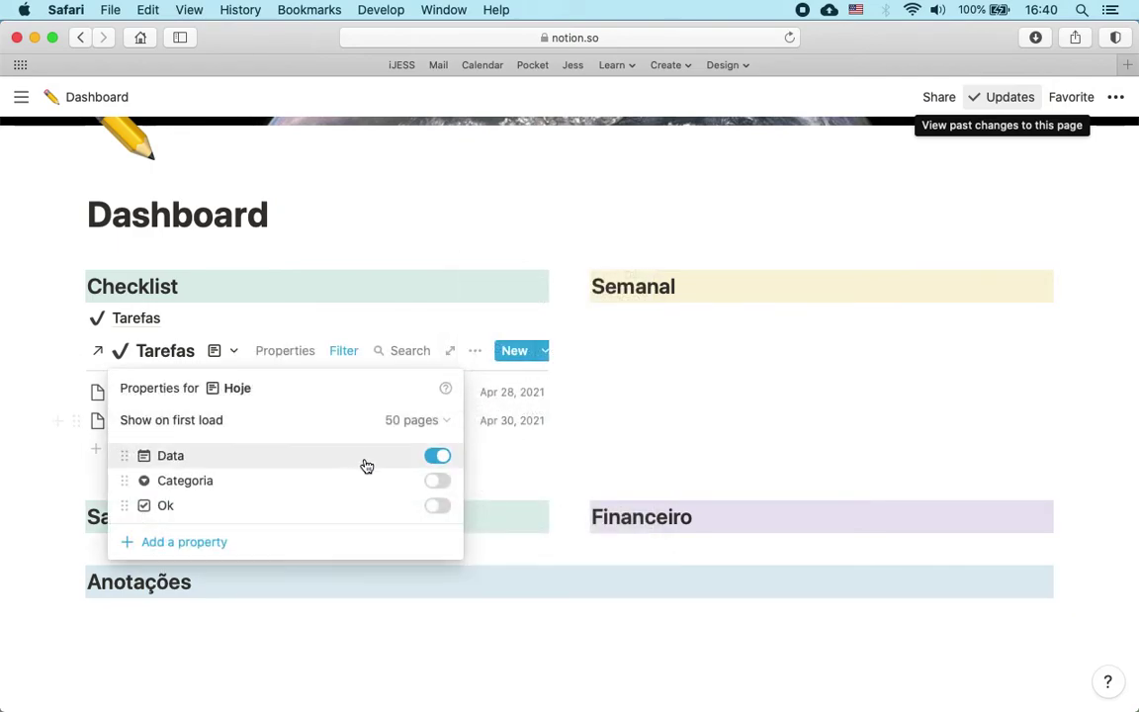
{"action": "left_click", "coordinate": [436, 507]}
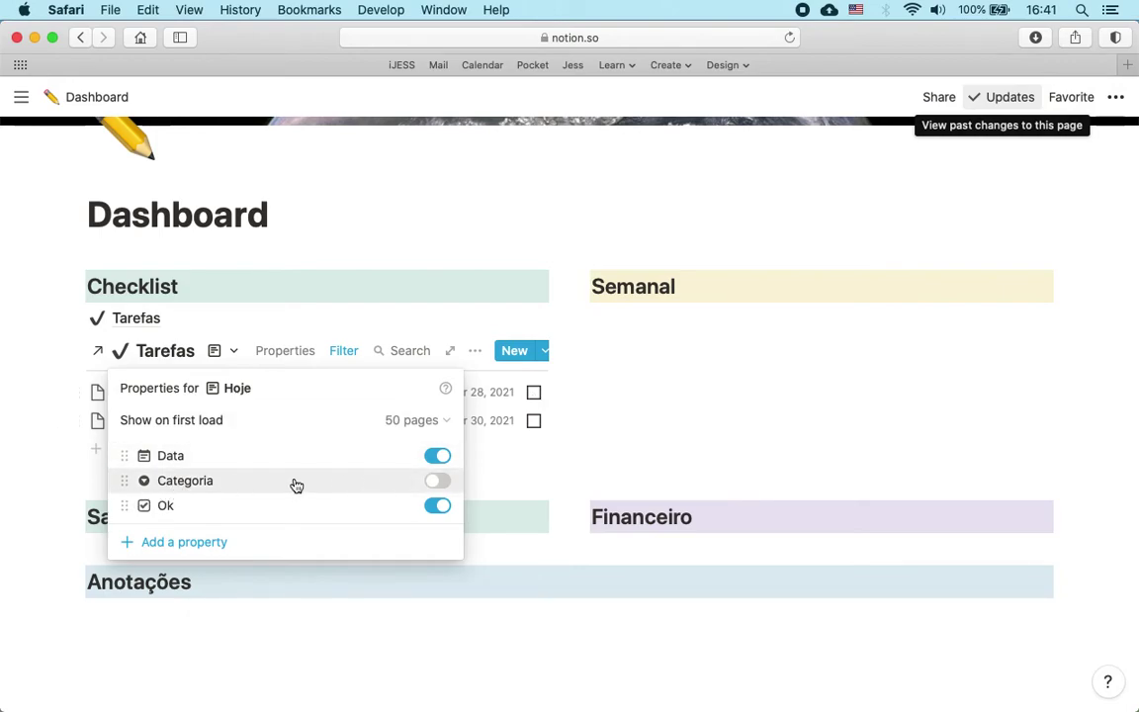
{"action": "left_click", "coordinate": [437, 481]}
{"action": "left_click", "coordinate": [570, 453]}
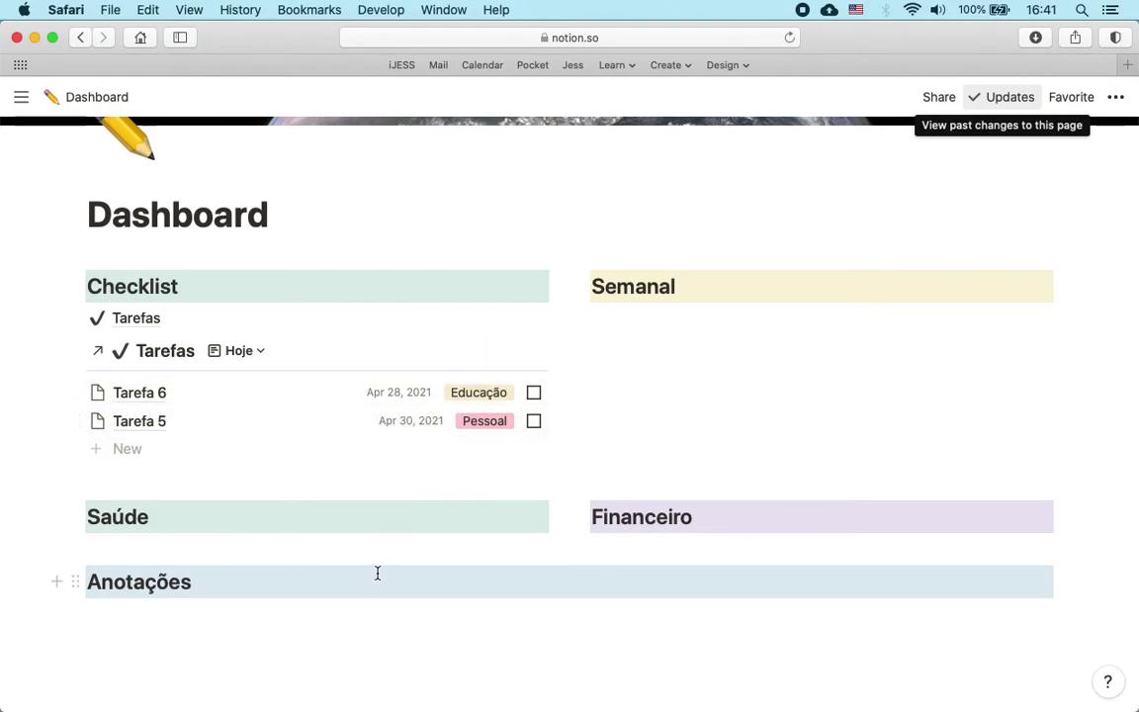
Step: Add a task named Tarefa 7 from the Hoje view, with category Profissional and date May 7, 2021
{"action": "left_click", "coordinate": [126, 452]}
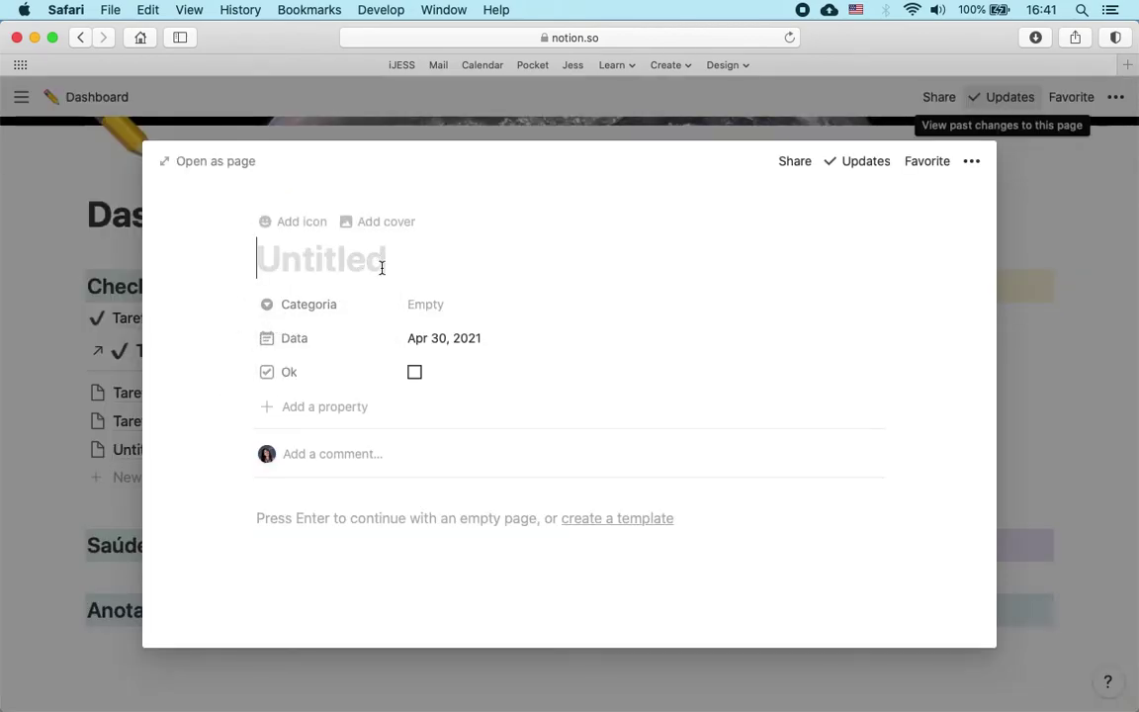
{"action": "type", "text": "Tarefa 7"}
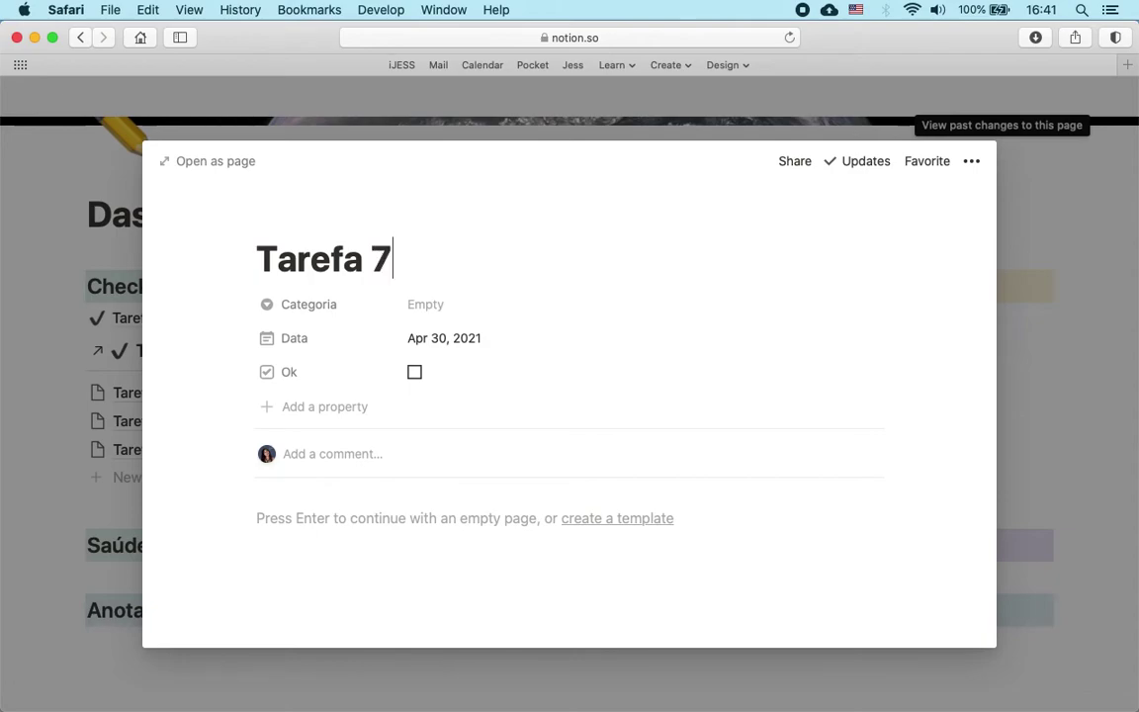
{"action": "left_click", "coordinate": [460, 309]}
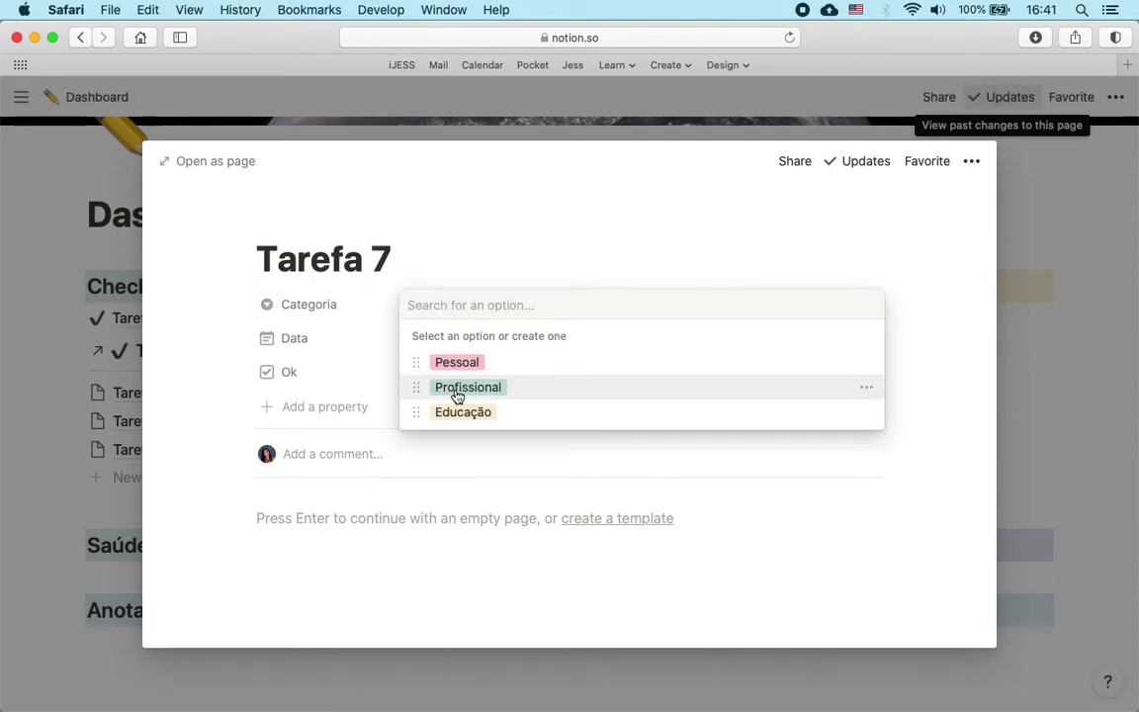
{"action": "left_click", "coordinate": [457, 392]}
{"action": "left_click", "coordinate": [456, 346]}
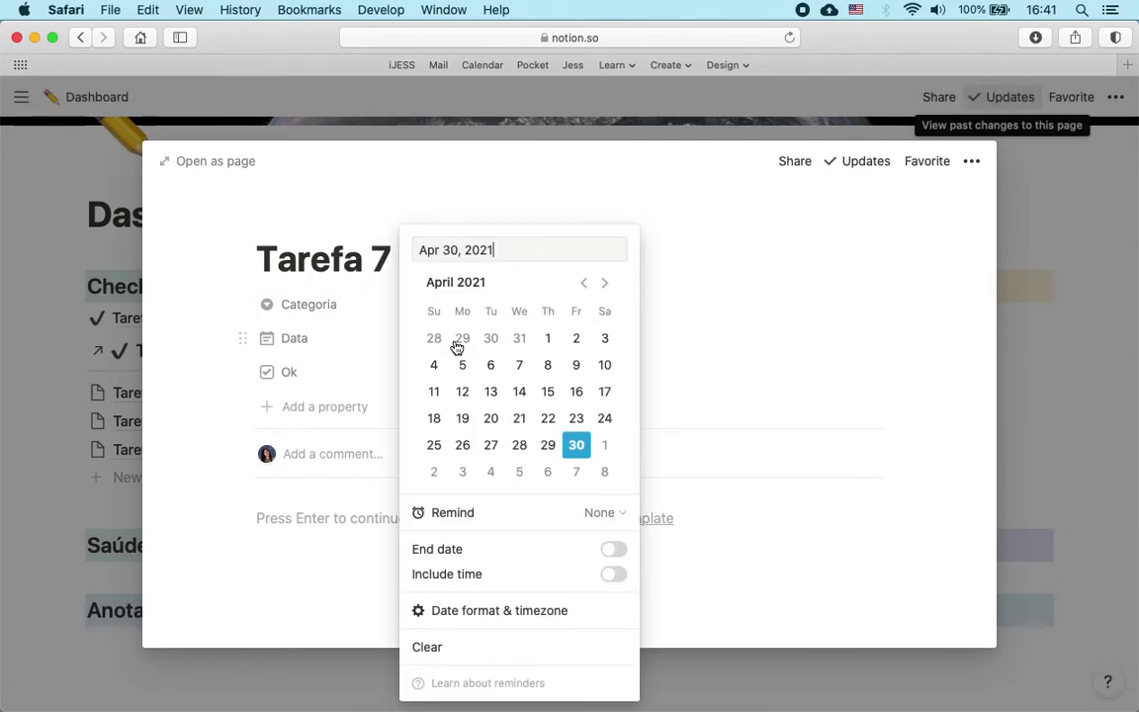
{"action": "left_click", "coordinate": [577, 473]}
{"action": "left_click", "coordinate": [965, 333]}
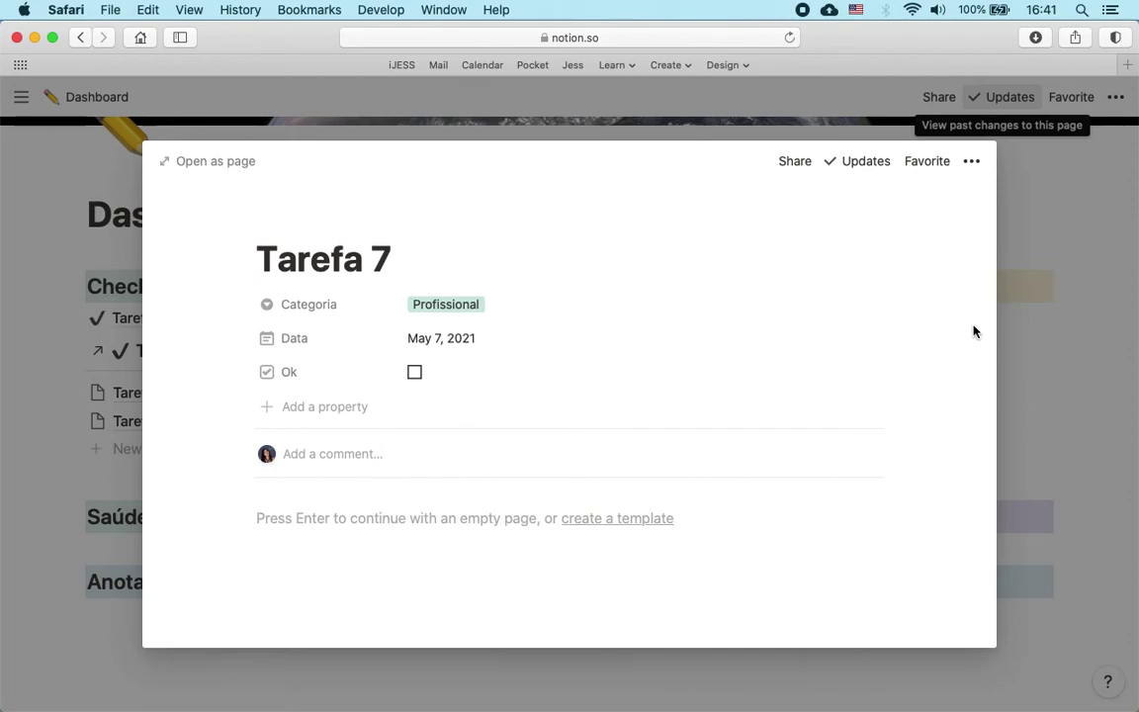
{"action": "left_click", "coordinate": [1101, 287]}
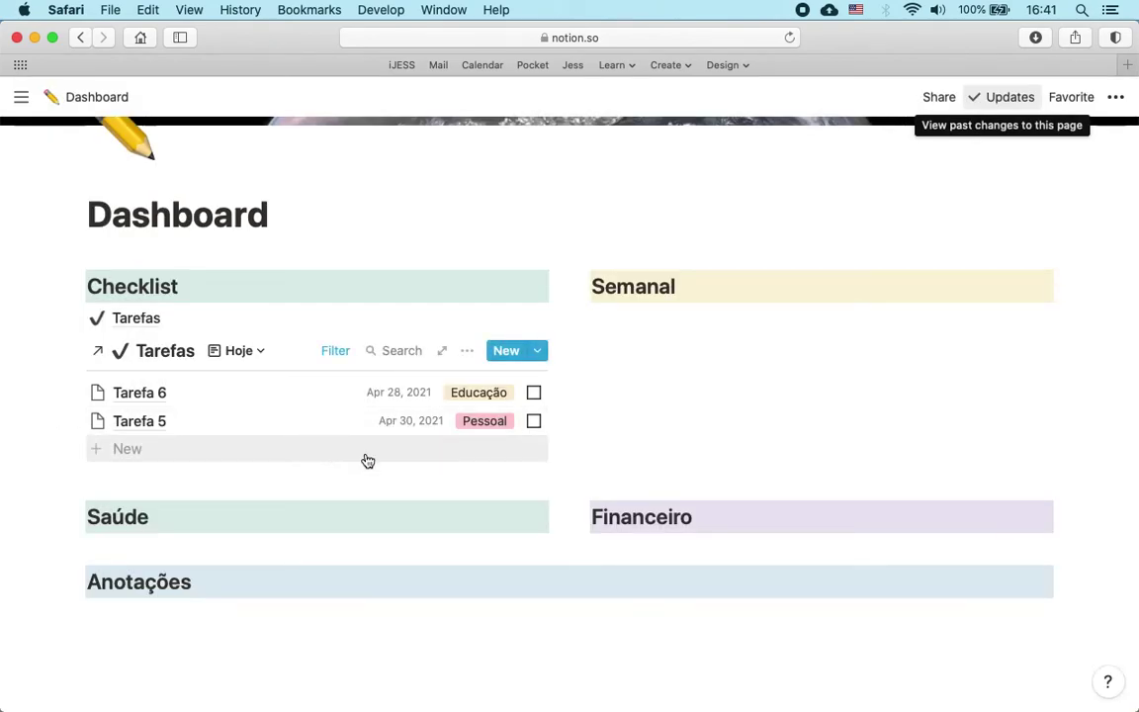
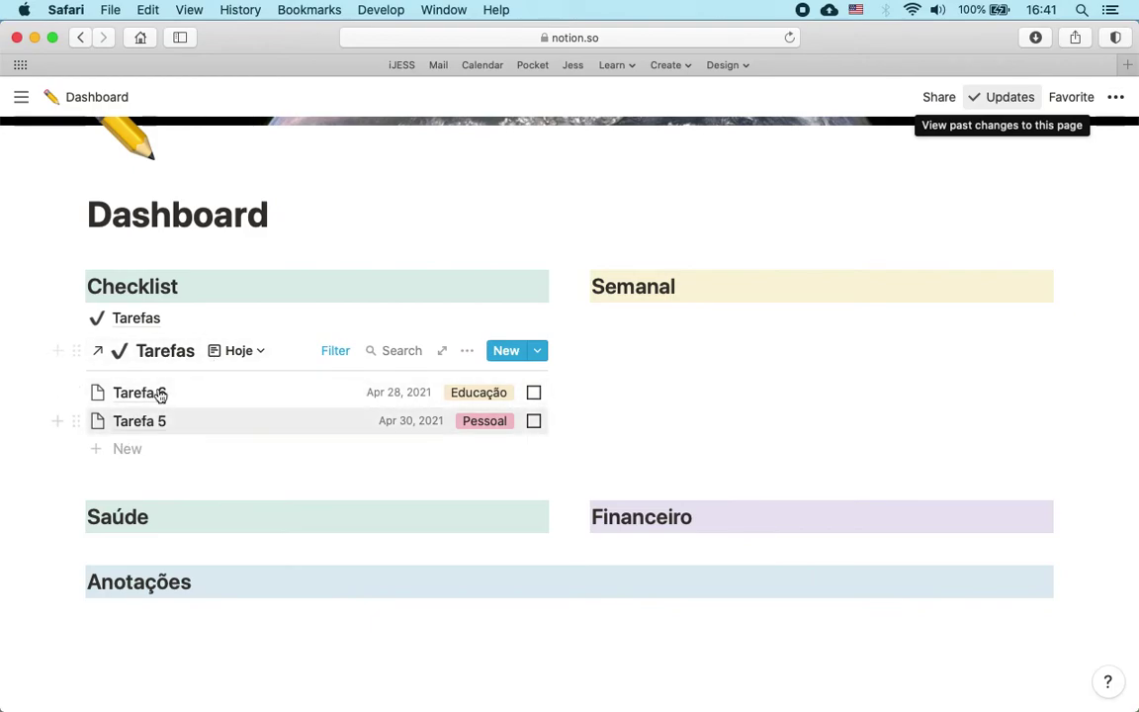
Step: Move the Tarefas page below the linked database under Checklist and place a duplicate of that linked database under Semanal
{"action": "left_click_drag", "start_coordinate": [75, 318], "coordinate": [91, 468]}
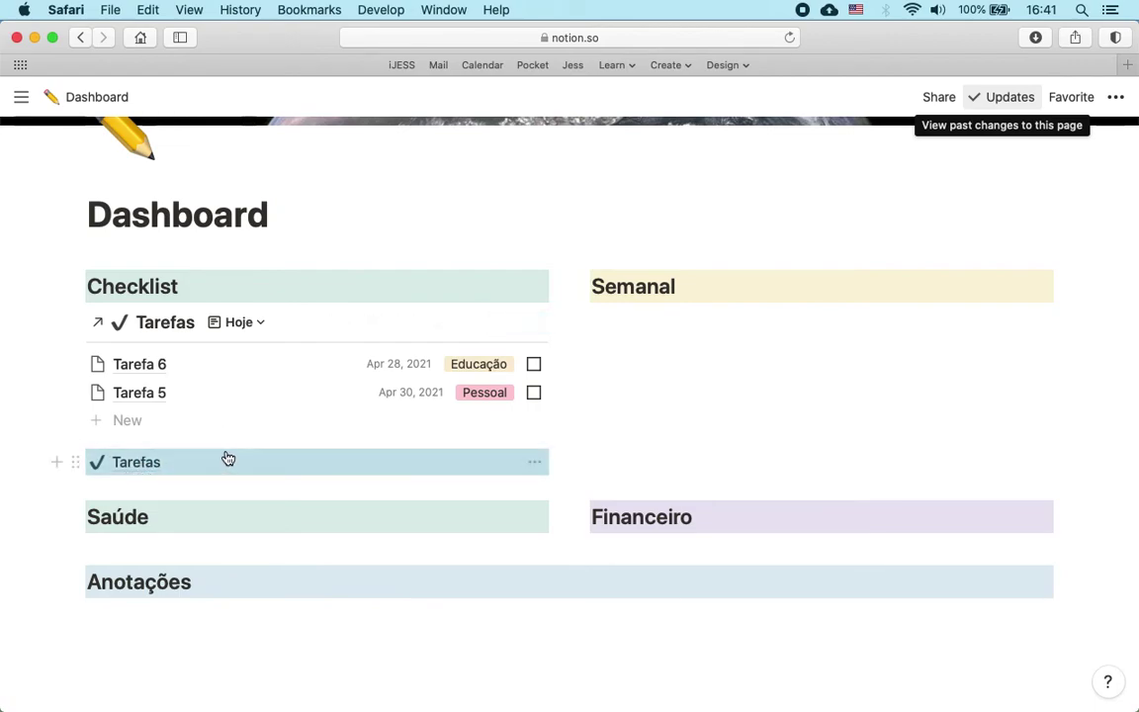
{"action": "key", "text": "Escape"}
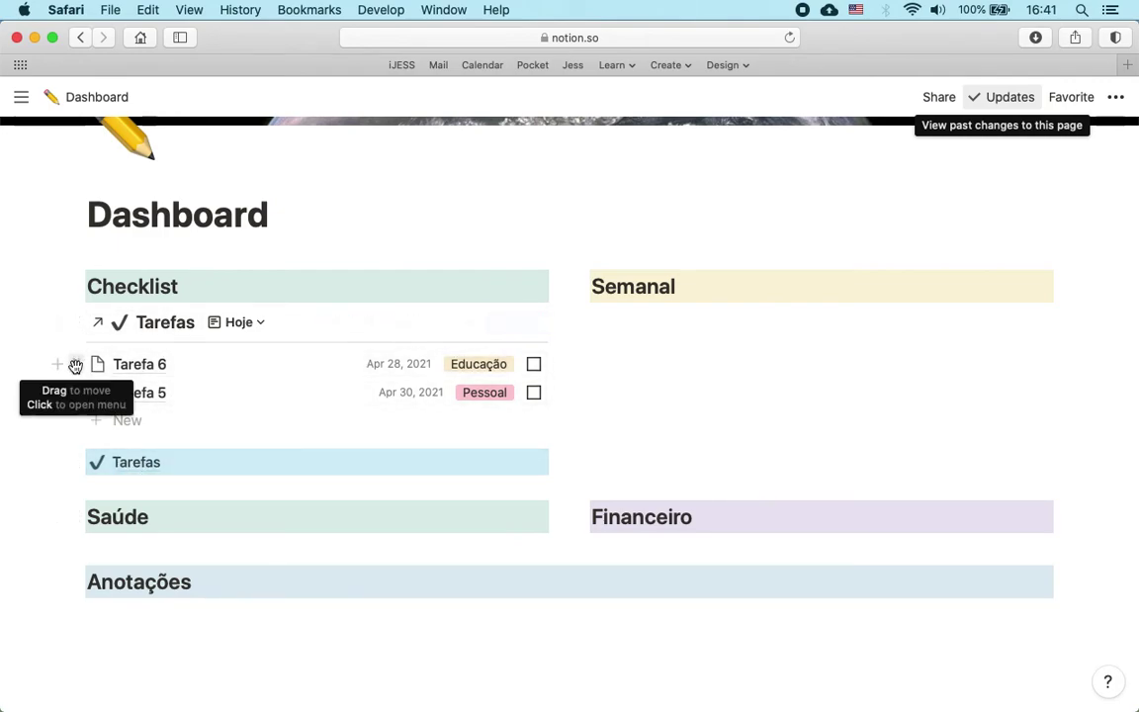
{"action": "left_click", "coordinate": [77, 322]}
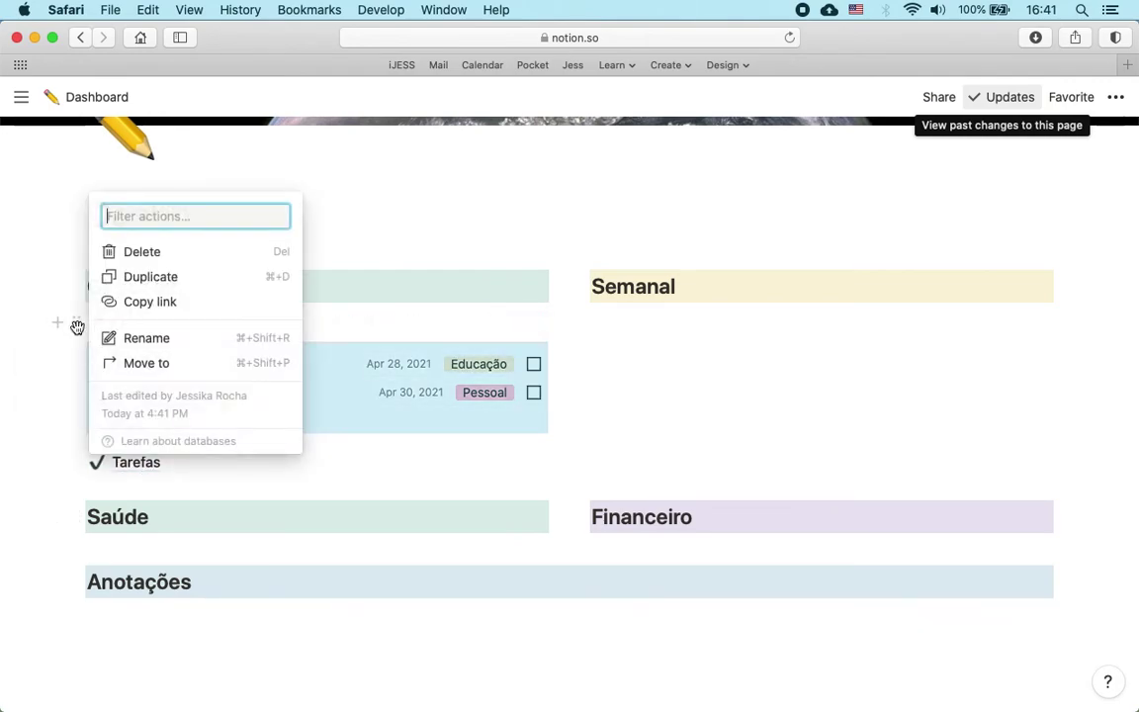
{"action": "left_click", "coordinate": [127, 277]}
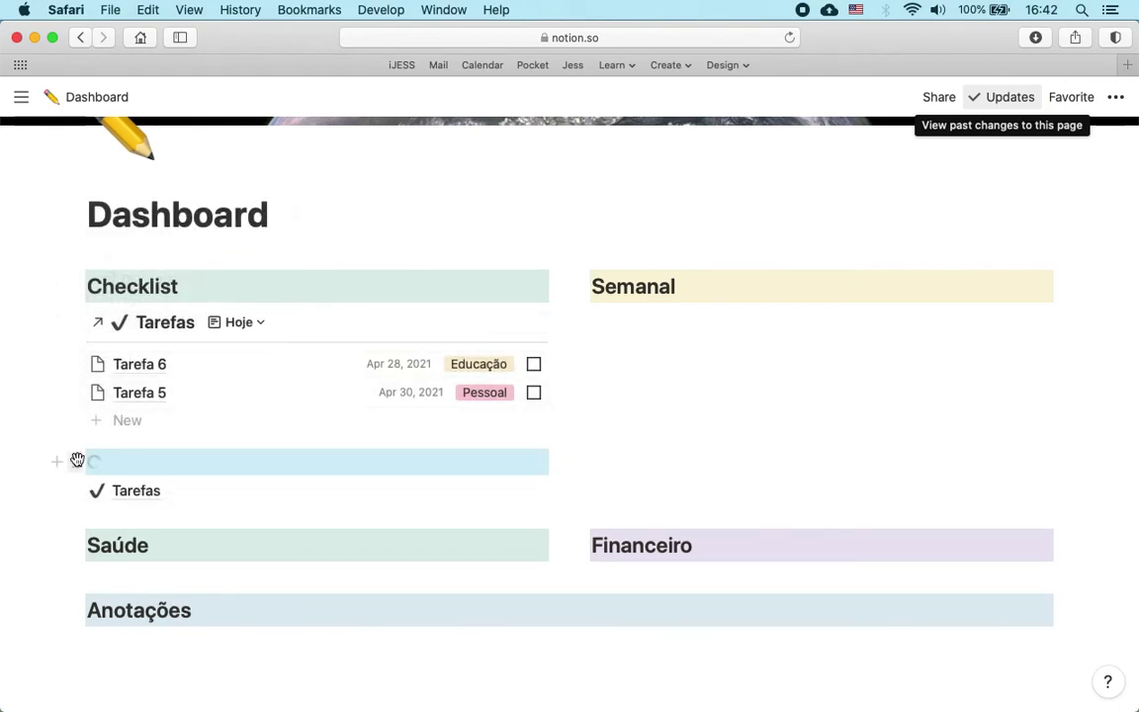
{"action": "left_click_drag", "start_coordinate": [206, 477], "coordinate": [679, 453]}
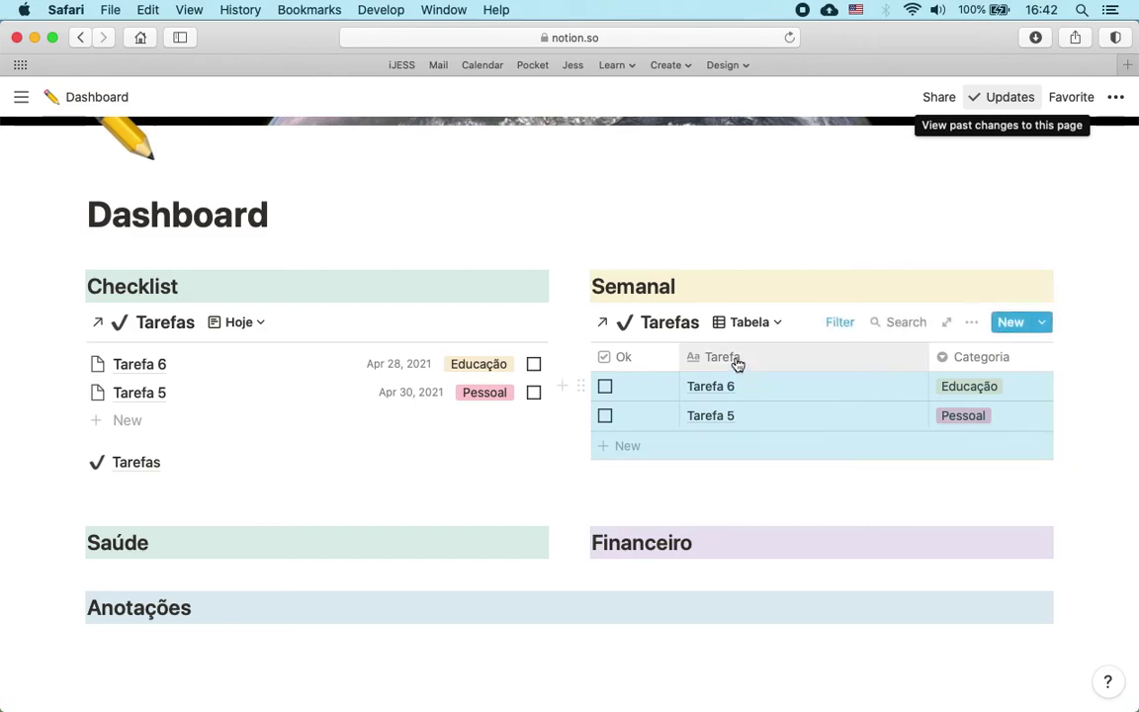
Step: Switch the linked Tarefas database under Semanal to the Hoje view and rename that view to Essa Semana
{"action": "left_click", "coordinate": [757, 324]}
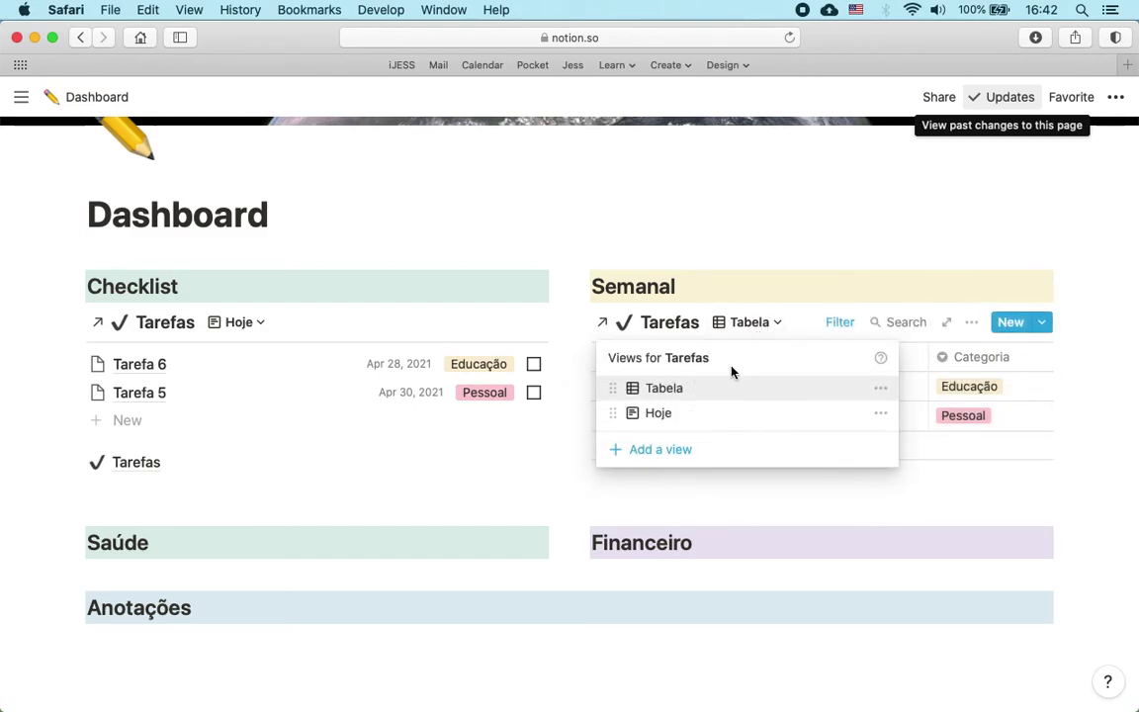
{"action": "left_click", "coordinate": [661, 413]}
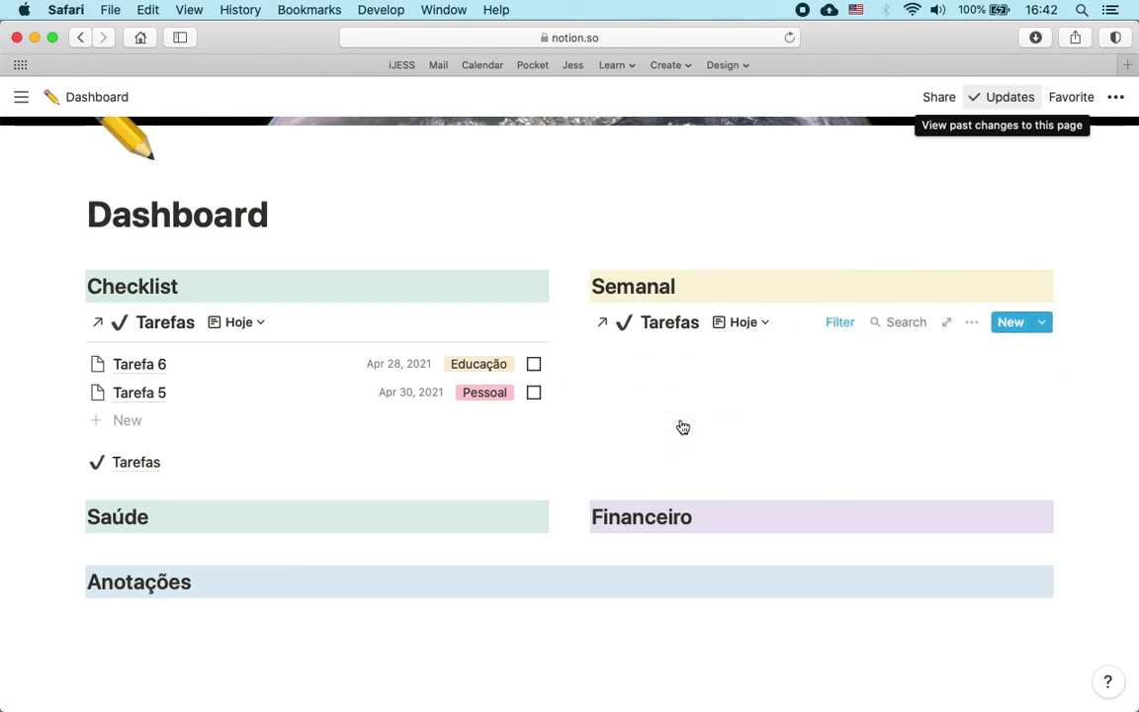
{"action": "left_click", "coordinate": [768, 324]}
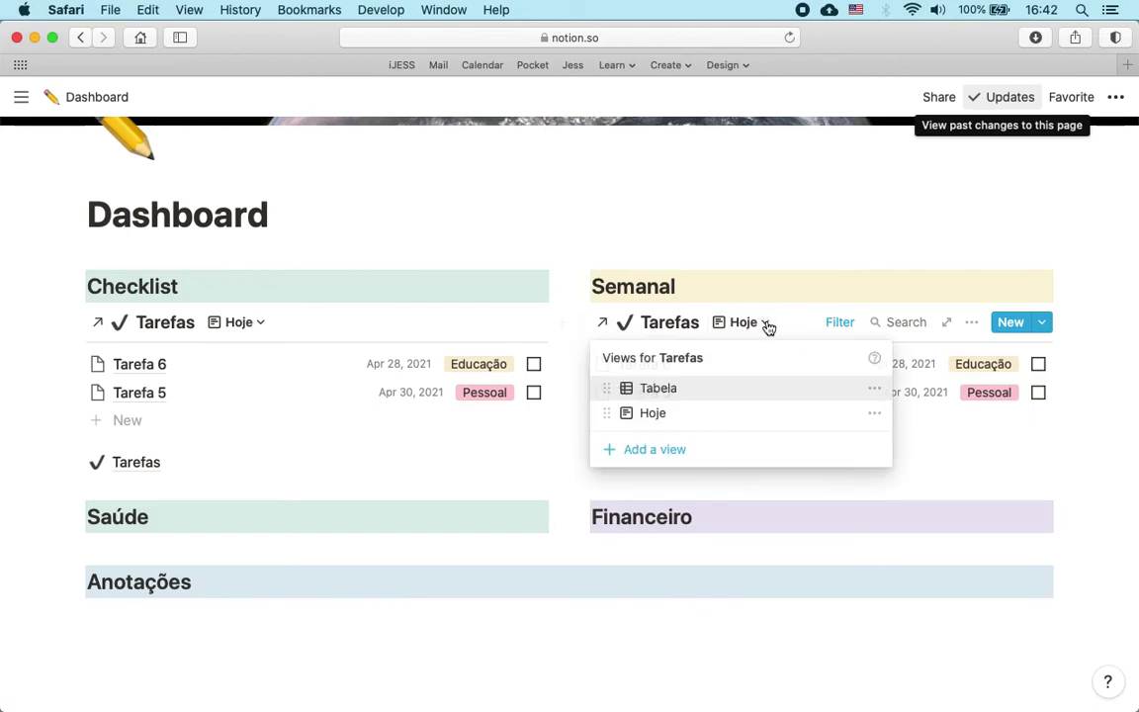
{"action": "left_click", "coordinate": [874, 414]}
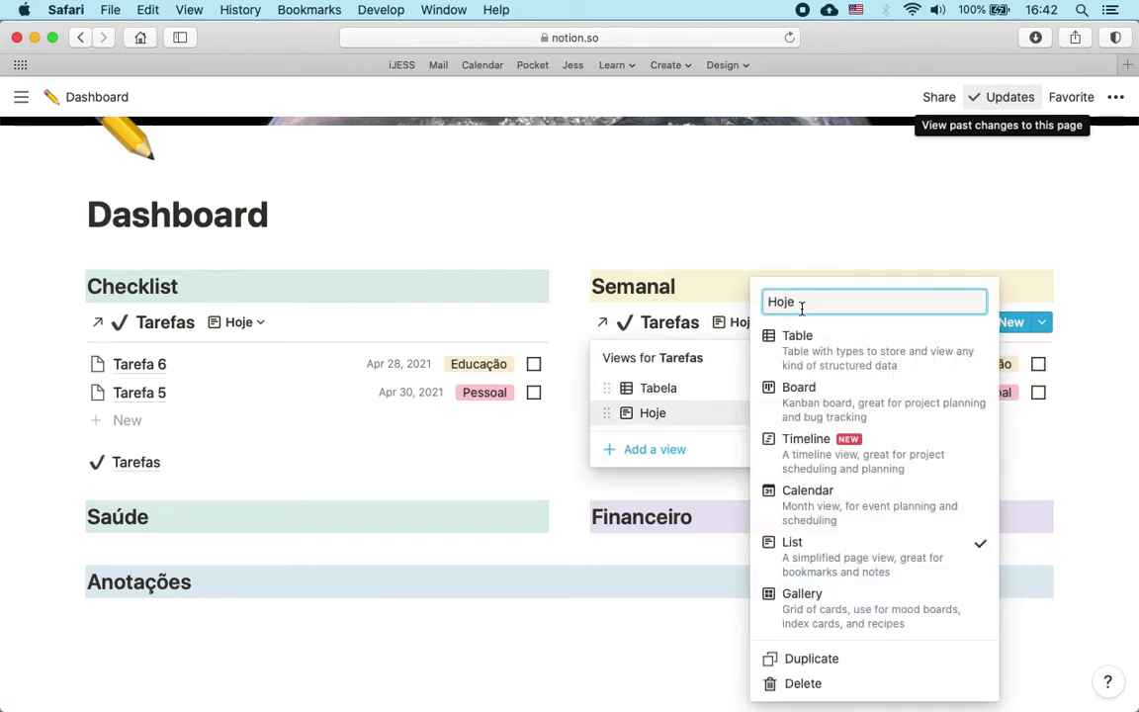
{"action": "double_click", "coordinate": [803, 308]}
{"action": "type", "text": "Se"}
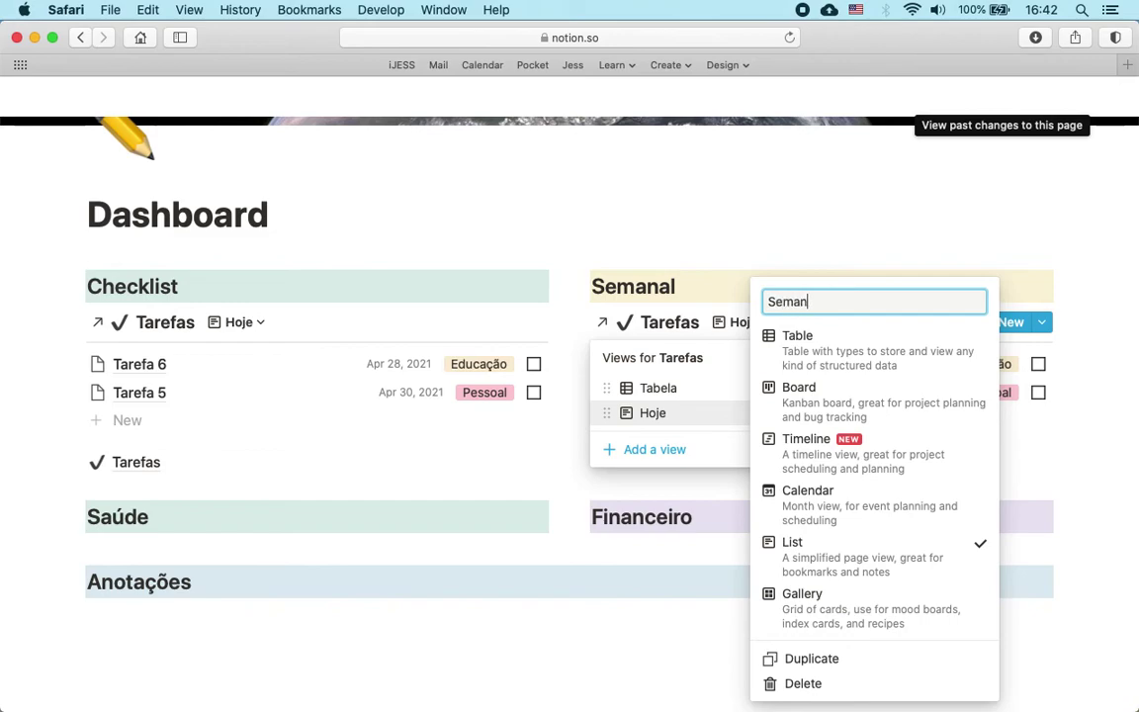
{"action": "type", "text": "man"}
{"action": "key", "text": "BackSpace"}
{"action": "key", "text": "BackSpace"}
{"action": "key", "text": "BackSpace"}
{"action": "key", "text": "BackSpace"}
{"action": "key", "text": "BackSpace"}
{"action": "type", "text": "E"}
{"action": "key", "text": "Return"}
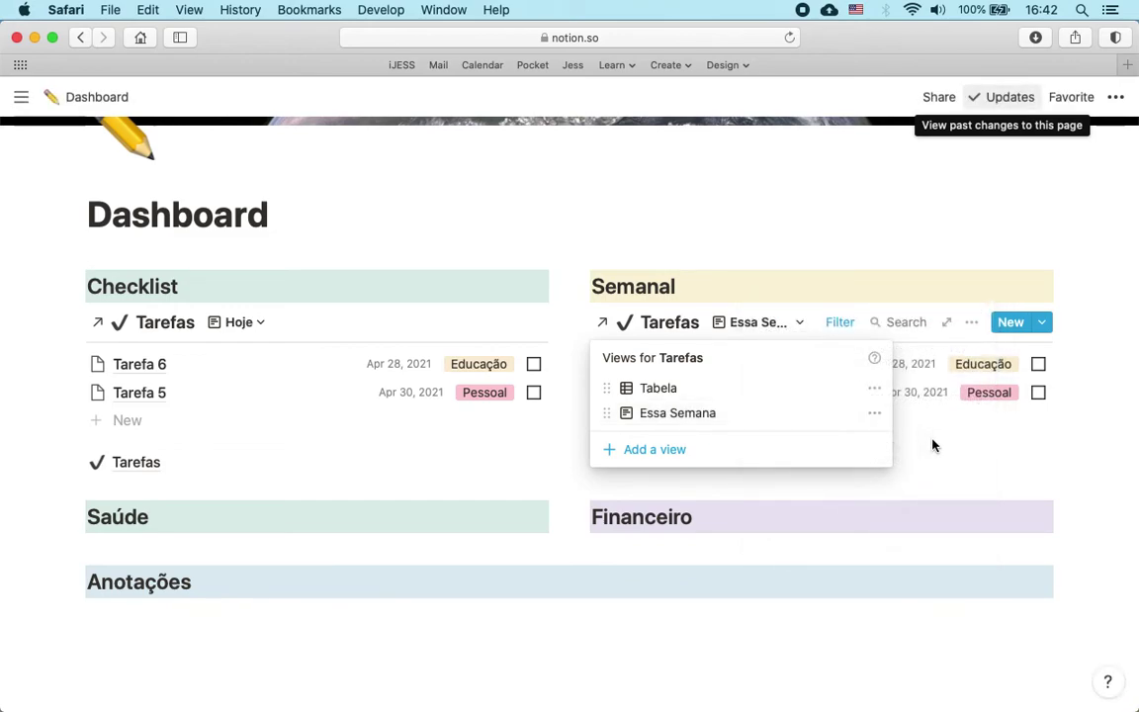
{"action": "left_click", "coordinate": [951, 455]}
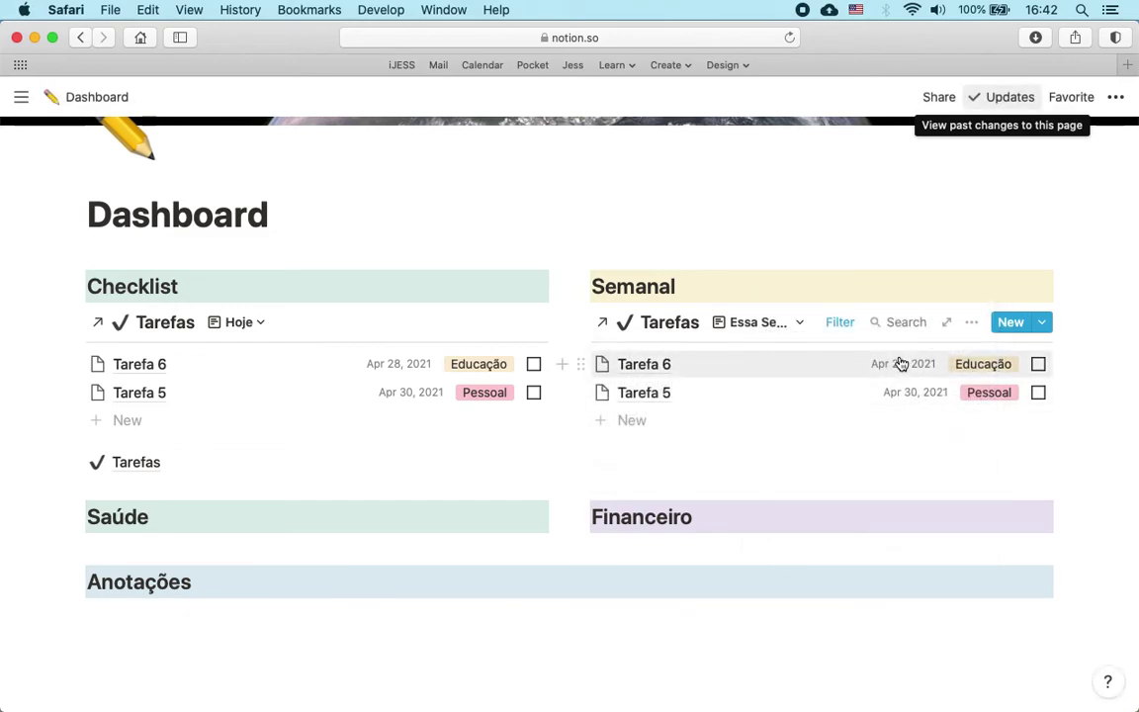
Step: Try filtering the Essa Semana view under Semanal to tasks whose Data is within the past week, then the next week
{"action": "left_click", "coordinate": [842, 324]}
{"action": "left_click", "coordinate": [857, 402]}
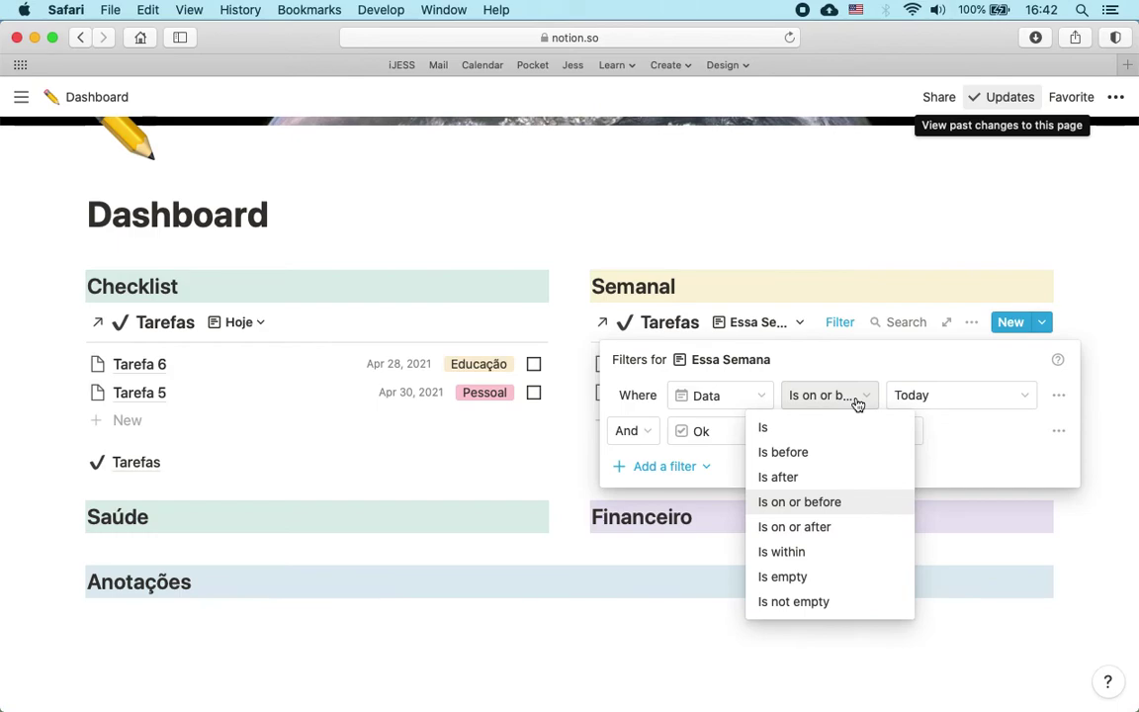
{"action": "left_click", "coordinate": [807, 554]}
{"action": "left_click", "coordinate": [949, 407]}
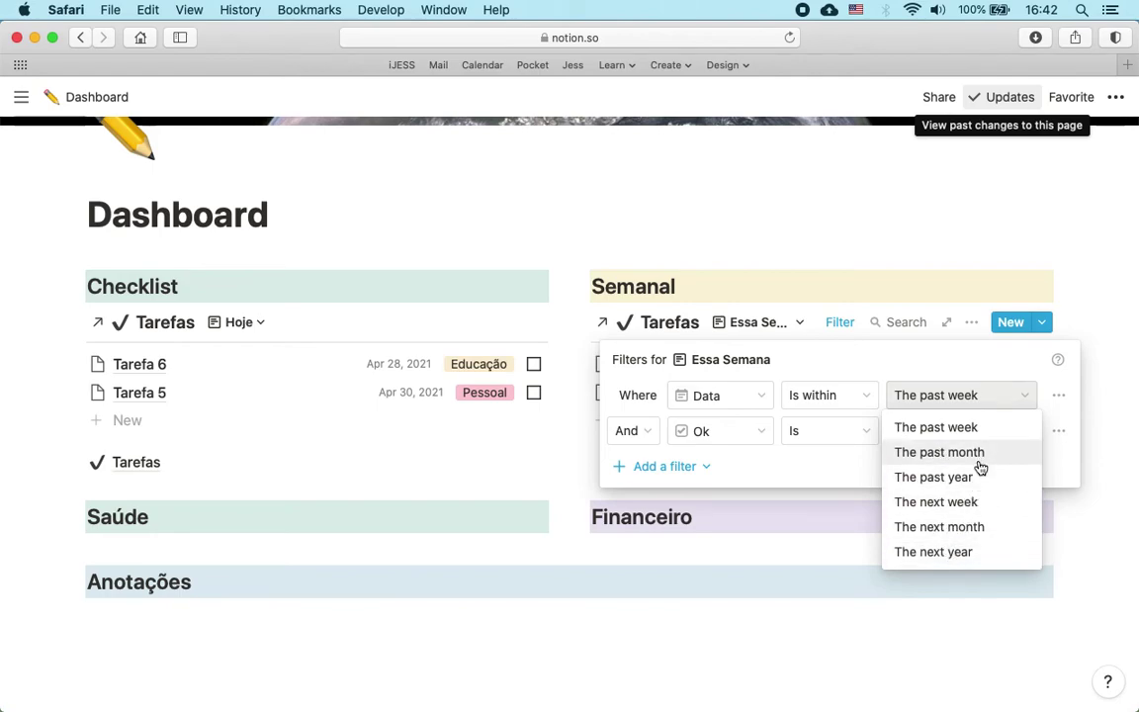
{"action": "left_click", "coordinate": [951, 424]}
{"action": "left_click", "coordinate": [968, 399]}
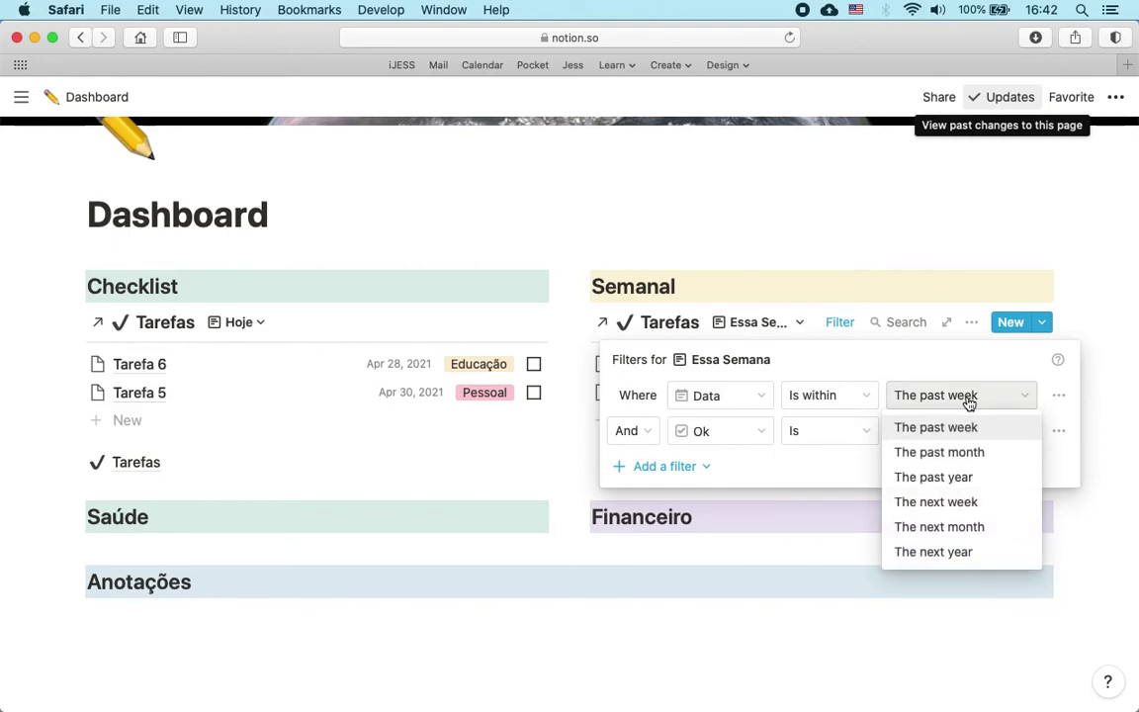
{"action": "left_click", "coordinate": [955, 502]}
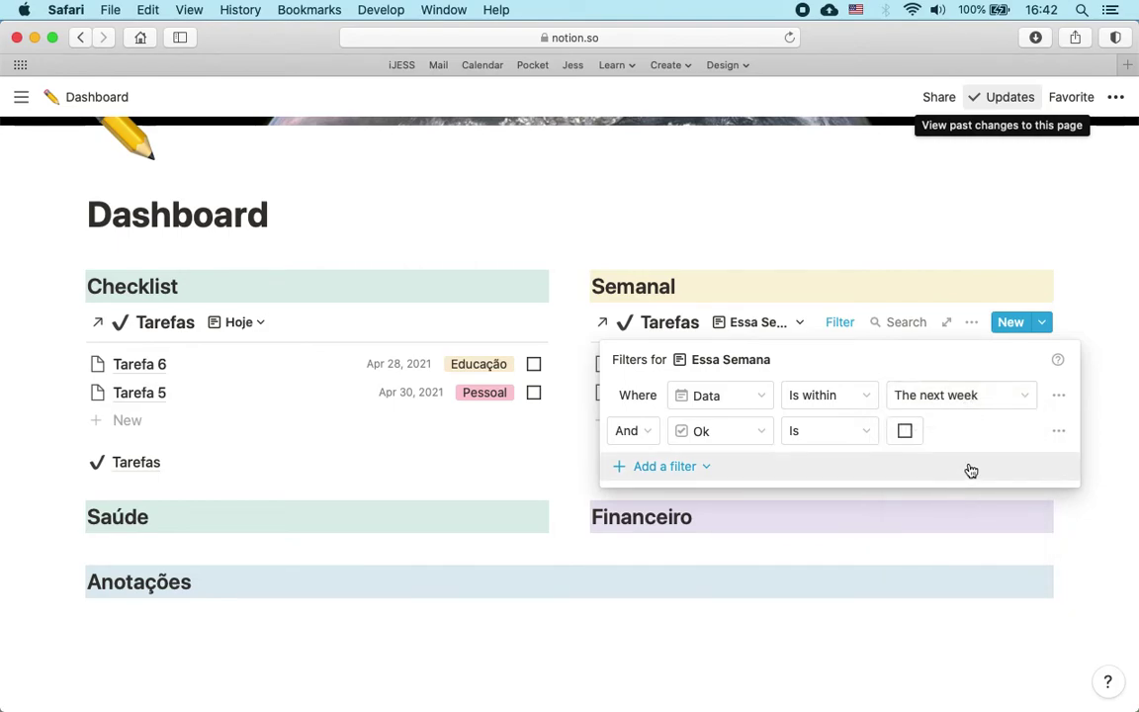
{"action": "left_click", "coordinate": [952, 397]}
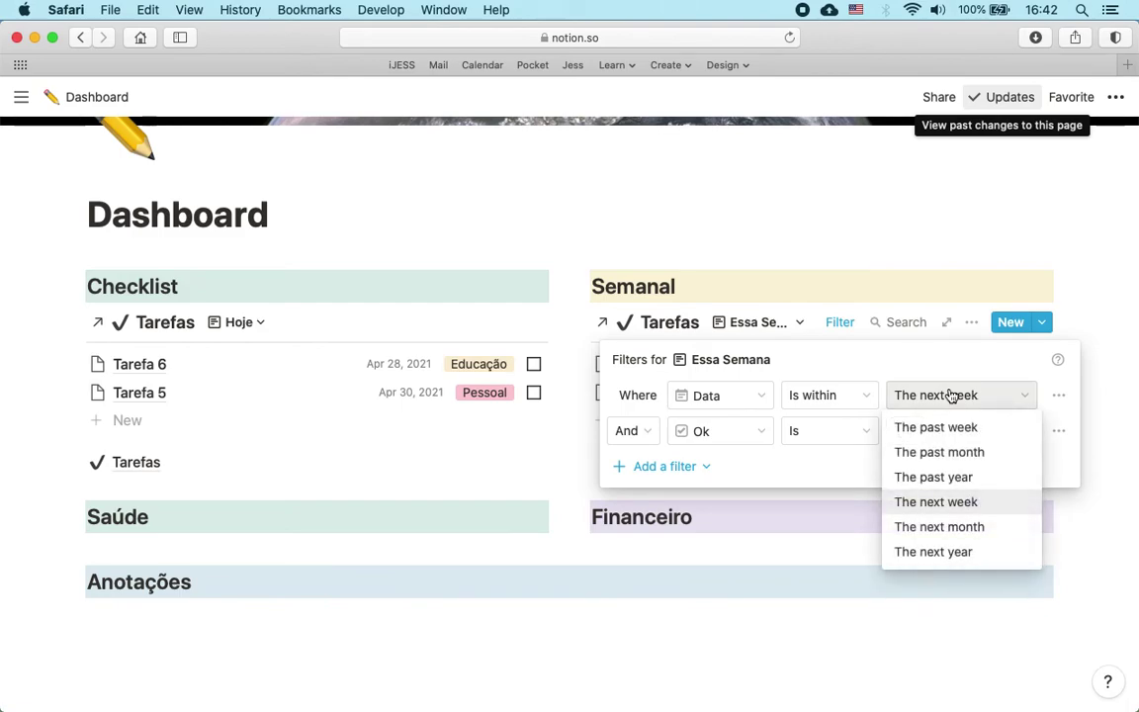
{"action": "left_click", "coordinate": [836, 402]}
Step: Set the Data filter of the Essa Semana view under Semanal to Is after Today
{"action": "left_click", "coordinate": [837, 401]}
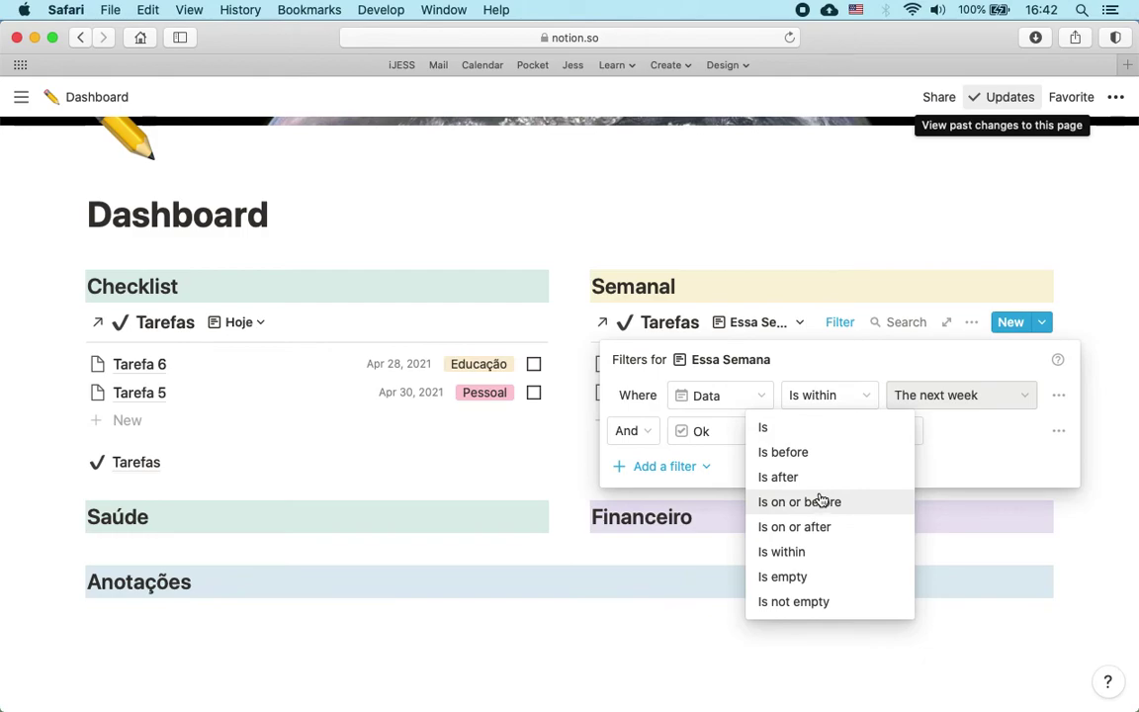
{"action": "left_click", "coordinate": [814, 531]}
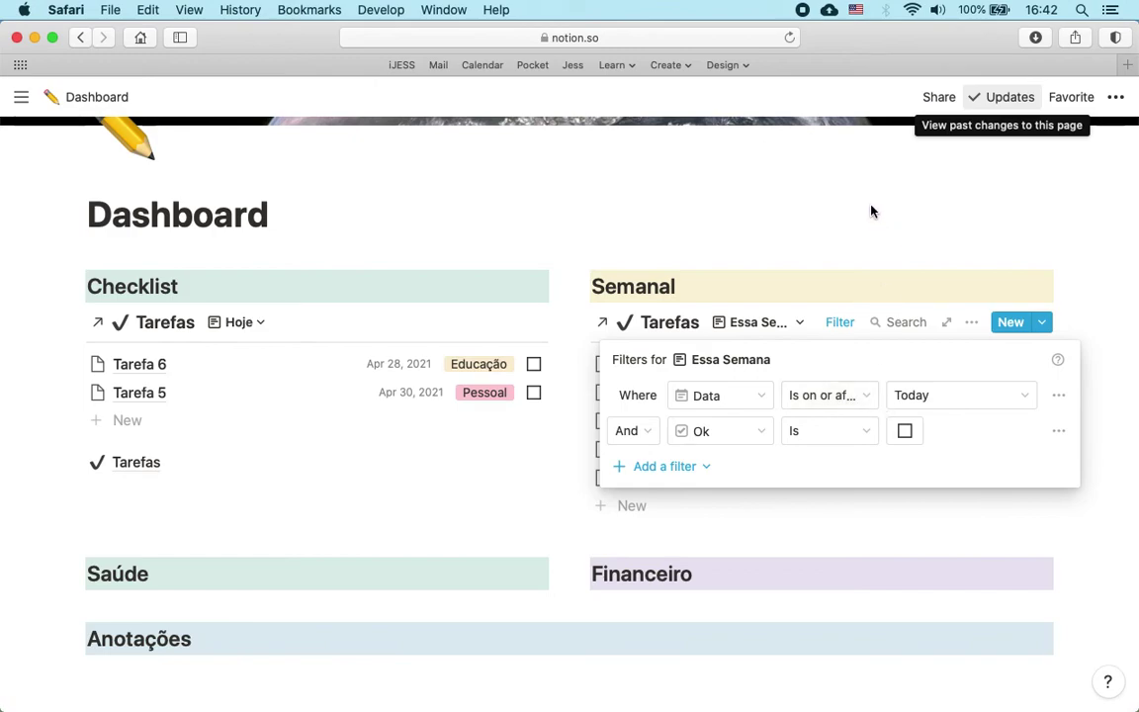
{"action": "left_click", "coordinate": [827, 400]}
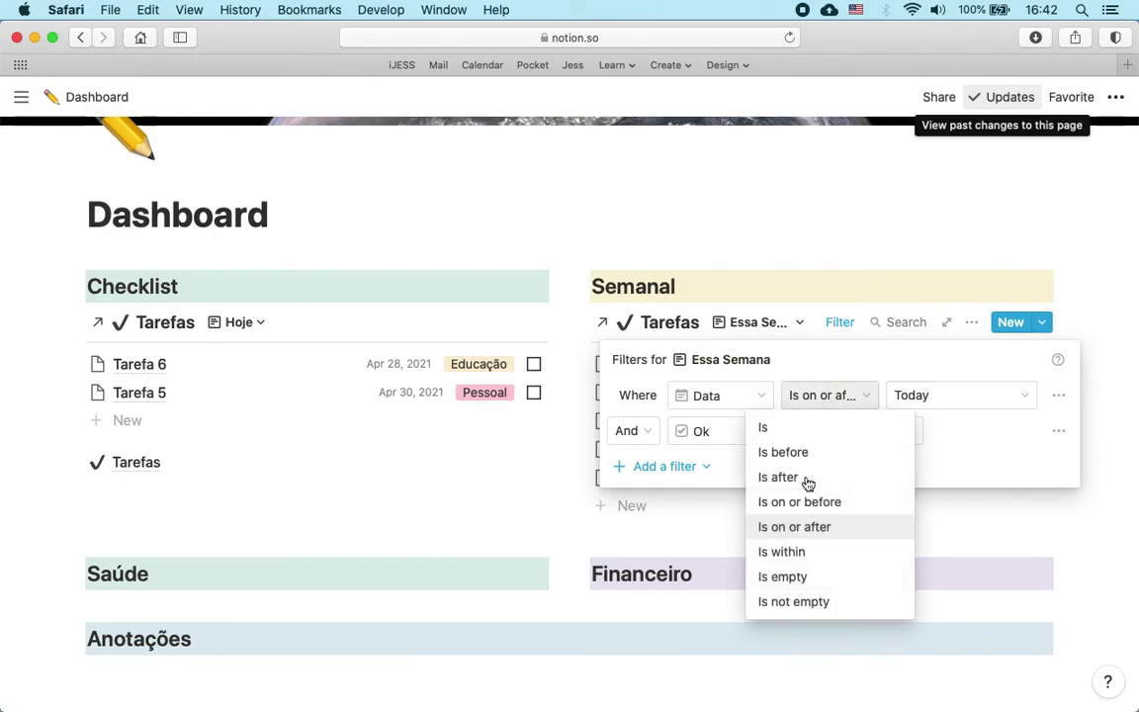
{"action": "left_click", "coordinate": [799, 478]}
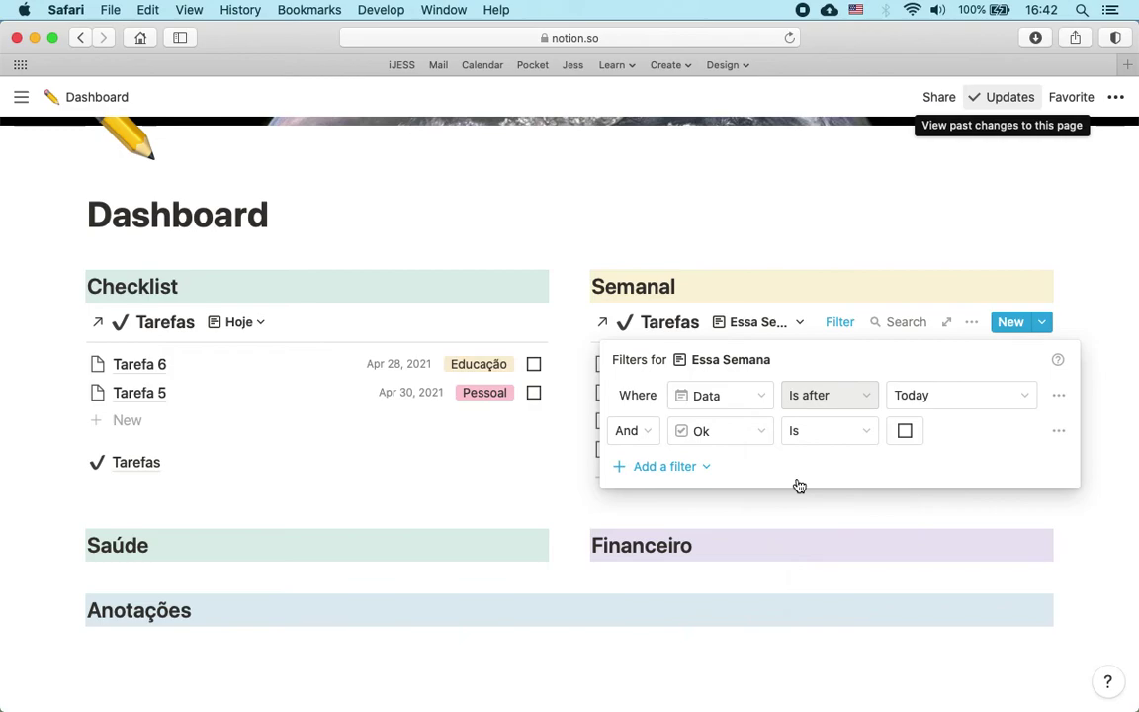
{"action": "left_click", "coordinate": [820, 223]}
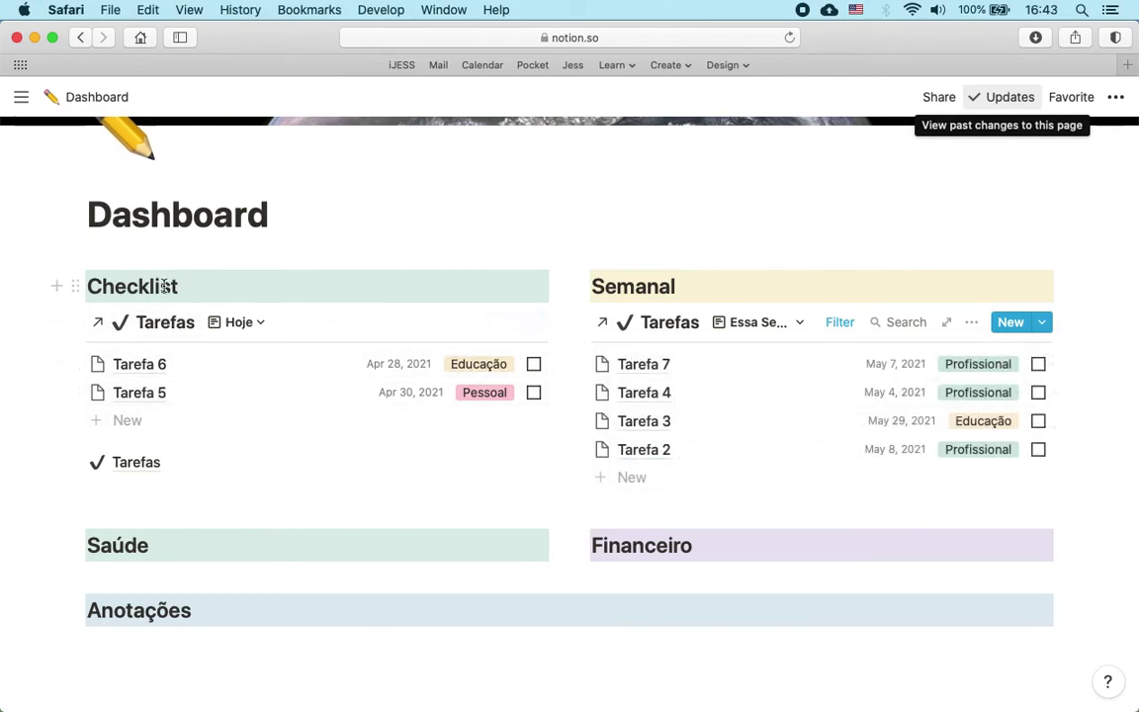
Step: Rename the Checklist heading to Diário
{"action": "double_click", "coordinate": [132, 285]}
{"action": "type", "text": "Di"}
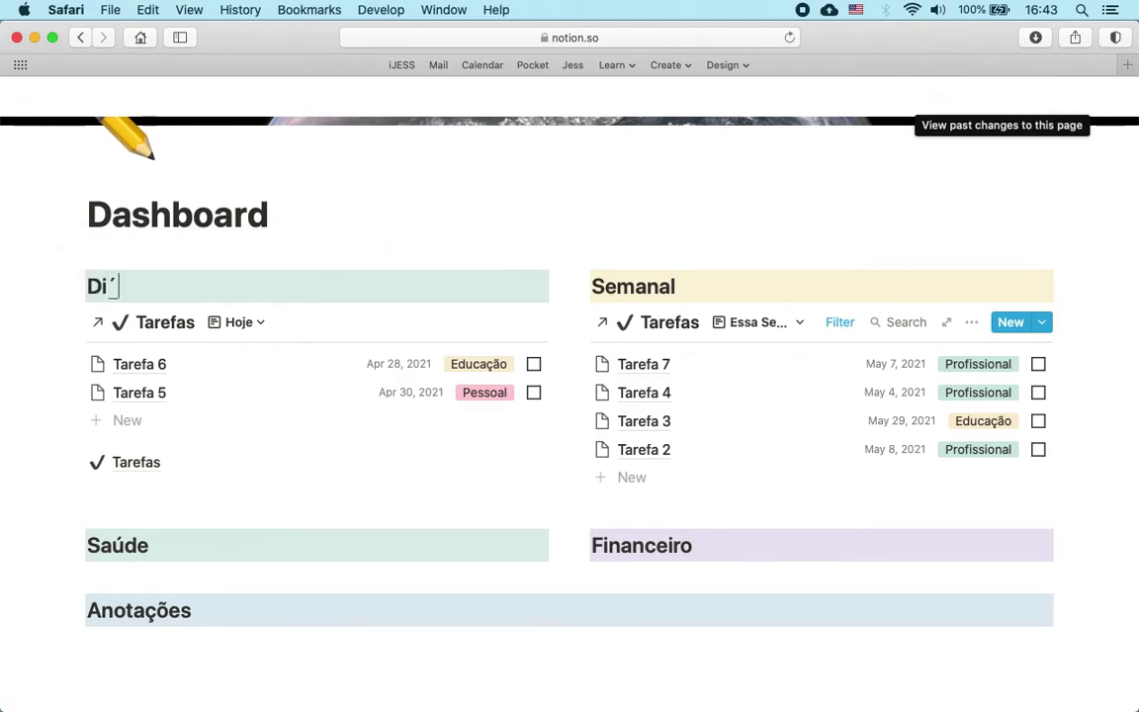
{"action": "type", "text": "ário"}
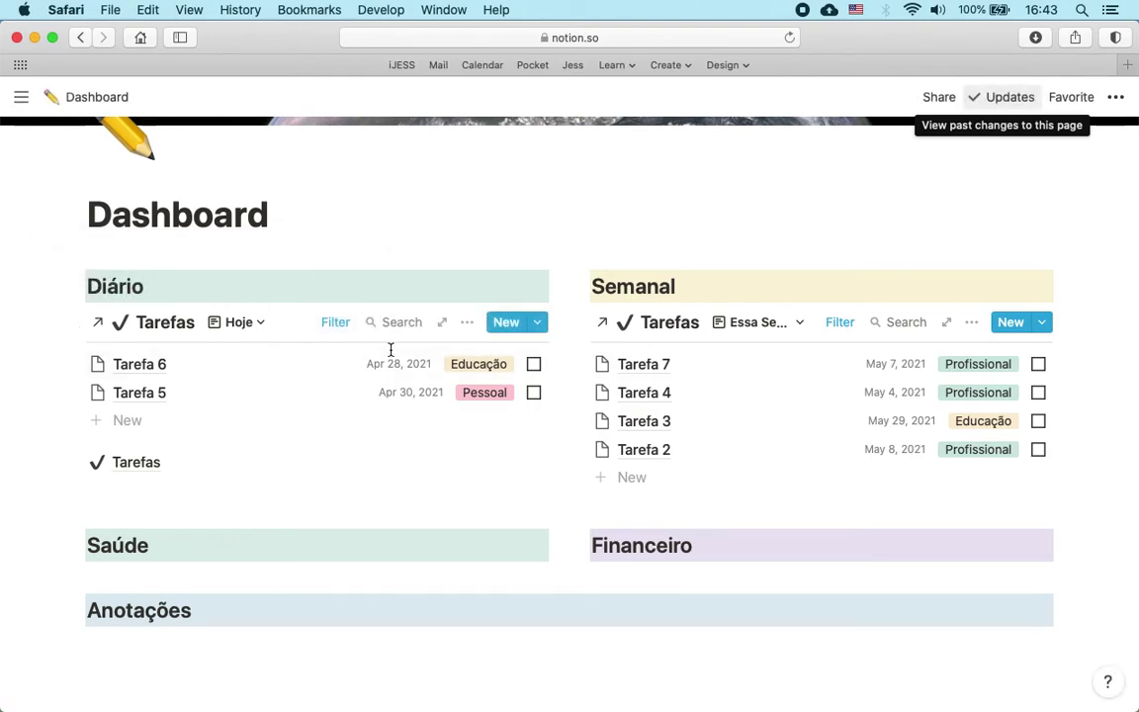
{"action": "left_click", "coordinate": [684, 286]}
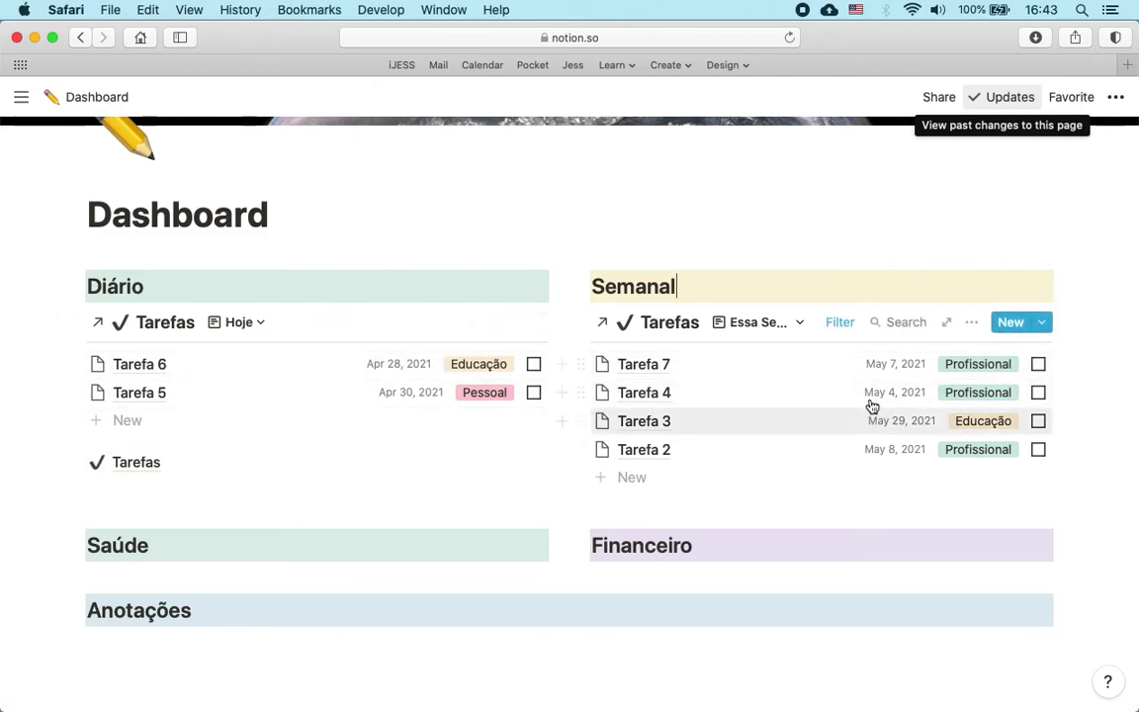
Step: Sort the Essa Semana view under Semanal by Data in ascending order
{"action": "left_click", "coordinate": [972, 323]}
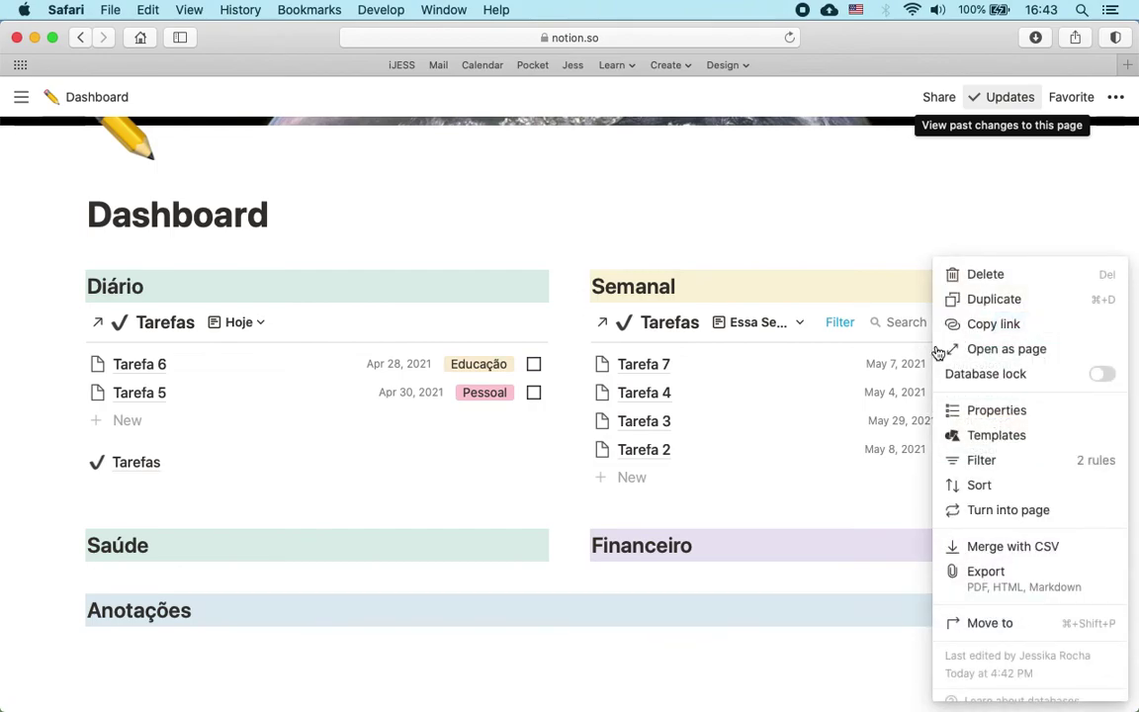
{"action": "left_click", "coordinate": [971, 491]}
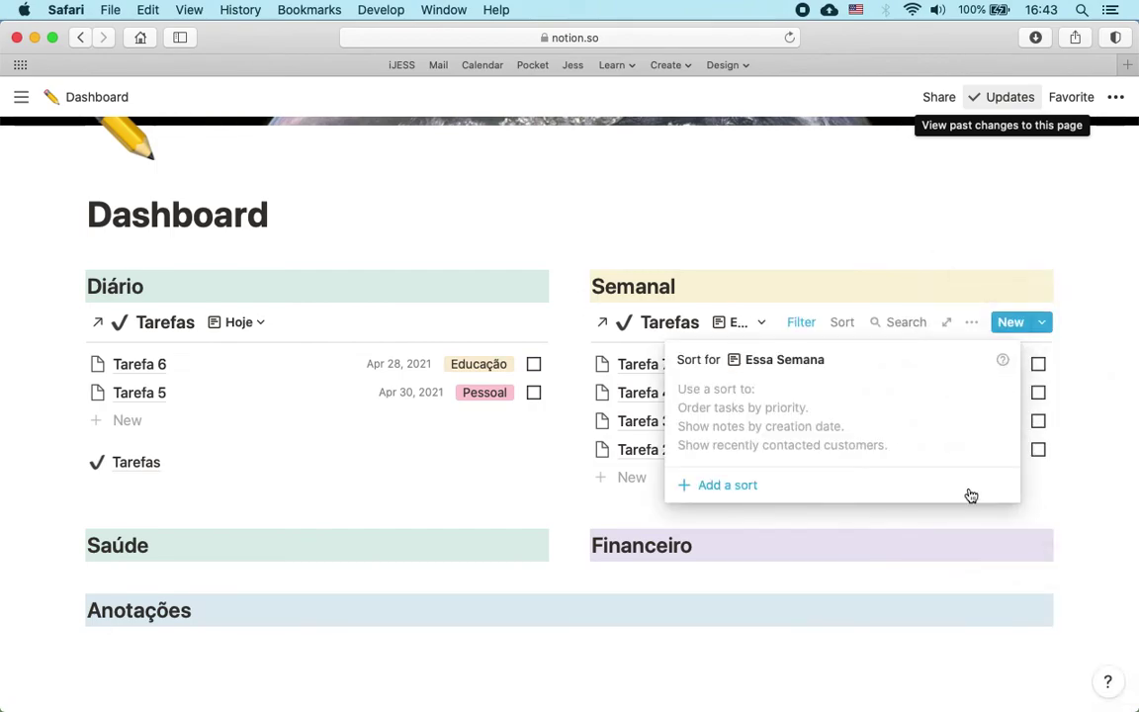
{"action": "left_click", "coordinate": [730, 485]}
{"action": "left_click", "coordinate": [748, 398]}
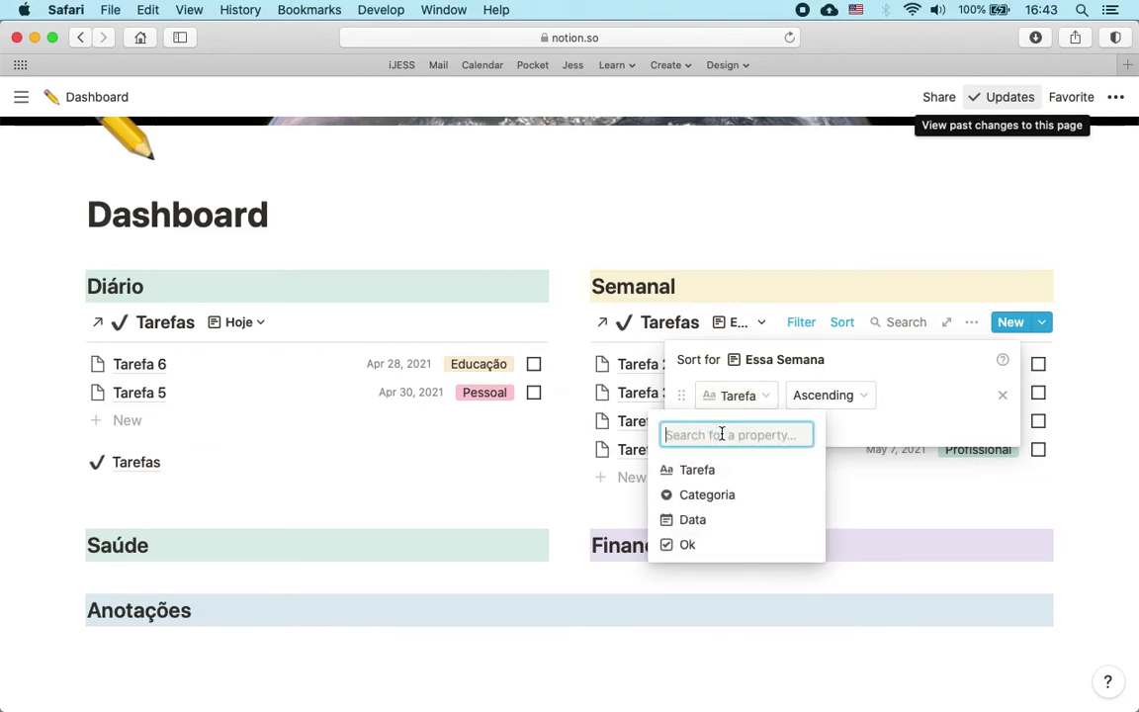
{"action": "left_click", "coordinate": [701, 518]}
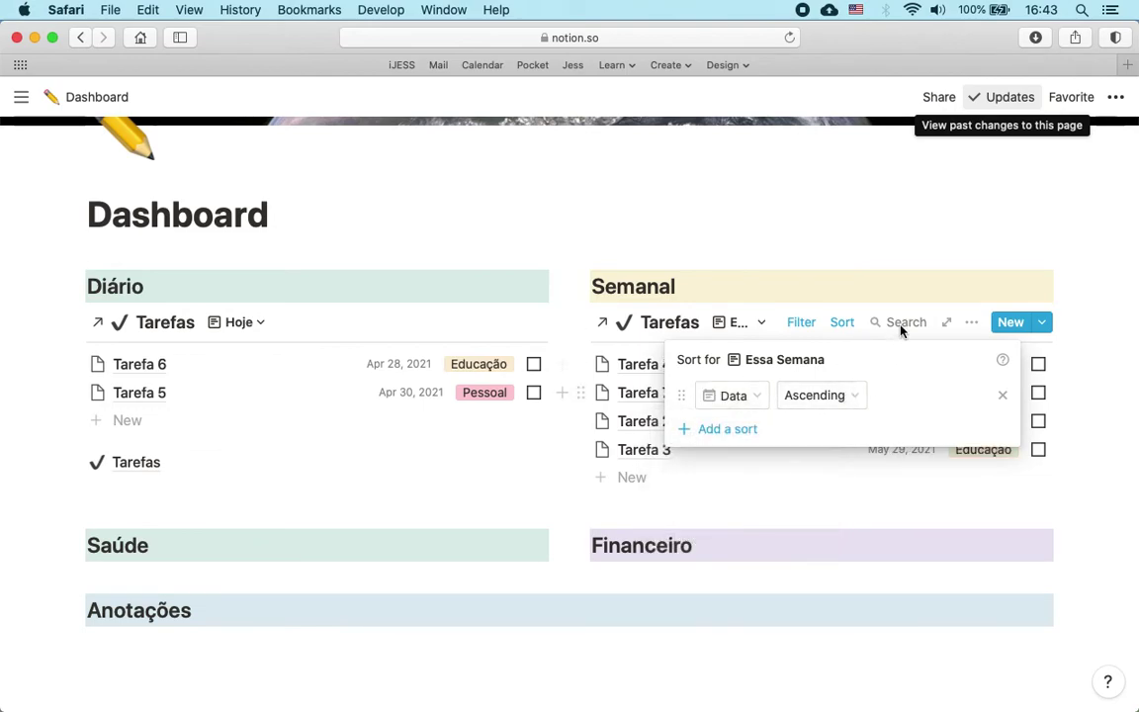
{"action": "left_click", "coordinate": [893, 218]}
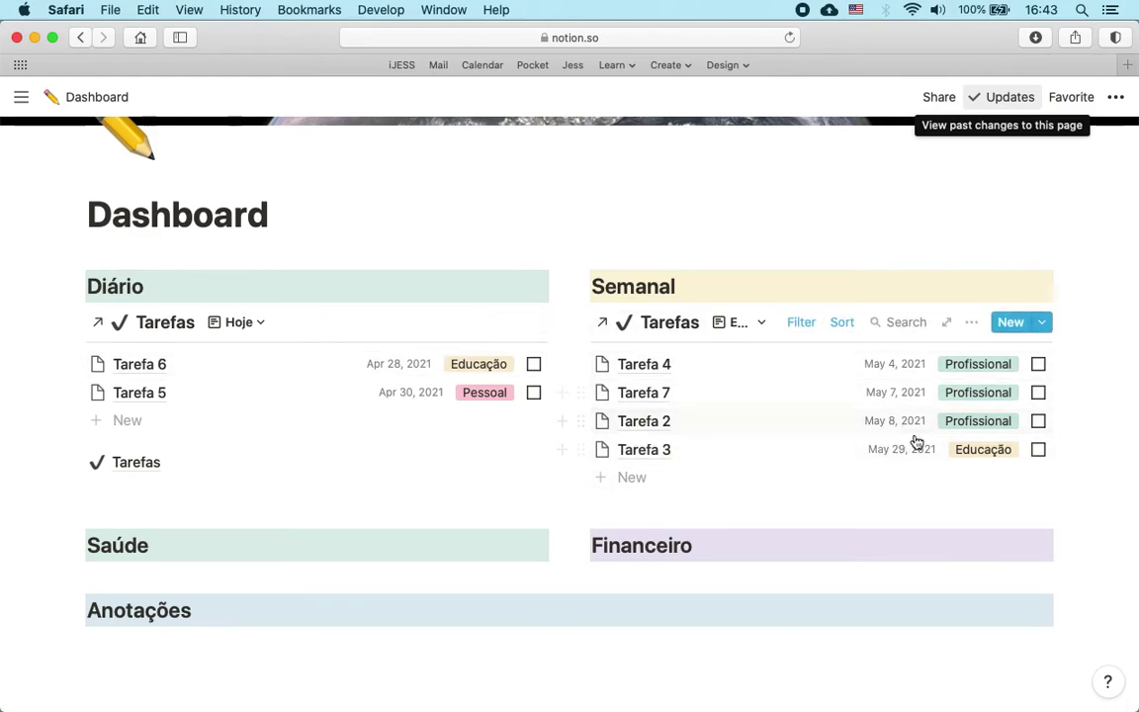
Step: Set the Data filter of the Tabela view under Semanal to Is after Today and return to the Essa Semana view
{"action": "left_click", "coordinate": [763, 325]}
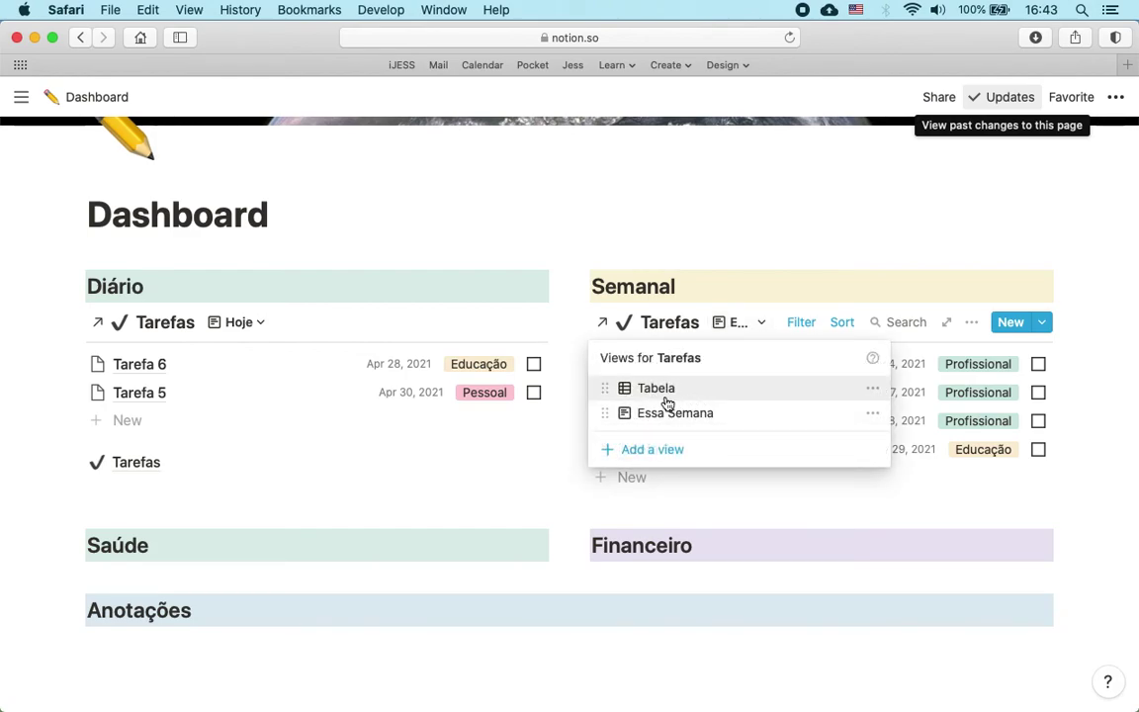
{"action": "left_click", "coordinate": [774, 390]}
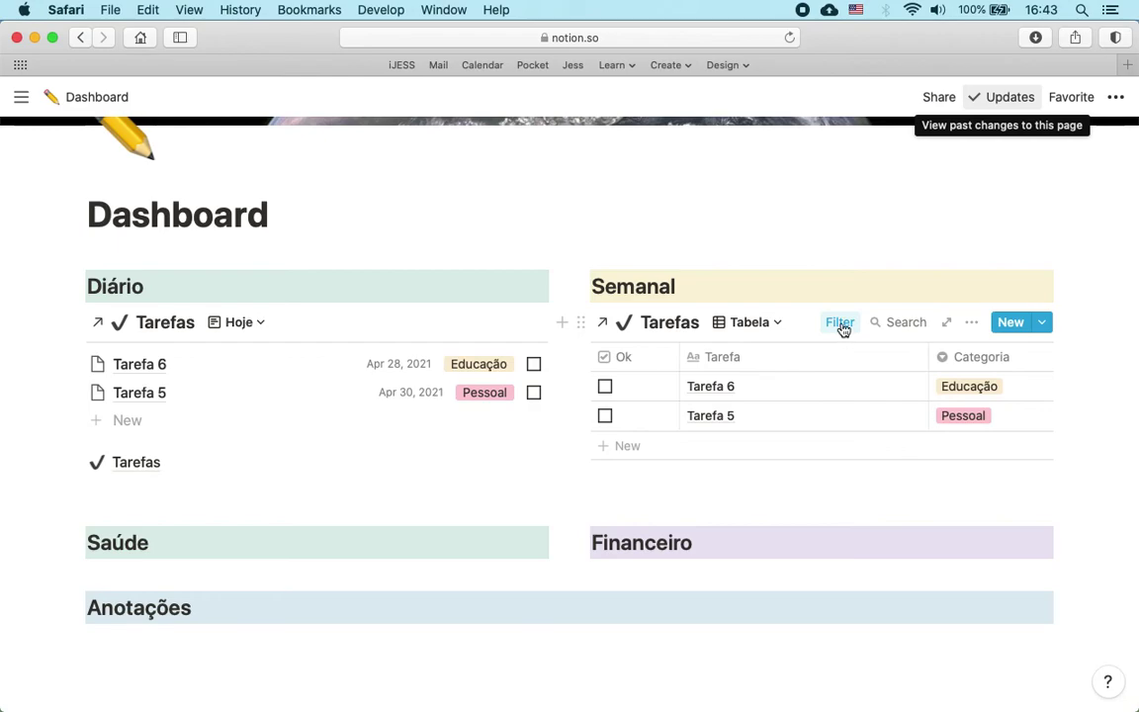
{"action": "left_click", "coordinate": [841, 325]}
{"action": "left_click", "coordinate": [848, 395]}
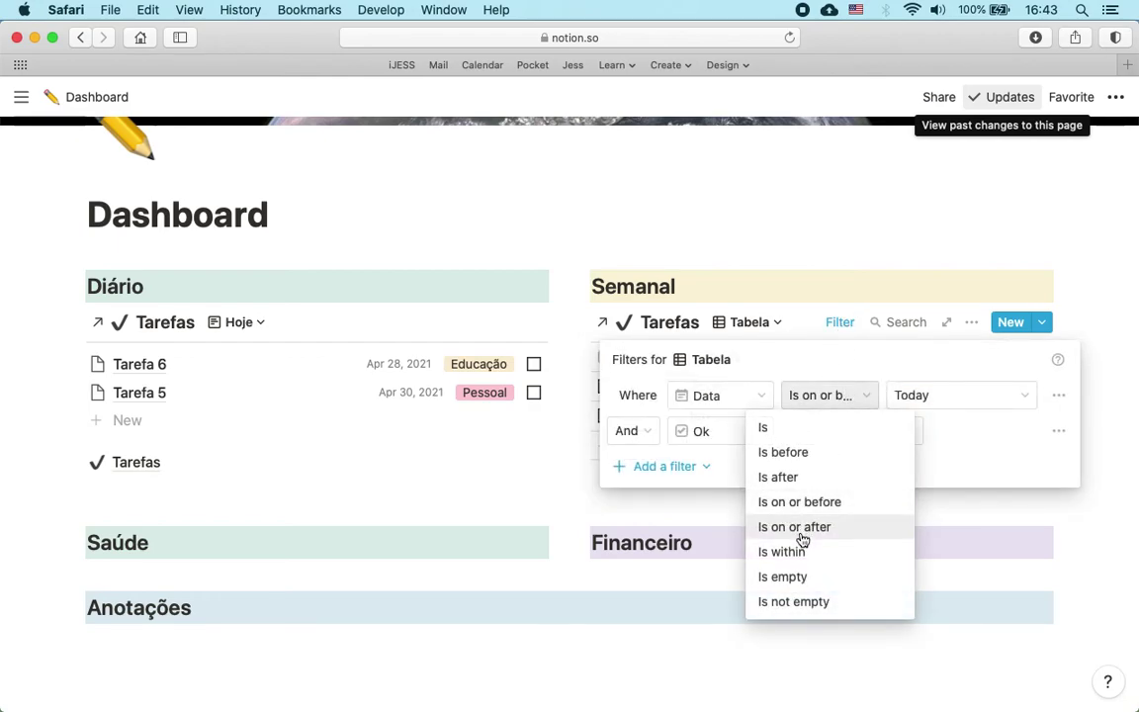
{"action": "left_click", "coordinate": [816, 482]}
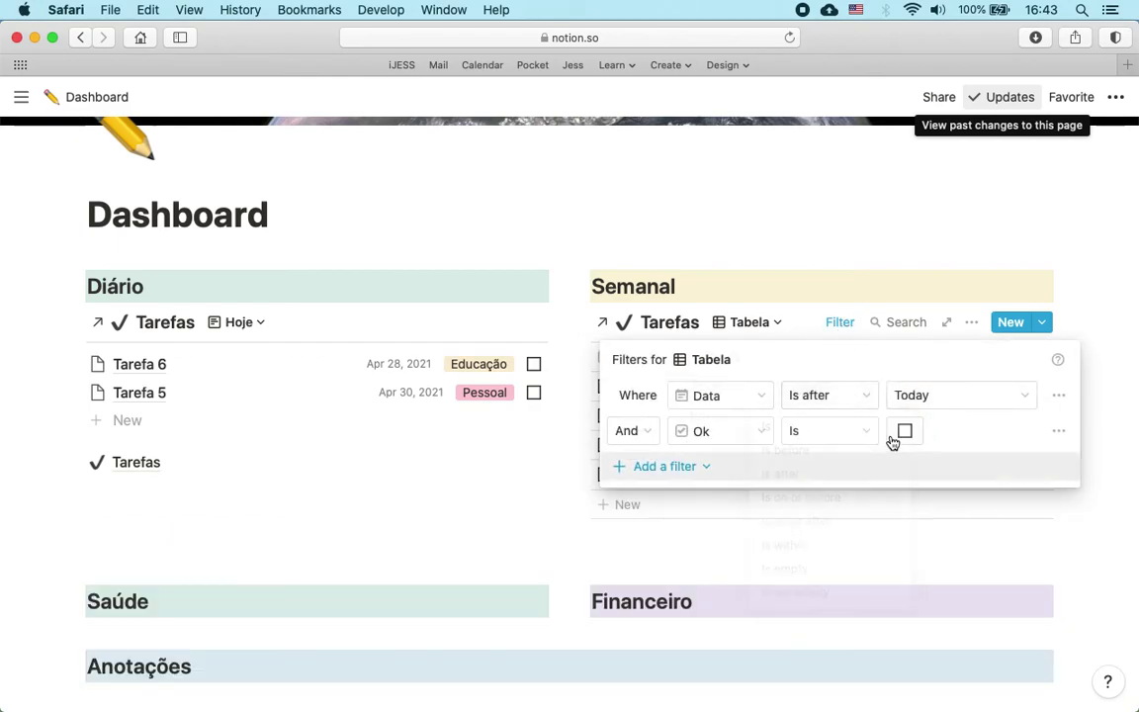
{"action": "left_click", "coordinate": [838, 324]}
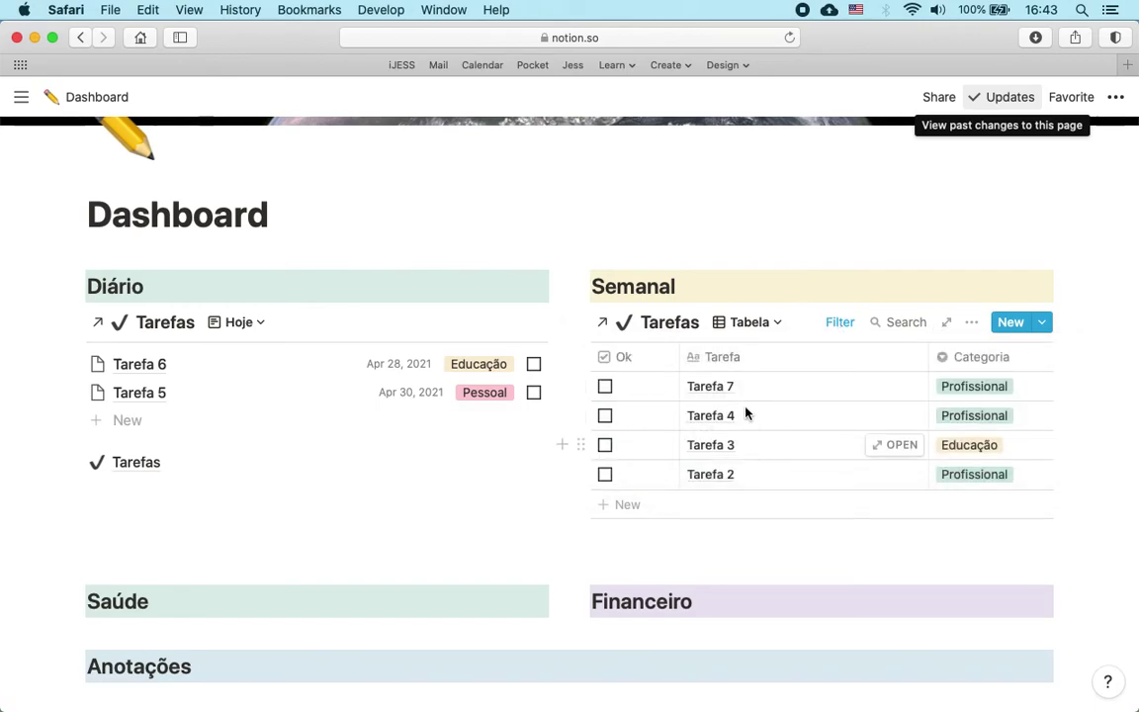
{"action": "left_click", "coordinate": [743, 323]}
{"action": "left_click", "coordinate": [673, 414]}
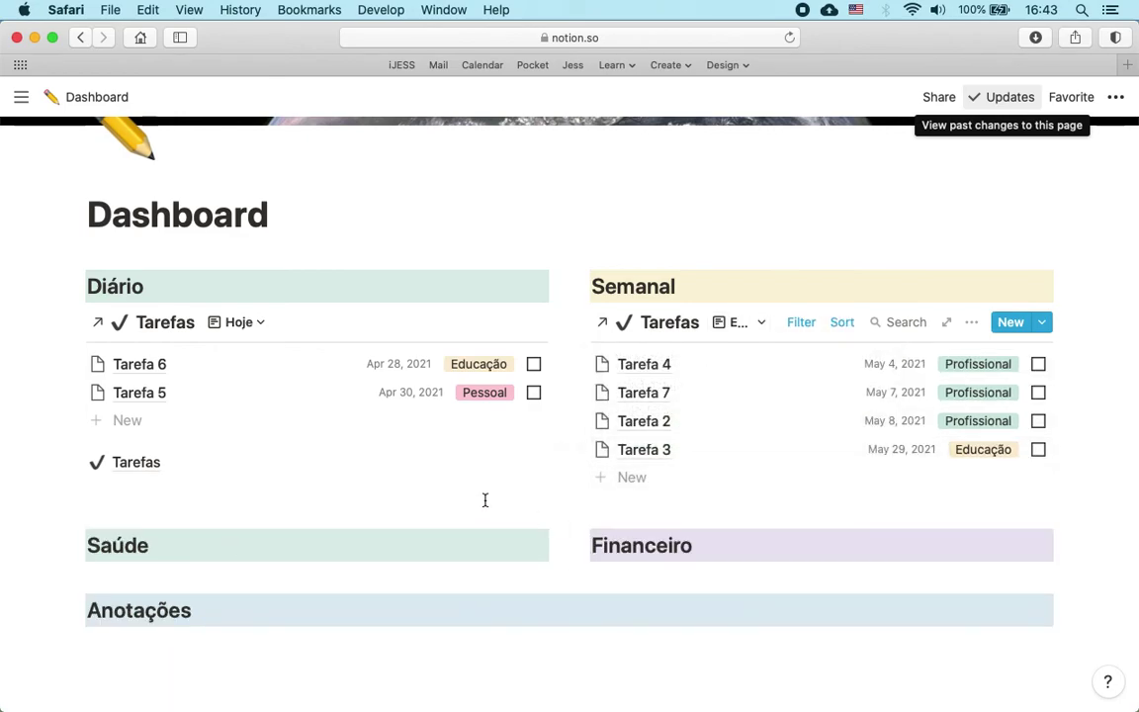
Step: Create a sub-page named Fitness under the Saúde heading and make it a table database
{"action": "scroll", "coordinate": [503, 504], "scroll_direction": "down", "scroll_amount": 3}
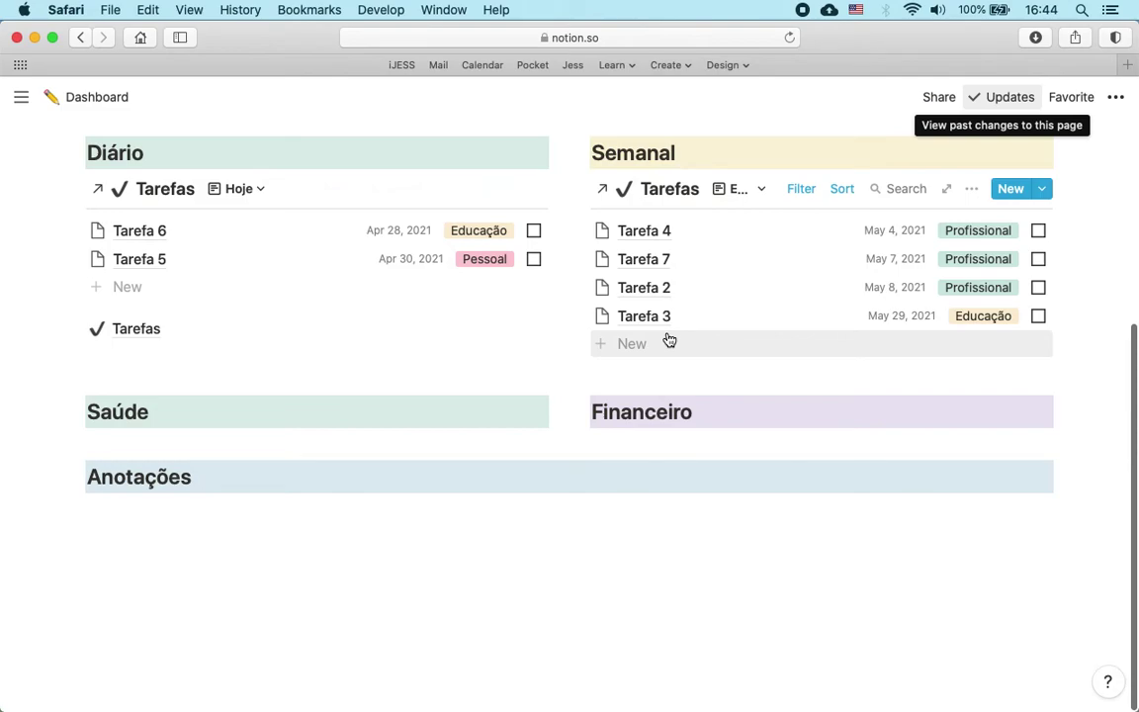
{"action": "left_click", "coordinate": [170, 444]}
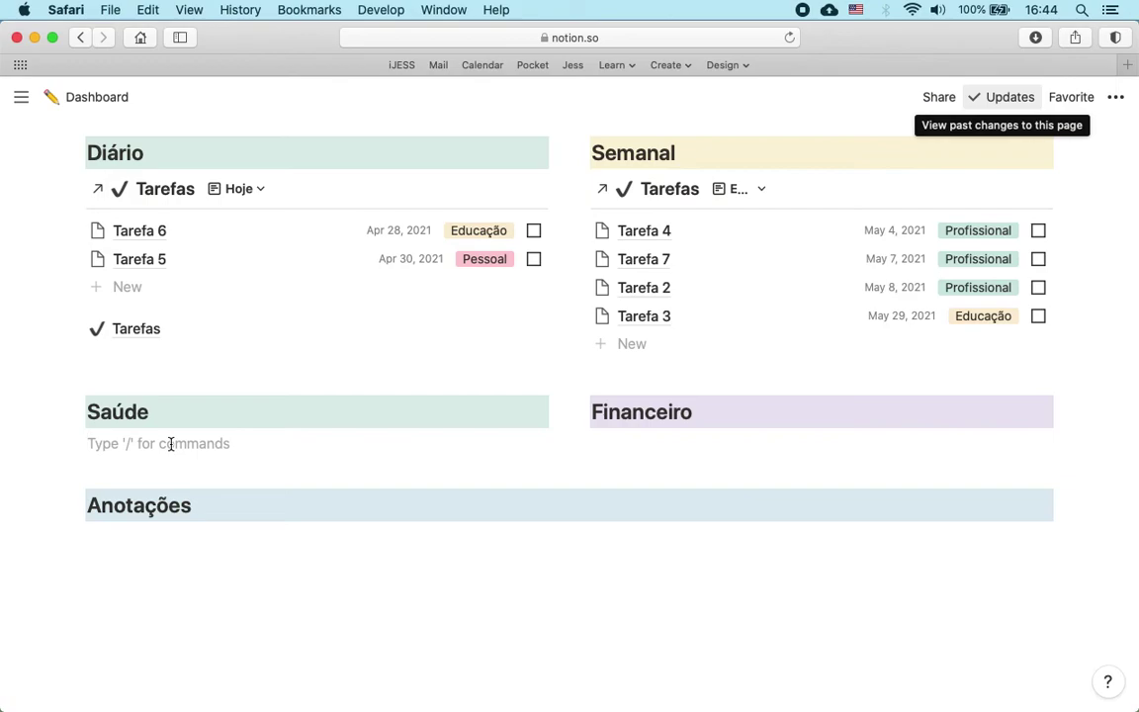
{"action": "type", "text": "/page"}
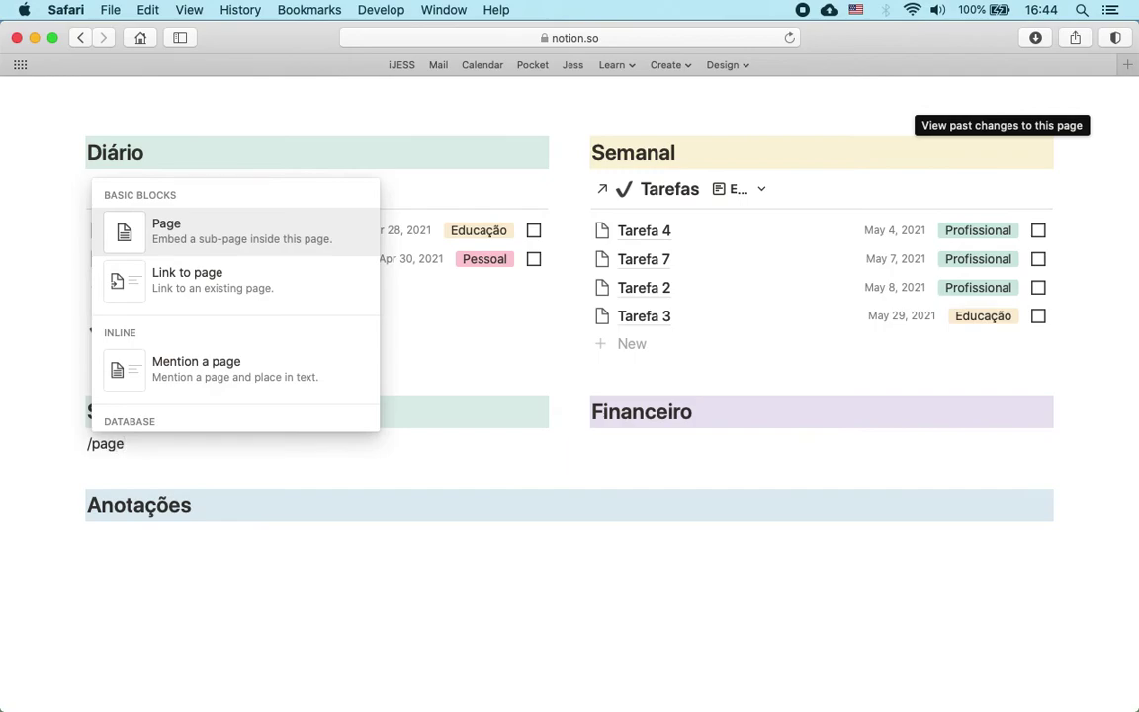
{"action": "key", "text": "Return"}
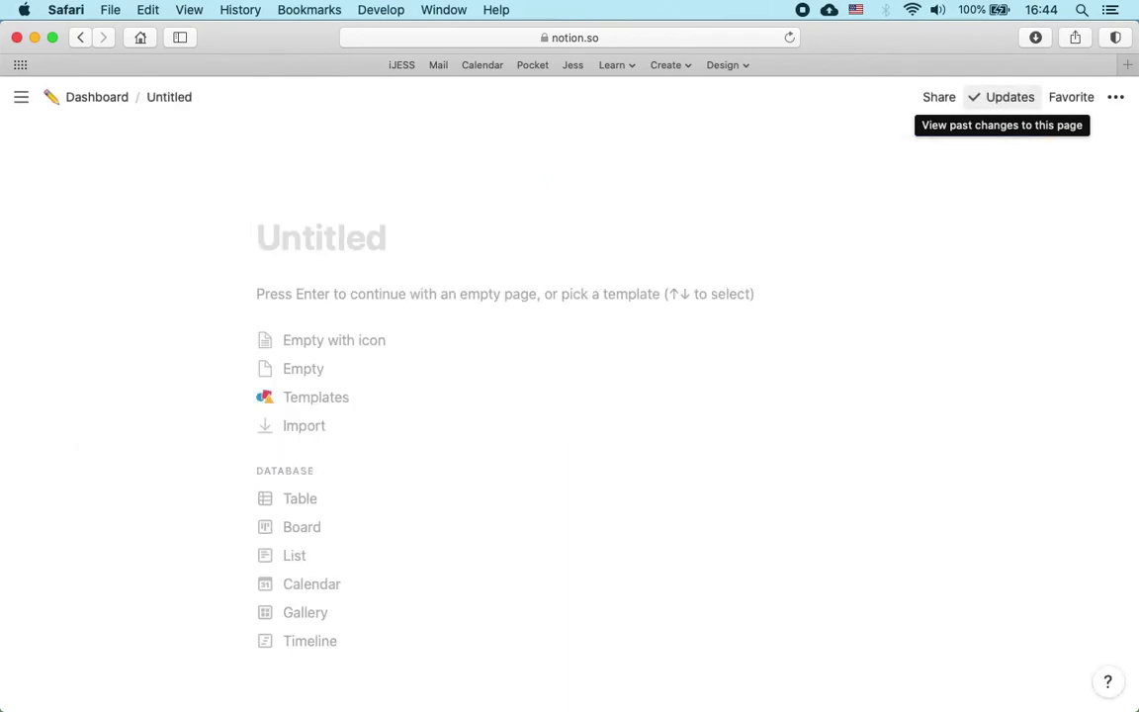
{"action": "type", "text": "Fitness"}
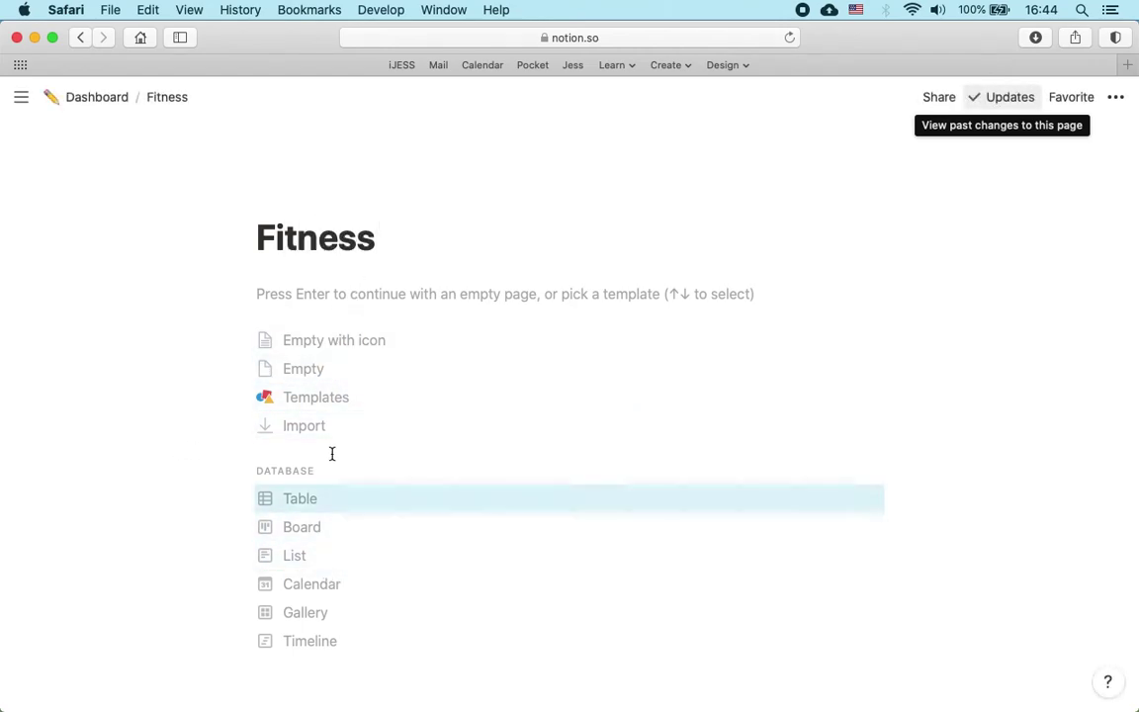
{"action": "left_click", "coordinate": [302, 502]}
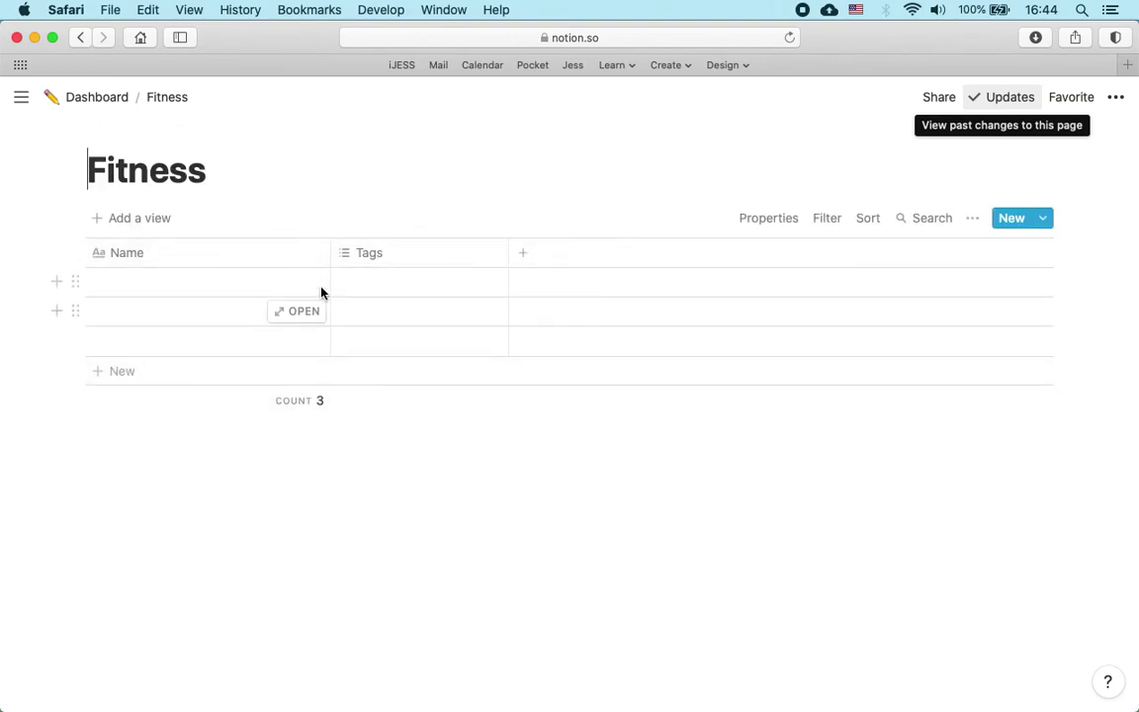
Step: Narrow the Name column of the Fitness table and return to the Dashboard page
{"action": "left_click_drag", "start_coordinate": [332, 255], "coordinate": [280, 281]}
{"action": "mouse_move", "coordinate": [177, 150]}
{"action": "left_click", "coordinate": [111, 97]}
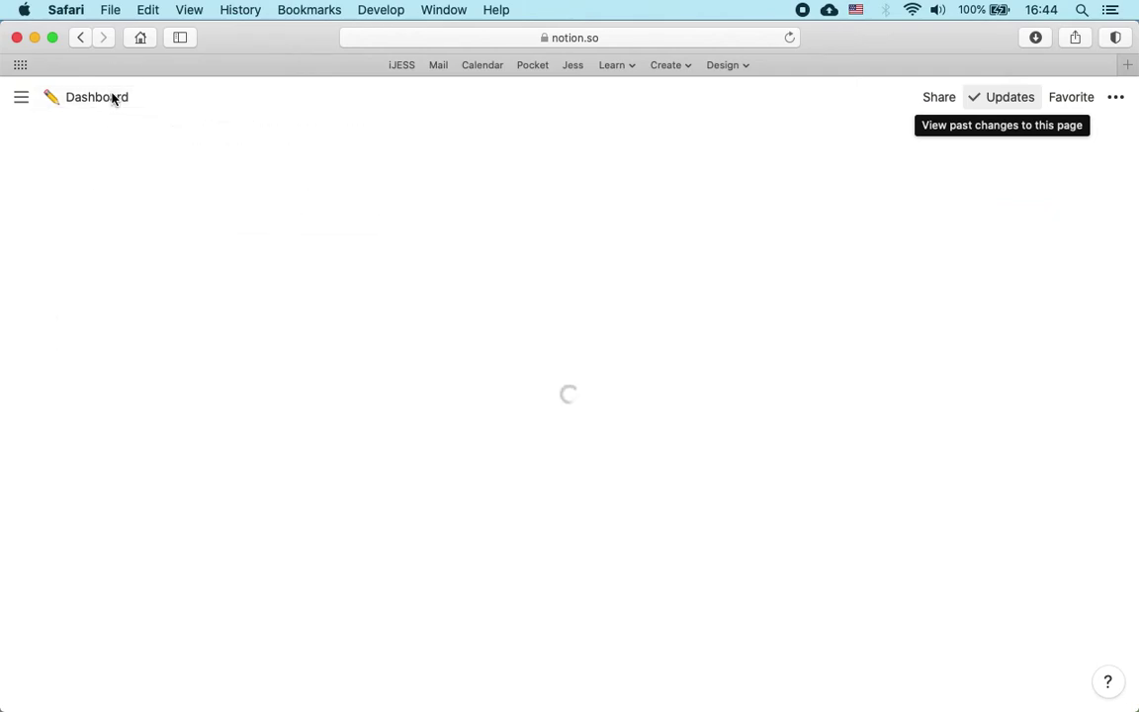
{"action": "scroll", "coordinate": [173, 615], "scroll_direction": "down", "scroll_amount": 3}
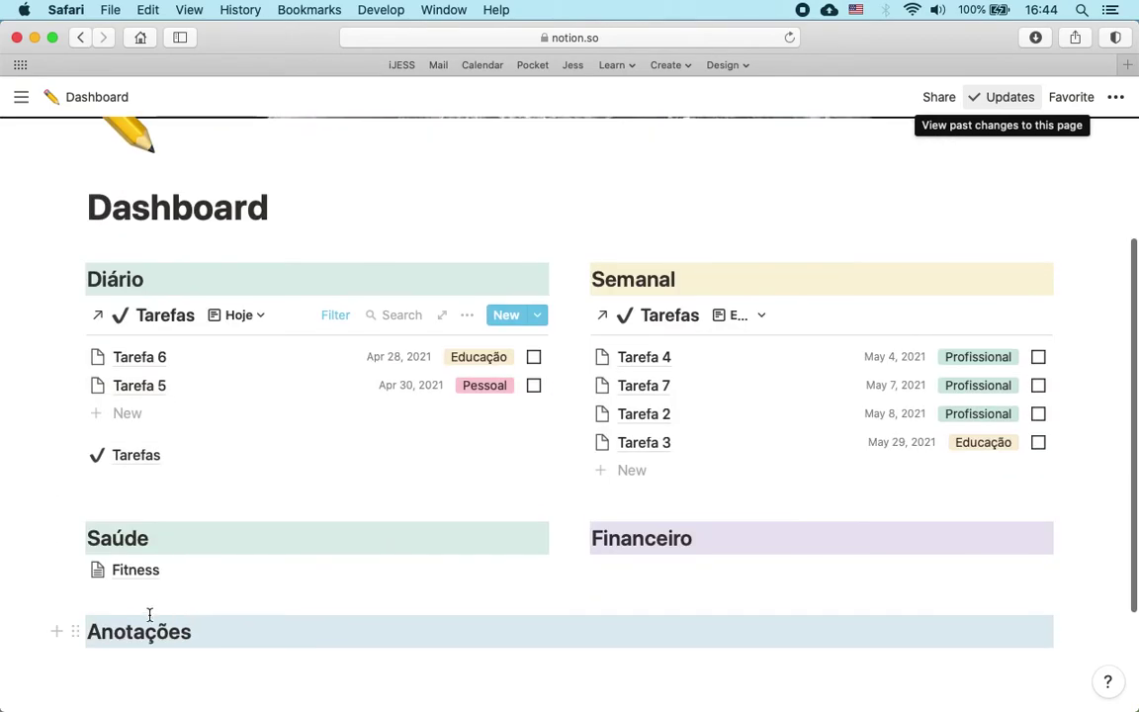
Step: Open the Fitness sub-page, give it an icon and bring up the emoji choices for that icon
{"action": "left_click", "coordinate": [137, 571]}
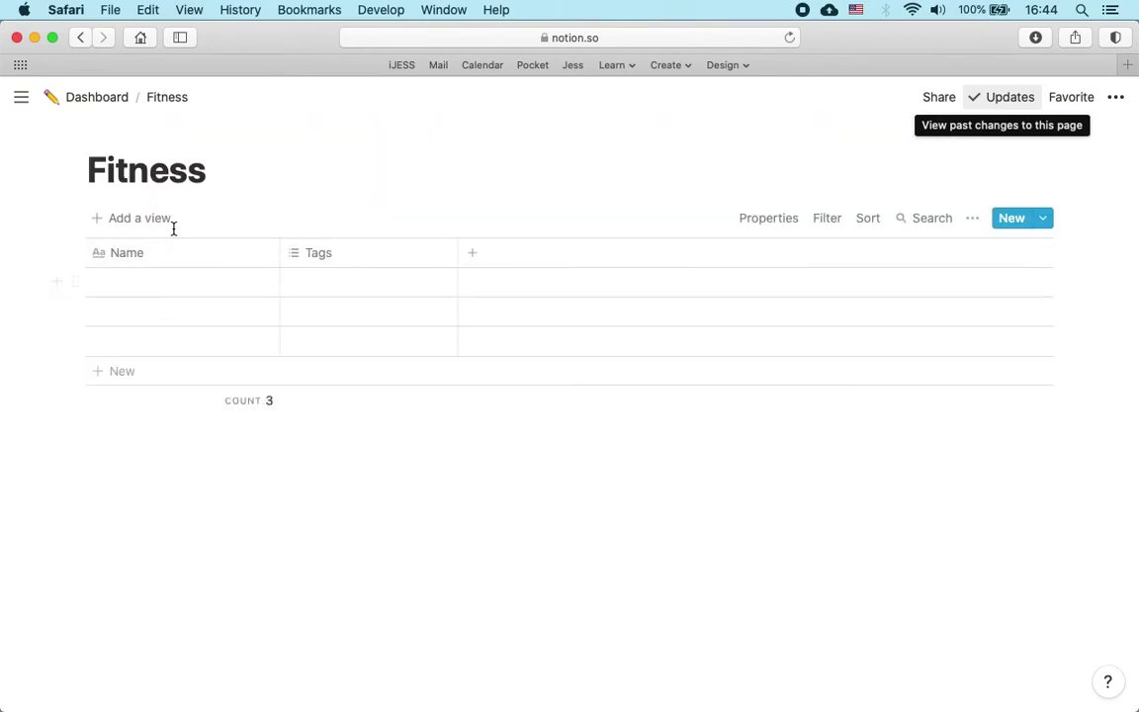
{"action": "left_click", "coordinate": [132, 132]}
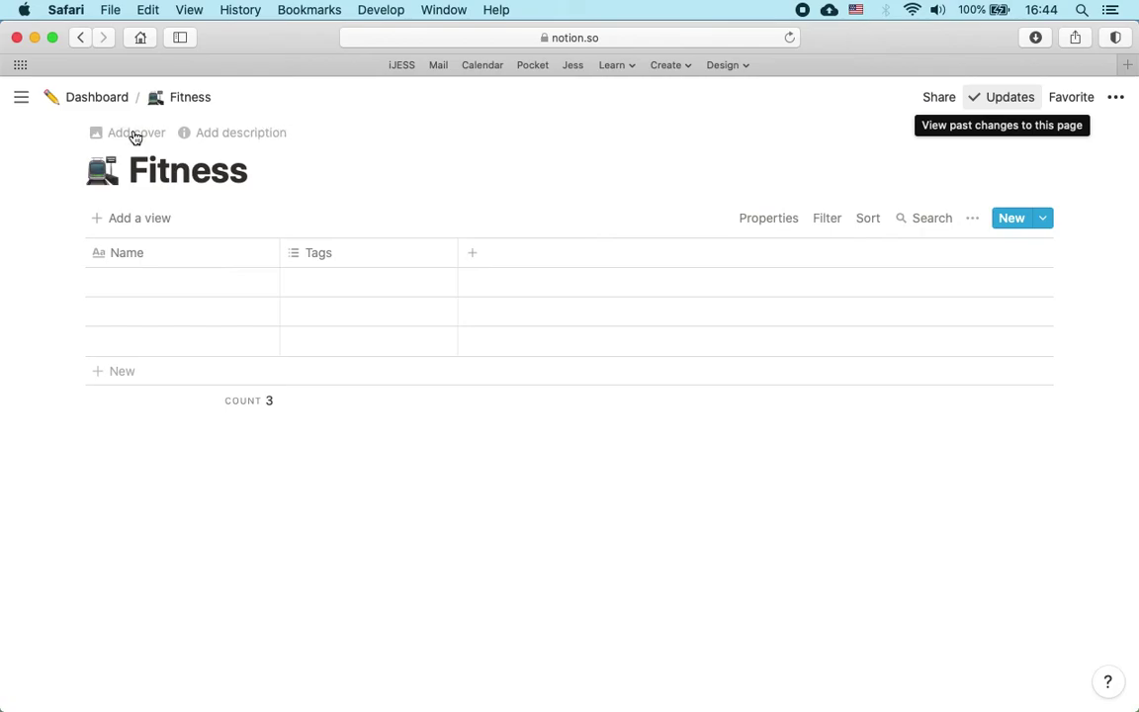
{"action": "left_click", "coordinate": [103, 172]}
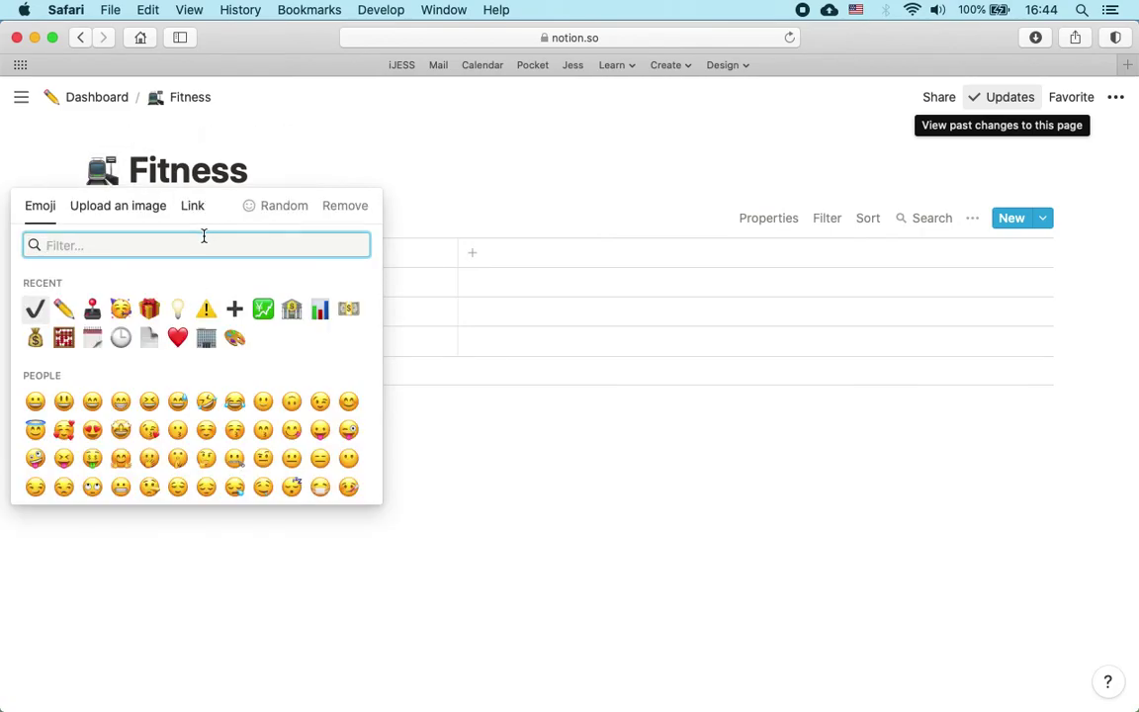
{"action": "type", "text": "run"}
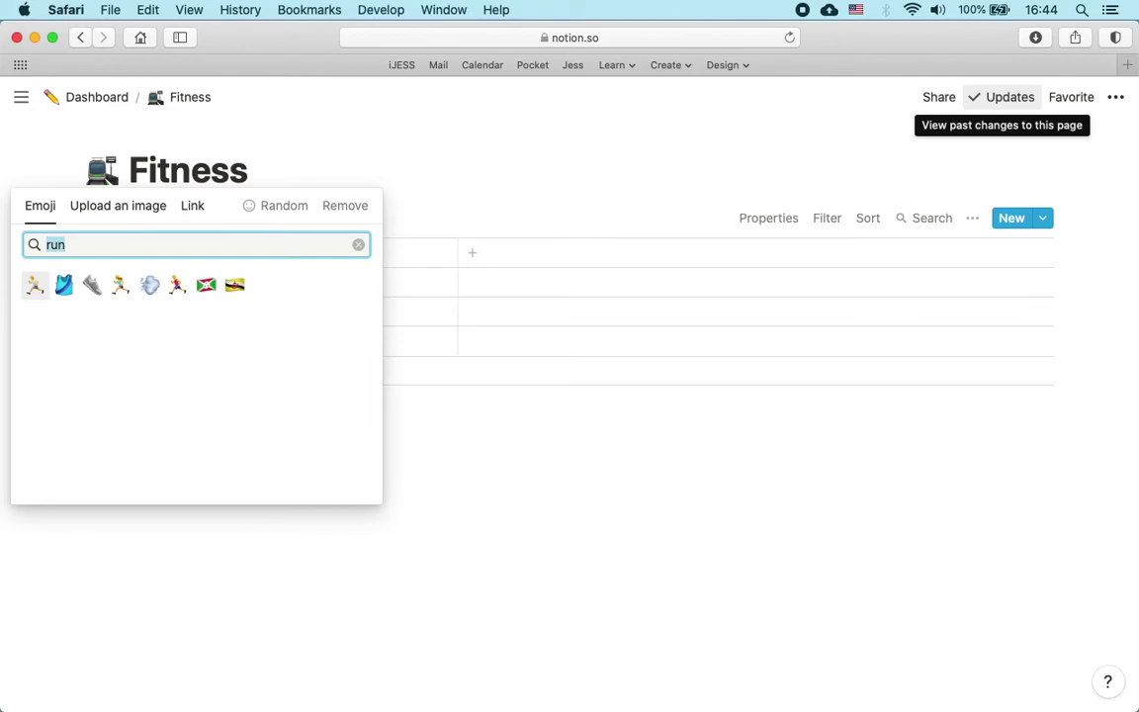
{"action": "type", "text": "arm"}
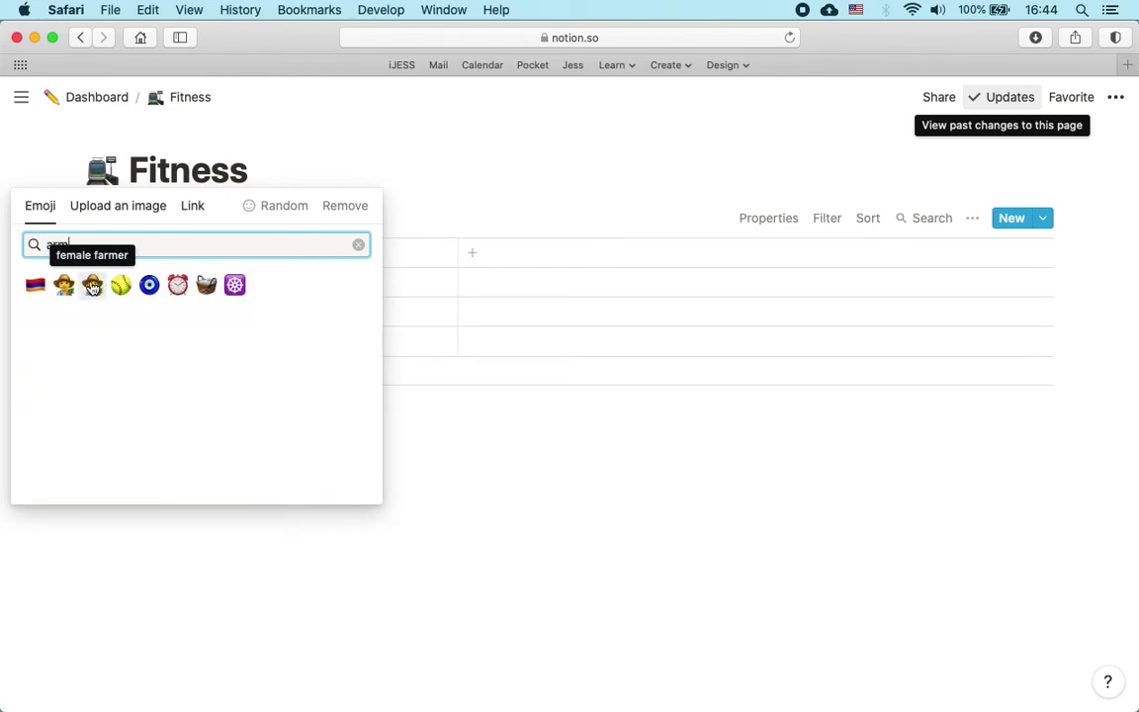
{"action": "double_click", "coordinate": [131, 246]}
{"action": "type", "text": "forc"}
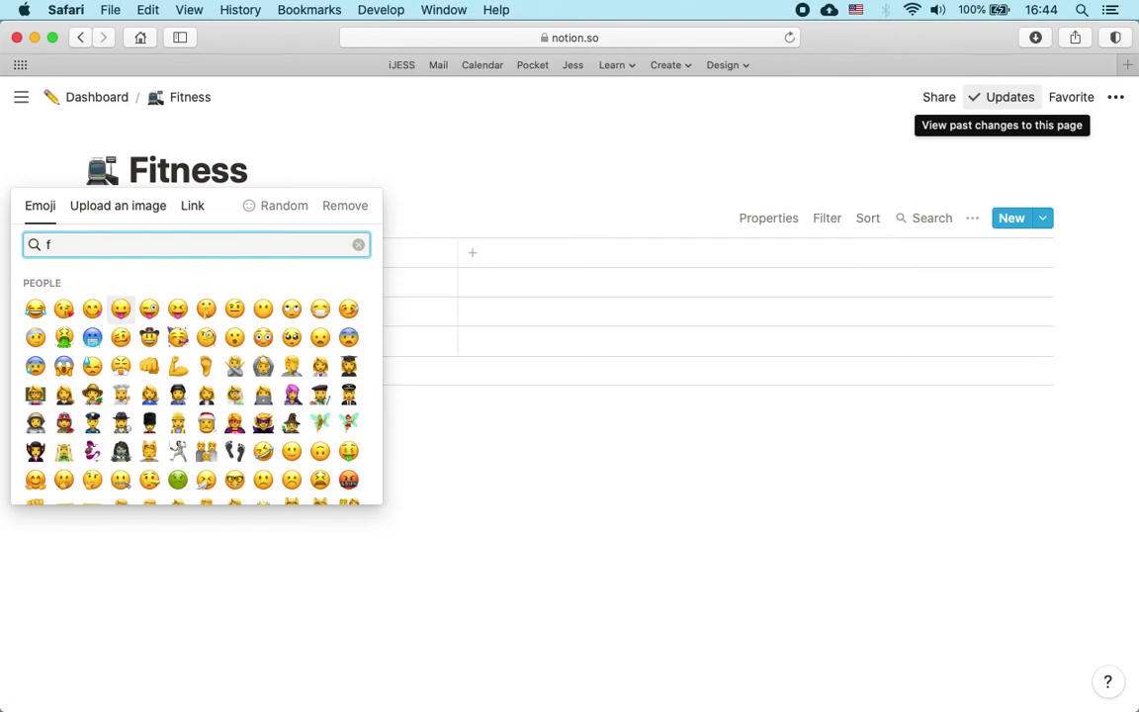
{"action": "key", "text": "BackSpace"}
{"action": "key", "text": "BackSpace"}
{"action": "key", "text": "BackSpace"}
{"action": "key", "text": "BackSpace"}
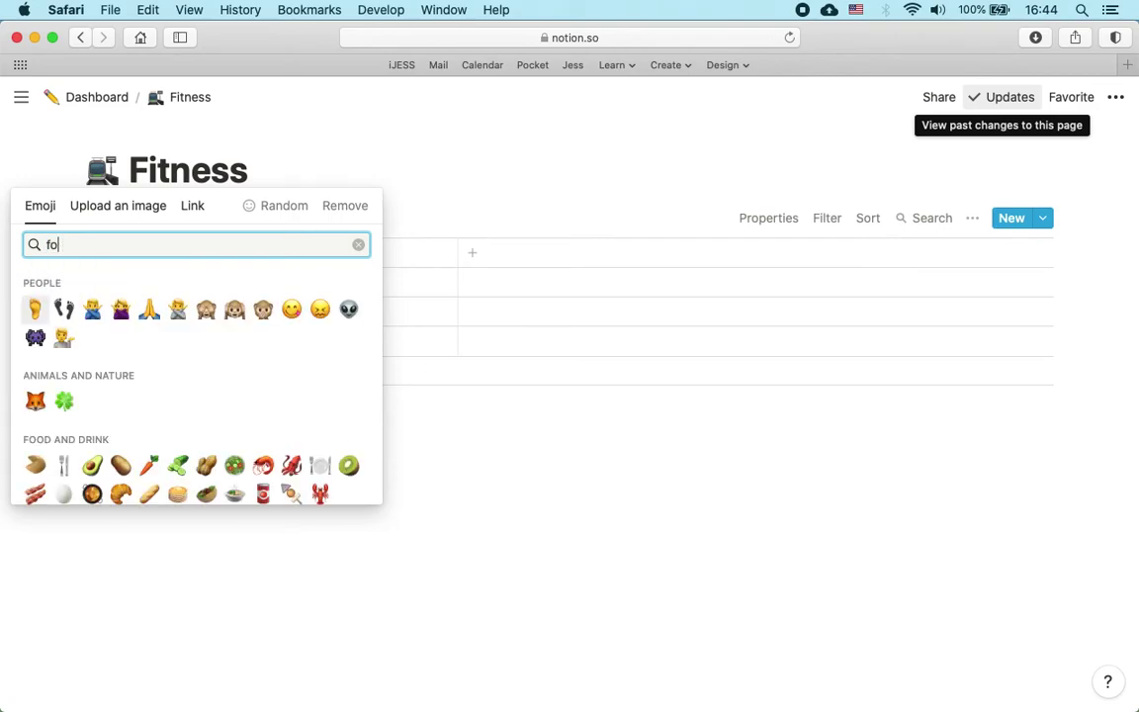
Step: Search the emojis for "musc", set the medium-light flexed biceps as the Fitness icon, and return to the Dashboard page
{"action": "type", "text": "musc"}
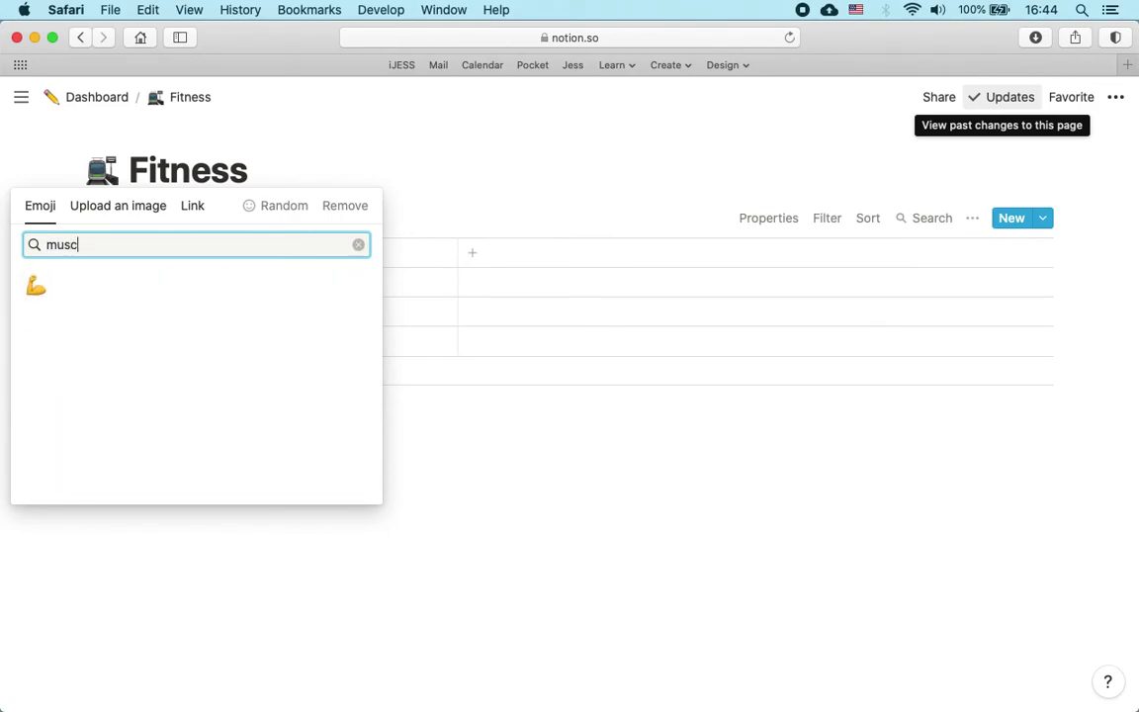
{"action": "left_click", "coordinate": [35, 289]}
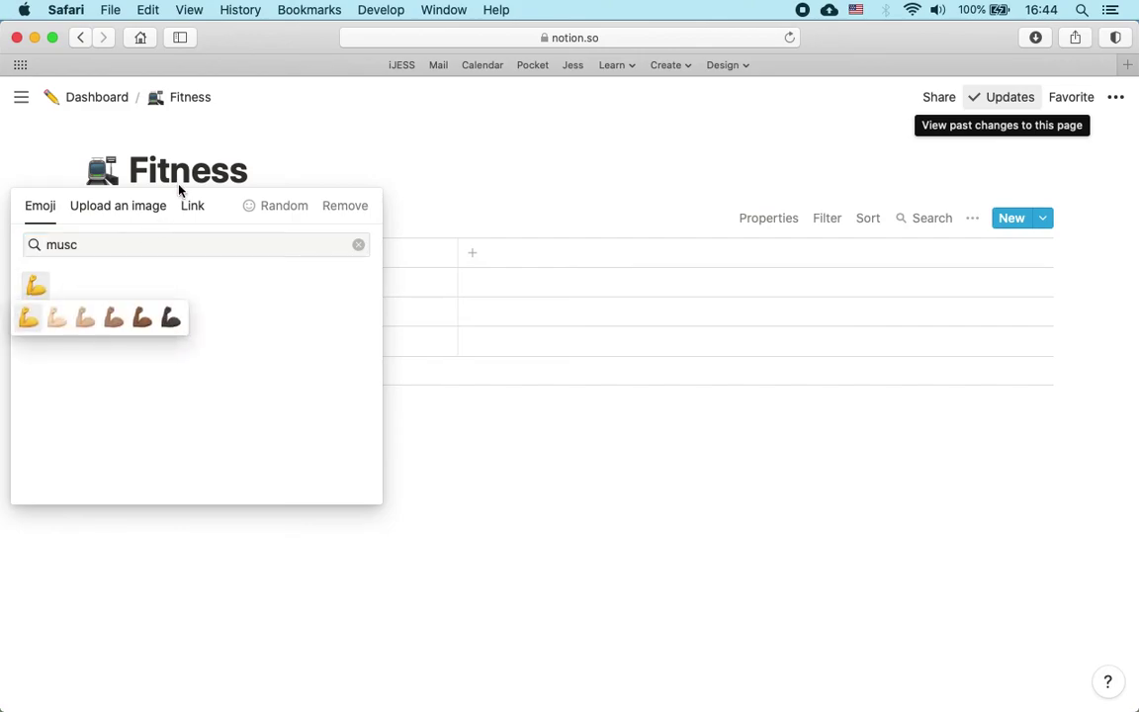
{"action": "left_click", "coordinate": [85, 318]}
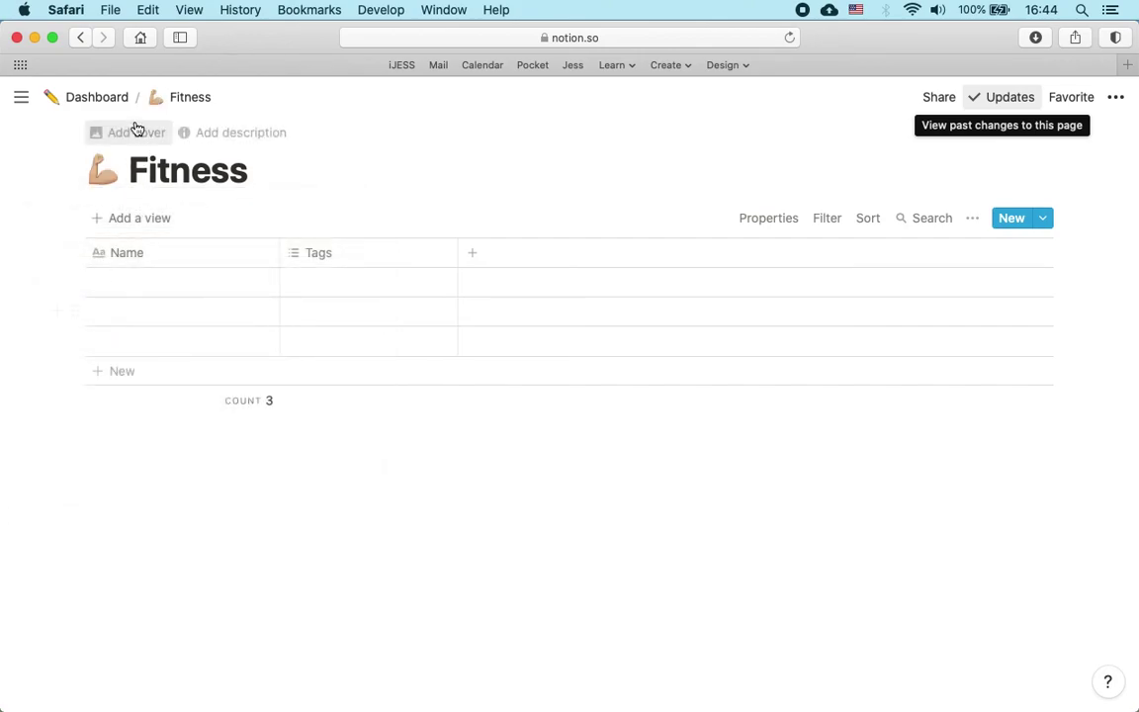
{"action": "left_click", "coordinate": [112, 103]}
Step: Create a sub-page named Médica below Fitness under the Saúde heading and add an icon to it
{"action": "scroll", "coordinate": [196, 602], "scroll_direction": "down", "scroll_amount": 5}
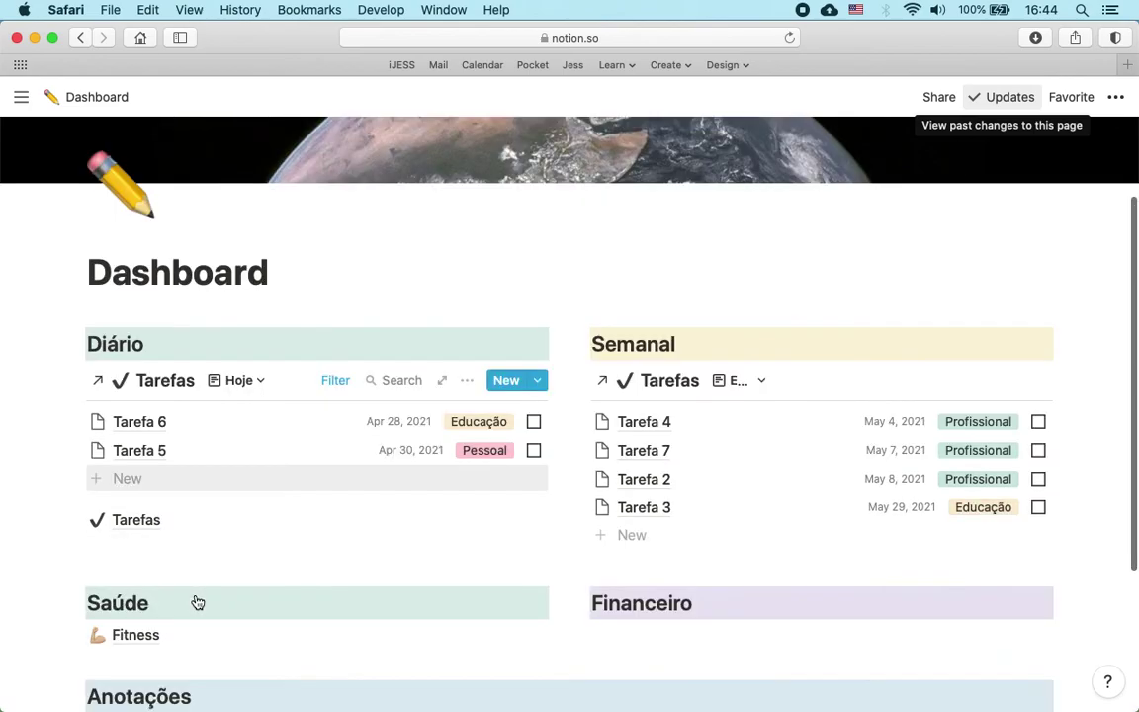
{"action": "left_click", "coordinate": [159, 442]}
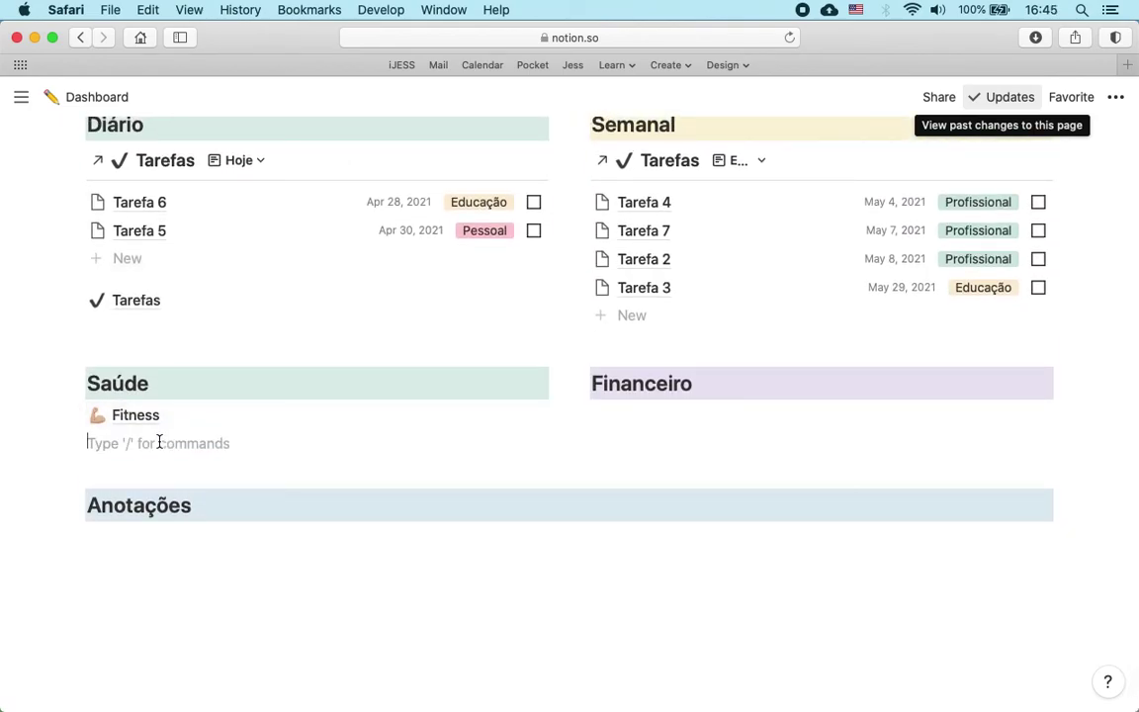
{"action": "type", "text": "/"}
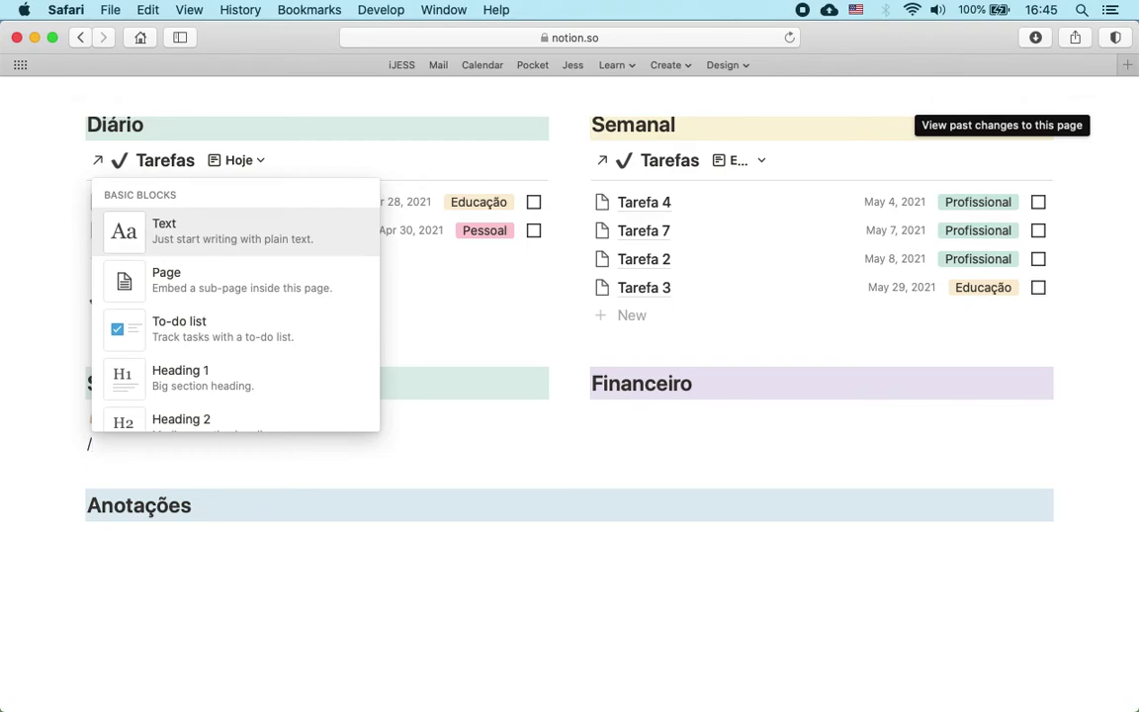
{"action": "type", "text": "page"}
{"action": "key", "text": "Return"}
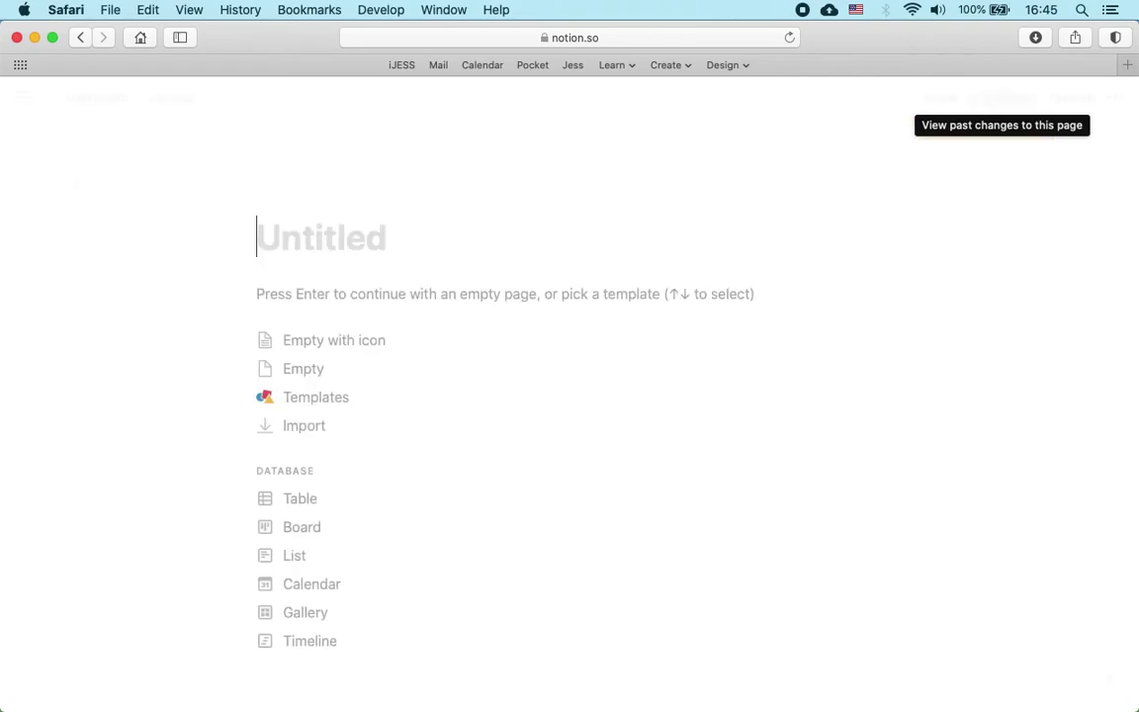
{"action": "type", "text": "Médica"}
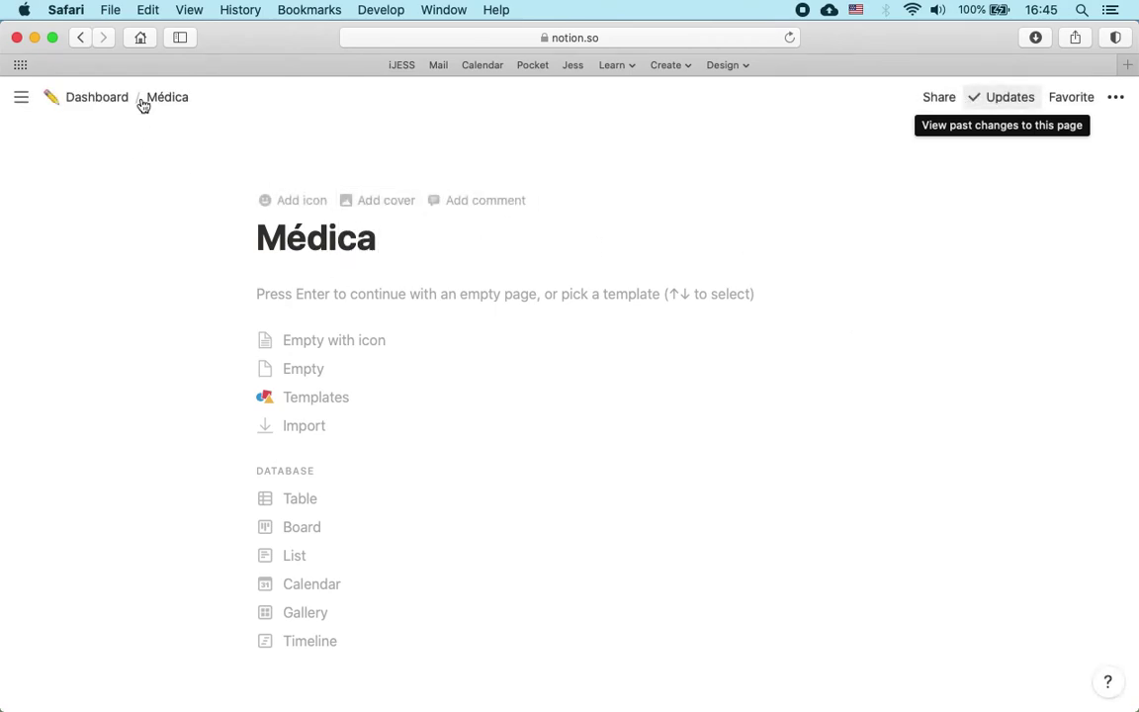
{"action": "left_click", "coordinate": [274, 200]}
{"action": "left_click", "coordinate": [287, 259]}
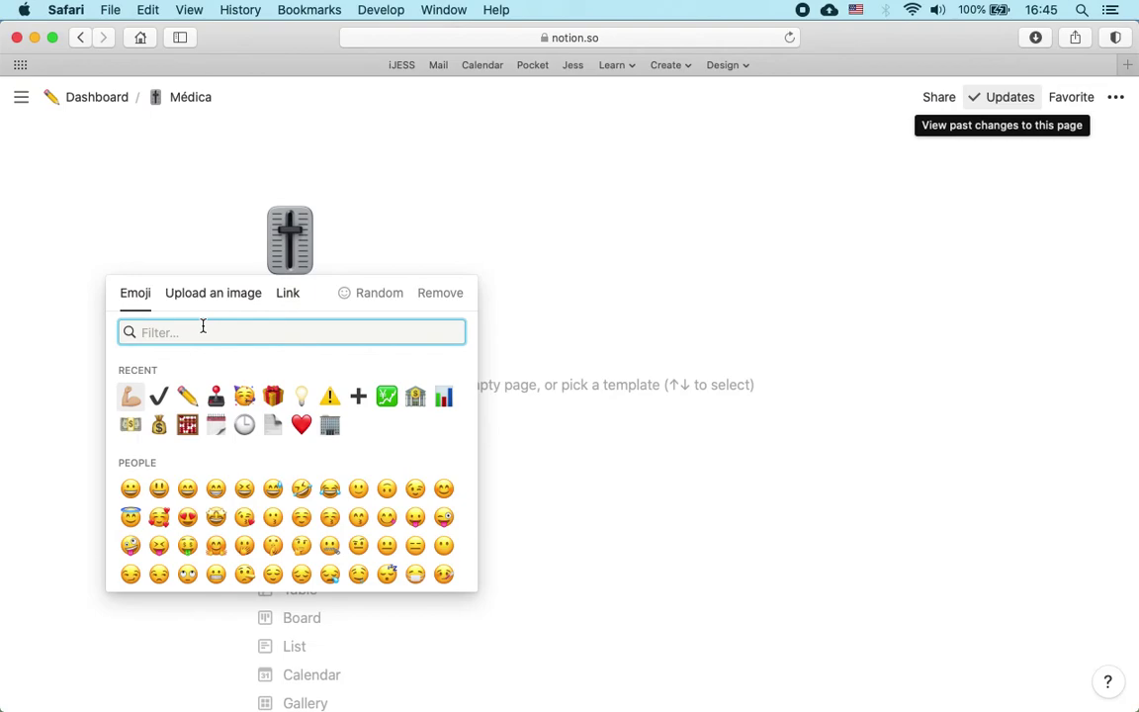
{"action": "type", "text": "cro"}
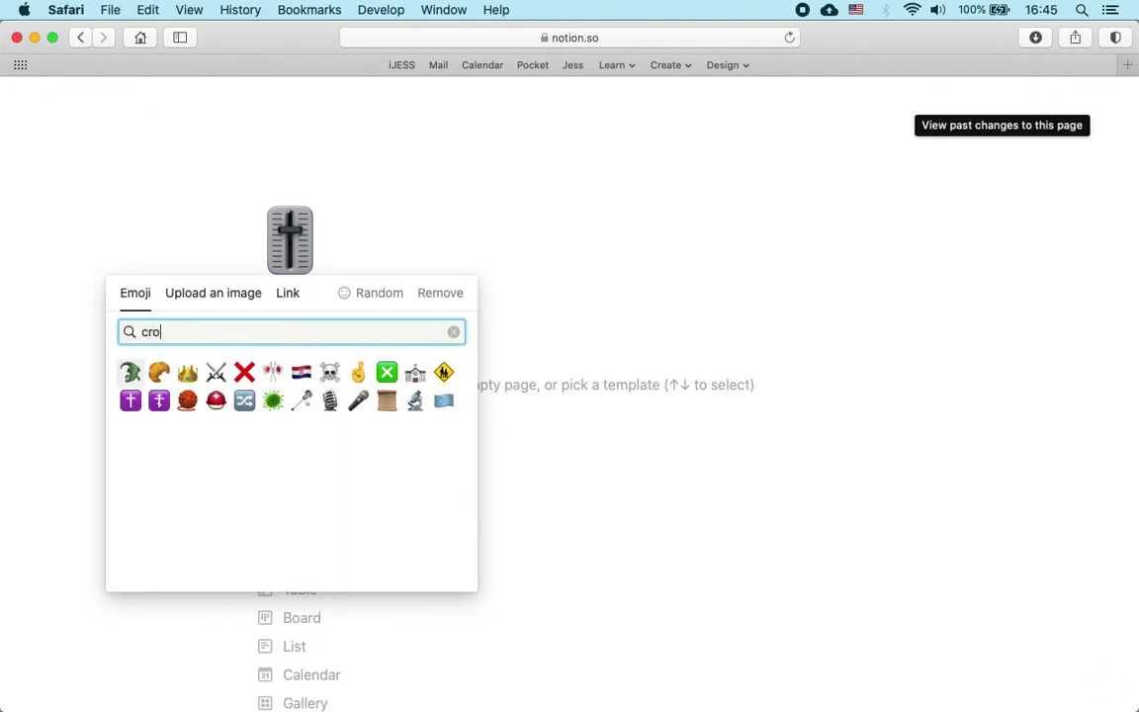
{"action": "key", "text": "BackSpace"}
{"action": "key", "text": "BackSpace"}
{"action": "key", "text": "BackSpace"}
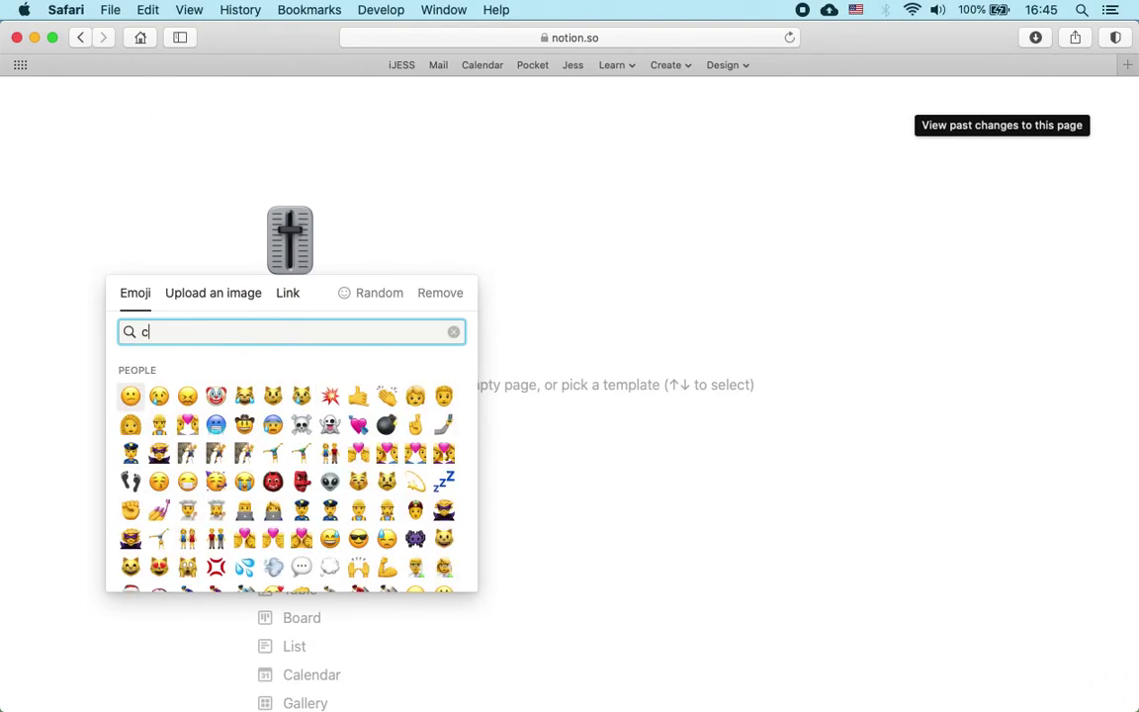
{"action": "type", "text": "healt"}
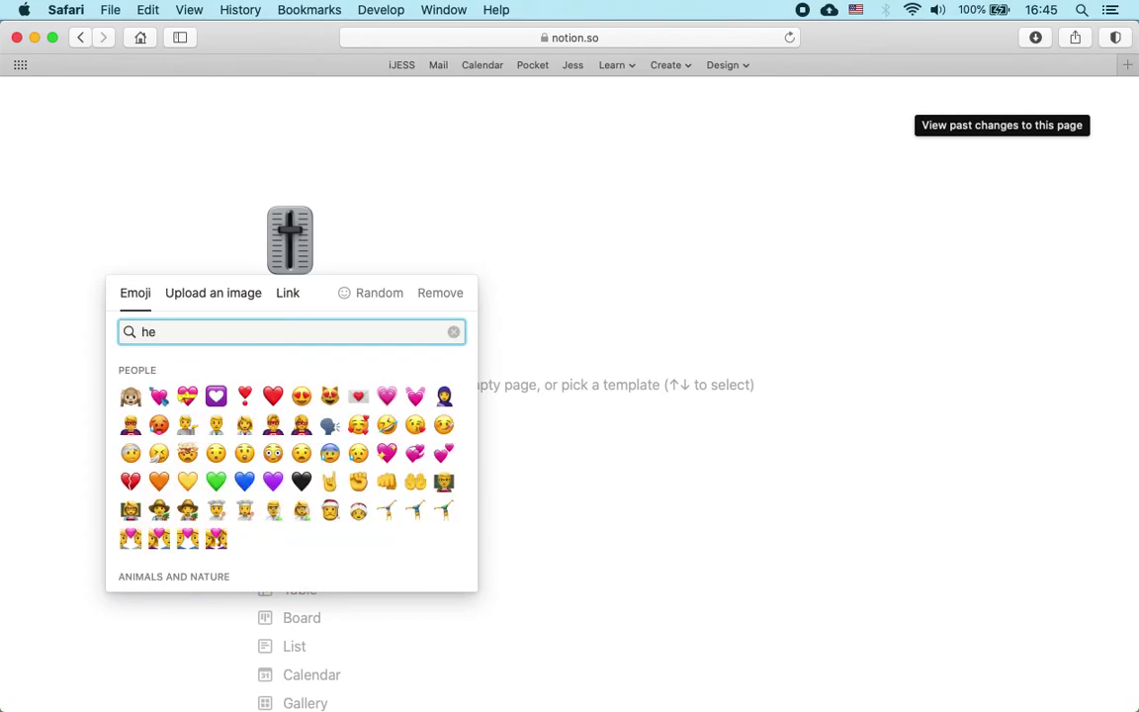
{"action": "key", "text": "BackSpace"}
{"action": "key", "text": "BackSpace"}
{"action": "key", "text": "BackSpace"}
{"action": "key", "text": "BackSpace"}
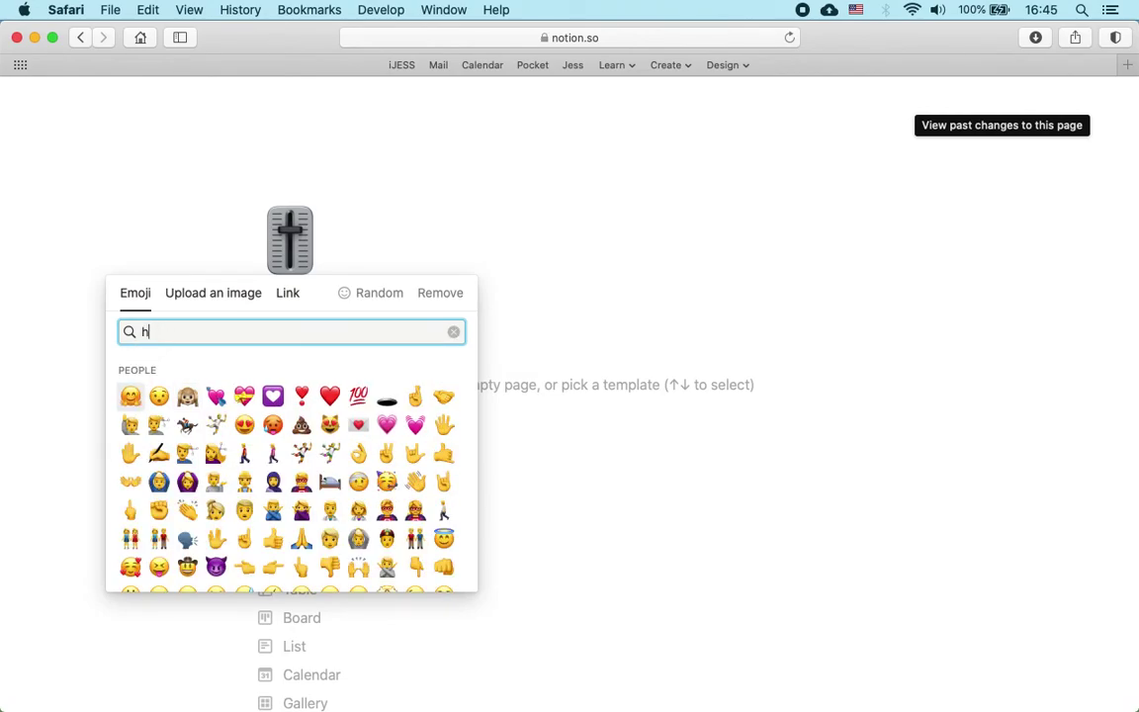
{"action": "key", "text": "BackSpace"}
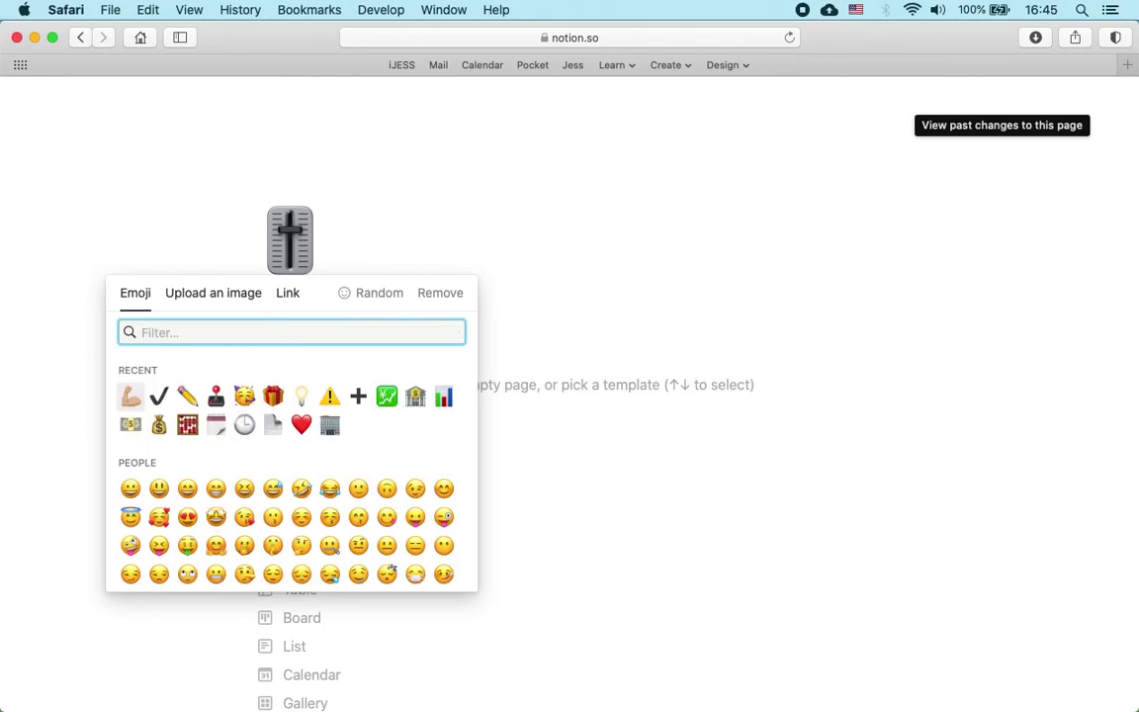
Step: Search the emojis for "red", set the red heart as the Médica icon, and return to the Dashboard page
{"action": "type", "text": "red"}
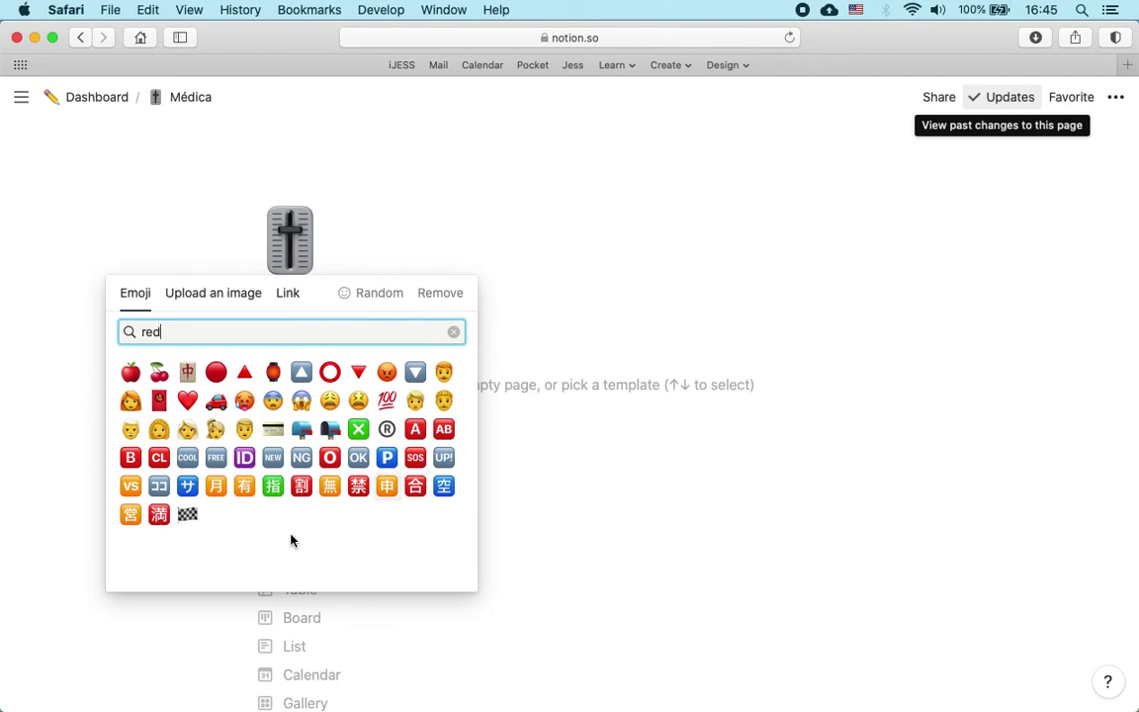
{"action": "left_click", "coordinate": [186, 400]}
{"action": "left_click", "coordinate": [114, 98]}
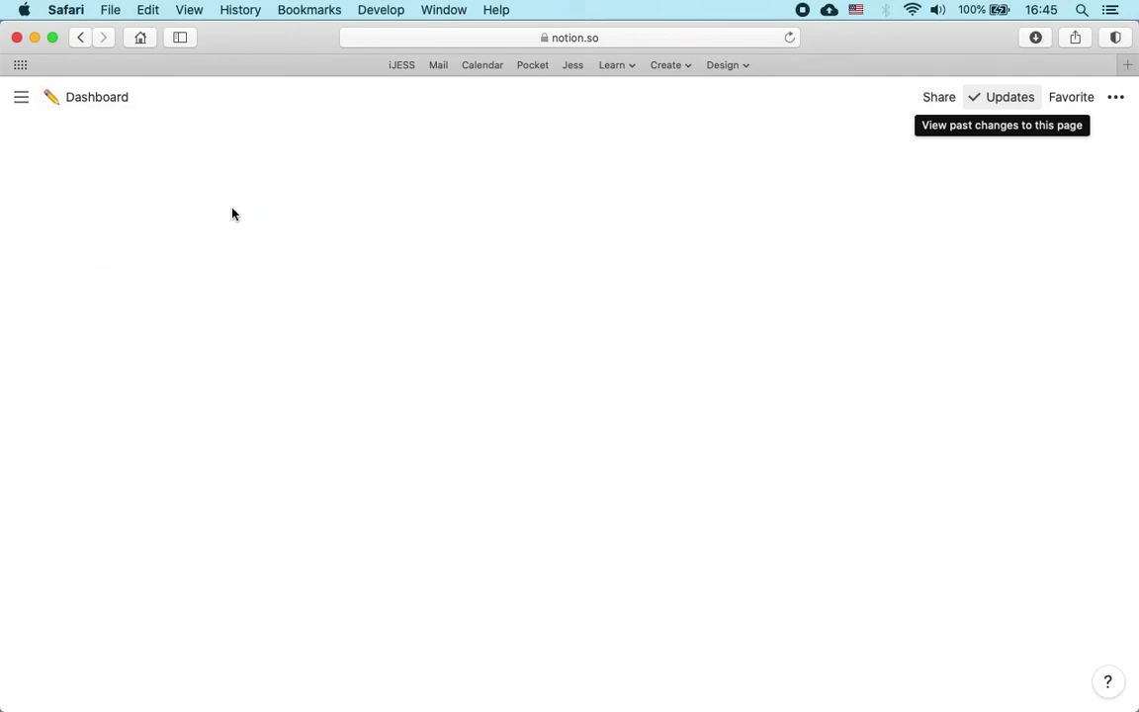
Step: Create a sub-page named Financeiro under the Financeiro heading
{"action": "scroll", "coordinate": [355, 555], "scroll_direction": "down", "scroll_amount": 5}
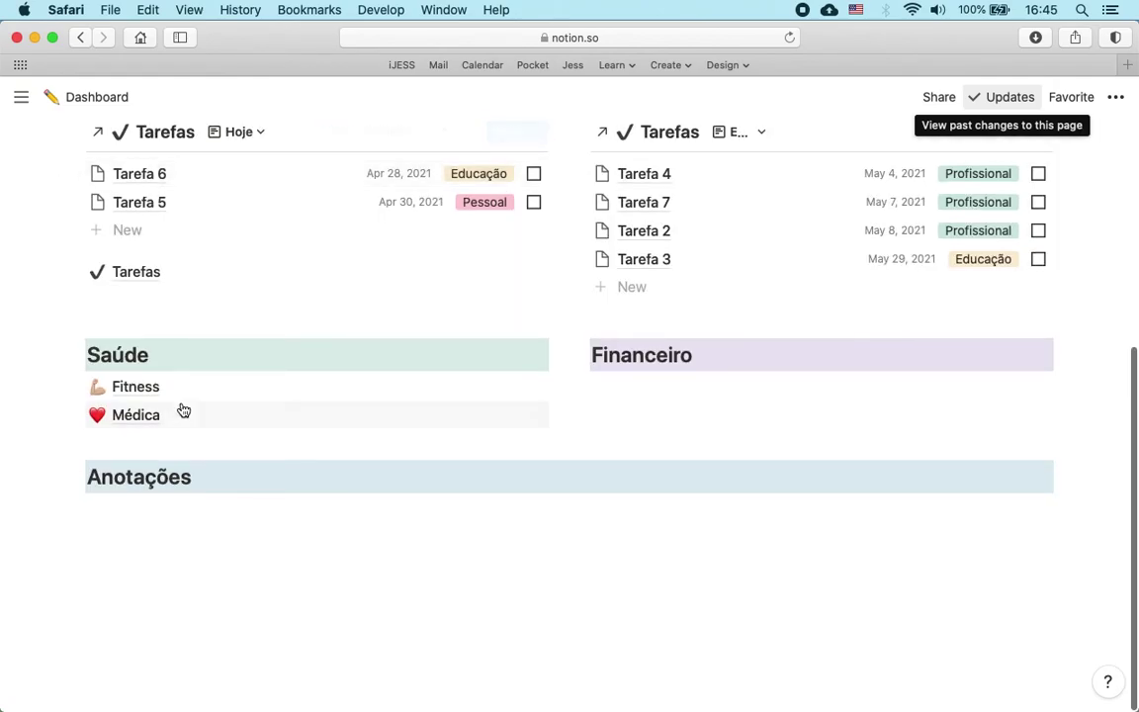
{"action": "left_click", "coordinate": [660, 393]}
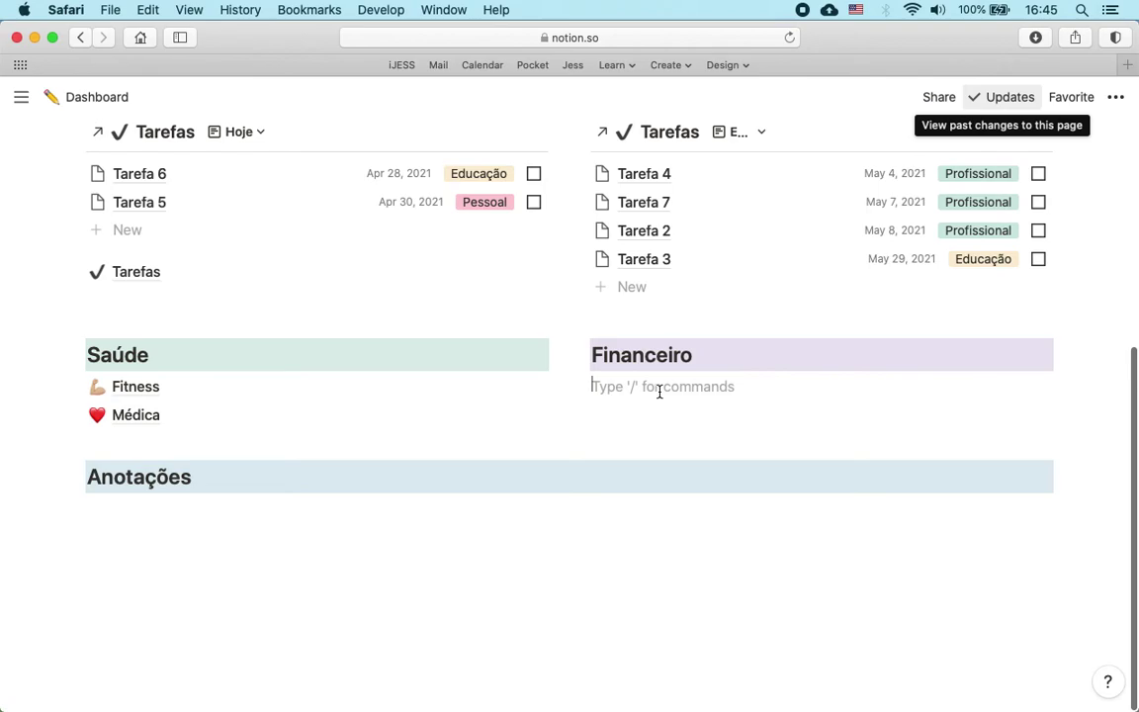
{"action": "type", "text": "/"}
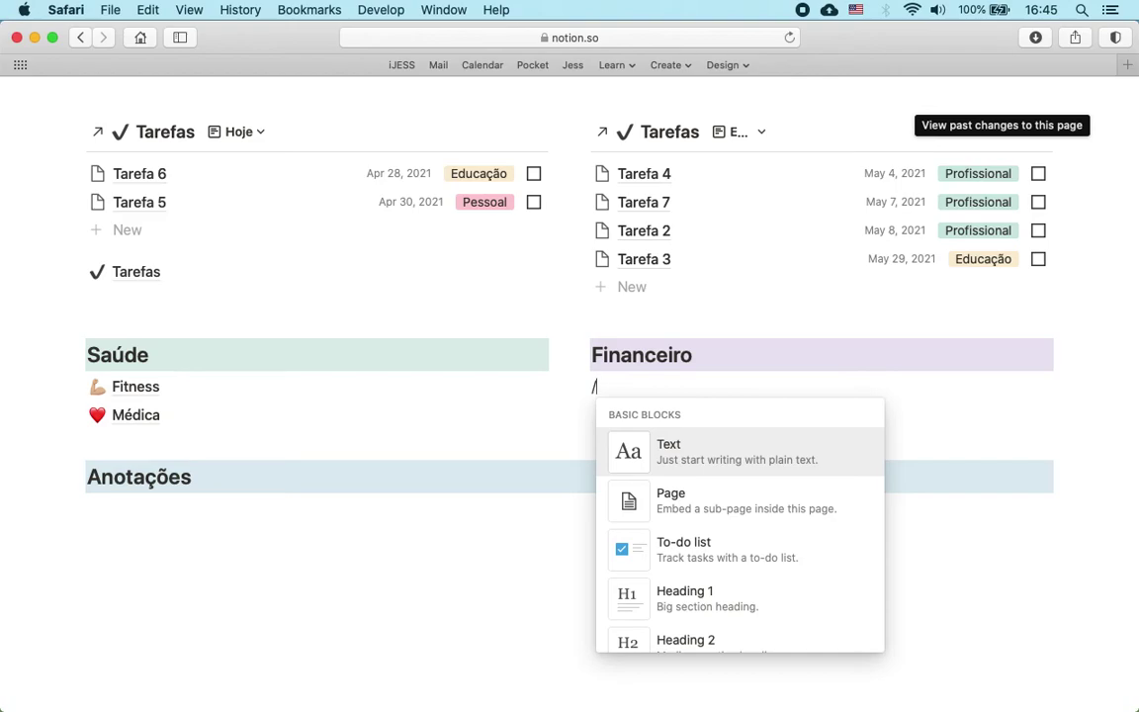
{"action": "key", "text": "BackSpace"}
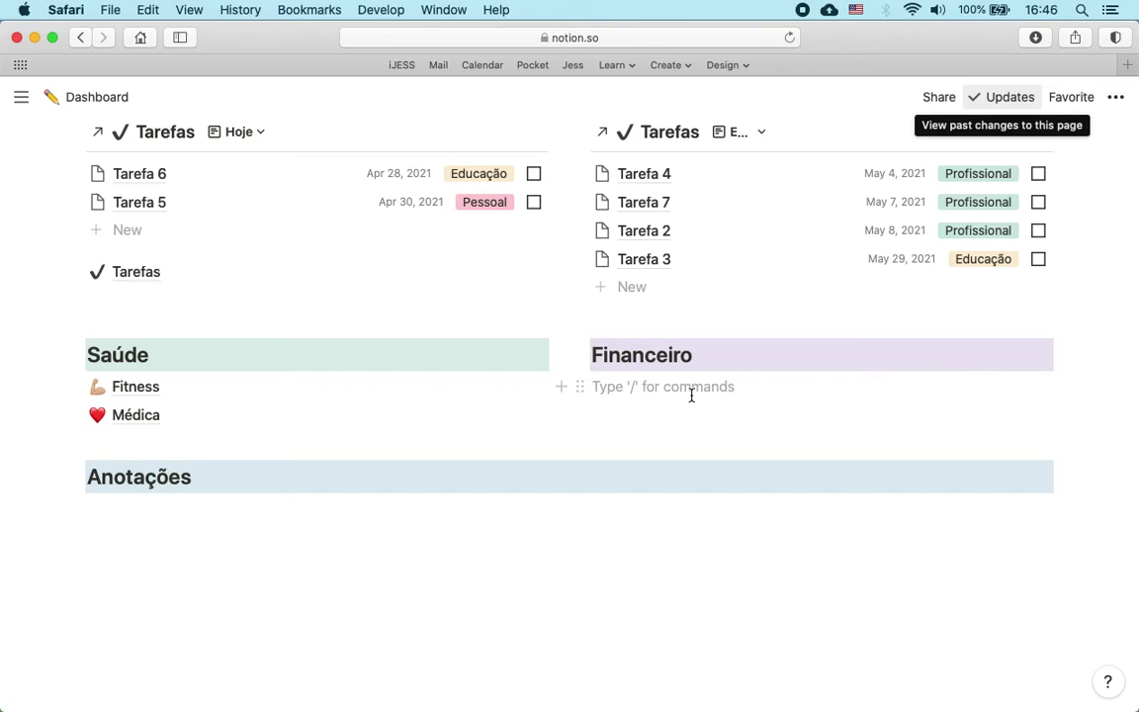
{"action": "type", "text": "/page"}
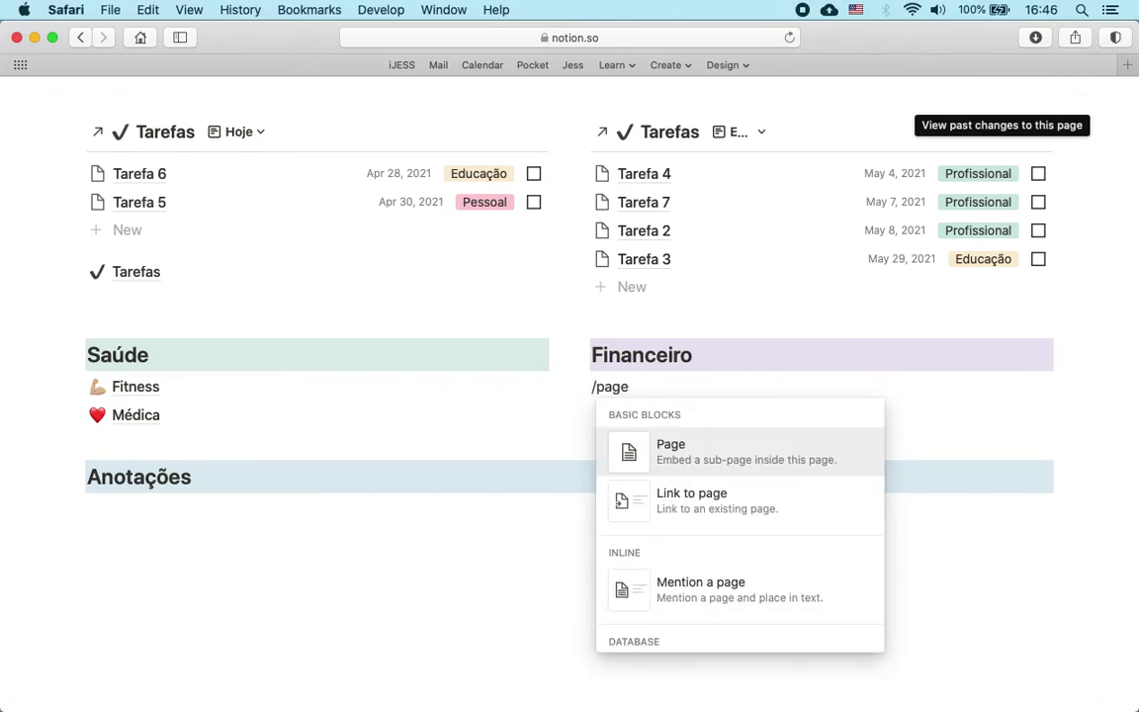
{"action": "key", "text": "Return"}
{"action": "type", "text": "Financeiro"}
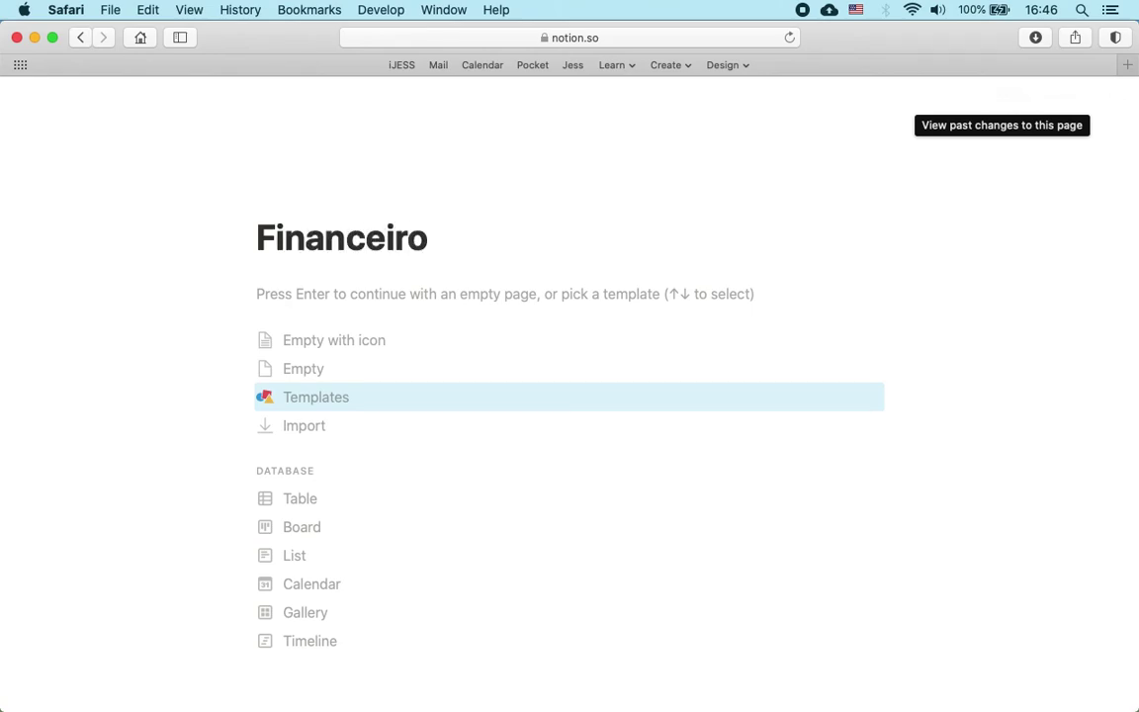
{"action": "key", "text": "super+a"}
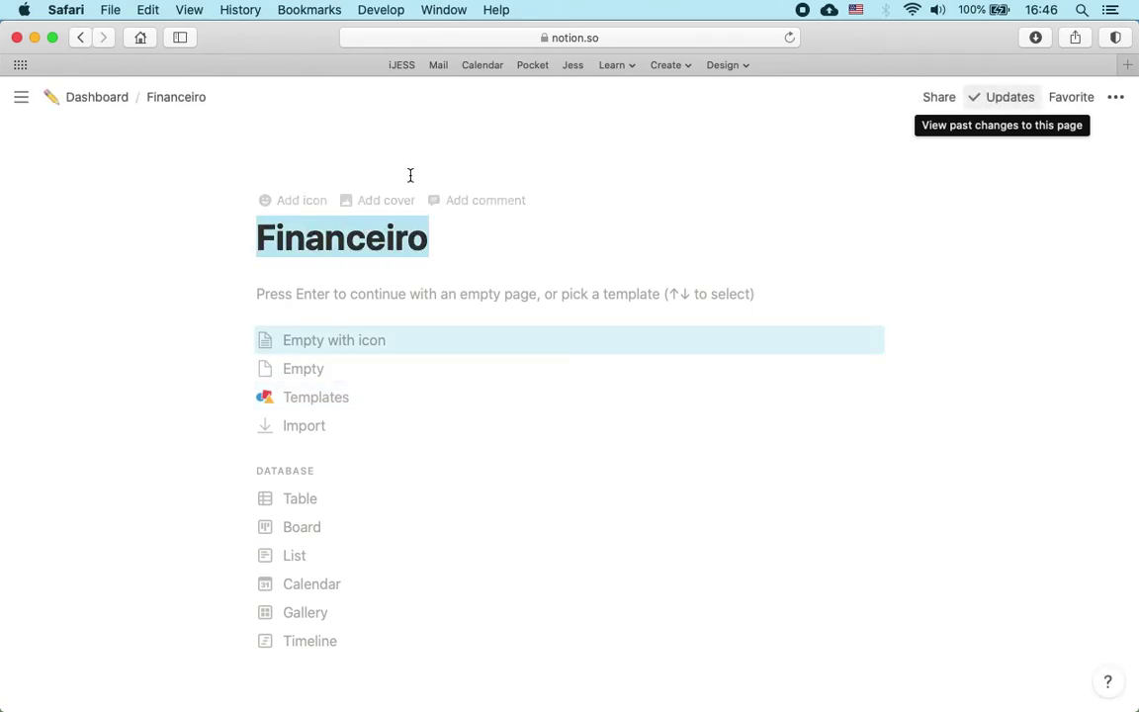
Step: Set the money bag emoji as the icon of the Financeiro sub-page and return to the Dashboard page
{"action": "left_click", "coordinate": [290, 198]}
{"action": "left_click", "coordinate": [278, 261]}
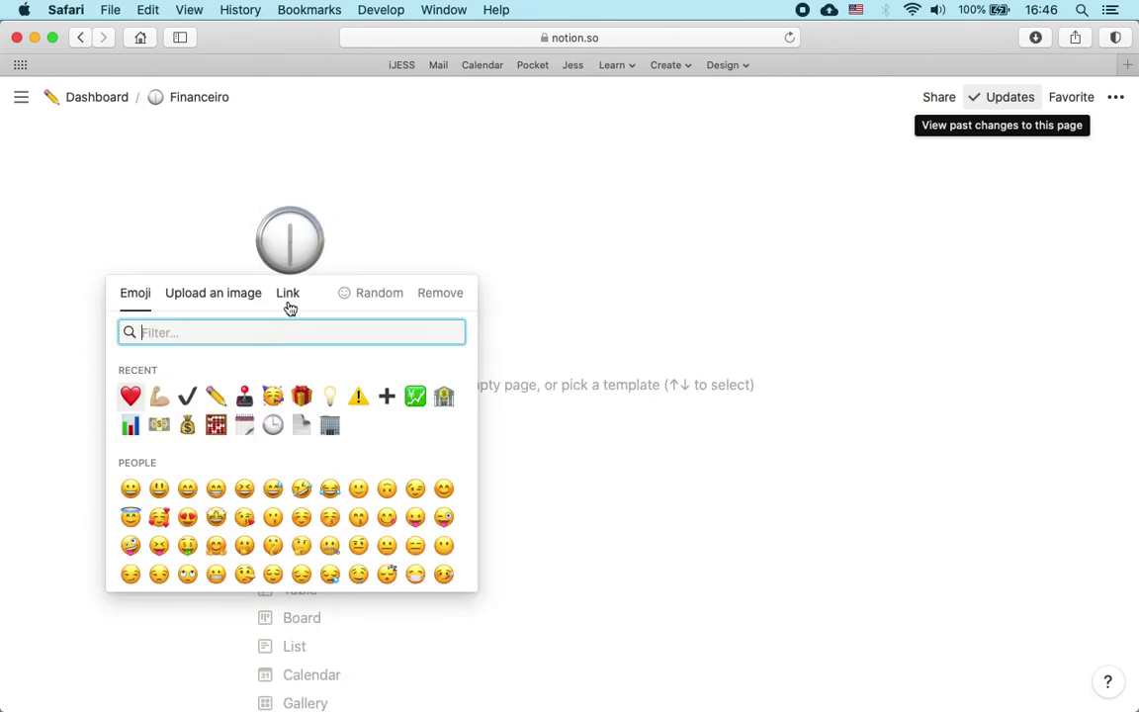
{"action": "left_click", "coordinate": [188, 427]}
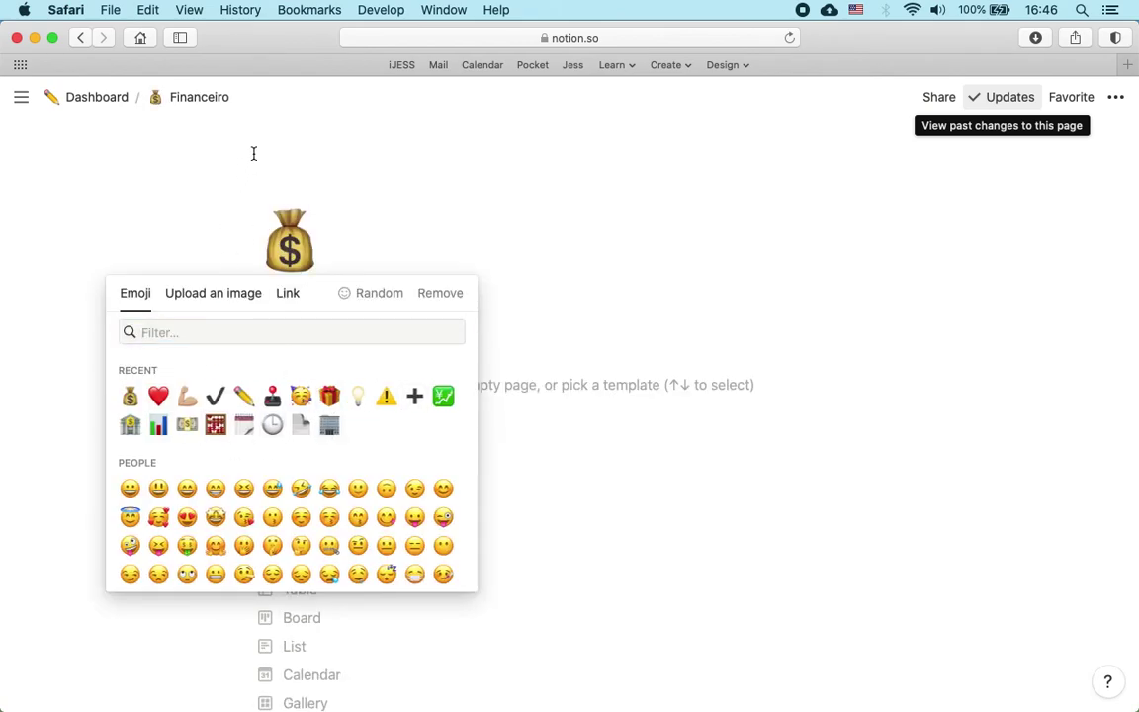
{"action": "left_click", "coordinate": [249, 163]}
{"action": "left_click", "coordinate": [99, 99]}
Step: Start an empty line below the Financeiro sub-page link under the Financeiro heading
{"action": "scroll", "coordinate": [542, 344], "scroll_direction": "down", "scroll_amount": 5}
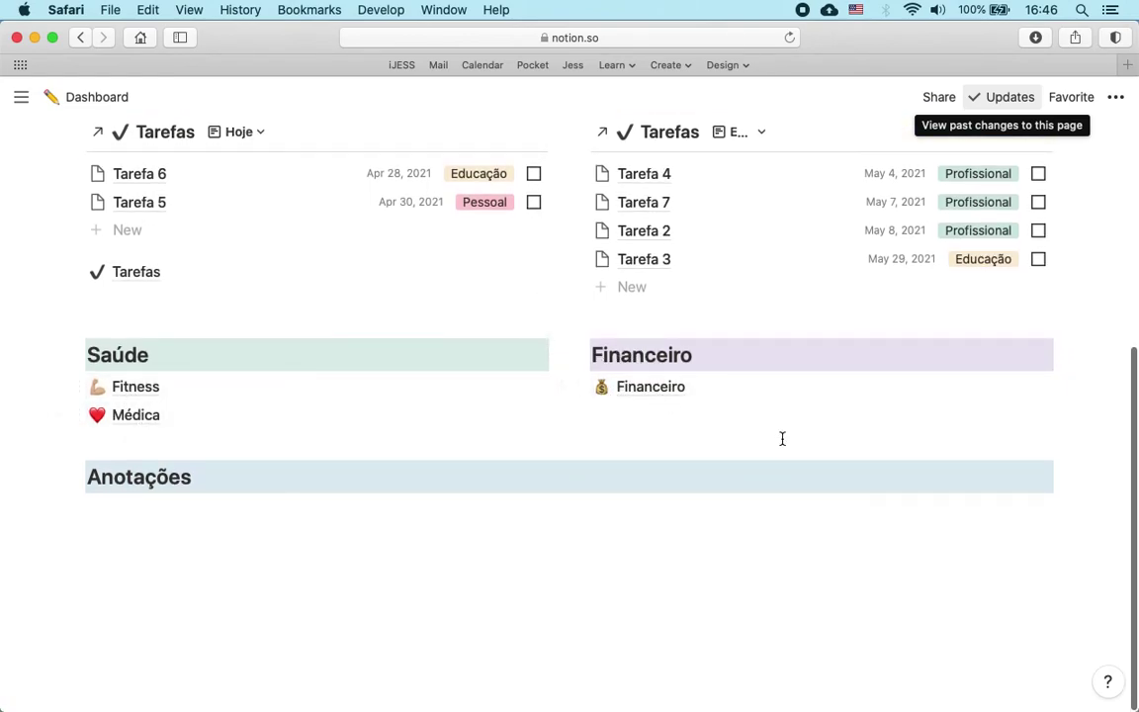
{"action": "scroll", "coordinate": [780, 437], "scroll_direction": "up", "scroll_amount": 3}
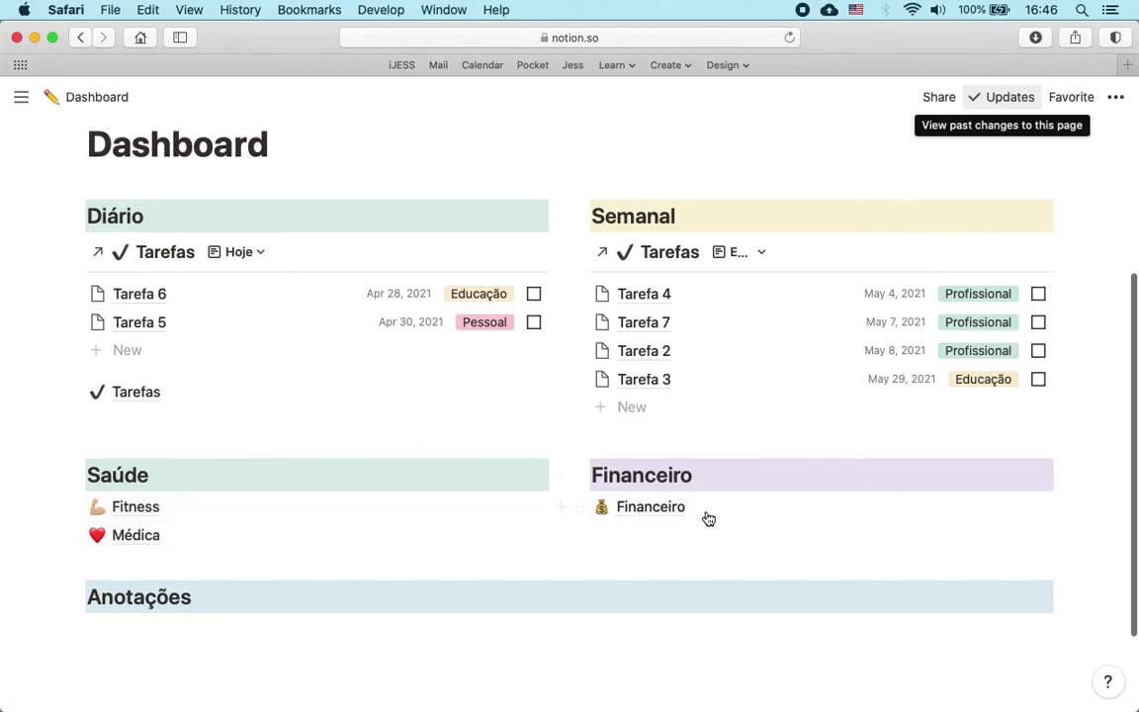
{"action": "left_click", "coordinate": [637, 536]}
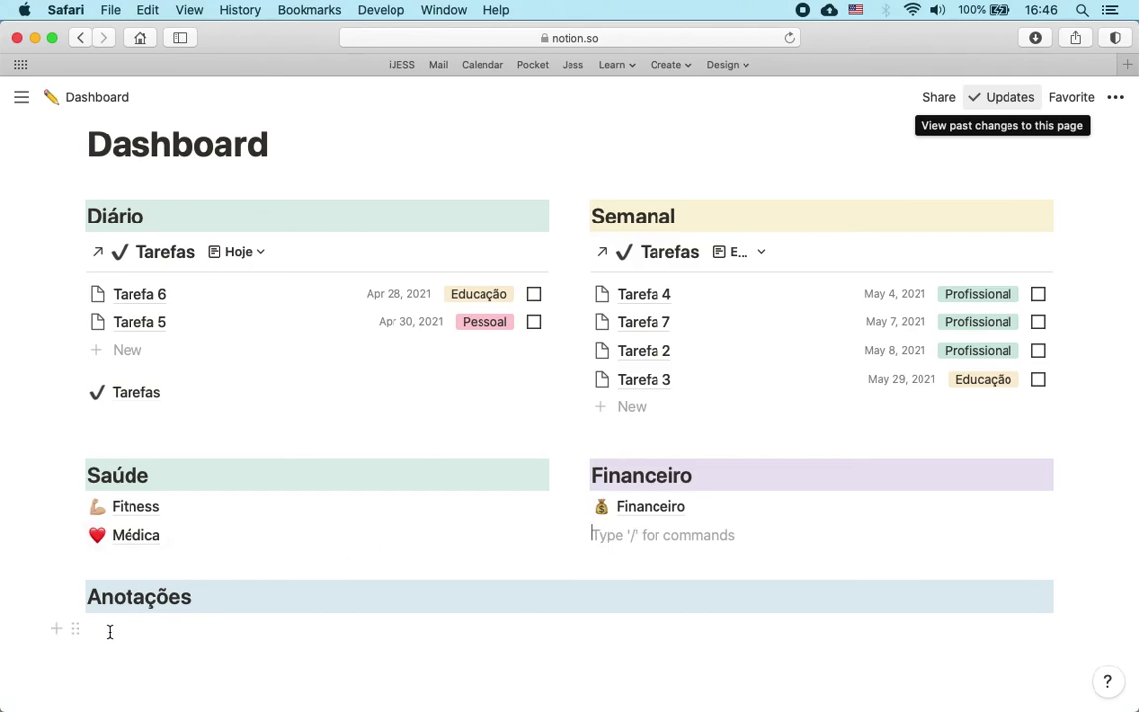
Step: Insert an inline table on the empty line under the Anotações heading
{"action": "scroll", "coordinate": [110, 631], "scroll_direction": "down", "scroll_amount": 3}
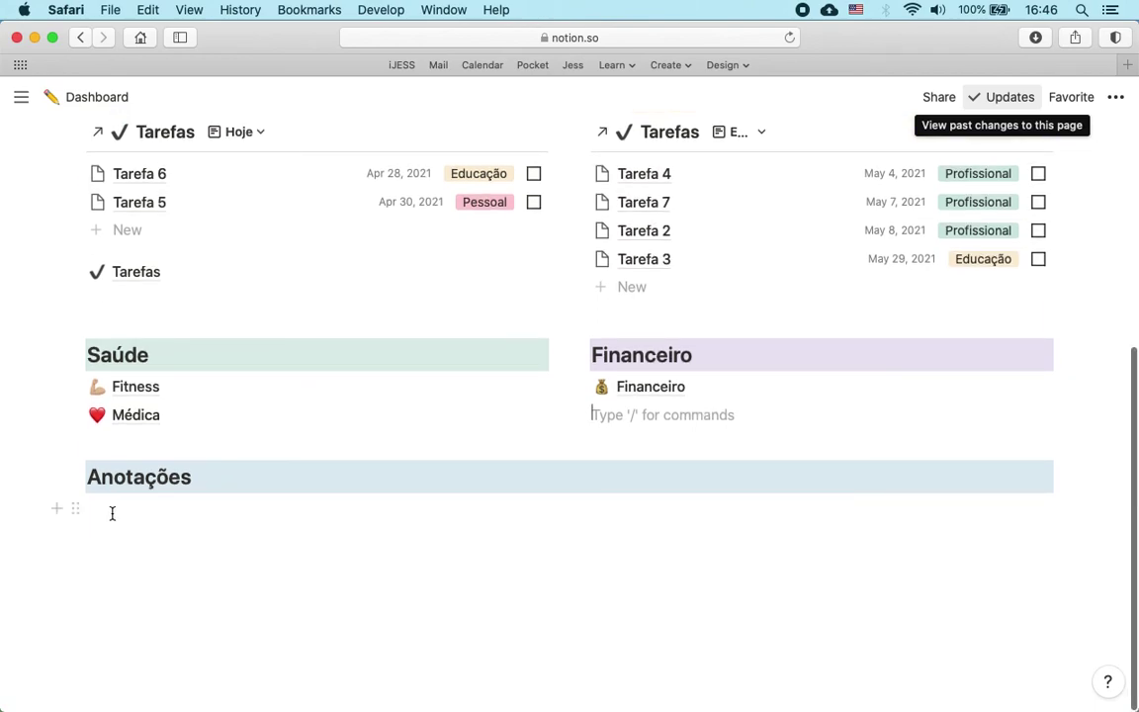
{"action": "left_click", "coordinate": [112, 514]}
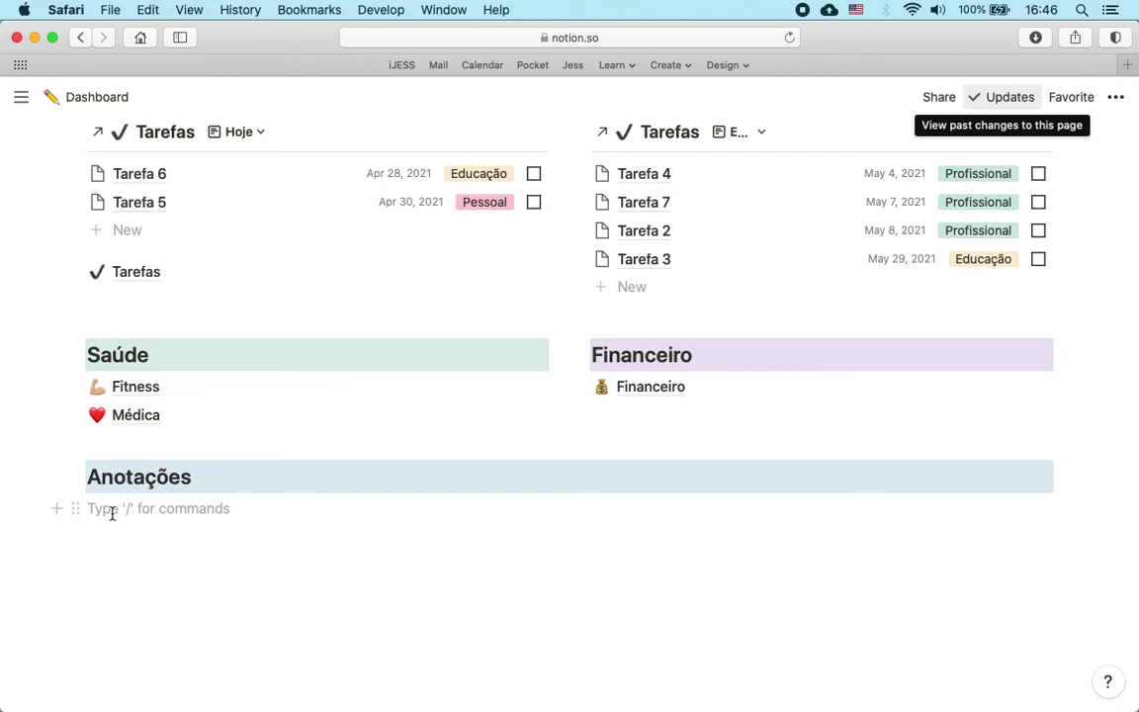
{"action": "type", "text": "/"}
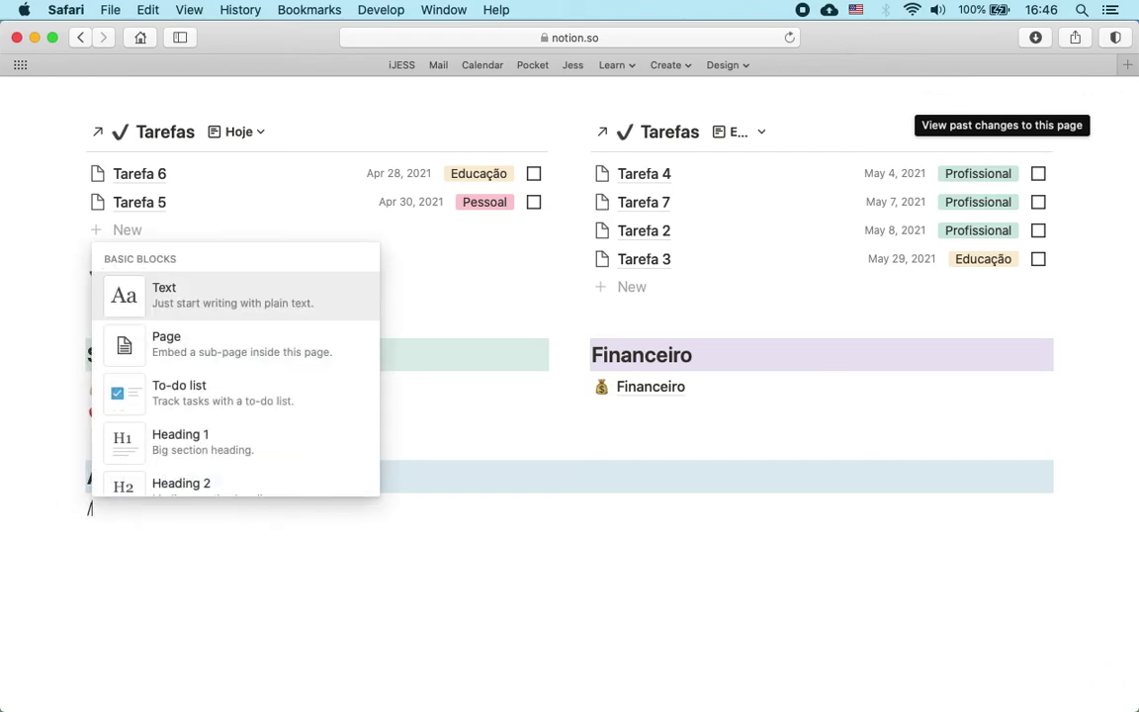
{"action": "type", "text": "tab"}
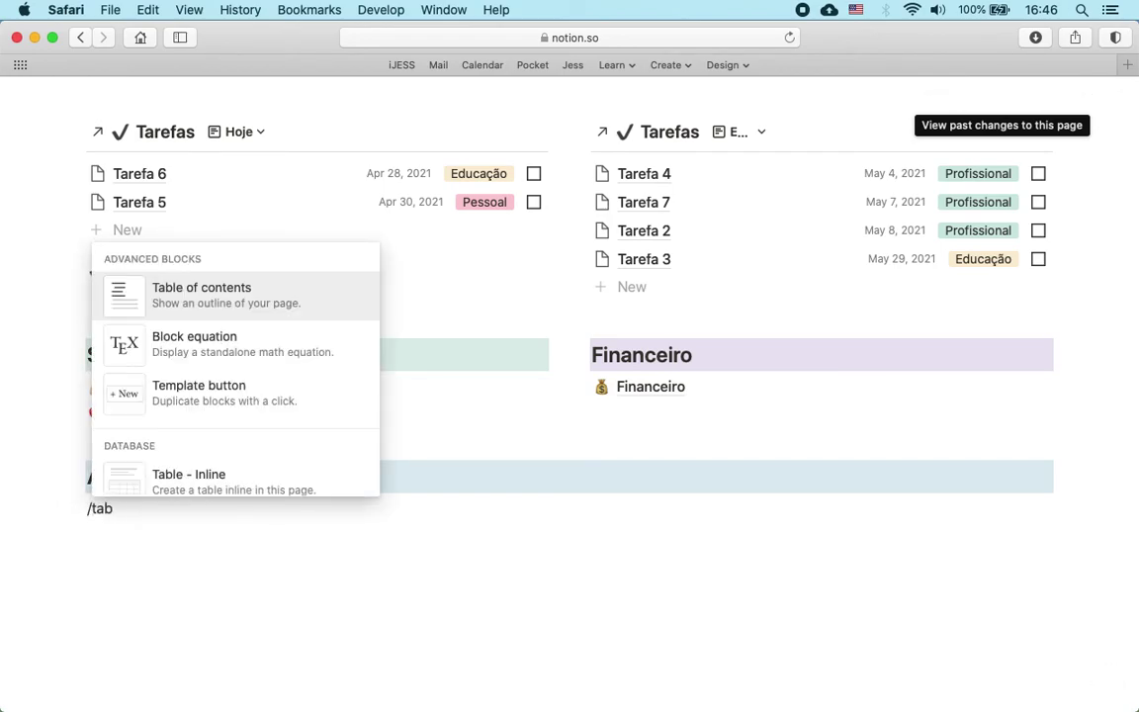
{"action": "type", "text": "le"}
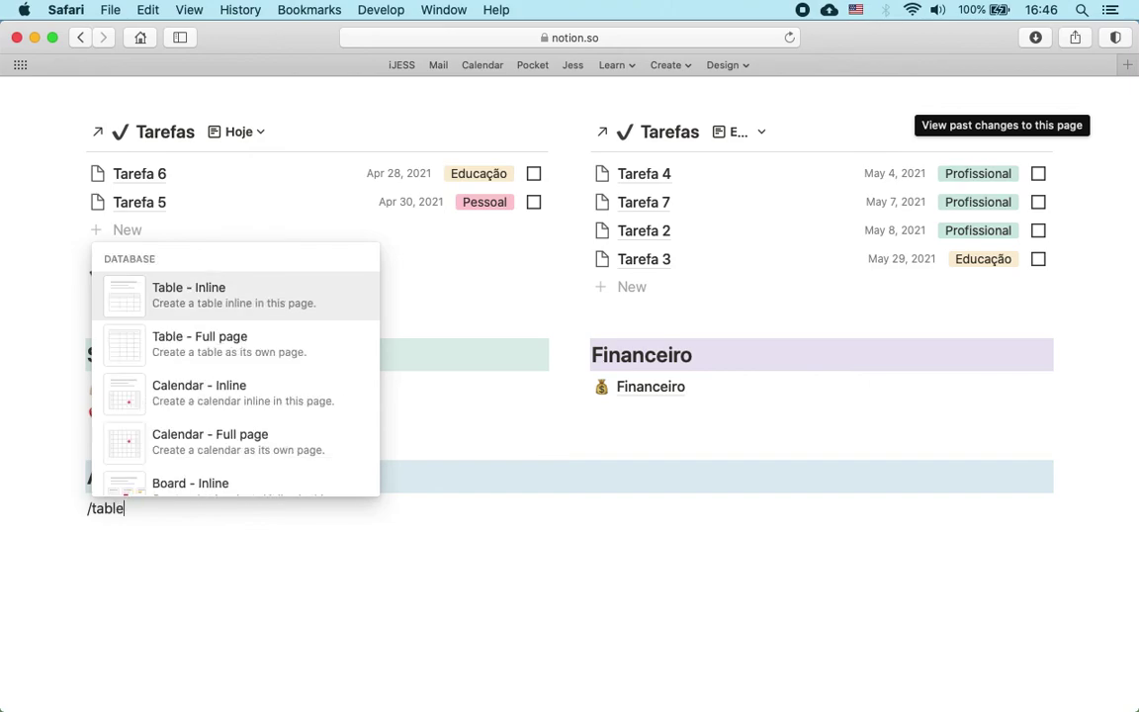
{"action": "left_click", "coordinate": [198, 295]}
{"action": "scroll", "coordinate": [198, 559], "scroll_direction": "down", "scroll_amount": 3}
{"action": "left_click", "coordinate": [163, 462]}
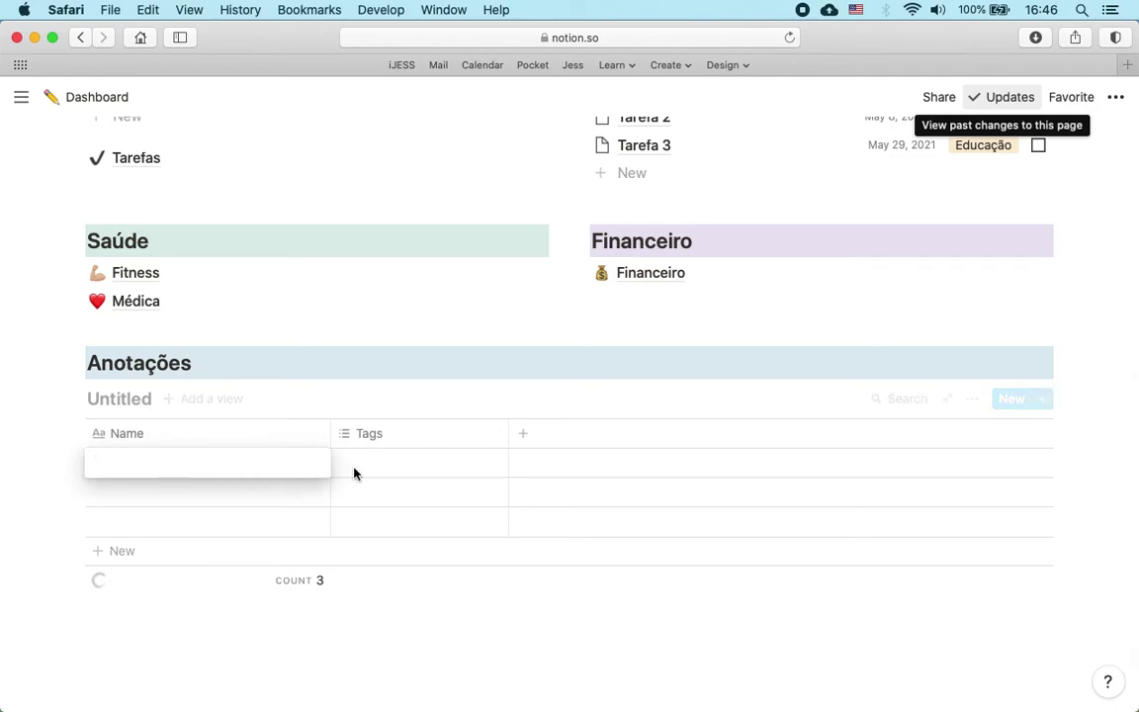
{"action": "key", "text": "Escape"}
Step: Title the inline table under Anotações Escola and replace that title with Estudos
{"action": "left_click", "coordinate": [120, 400]}
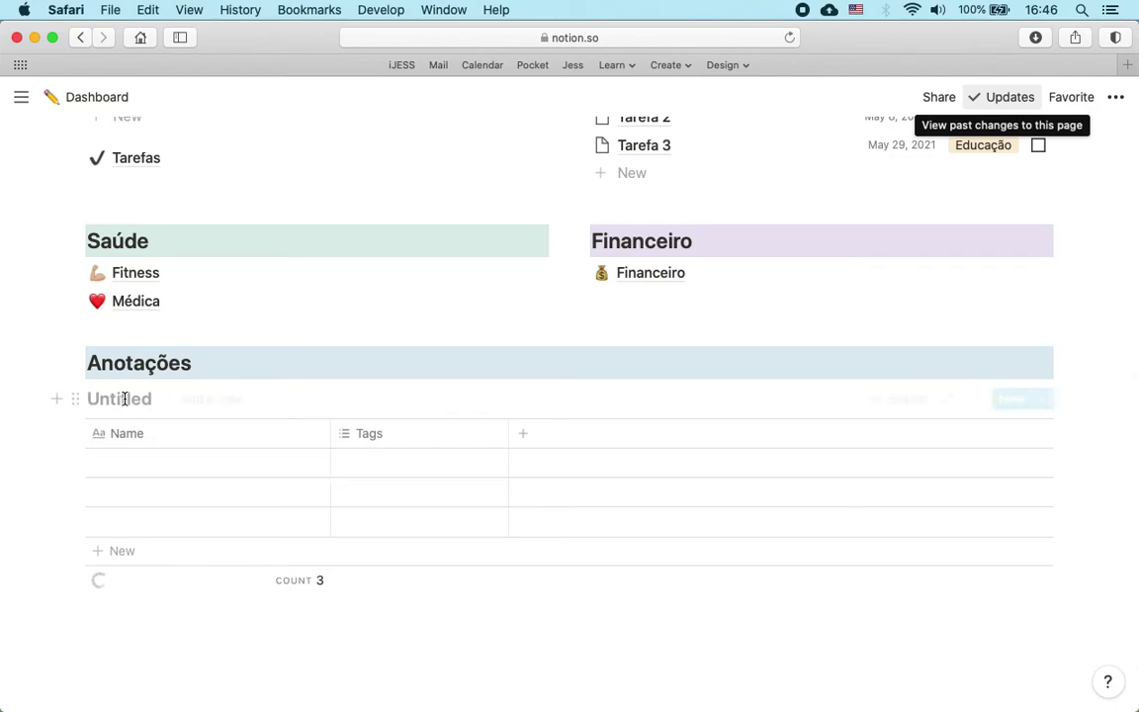
{"action": "type", "text": "Escola"}
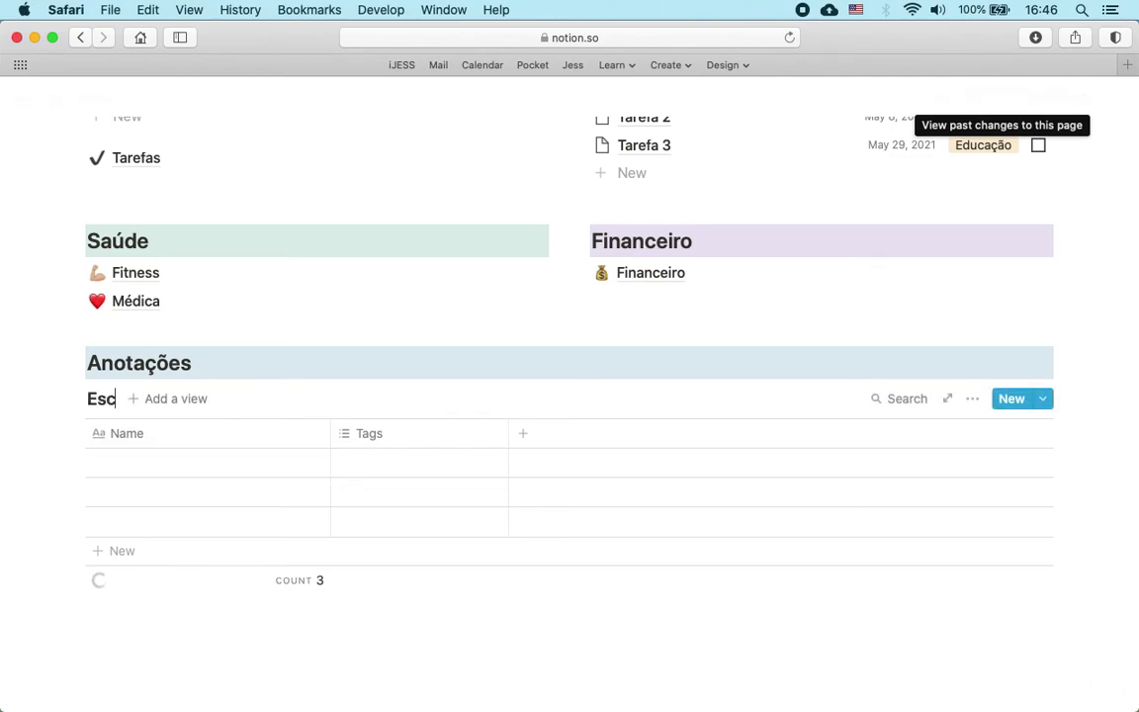
{"action": "left_click", "coordinate": [145, 453]}
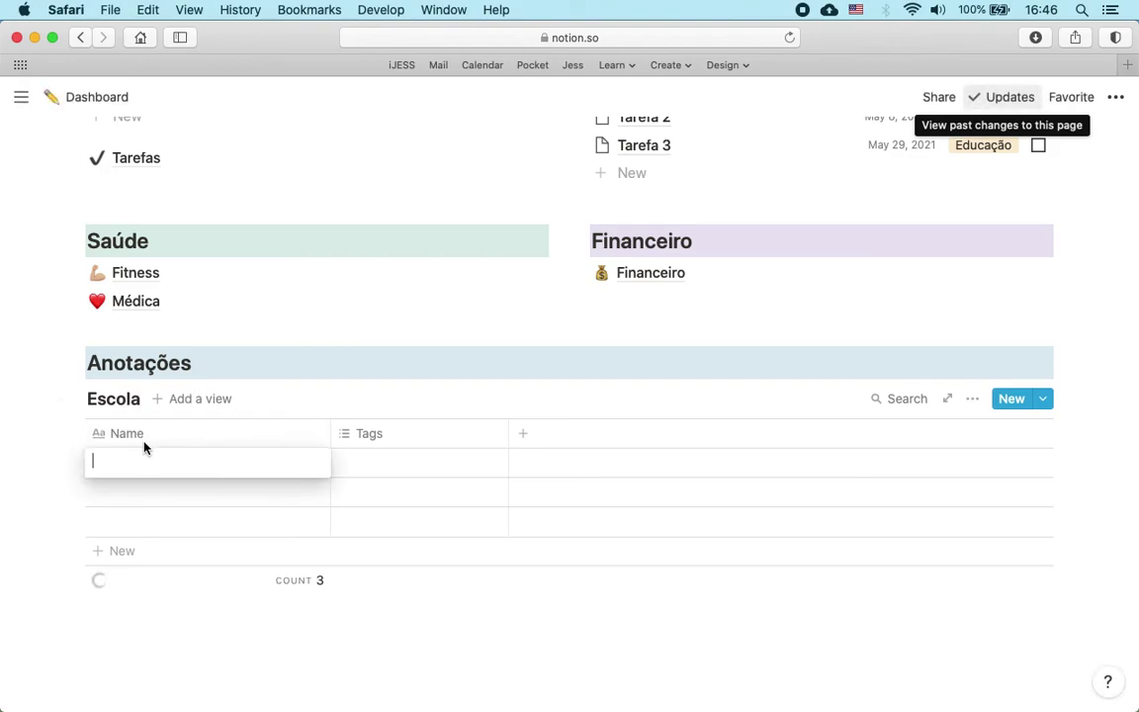
{"action": "double_click", "coordinate": [124, 397]}
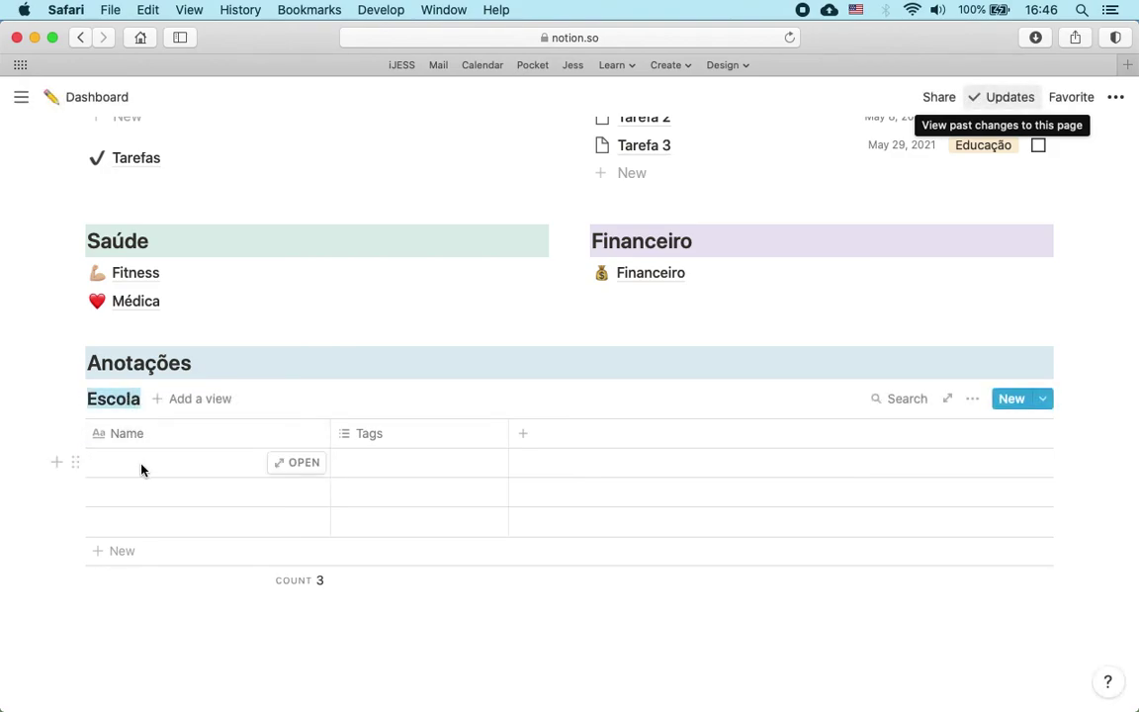
{"action": "type", "text": "Estudos"}
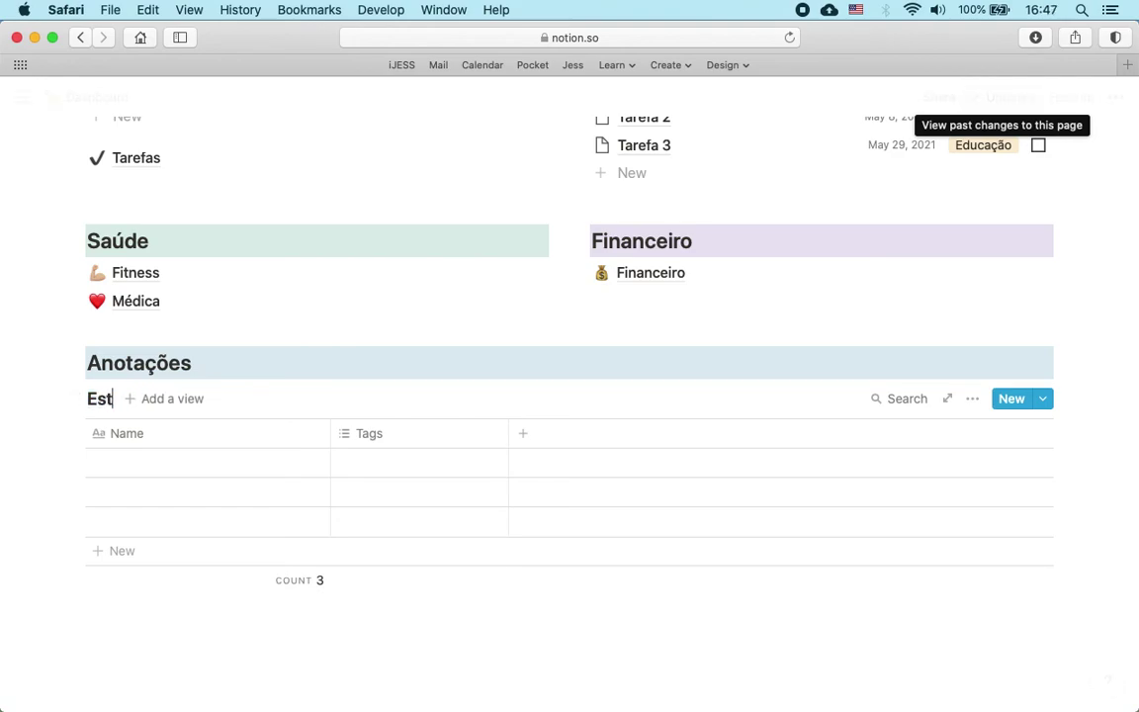
Step: Name the first two rows of the Estudos table Aula 1 and Aula 2
{"action": "left_click", "coordinate": [129, 468]}
{"action": "type", "text": "Aula 1"}
{"action": "key", "text": "Return"}
{"action": "left_click", "coordinate": [124, 493]}
{"action": "type", "text": "Aula"}
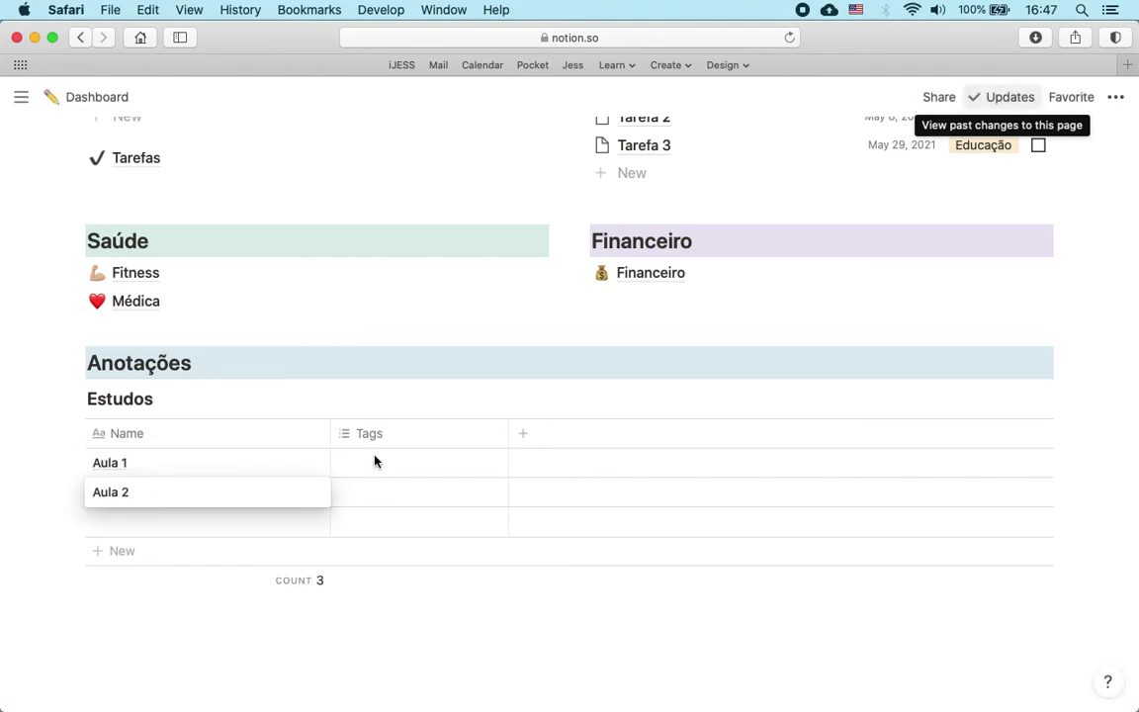
{"action": "key", "text": "Escape"}
Step: Create the tag Cálculo and assign it to the Aula 1 row
{"action": "left_click", "coordinate": [378, 462]}
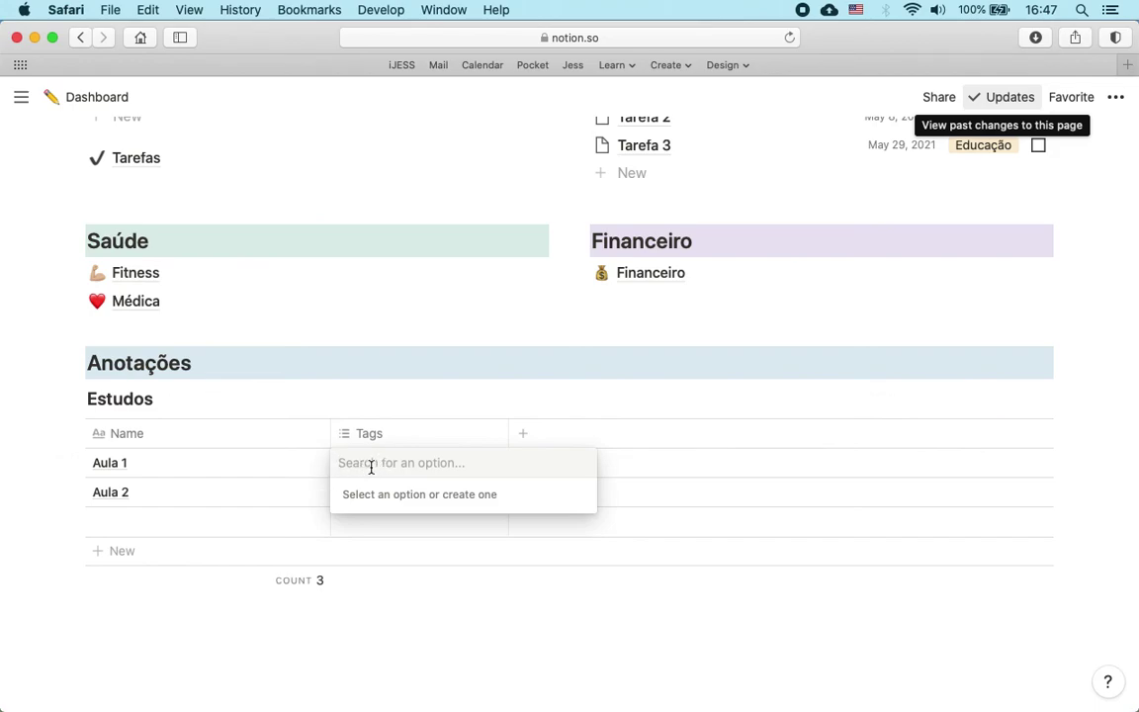
{"action": "type", "text": "Cálculo"}
{"action": "key", "text": "Return"}
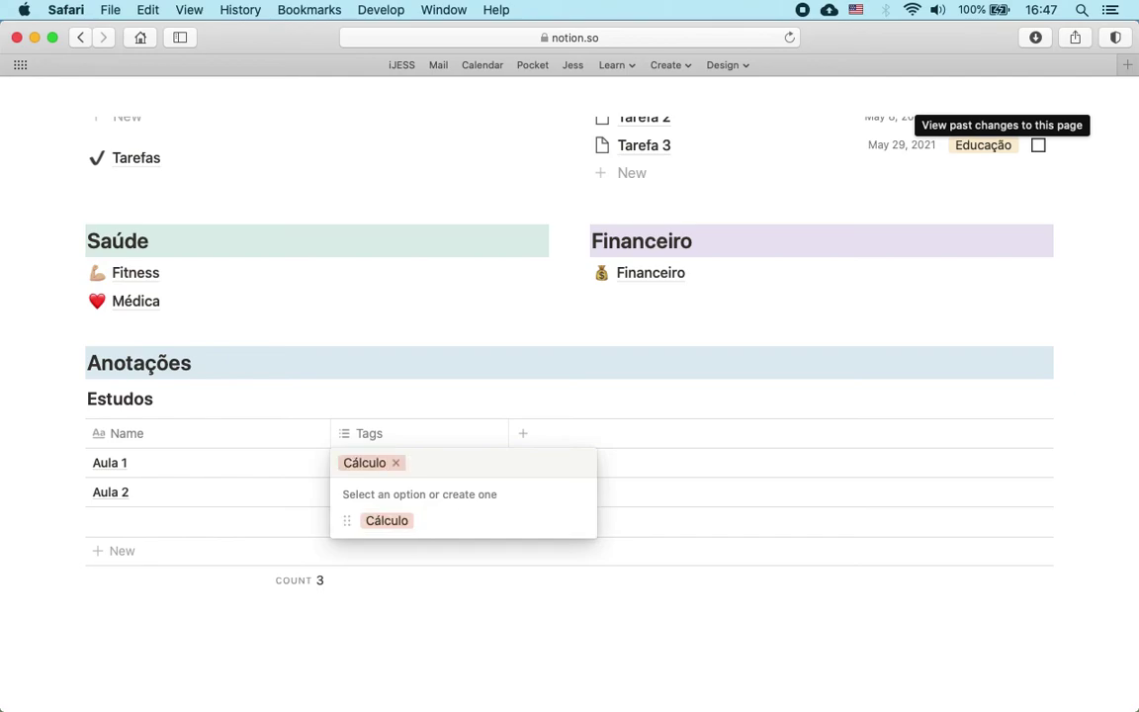
{"action": "key", "text": "Escape"}
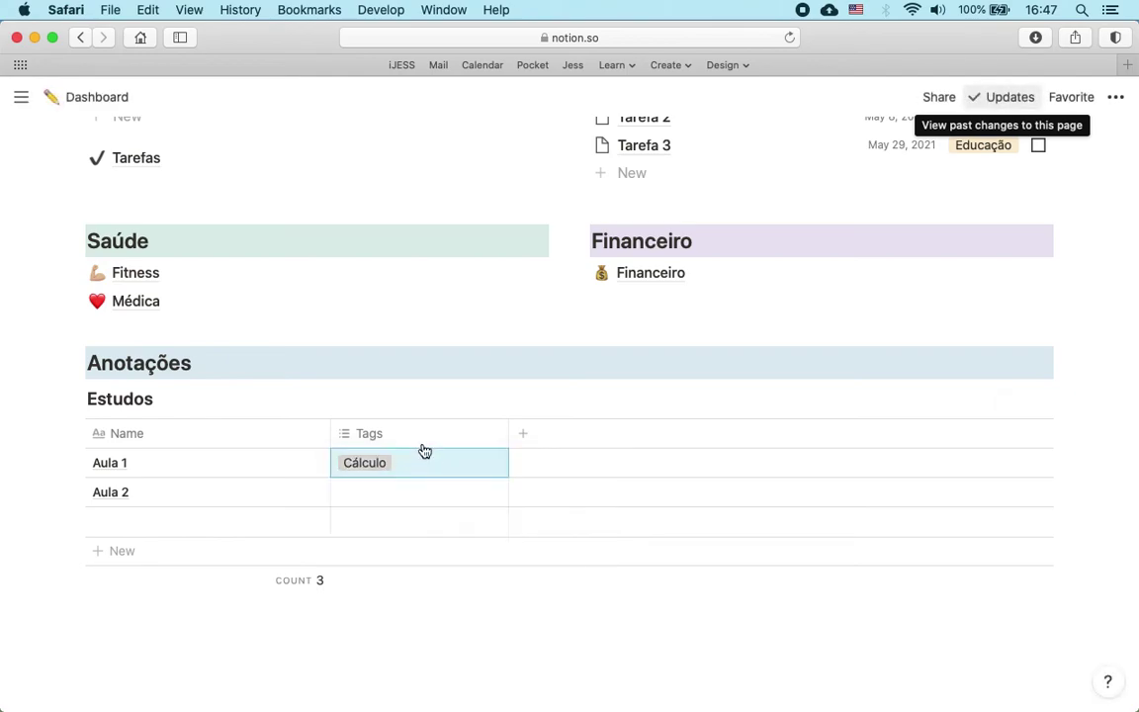
Step: Change the Tags property type to Select and assign a new Psicologia option to the Aula 2 row
{"action": "left_click", "coordinate": [495, 436]}
{"action": "mouse_move", "coordinate": [483, 451]}
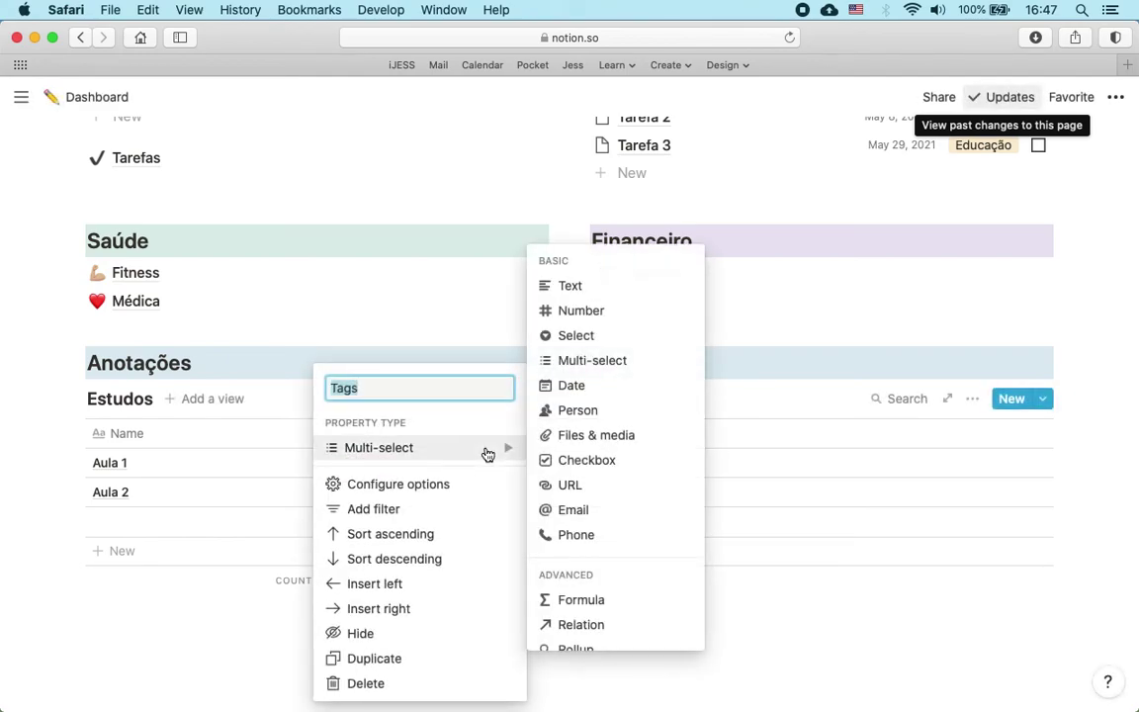
{"action": "left_click", "coordinate": [573, 336]}
{"action": "left_click", "coordinate": [406, 490]}
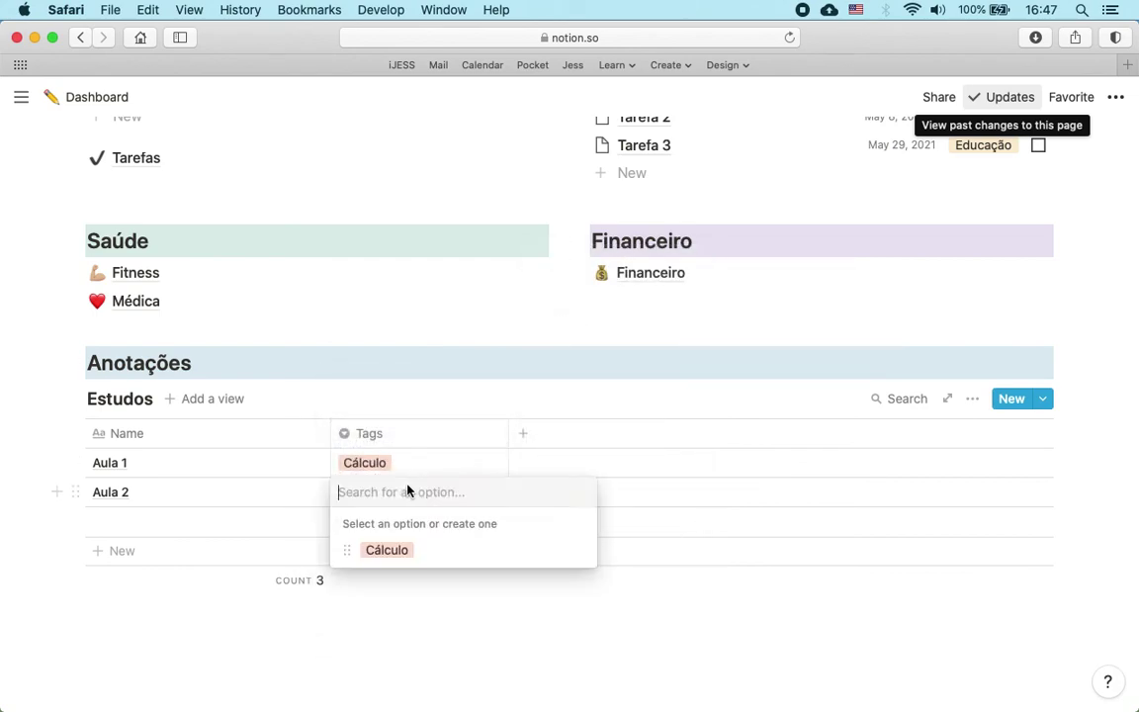
{"action": "type", "text": "Psic"}
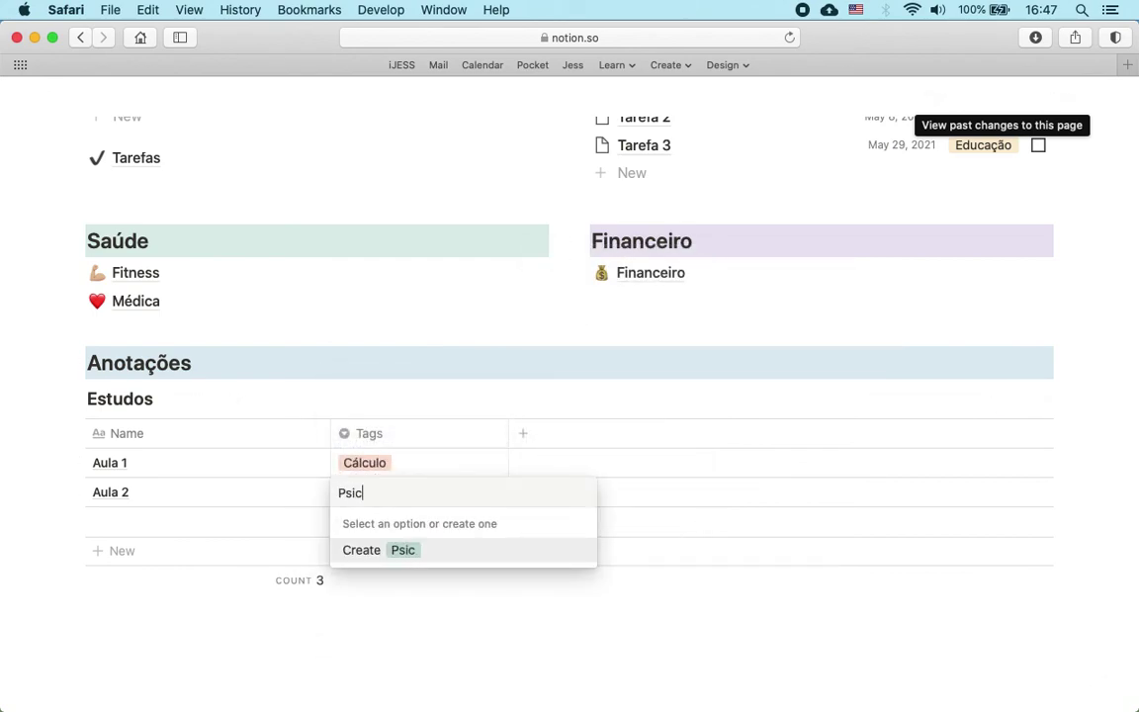
{"action": "type", "text": "ologia"}
{"action": "key", "text": "Return"}
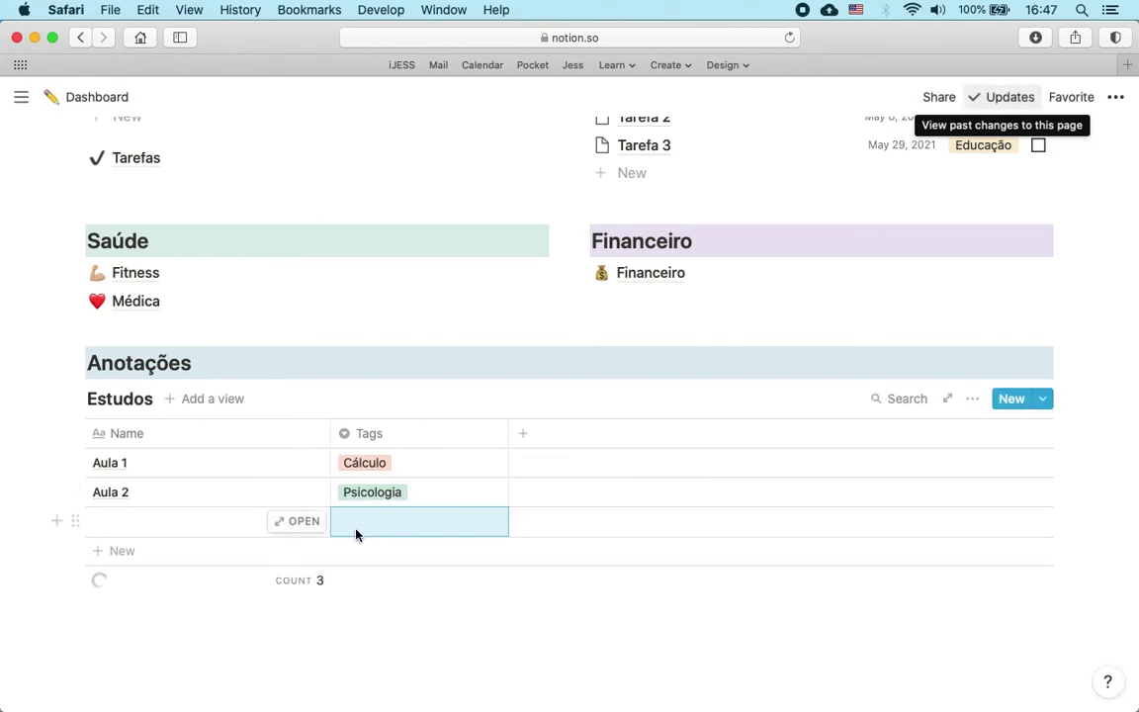
Step: Delete the Estudos table from the Anotações section
{"action": "left_click", "coordinate": [120, 620]}
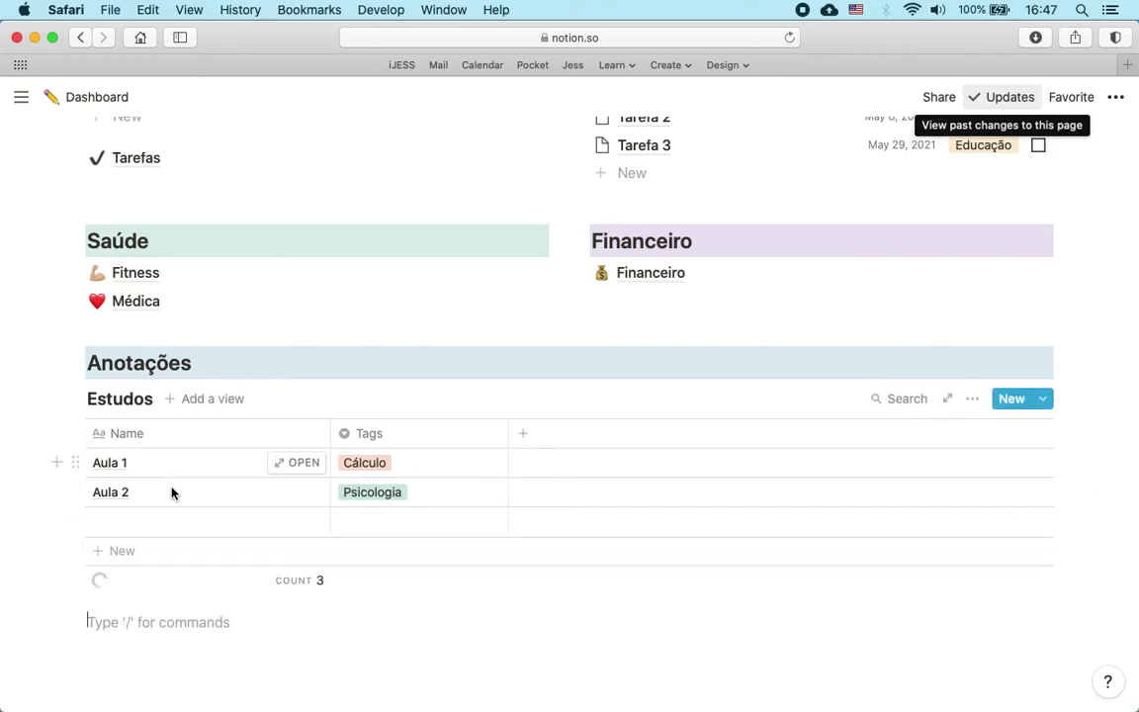
{"action": "scroll", "coordinate": [171, 490], "scroll_direction": "down", "scroll_amount": 2}
{"action": "scroll", "coordinate": [171, 492], "scroll_direction": "down", "scroll_amount": 1}
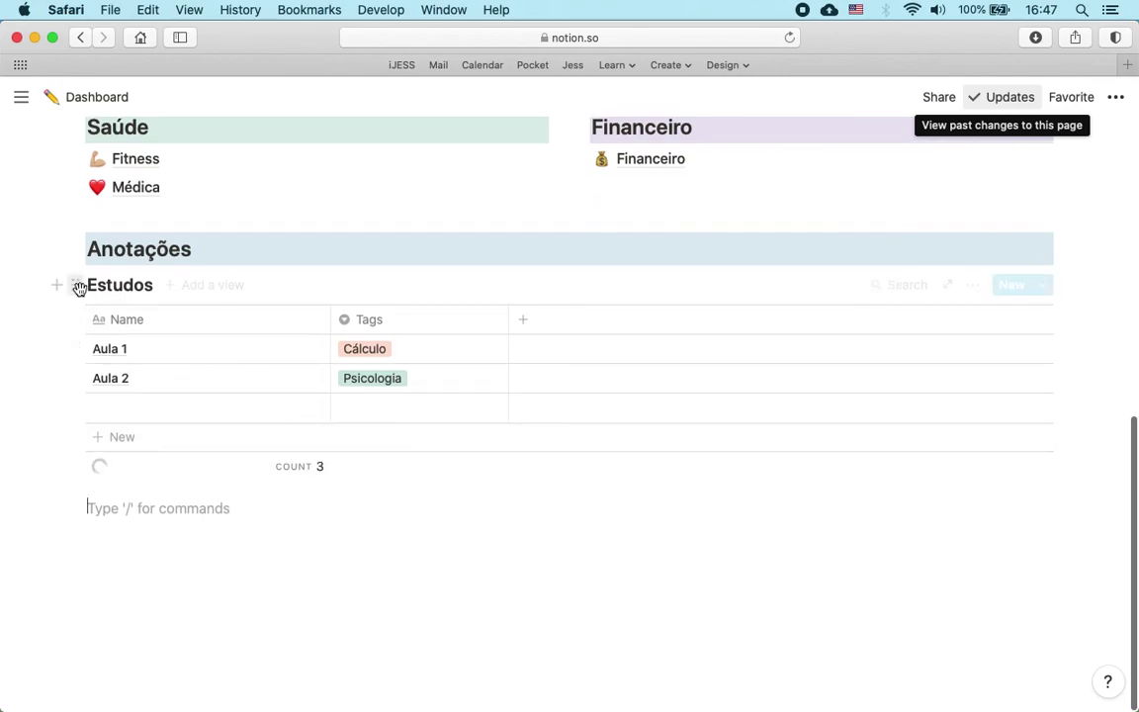
{"action": "left_click", "coordinate": [79, 285]}
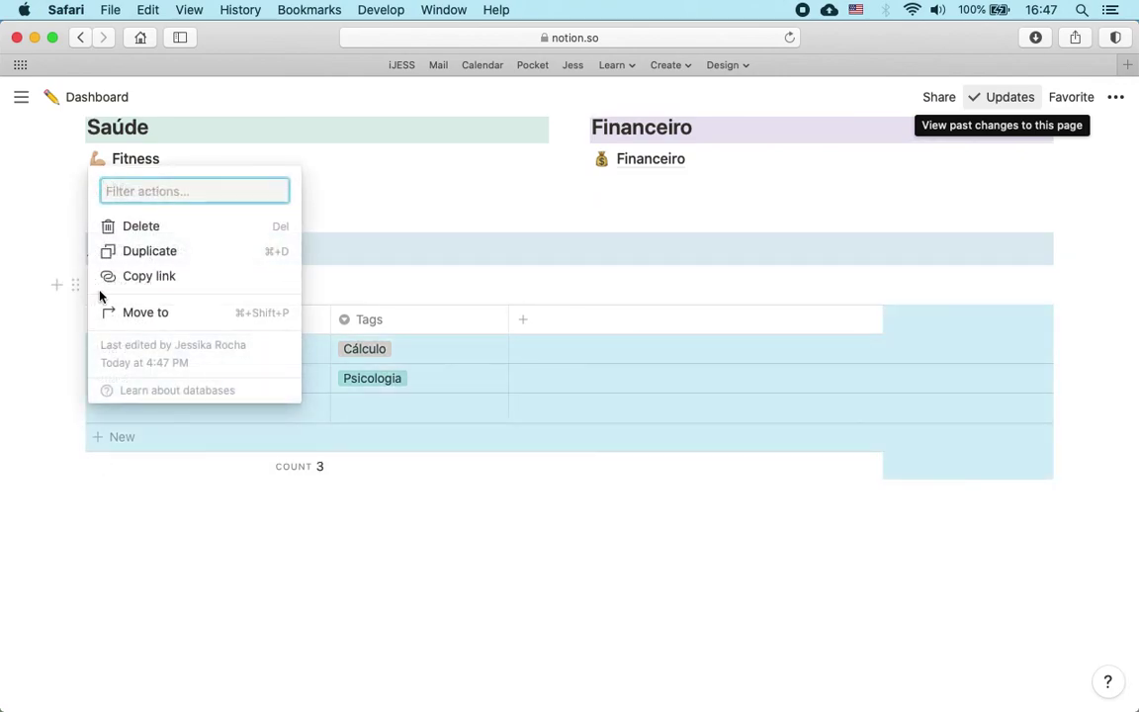
{"action": "left_click", "coordinate": [139, 233]}
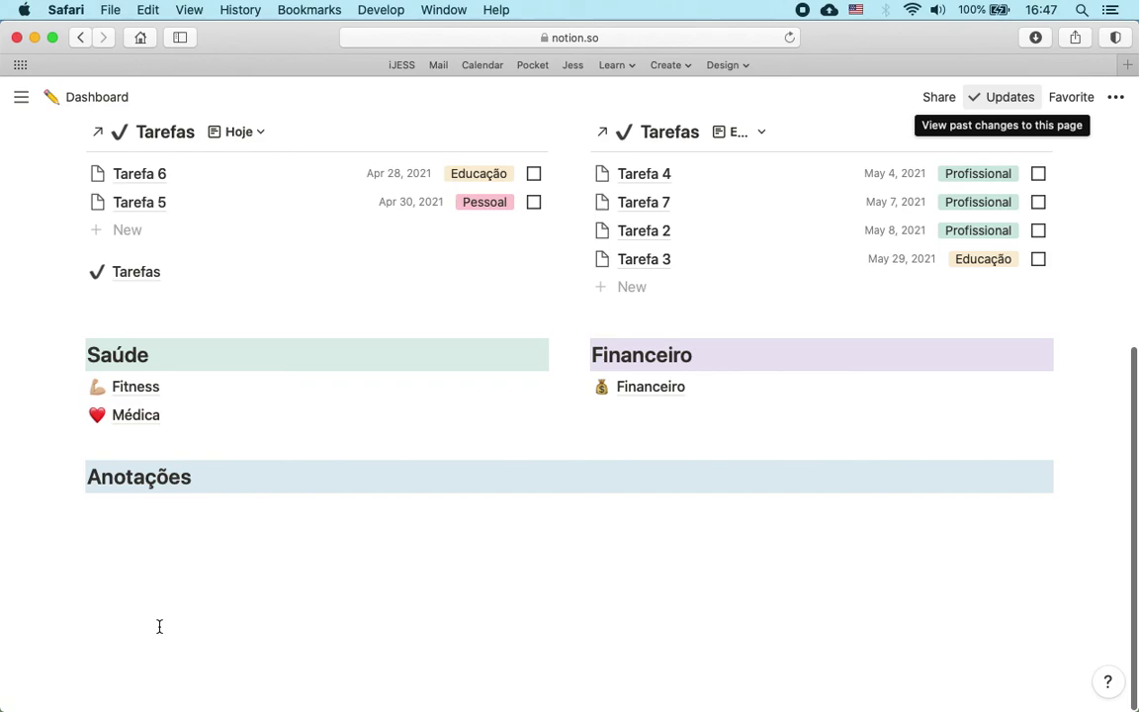
Step: Create a sub-page titled Minhas Anotações under the Anotações heading
{"action": "scroll", "coordinate": [158, 623], "scroll_direction": "up", "scroll_amount": 5}
{"action": "scroll", "coordinate": [158, 623], "scroll_direction": "down", "scroll_amount": 5}
{"action": "type", "text": "/page"}
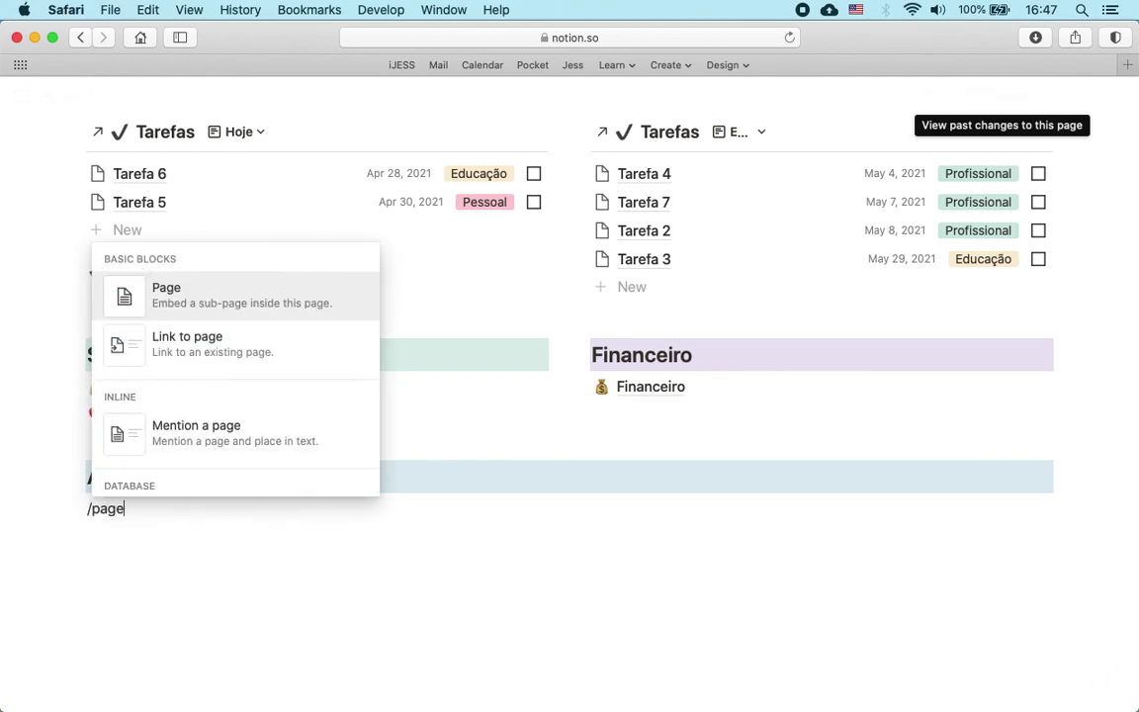
{"action": "key", "text": "Return"}
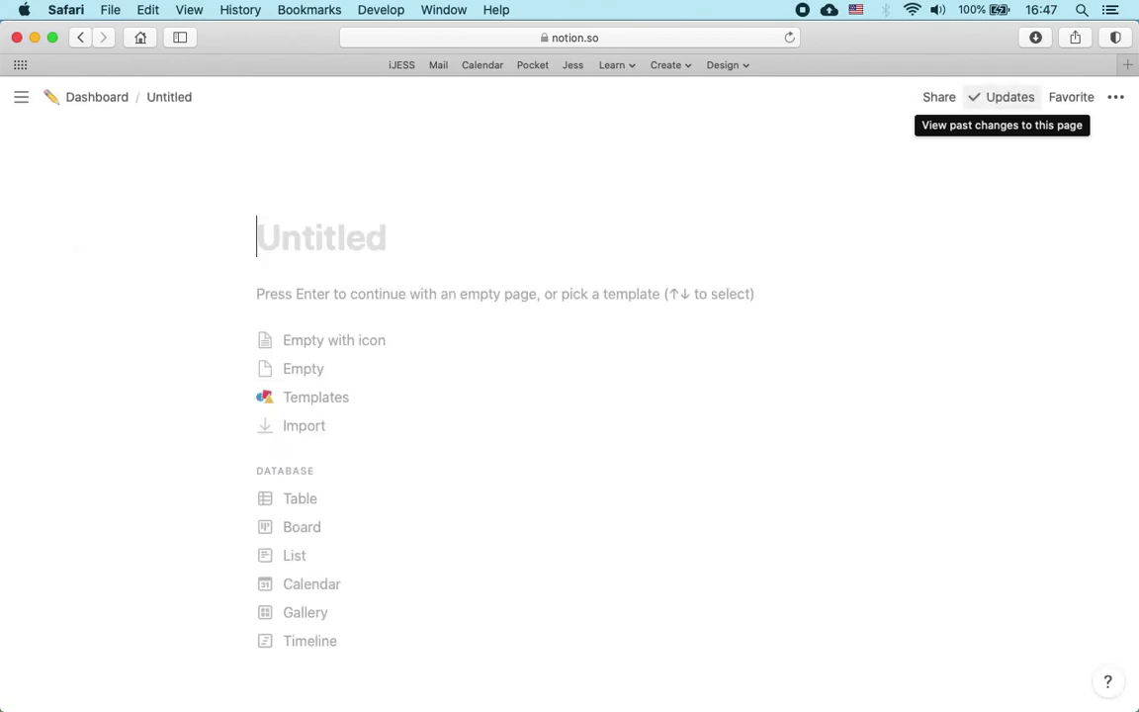
{"action": "type", "text": "Mi ha"}
{"action": "key", "text": "BackSpace"}
{"action": "key", "text": "BackSpace"}
{"action": "key", "text": "BackSpace"}
{"action": "type", "text": "n"}
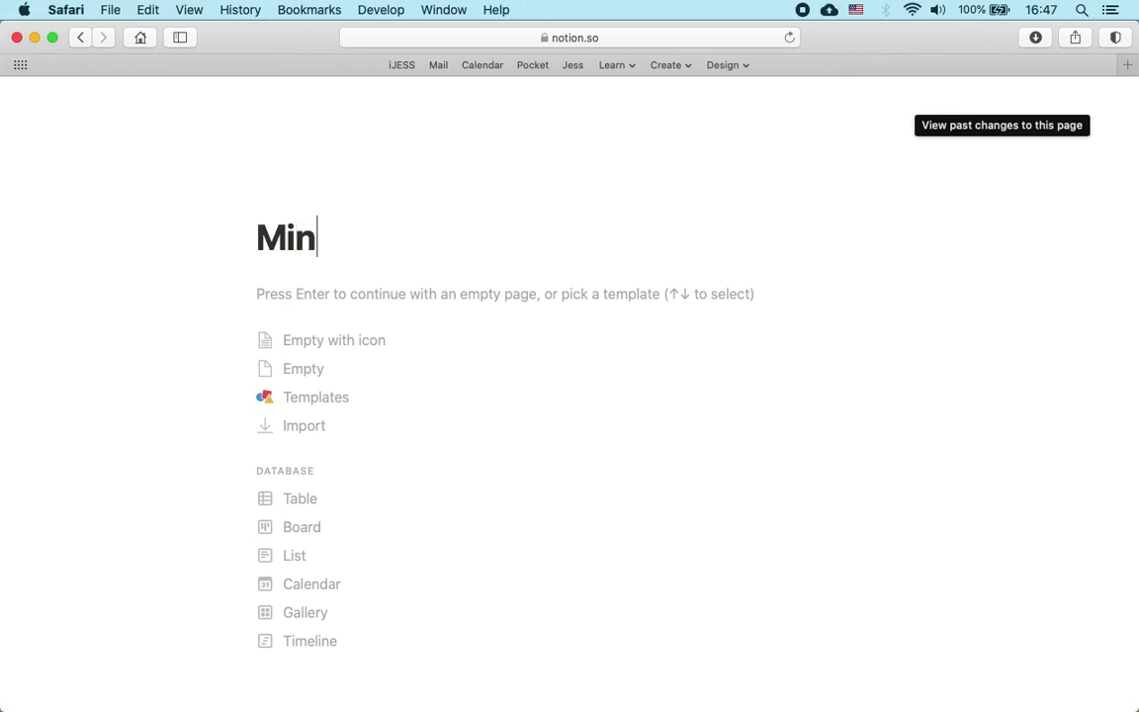
{"action": "type", "text": "has Anotações"}
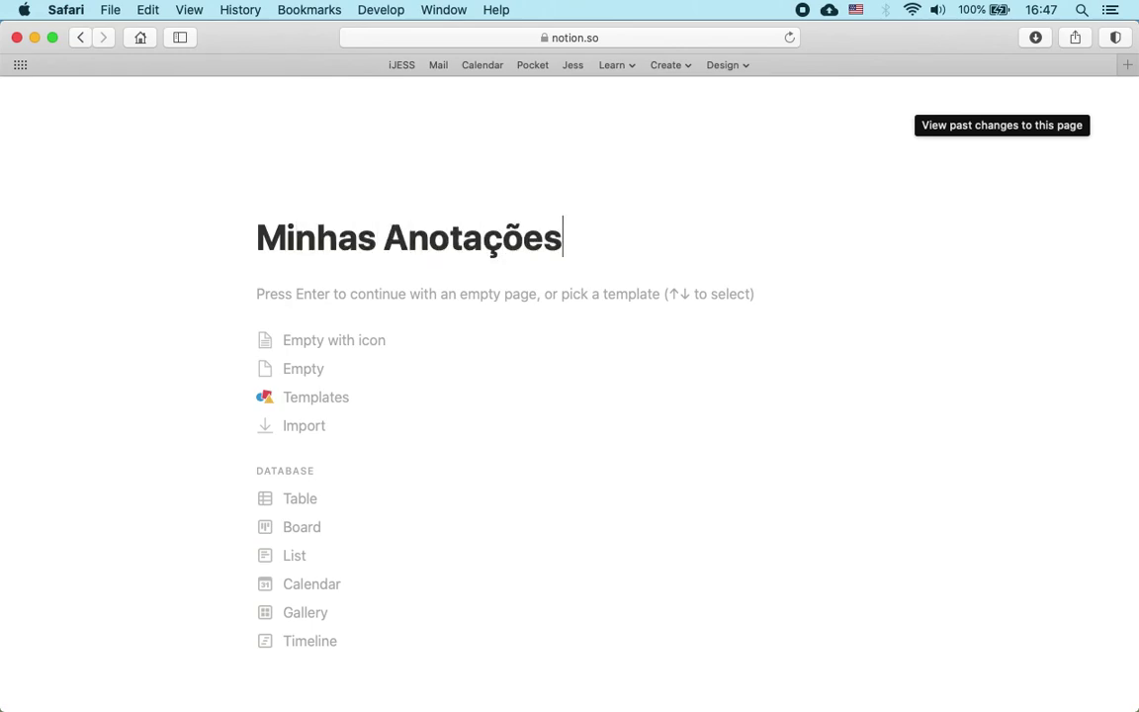
{"action": "key", "text": "Return"}
{"action": "type", "text": "/"}
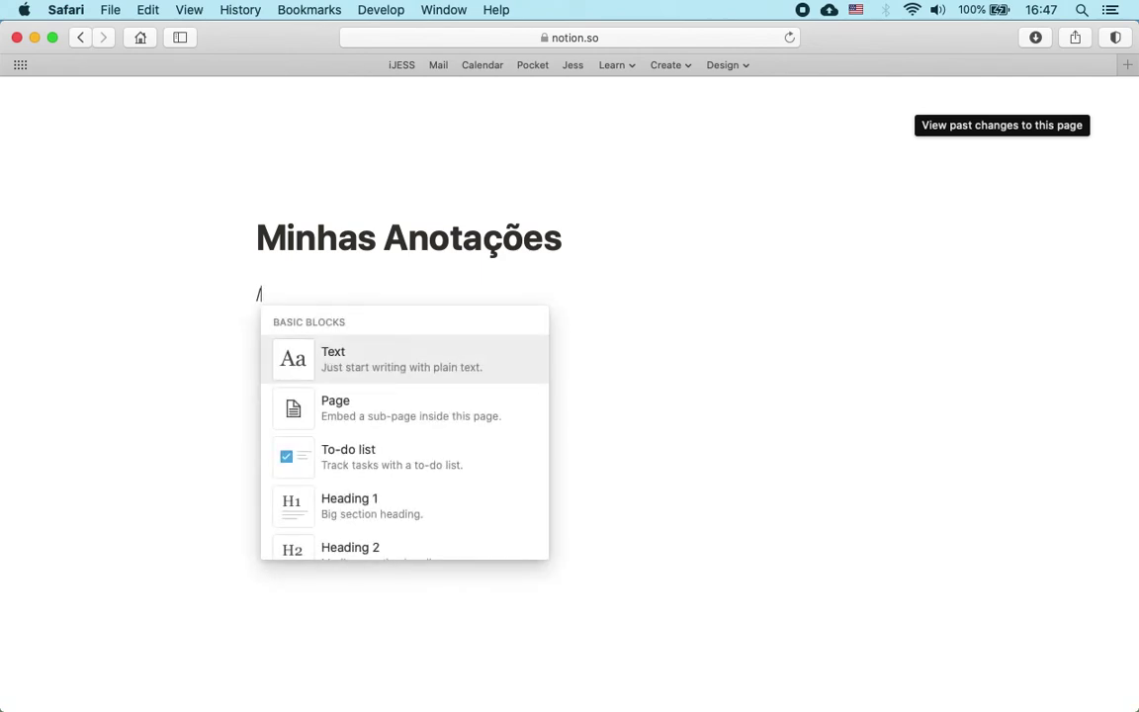
{"action": "type", "text": "table"}
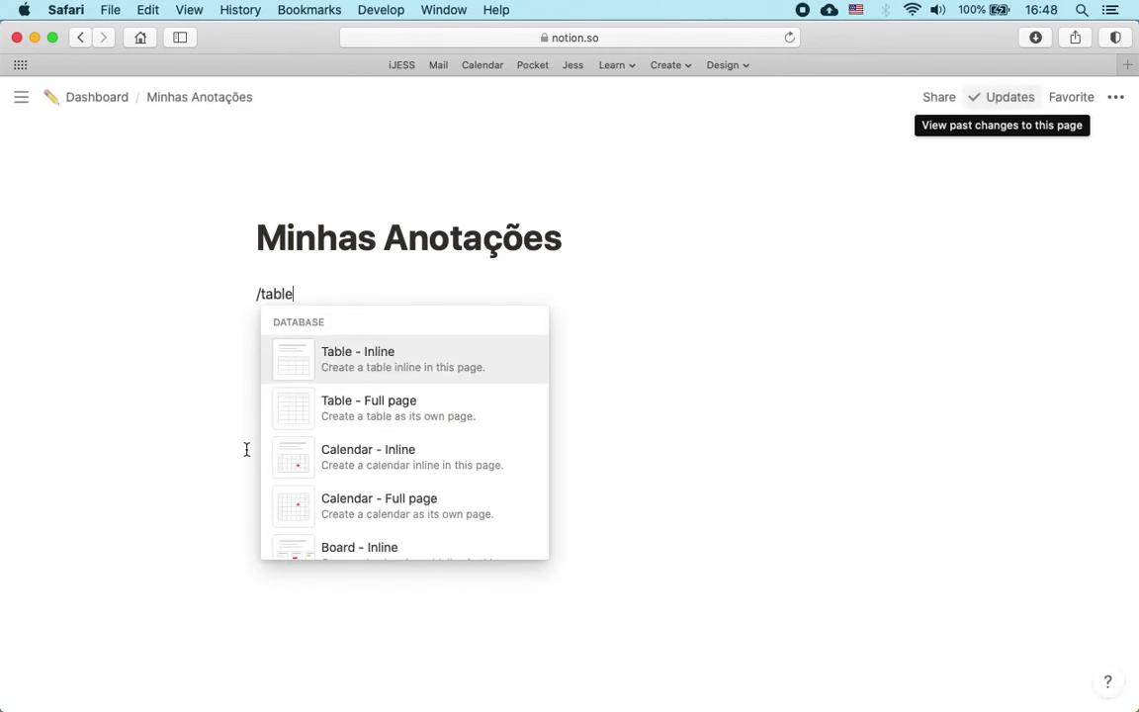
{"action": "left_click_drag", "start_coordinate": [346, 297], "coordinate": [250, 294]}
{"action": "key", "text": "BackSpace"}
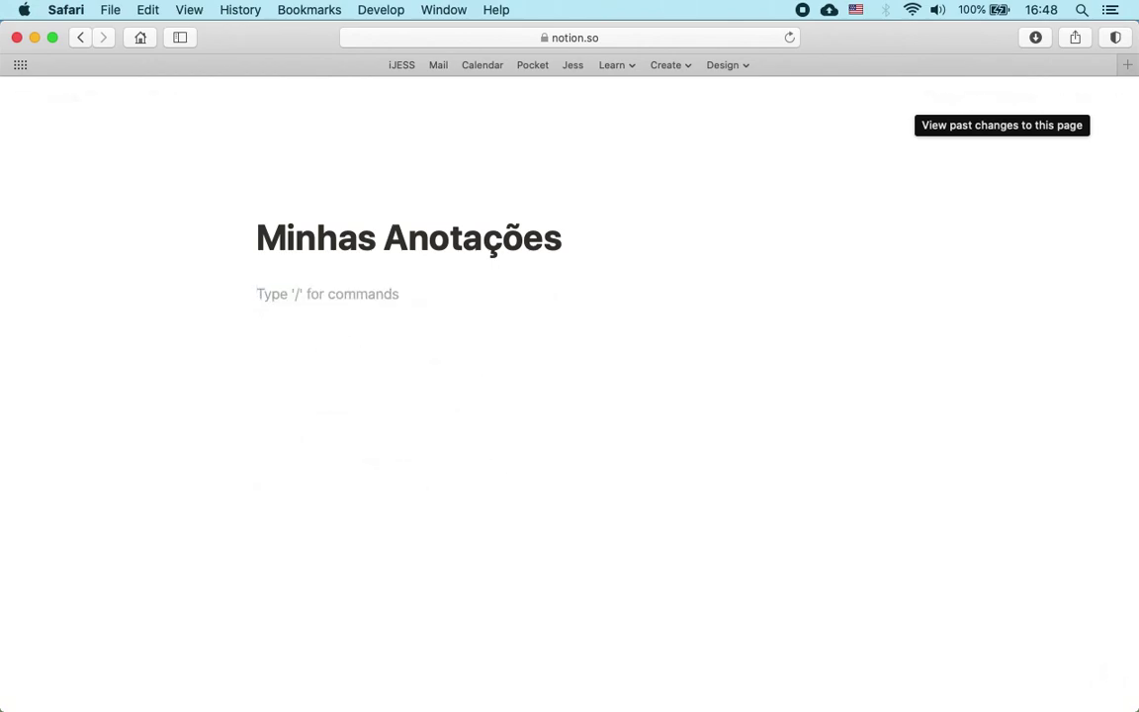
{"action": "type", "text": "/page"}
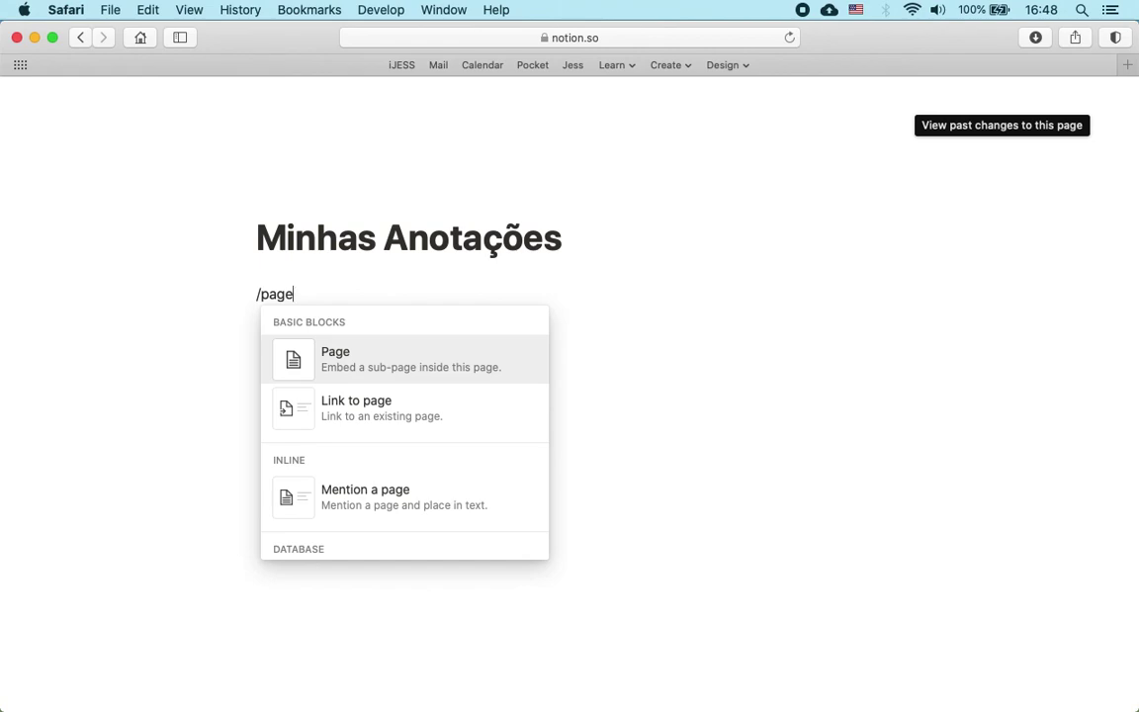
{"action": "key", "text": "BackSpace"}
{"action": "key", "text": "BackSpace"}
{"action": "key", "text": "BackSpace"}
{"action": "key", "text": "BackSpace"}
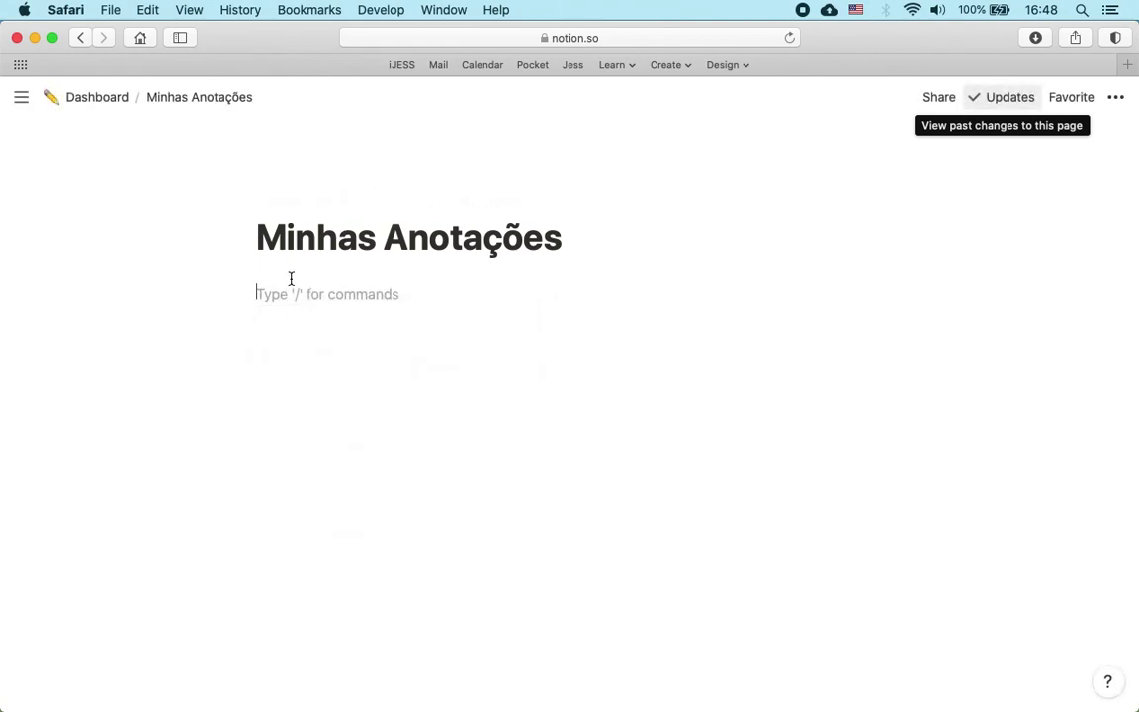
{"action": "key", "text": "BackSpace"}
Step: Add a spiral notepad icon to the Minhas Anotações page and return to the Dashboard page
{"action": "left_click", "coordinate": [290, 204]}
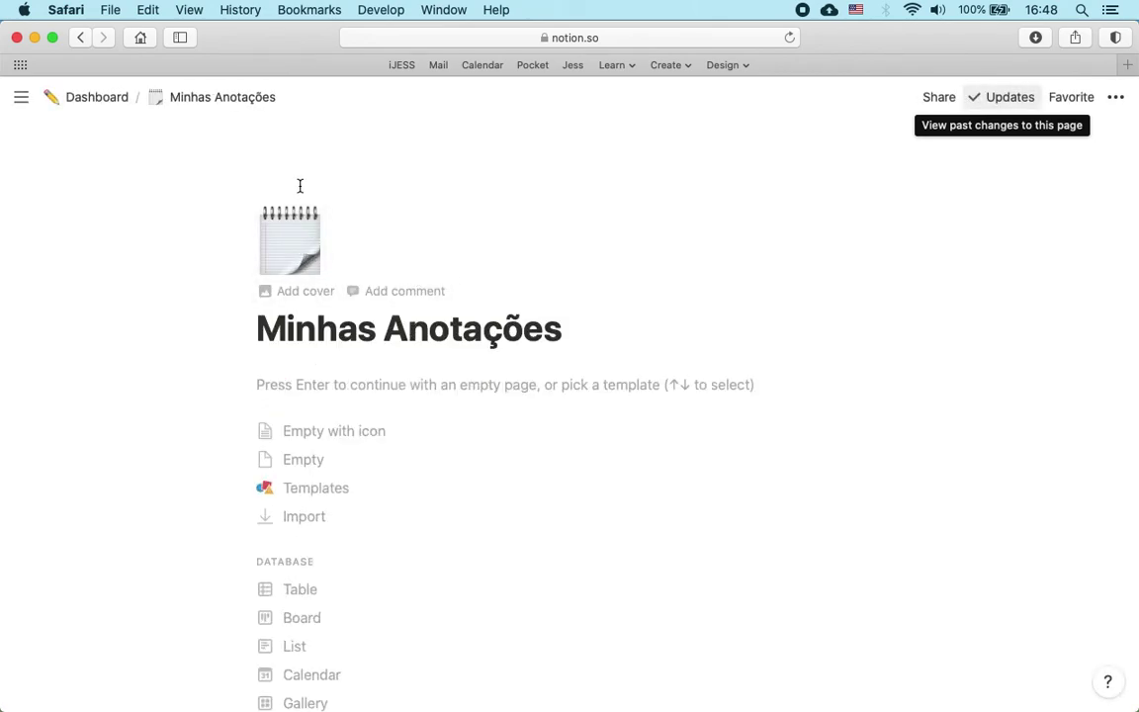
{"action": "left_click", "coordinate": [97, 97]}
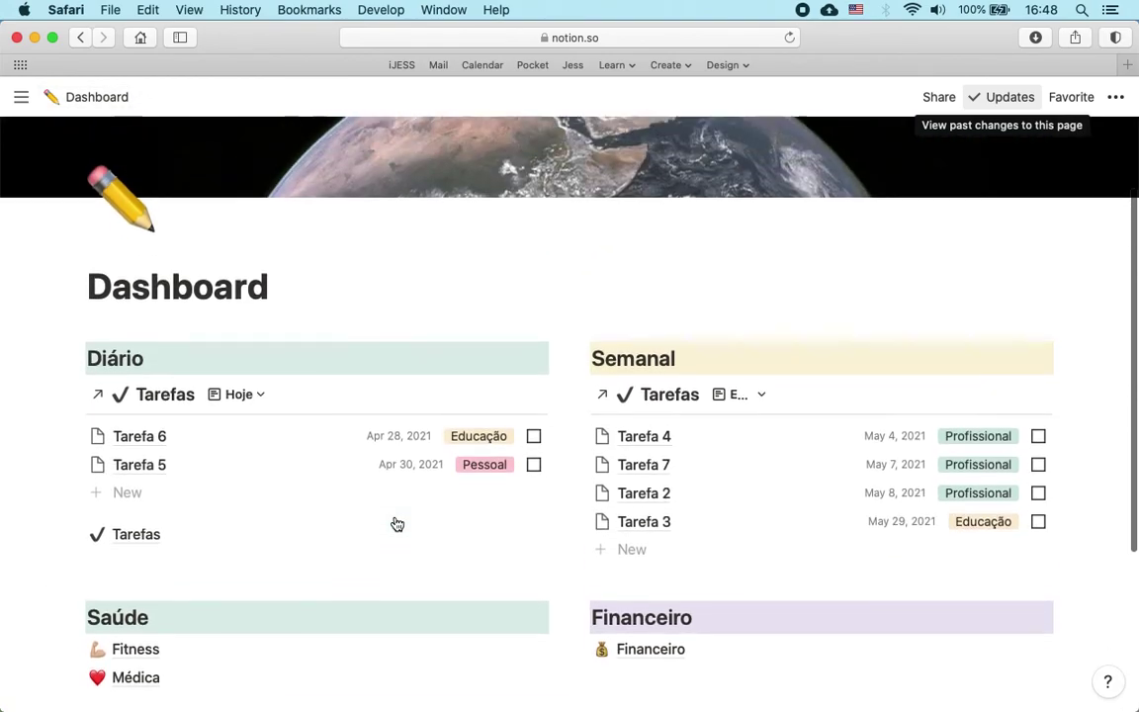
{"action": "scroll", "coordinate": [397, 525], "scroll_direction": "down", "scroll_amount": 3}
{"action": "scroll", "coordinate": [397, 524], "scroll_direction": "up", "scroll_amount": 5}
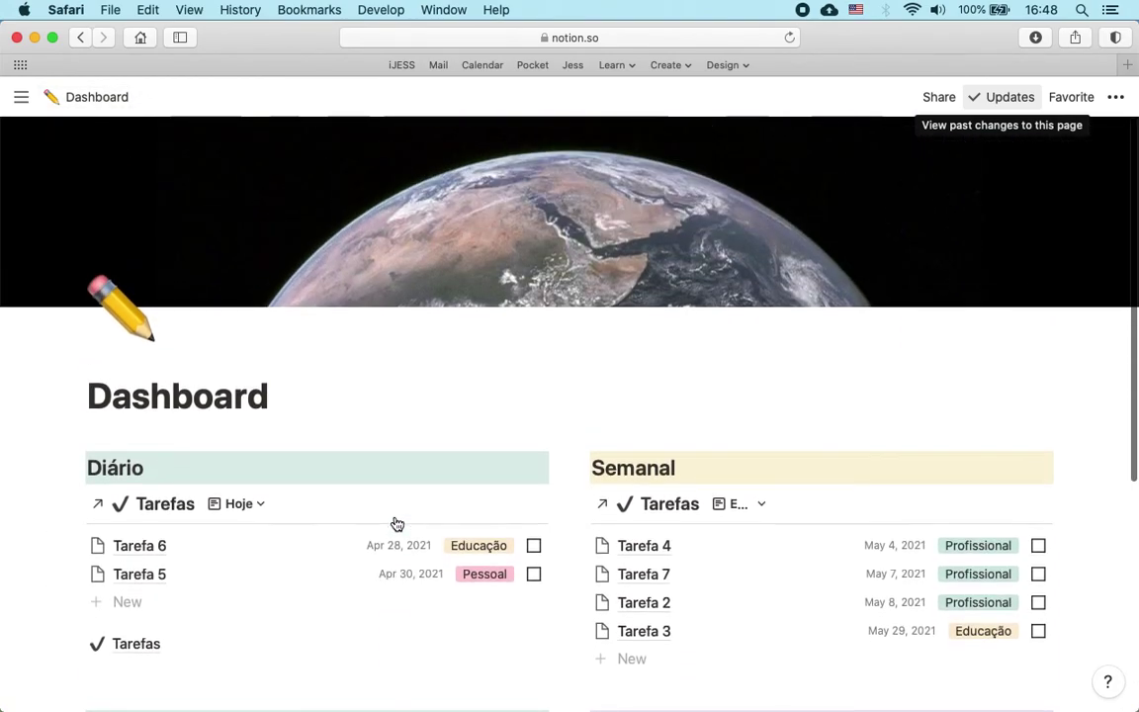
Step: Review the Dashboard page from its cover down through the Diário, Semanal, Saúde, Financeiro and Anotações sections
{"action": "scroll", "coordinate": [396, 519], "scroll_direction": "down", "scroll_amount": 3}
{"action": "scroll", "coordinate": [395, 516], "scroll_direction": "up", "scroll_amount": 3}
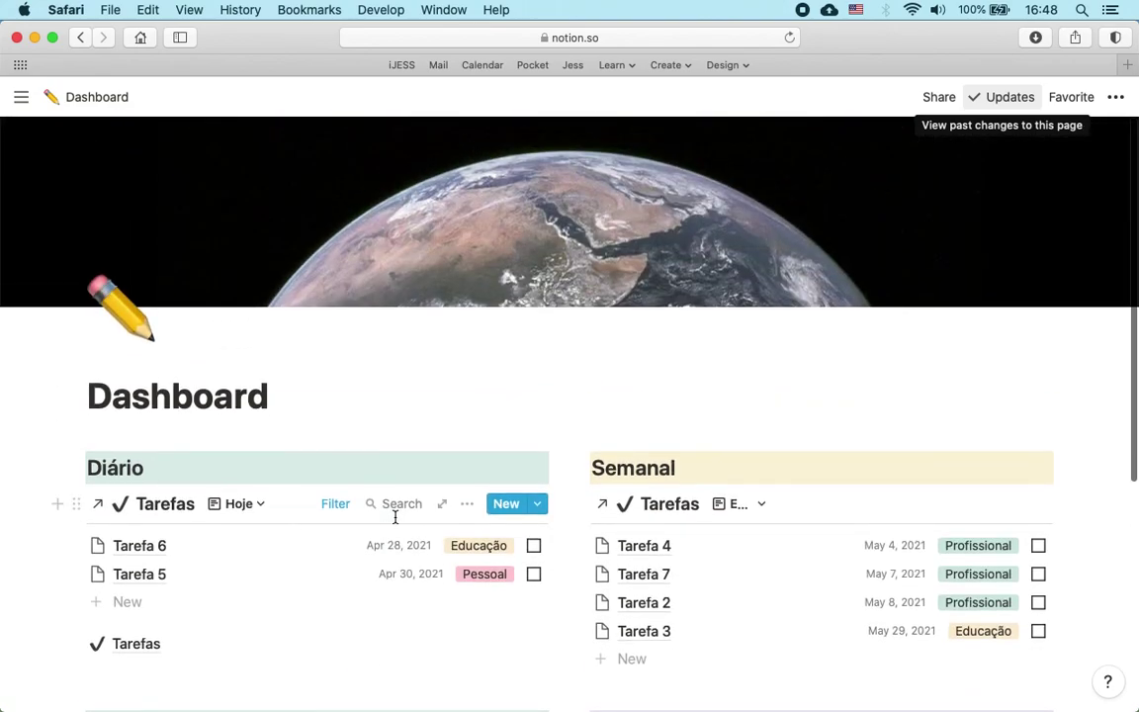
{"action": "scroll", "coordinate": [395, 516], "scroll_direction": "down", "scroll_amount": 5}
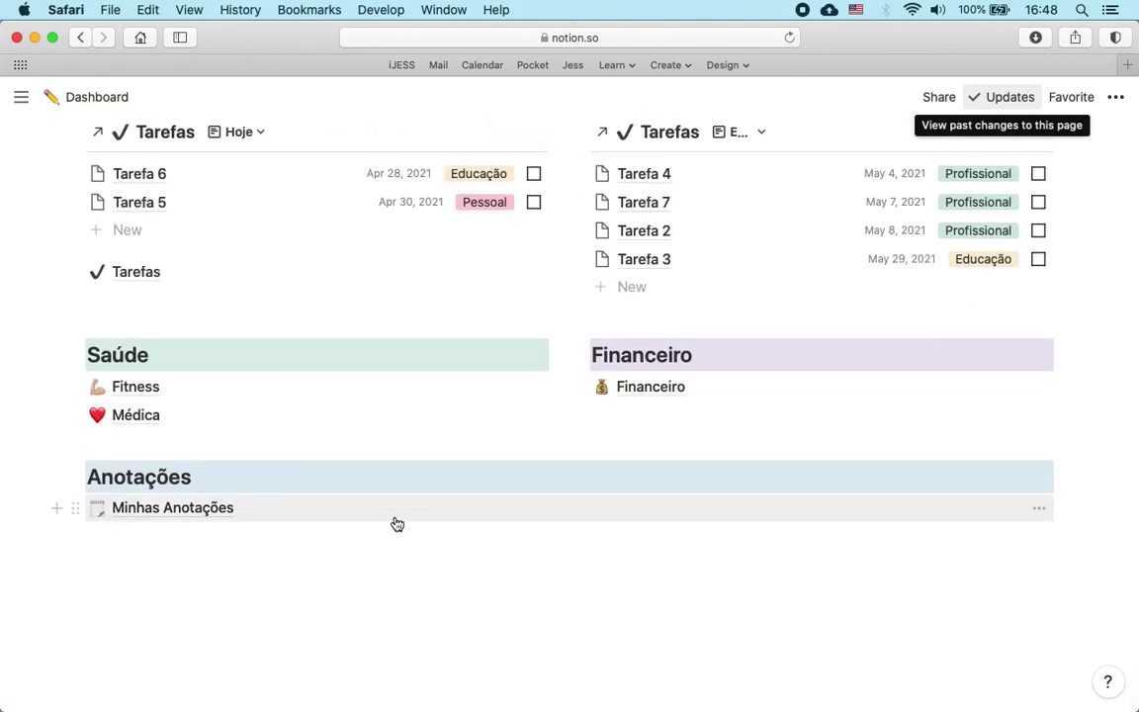
{"action": "scroll", "coordinate": [396, 520], "scroll_direction": "up", "scroll_amount": 3}
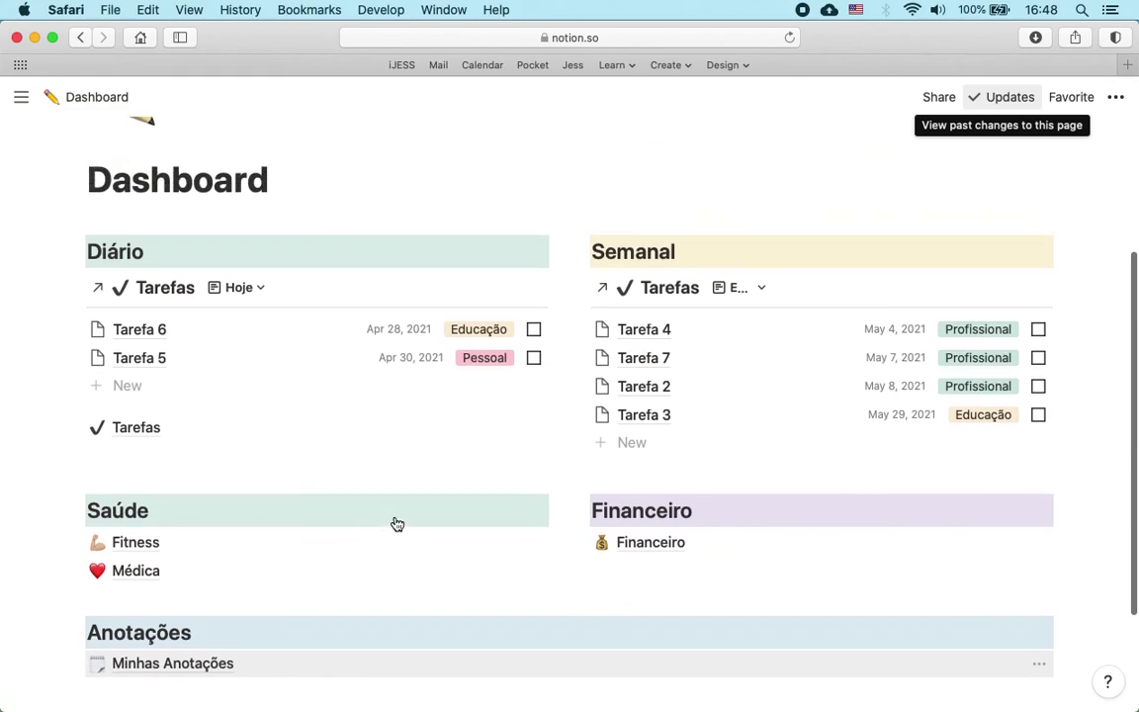
{"action": "scroll", "coordinate": [394, 517], "scroll_direction": "down", "scroll_amount": 1}
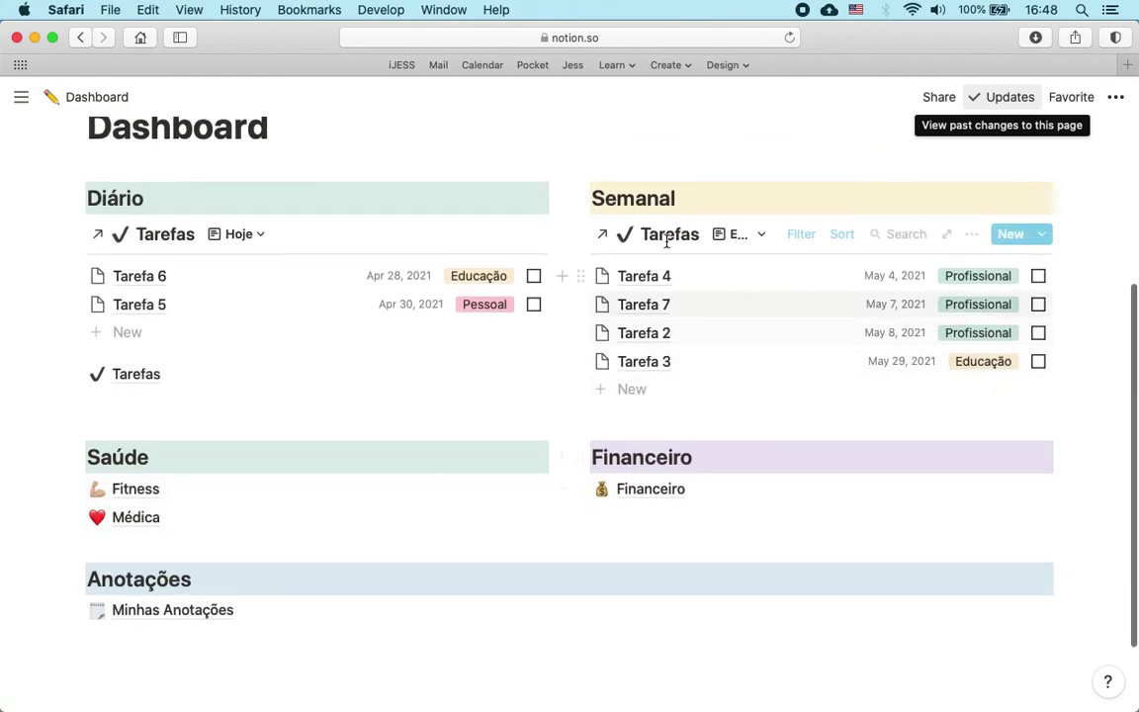
{"action": "scroll", "coordinate": [695, 635], "scroll_direction": "down", "scroll_amount": 2}
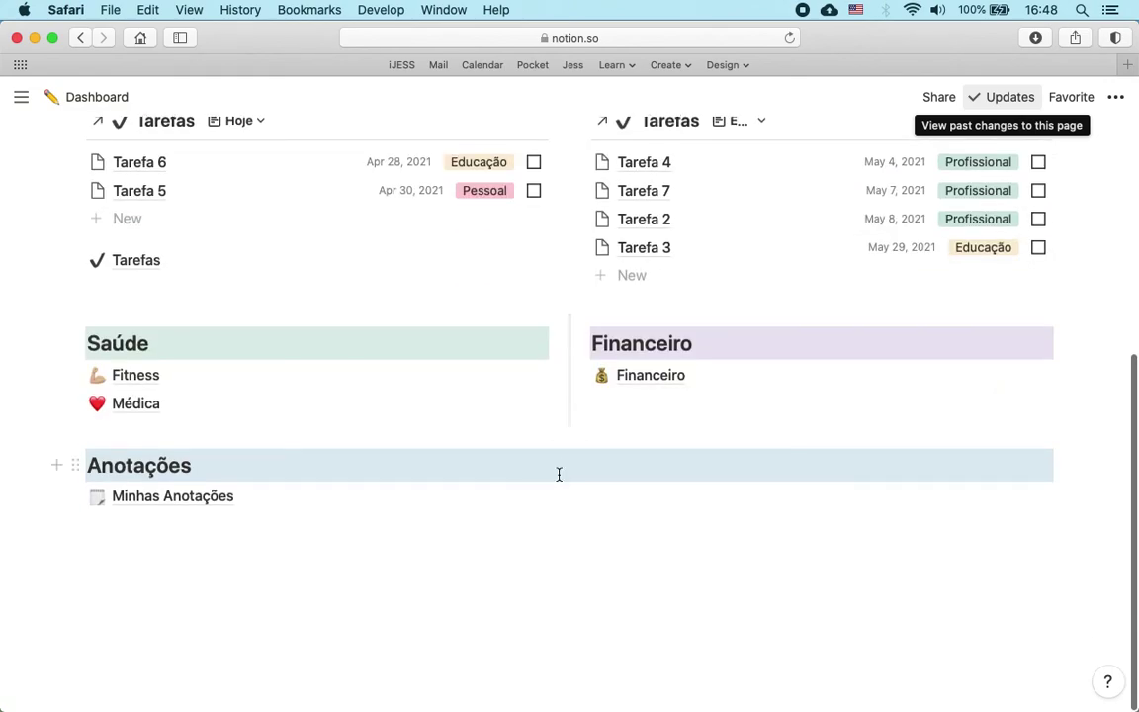
{"action": "scroll", "coordinate": [559, 475], "scroll_direction": "up", "scroll_amount": 5}
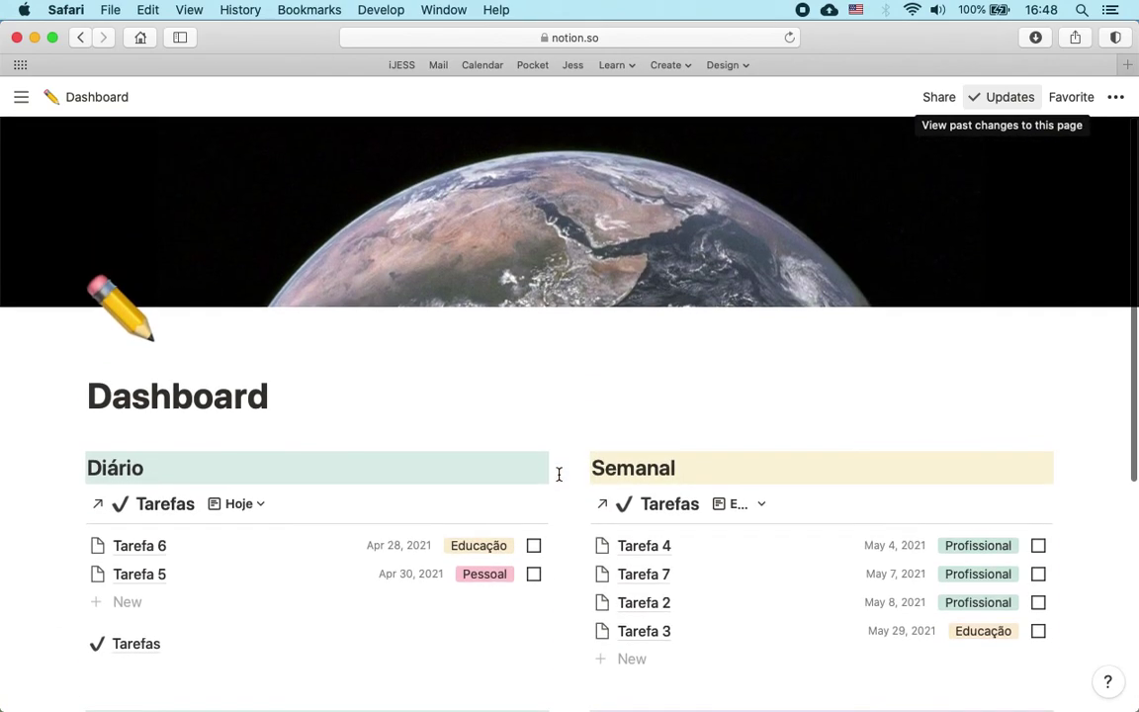
{"action": "scroll", "coordinate": [501, 374], "scroll_direction": "down", "scroll_amount": 4}
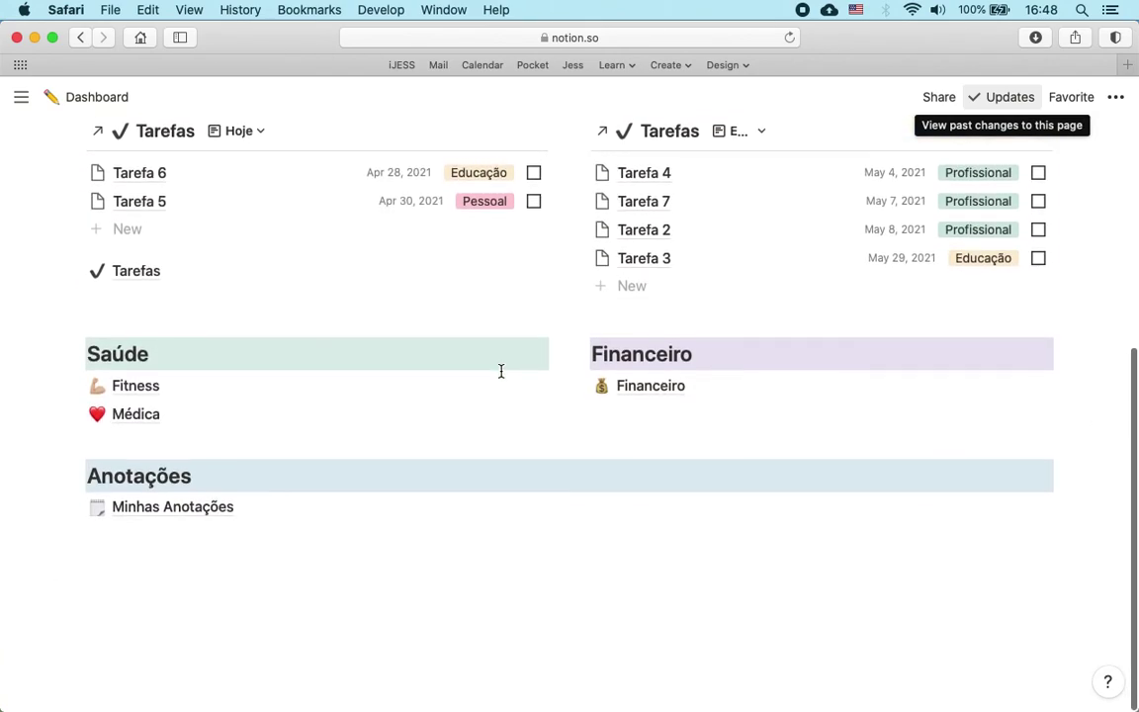
{"action": "scroll", "coordinate": [500, 381], "scroll_direction": "up", "scroll_amount": 5}
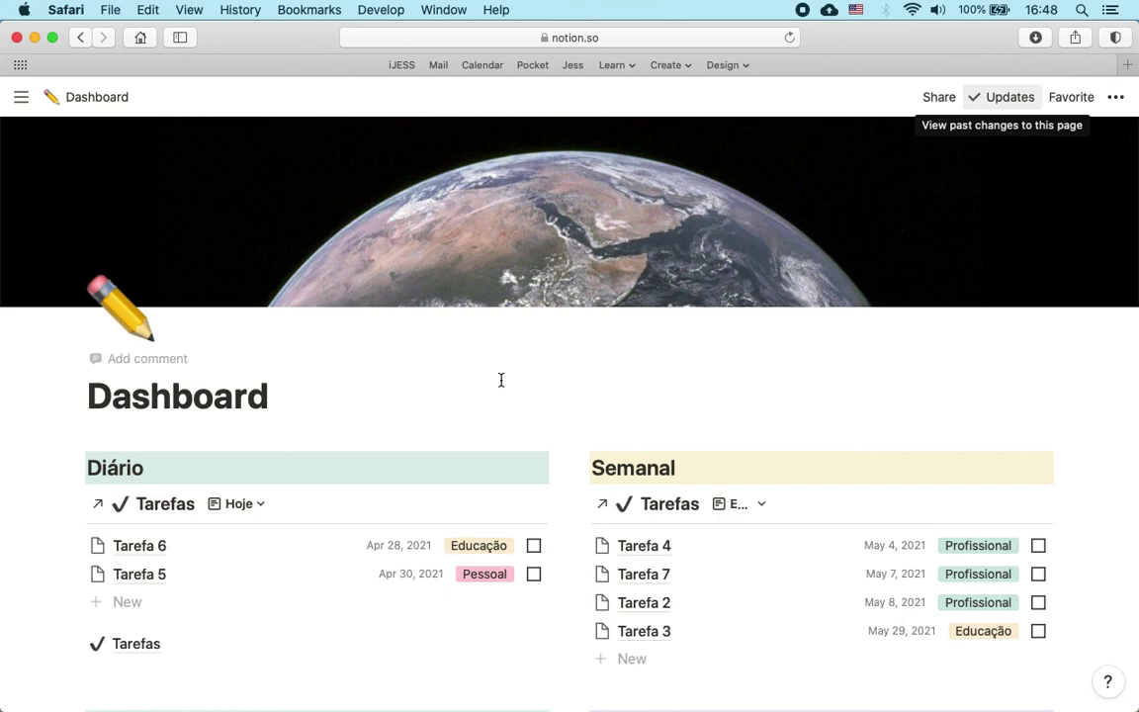
{"action": "scroll", "coordinate": [500, 381], "scroll_direction": "down", "scroll_amount": 4}
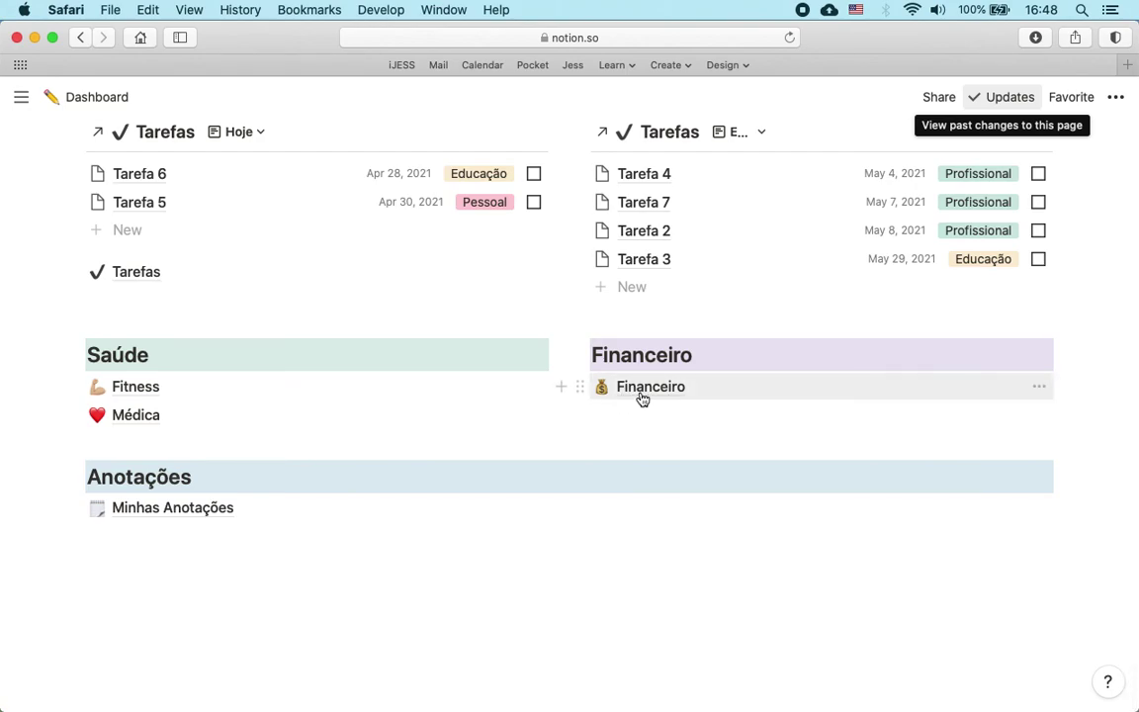
Step: Remove the empty line beneath the Financeiro sub-page link in the Financeiro section
{"action": "left_click", "coordinate": [581, 391]}
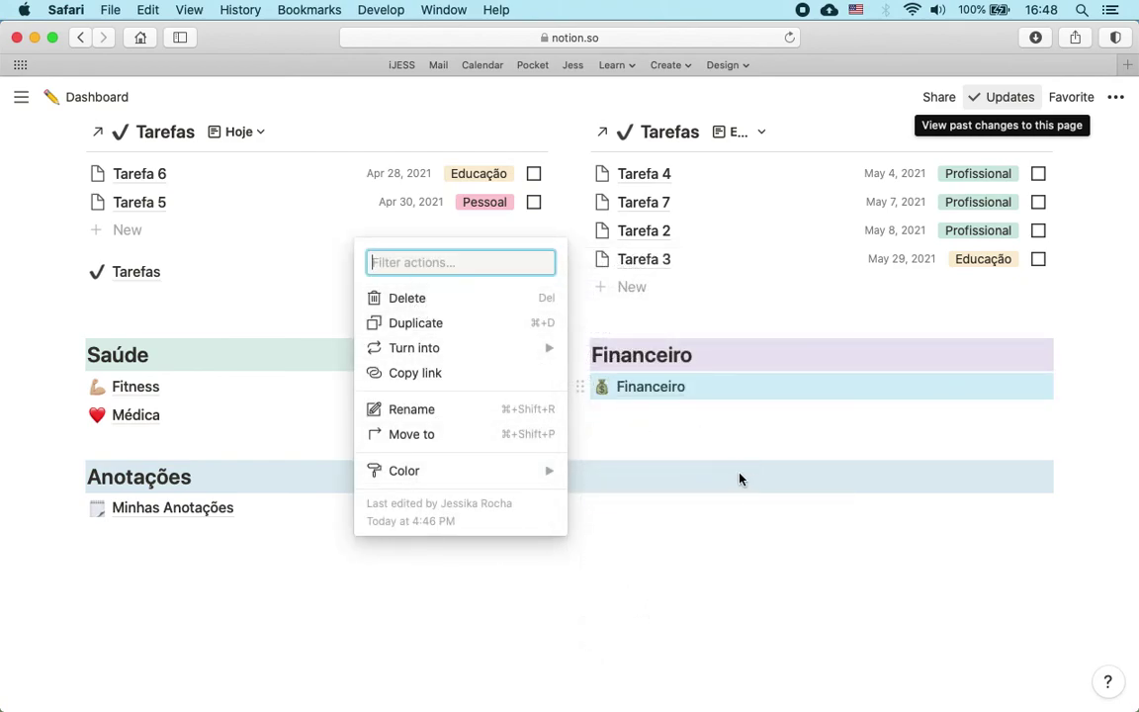
{"action": "left_click", "coordinate": [658, 410]}
{"action": "left_click", "coordinate": [603, 415]}
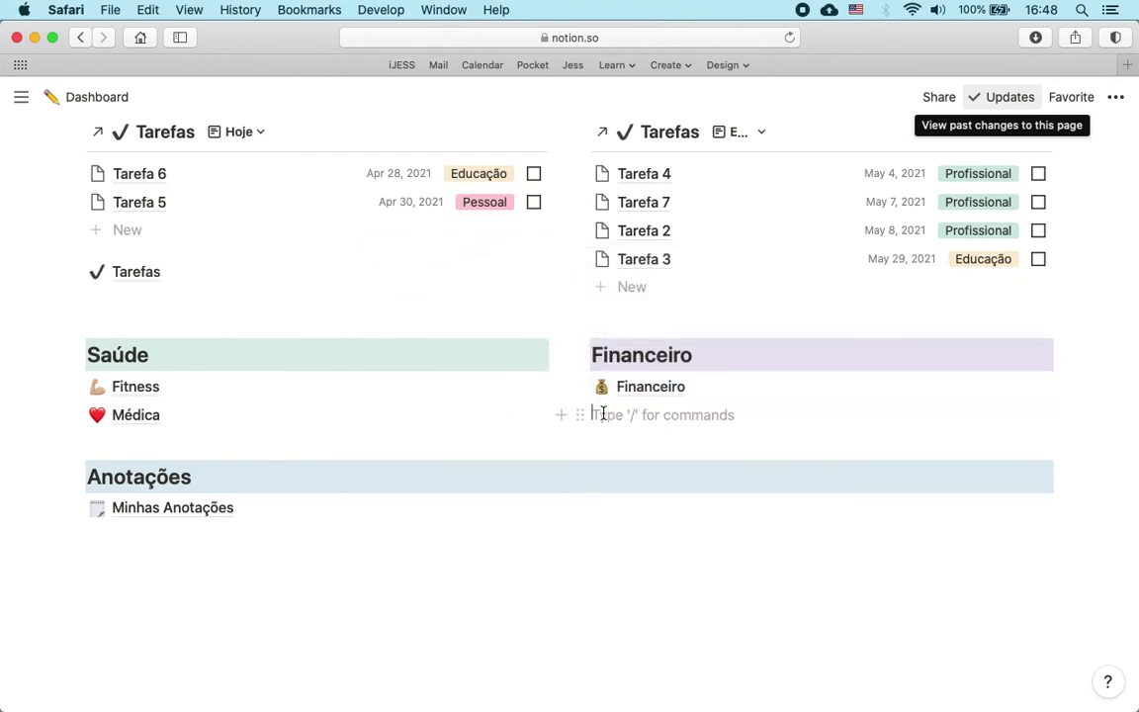
{"action": "key", "text": "BackSpace"}
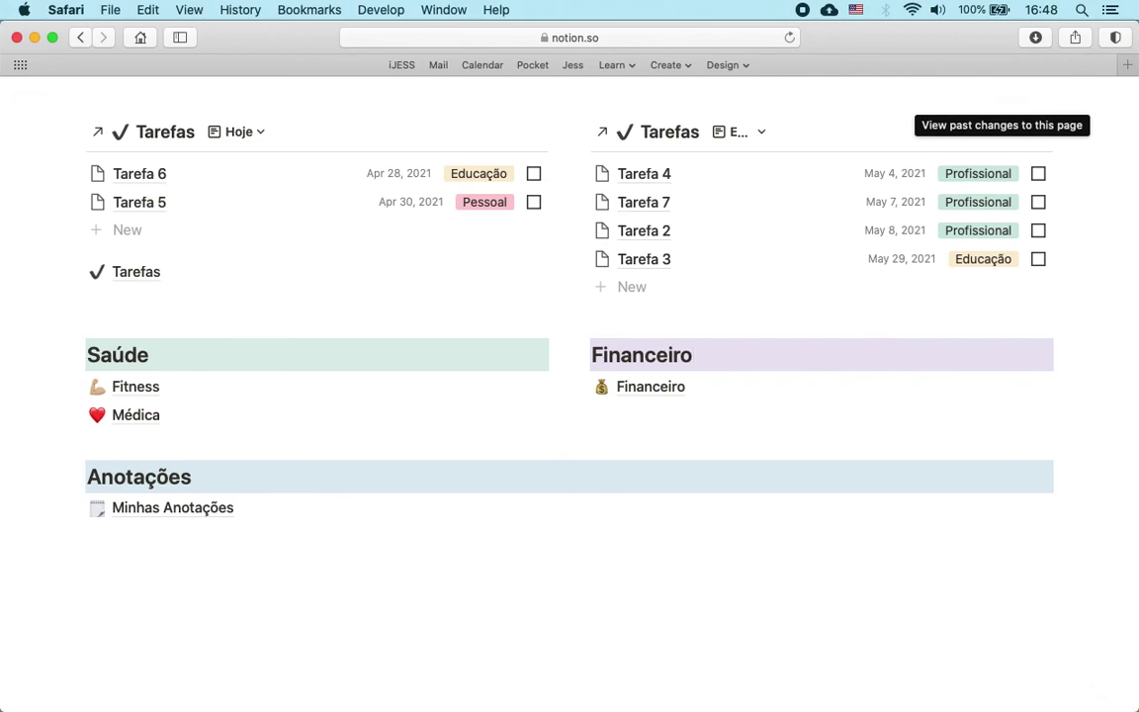
{"action": "scroll", "coordinate": [337, 281], "scroll_direction": "up", "scroll_amount": 5}
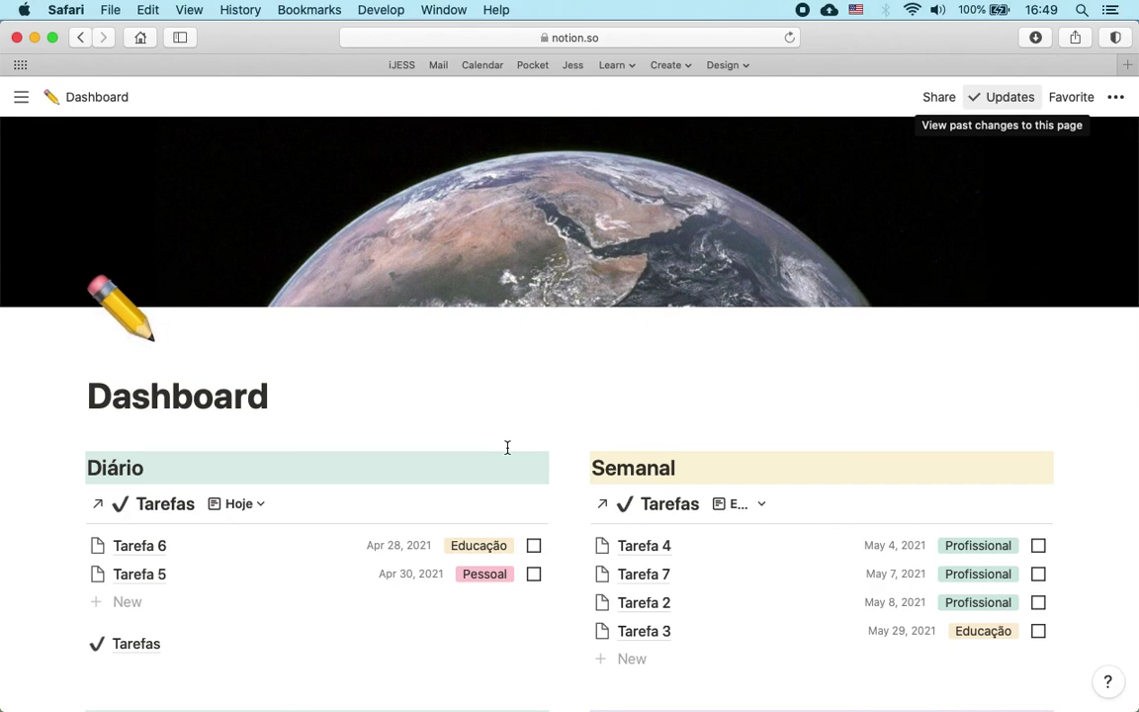
{"action": "scroll", "coordinate": [507, 448], "scroll_direction": "down", "scroll_amount": 6}
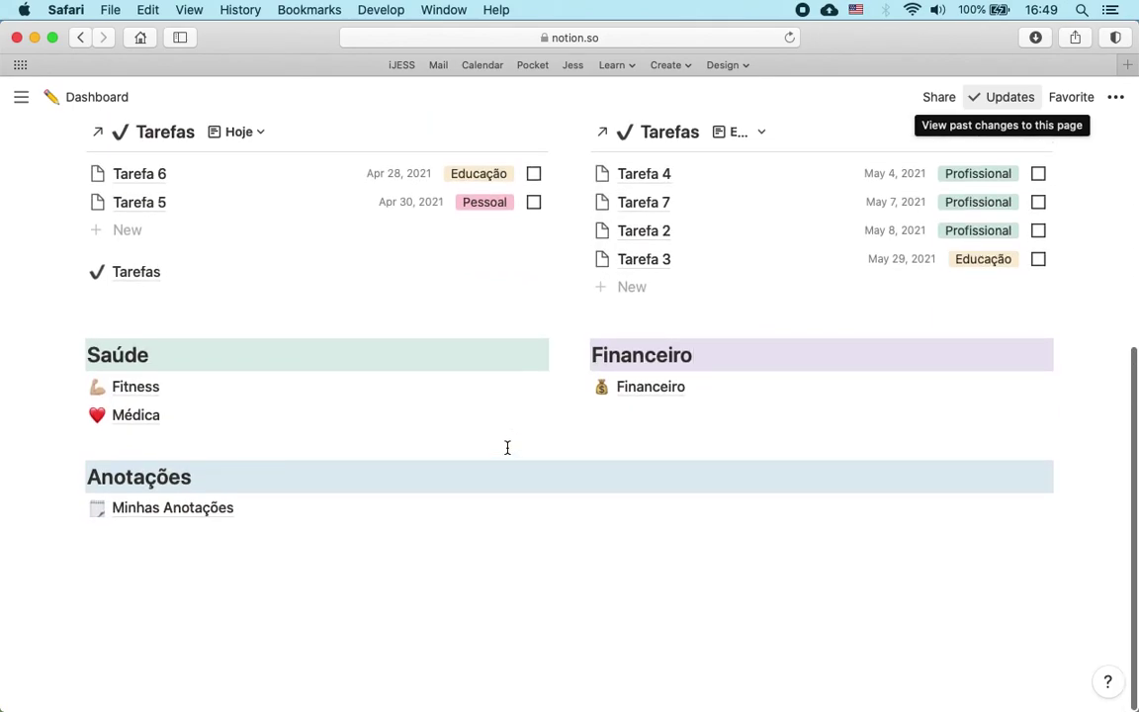